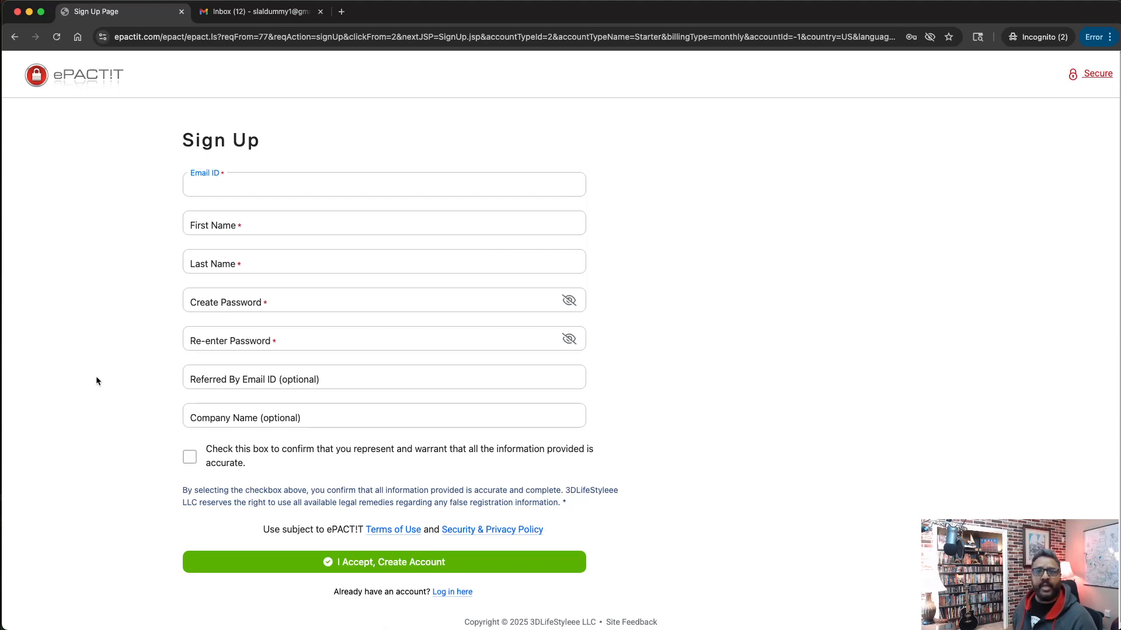
- Return to the ePACT!T home page and scroll through it
left_click(74, 87)
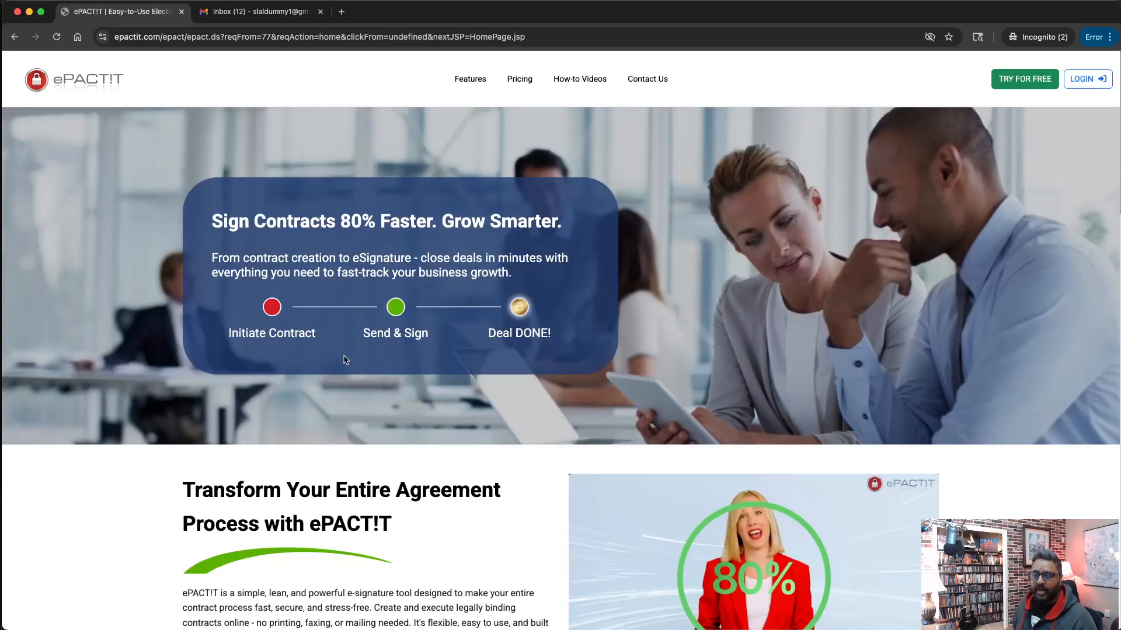
scroll(409, 356, "down", 10)
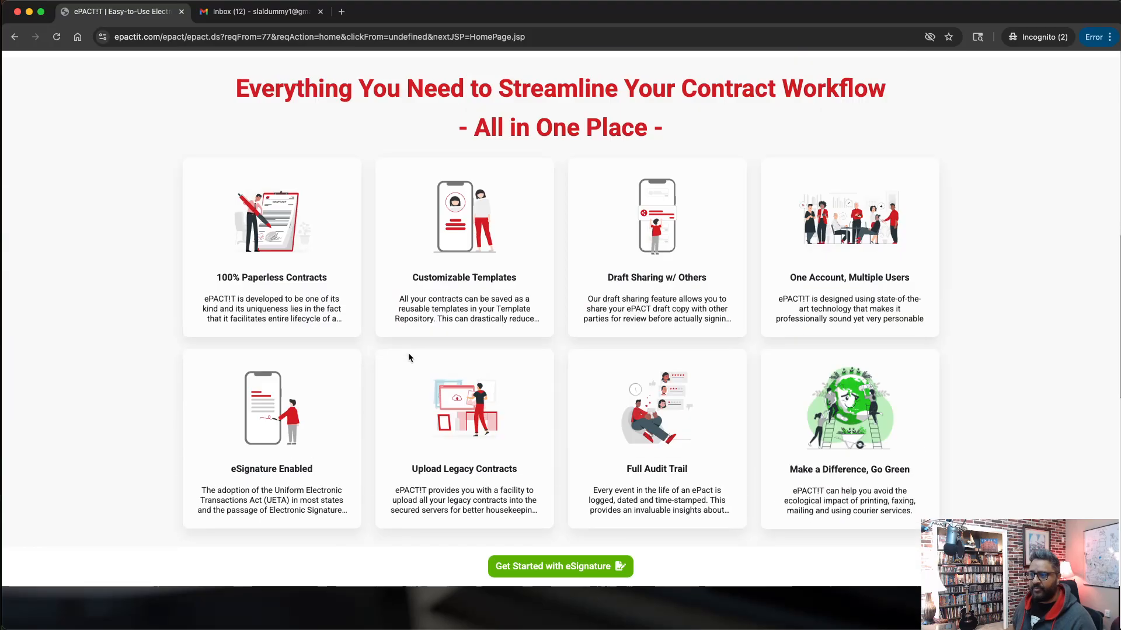
scroll(409, 356, "down", 13)
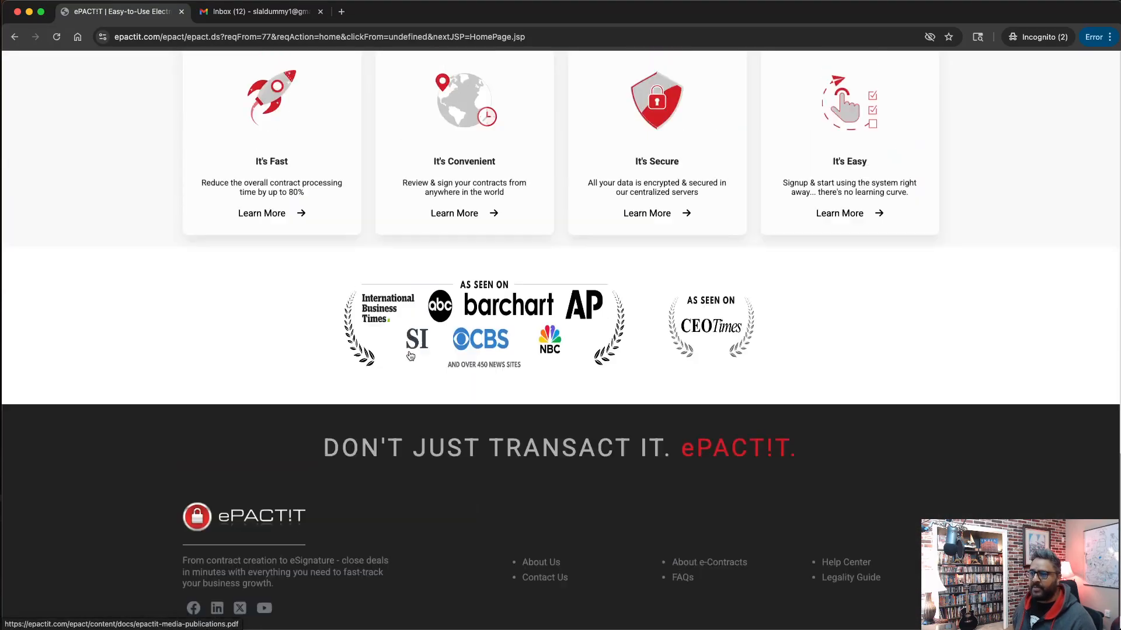
scroll(410, 355, "up", 15)
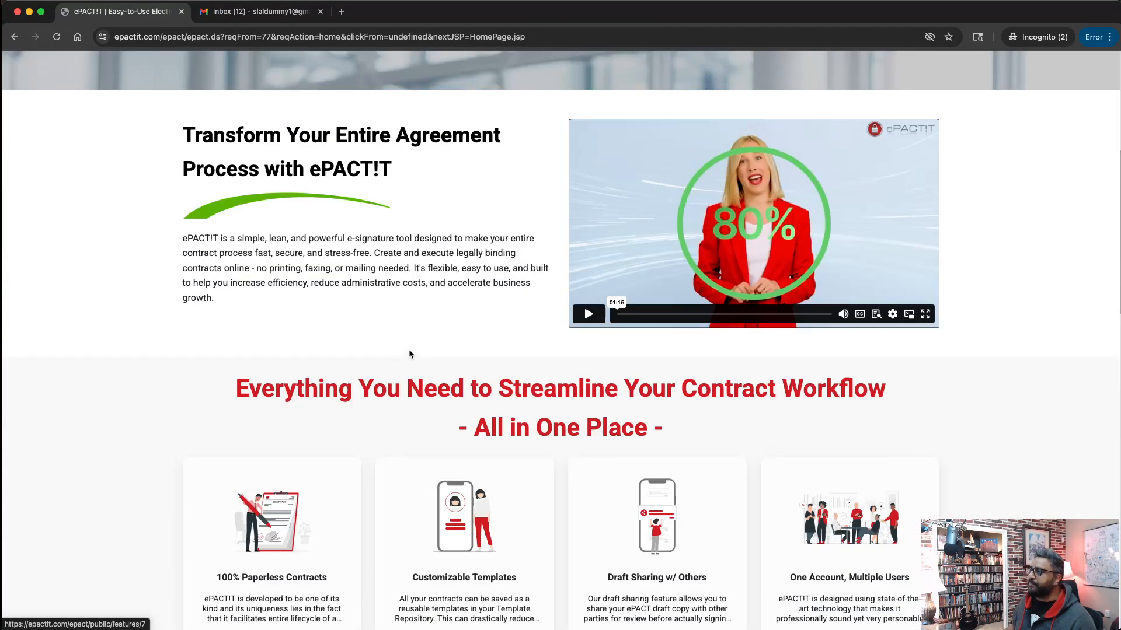
scroll(409, 354, "up", 6)
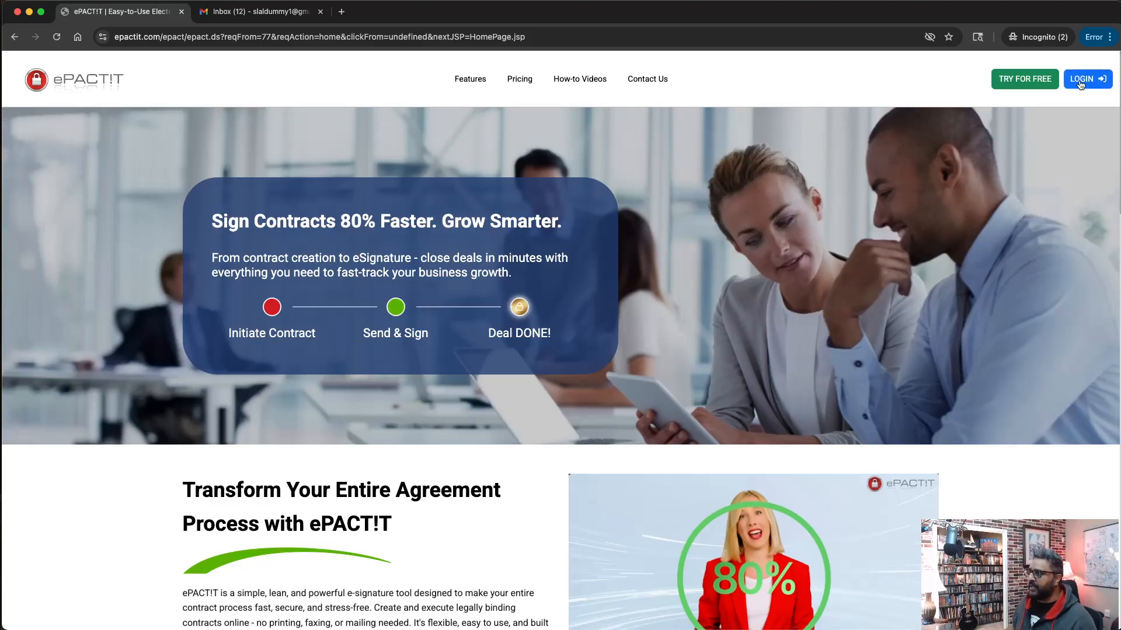
- Log in to the sender's account using the saved e-mail and password
left_click(1081, 82)
left_click(277, 201)
left_click(286, 231)
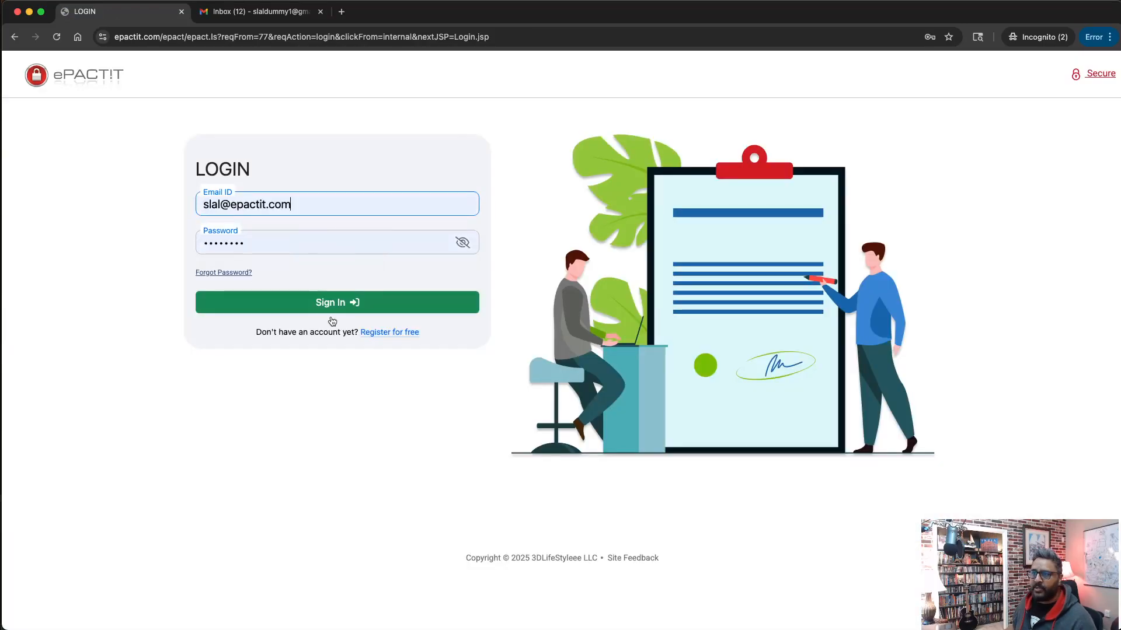
left_click(332, 311)
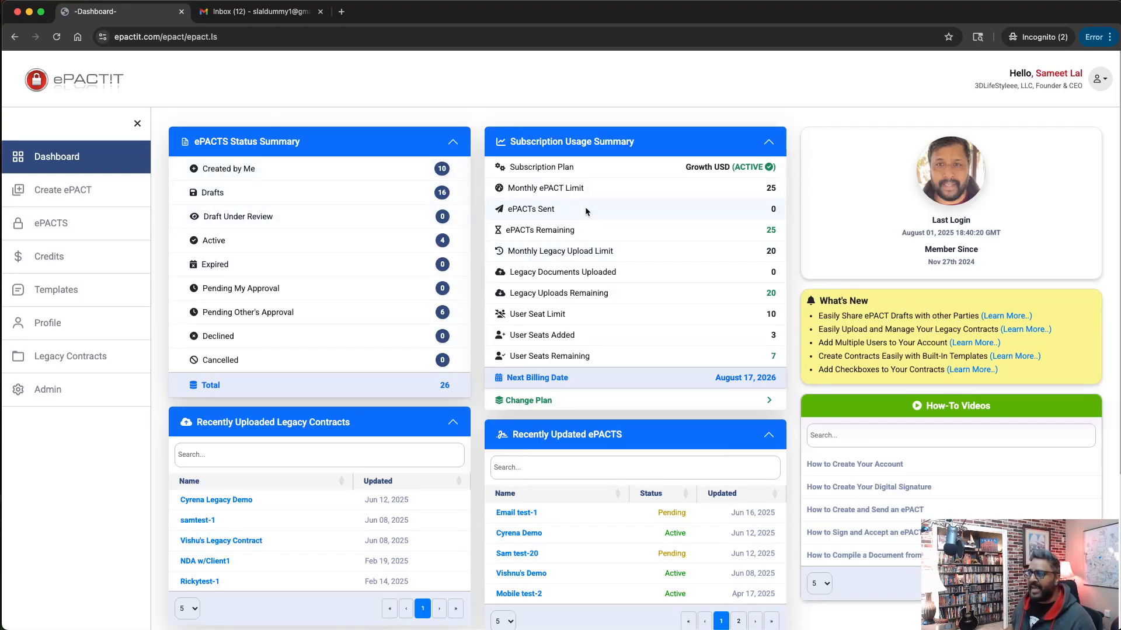
scroll(605, 475, "down", 3)
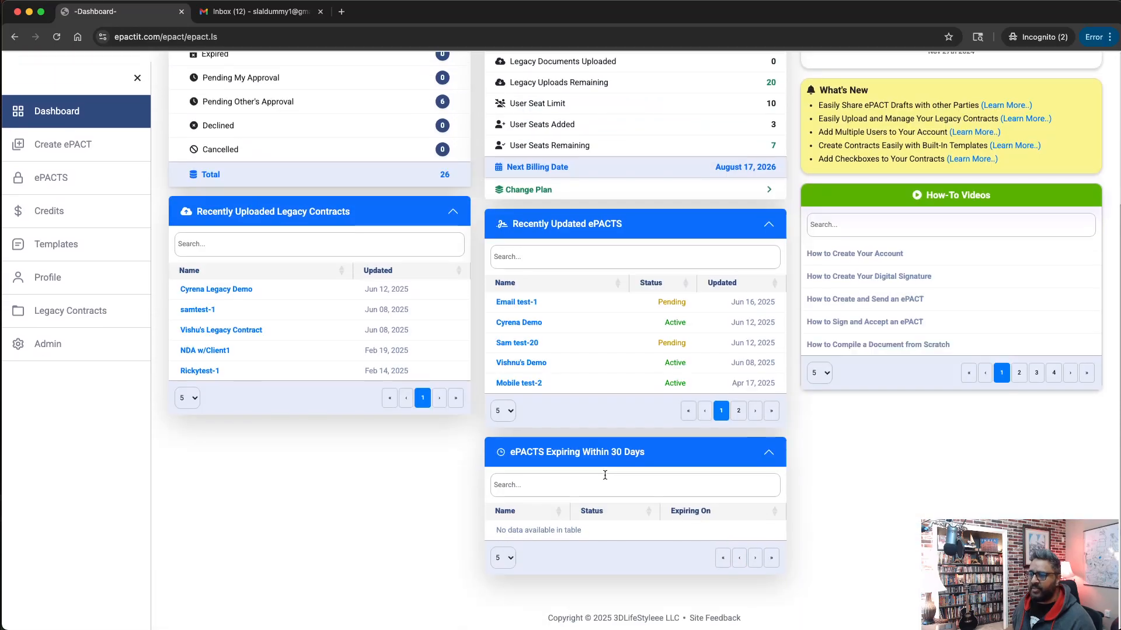
scroll(604, 475, "up", 3)
left_click(453, 146)
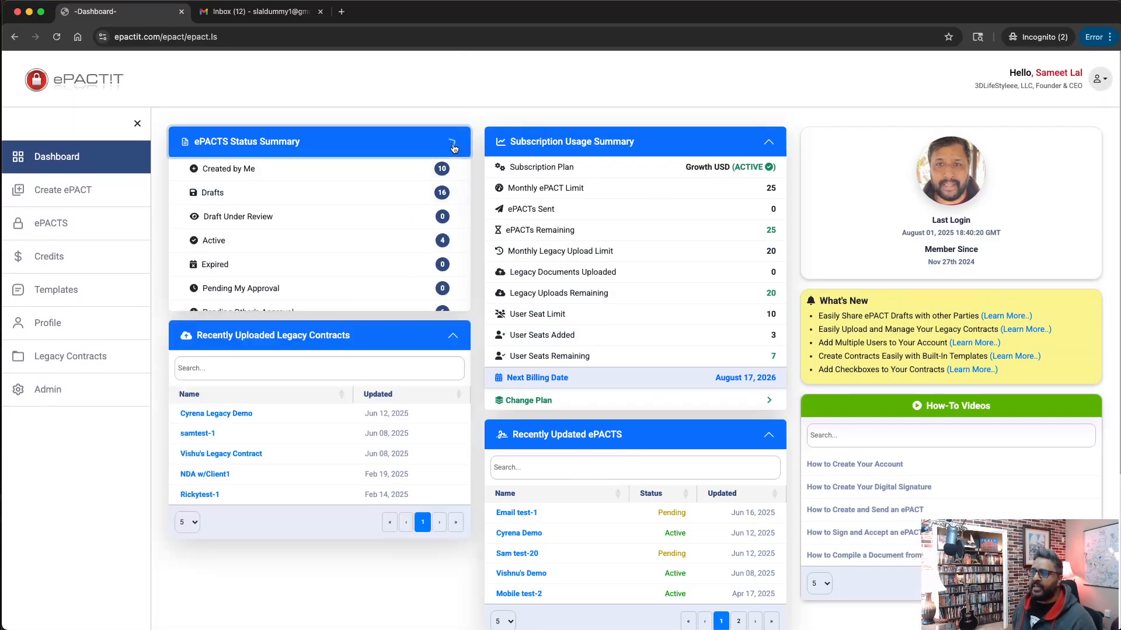
left_click(454, 144)
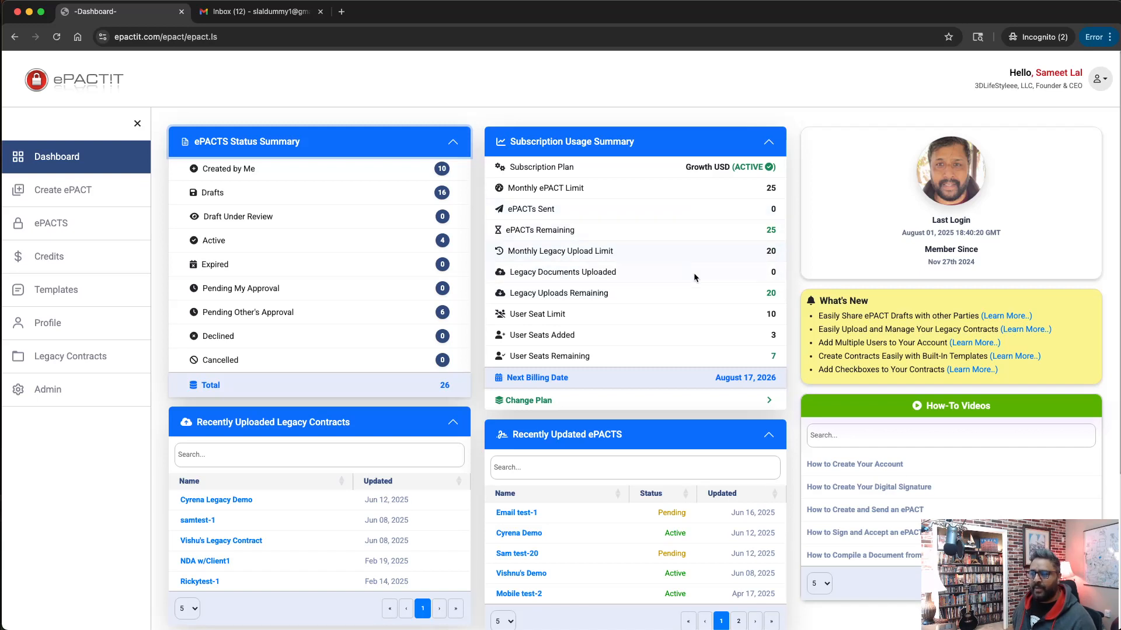
scroll(689, 456, "down", 2)
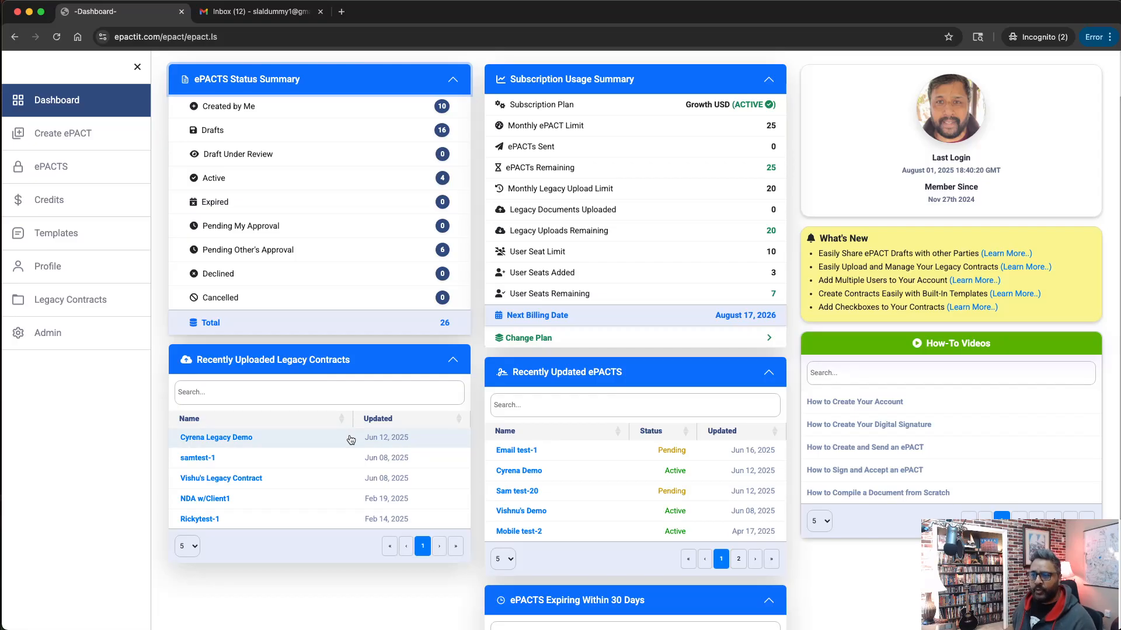
scroll(526, 443, "down", 5)
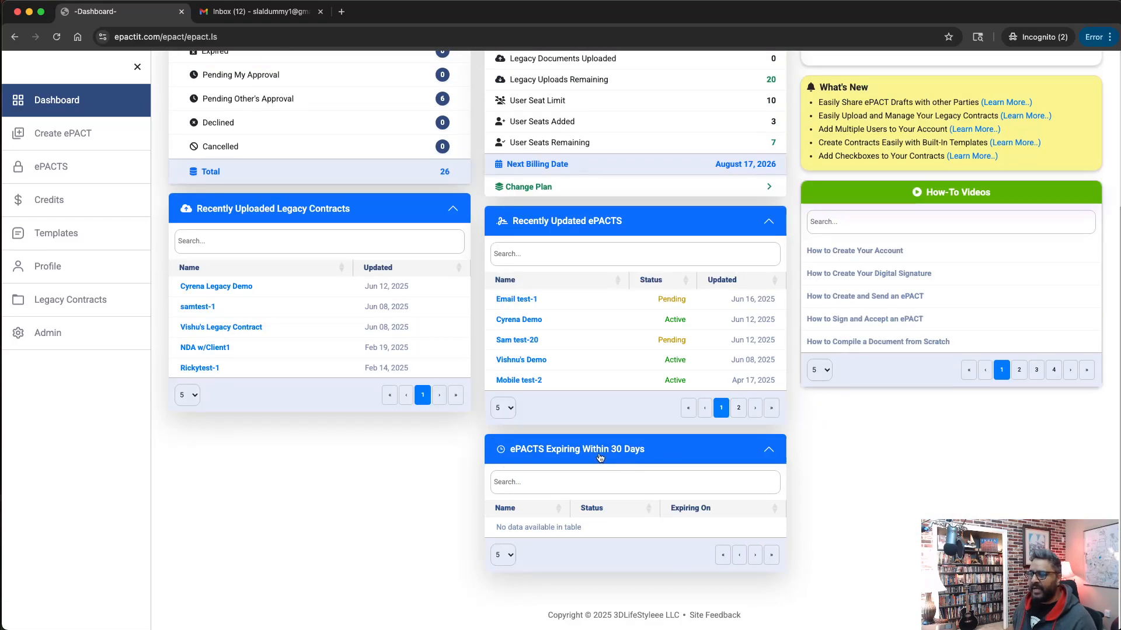
scroll(658, 396, "up", 5)
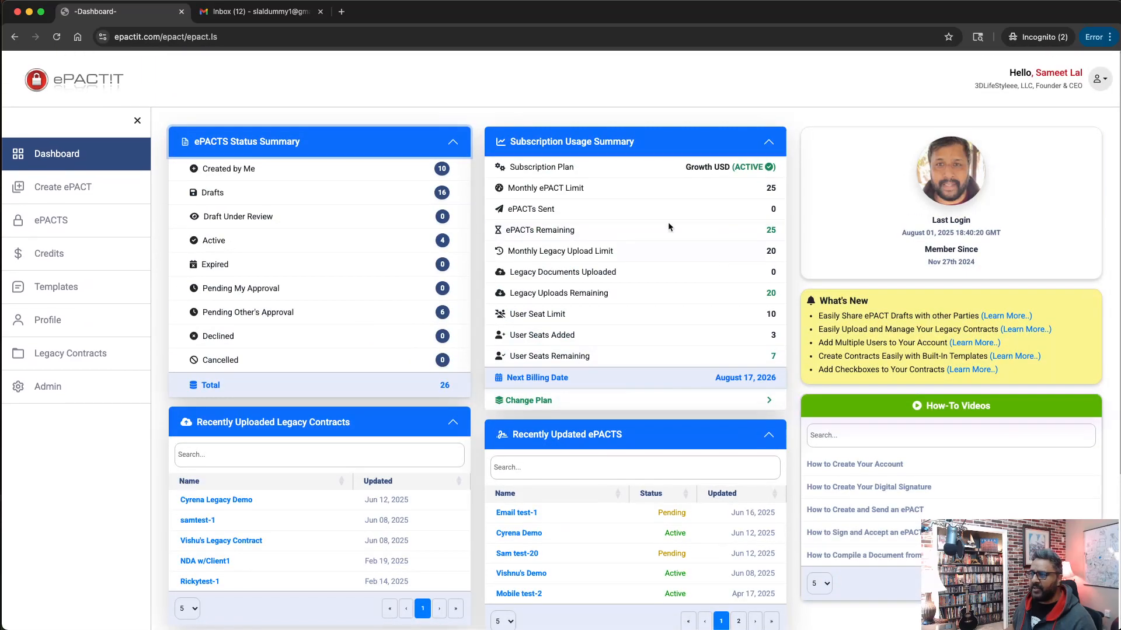
scroll(624, 447, "down", 4)
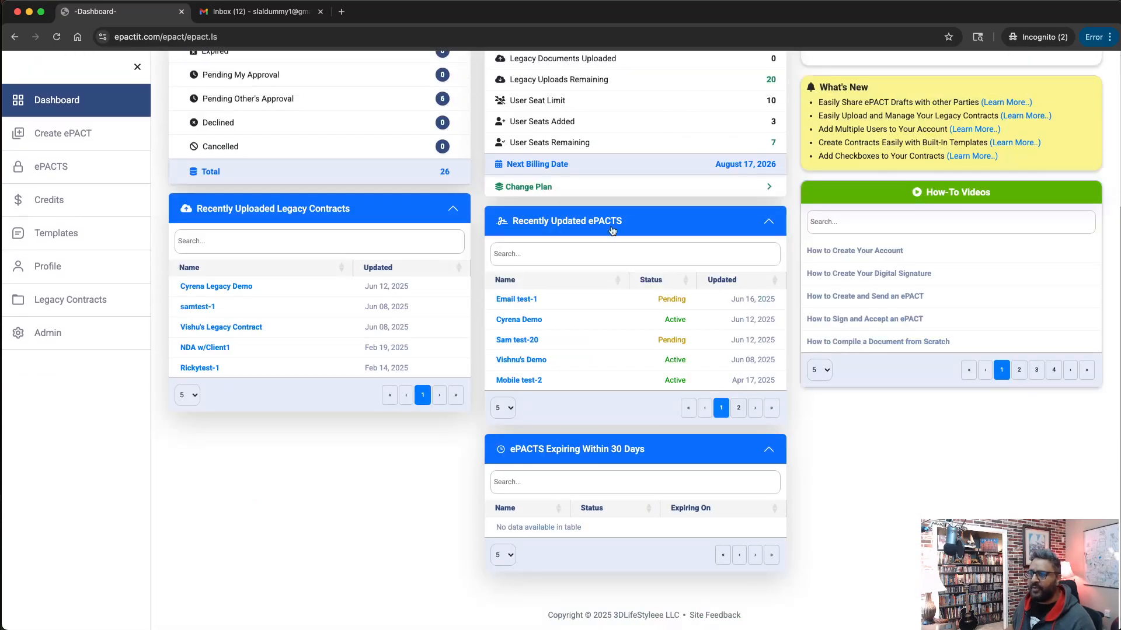
scroll(727, 418, "up", 4)
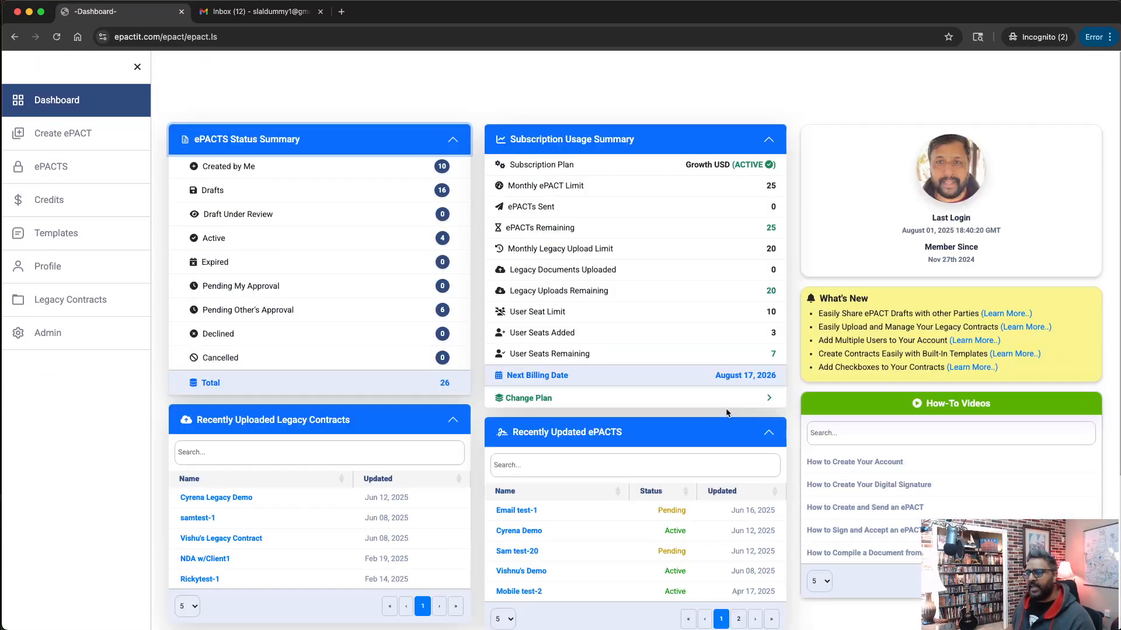
scroll(726, 414, "down", 4)
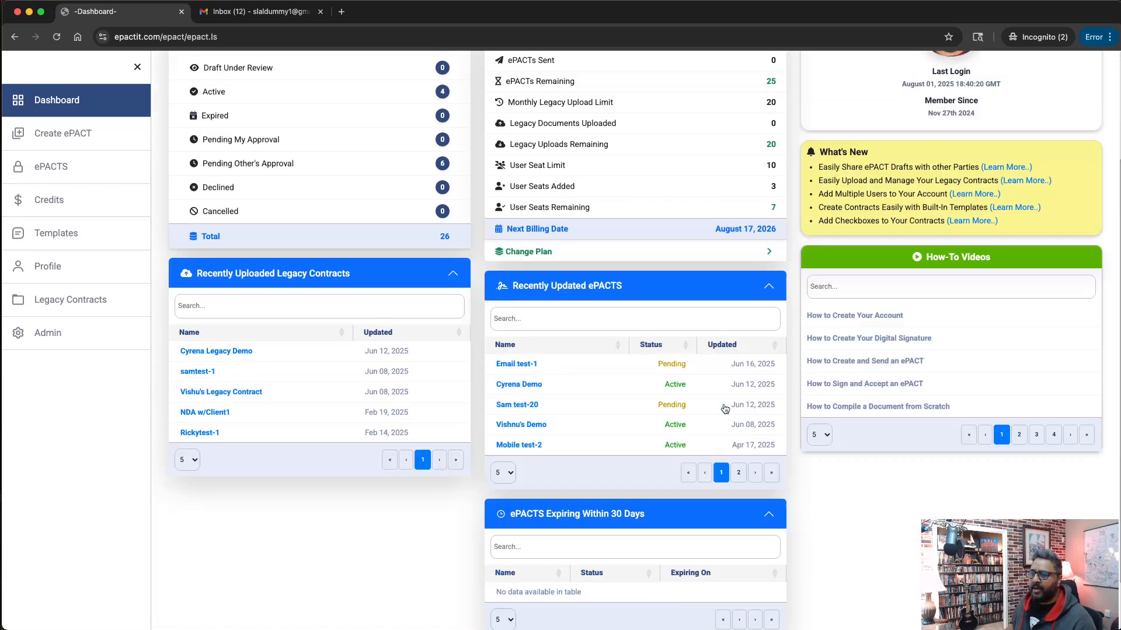
scroll(636, 388, "up", 4)
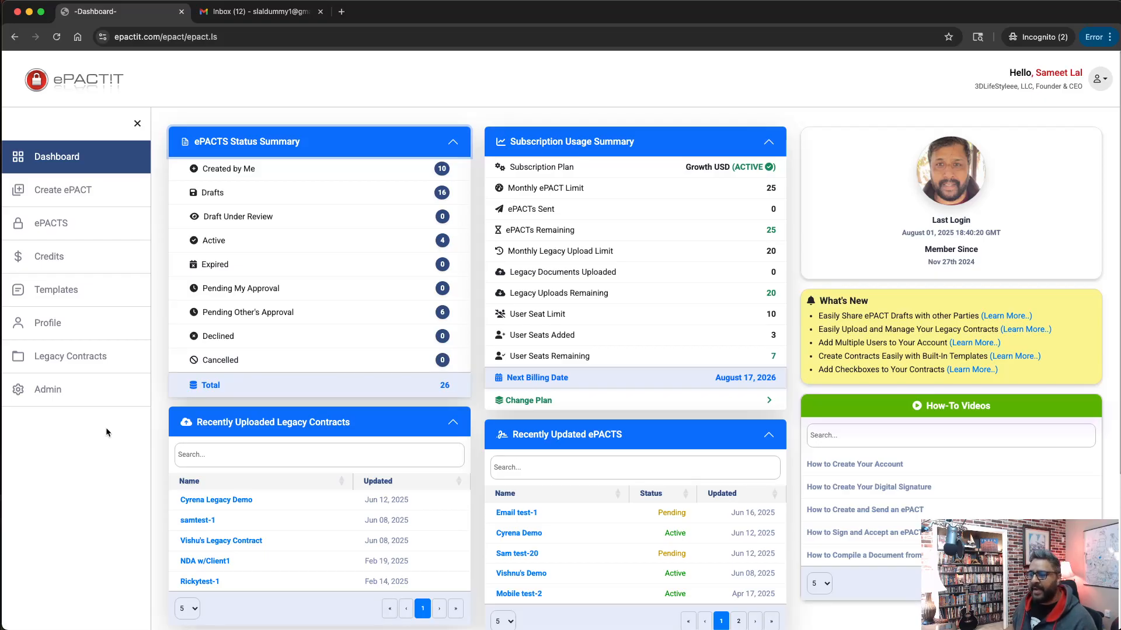
- Start a new ePACT in Confidentiality Agreements named 'FB Demo Contract'
left_click(66, 195)
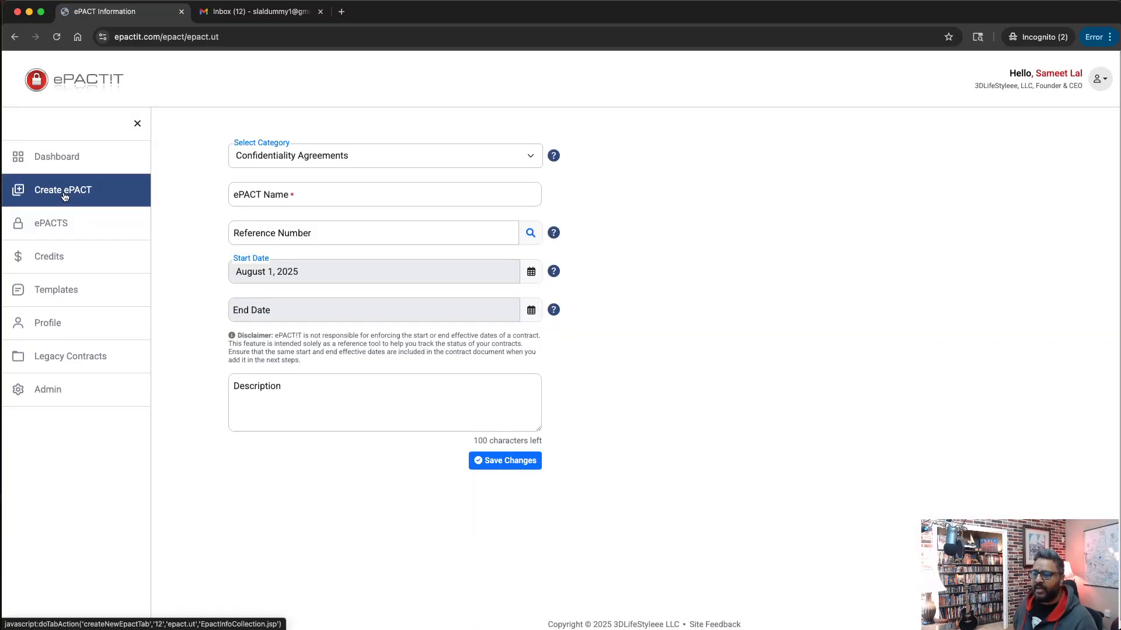
left_click(301, 202)
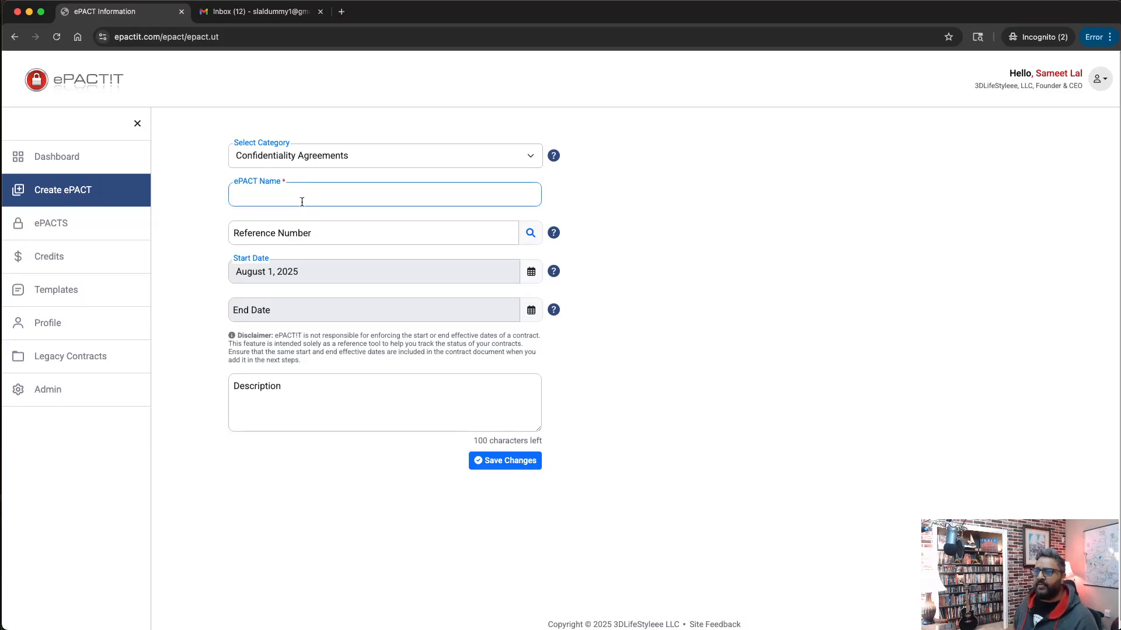
left_click(320, 165)
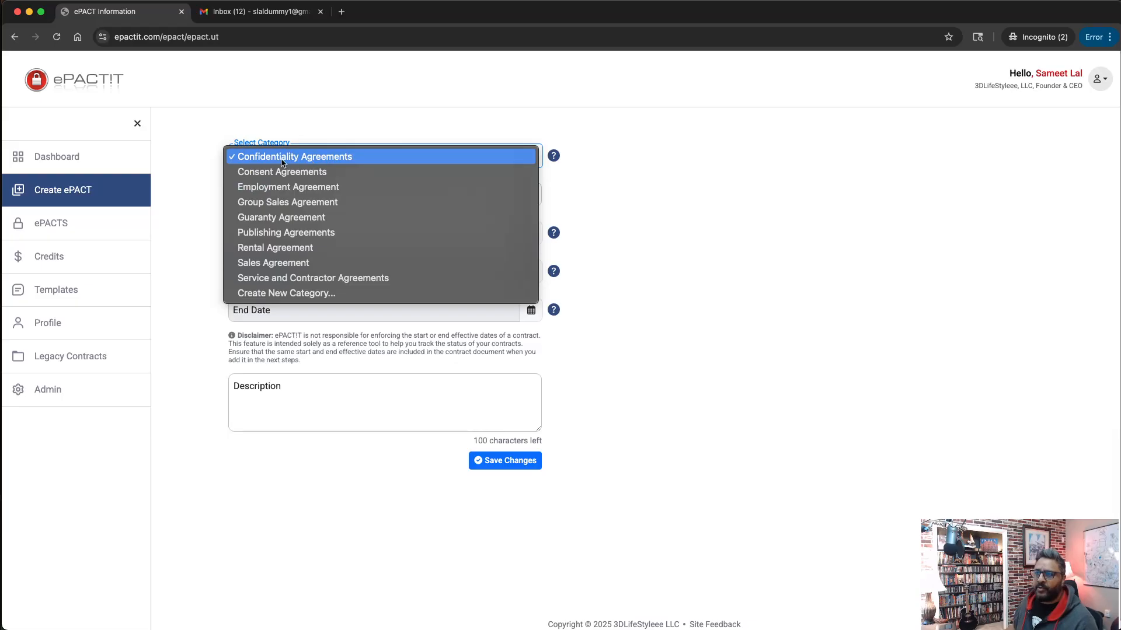
left_click(343, 162)
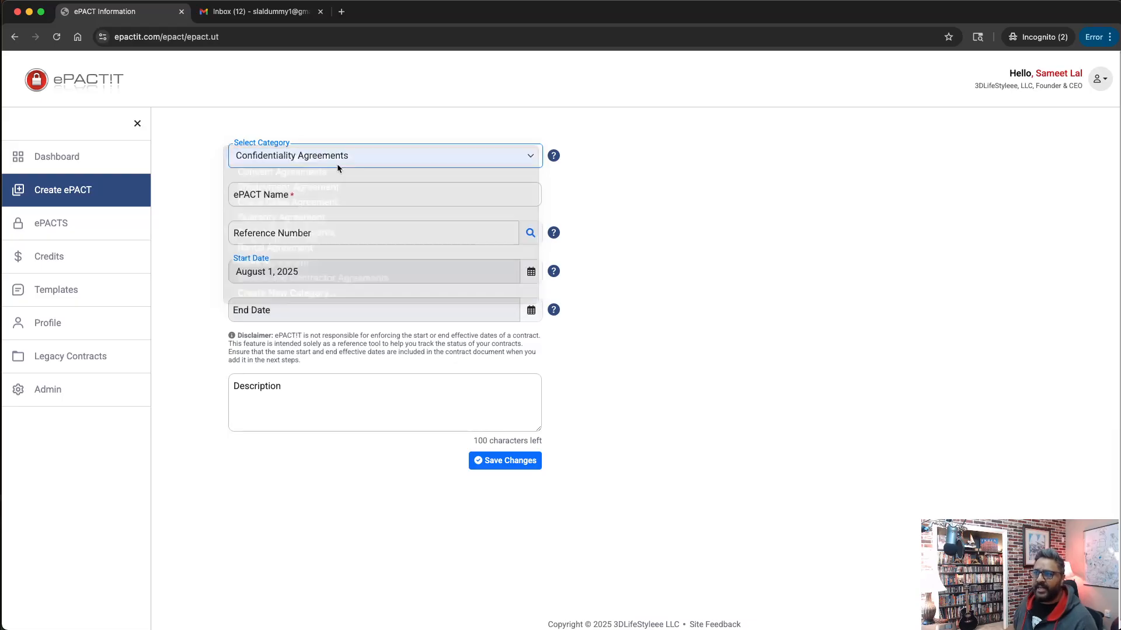
left_click(318, 165)
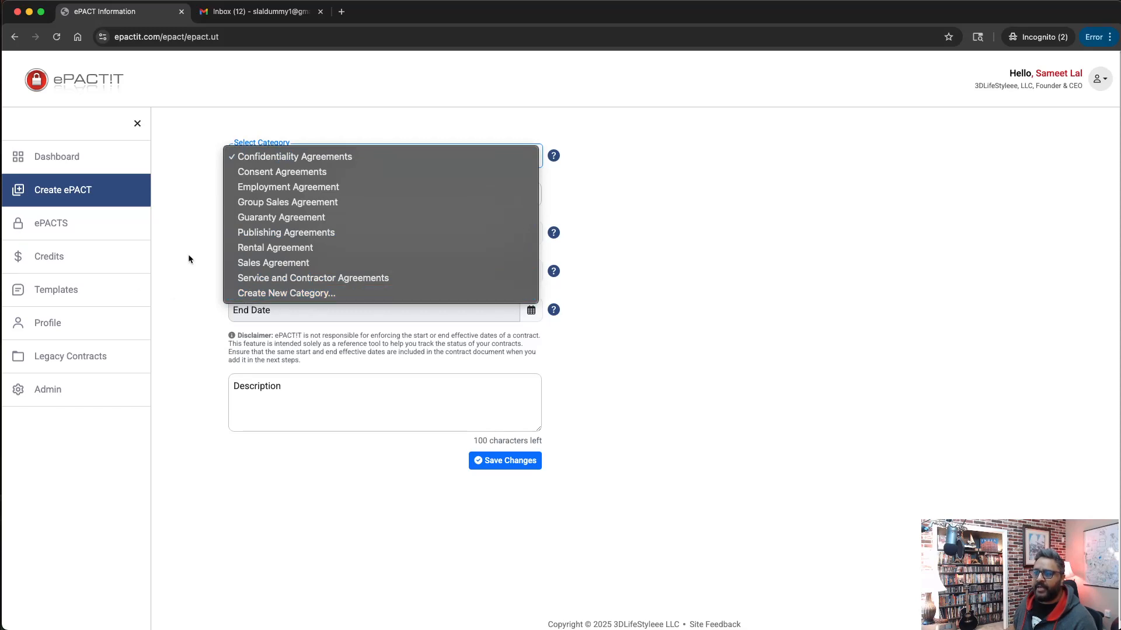
left_click(182, 225)
left_click(270, 196)
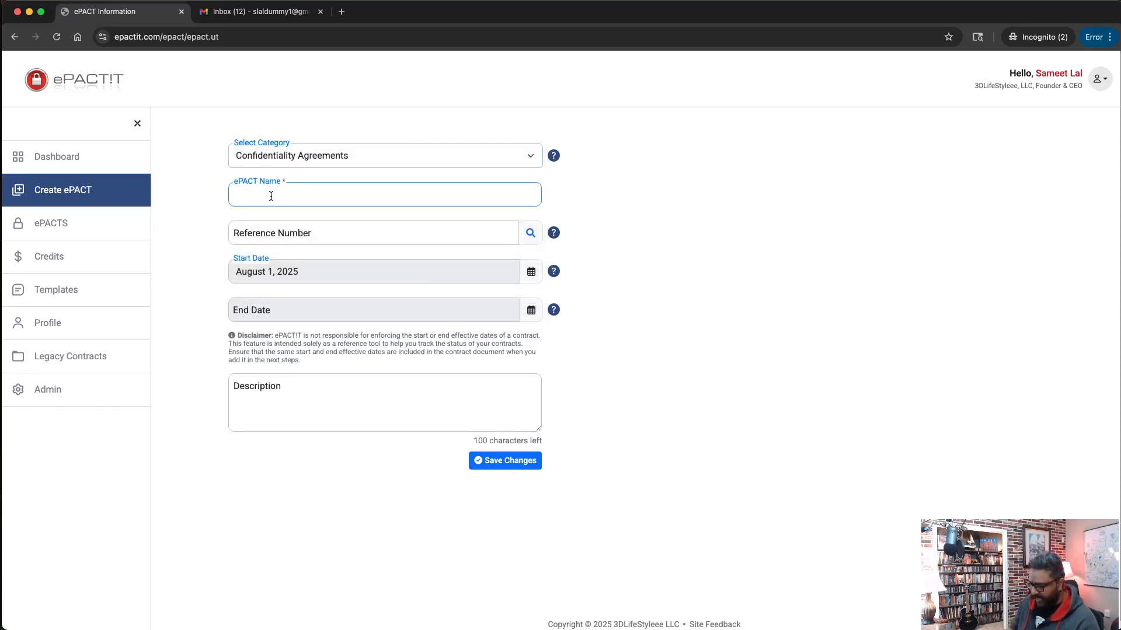
type("FAke")
key("BackSpace")
key("BackSpace")
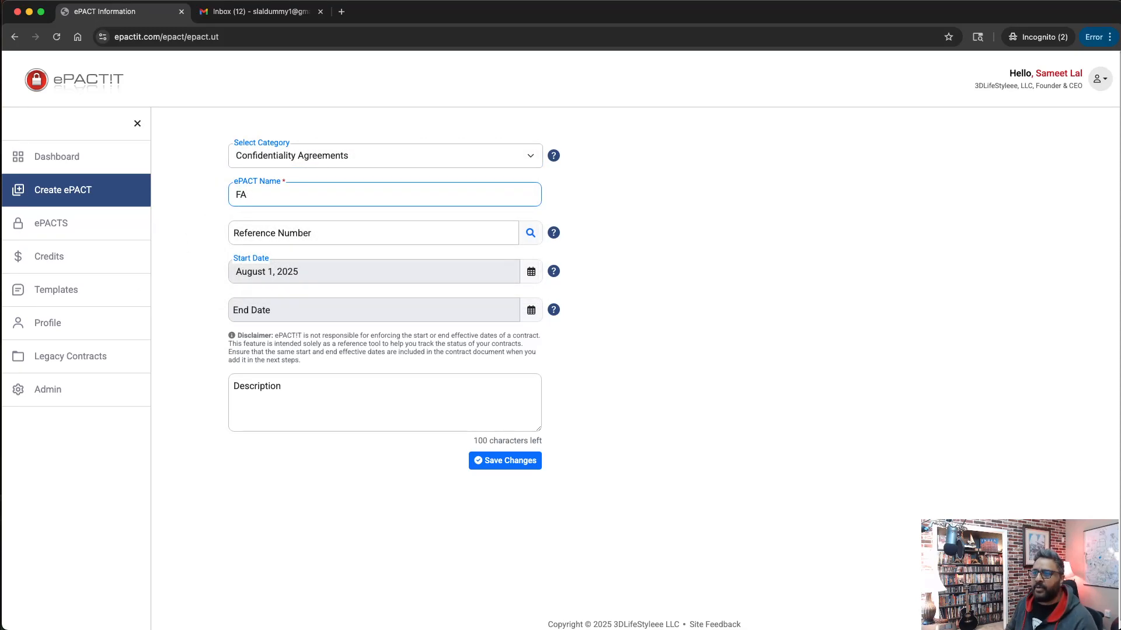
type("B Demo Contract")
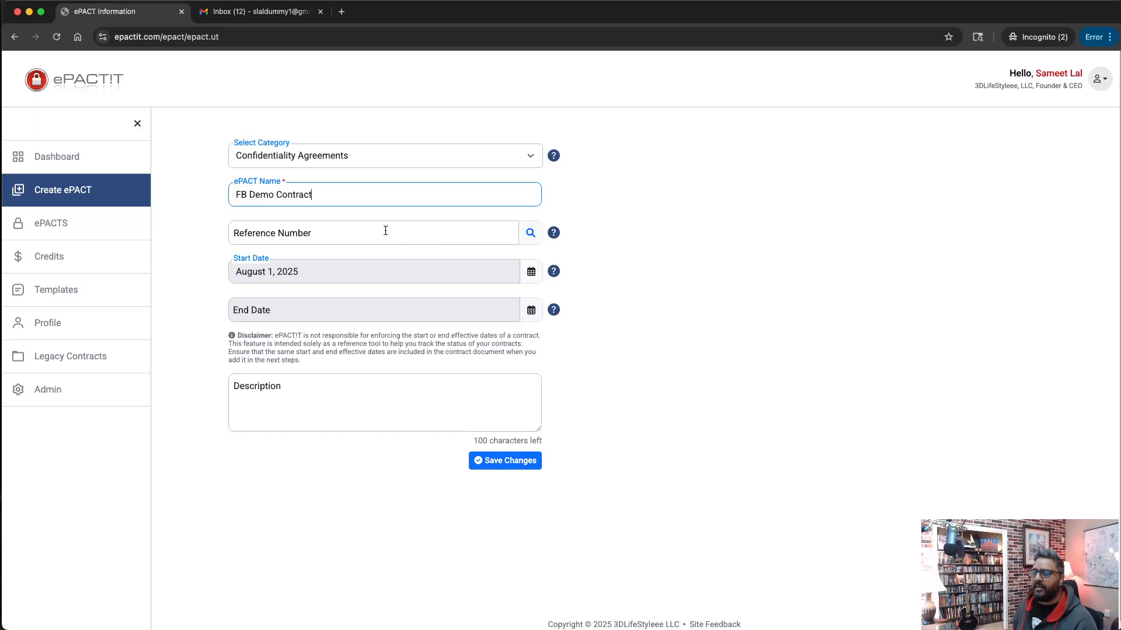
- Leave the reference number empty, add description 'This is for demo purpose only.' and save
left_click(326, 241)
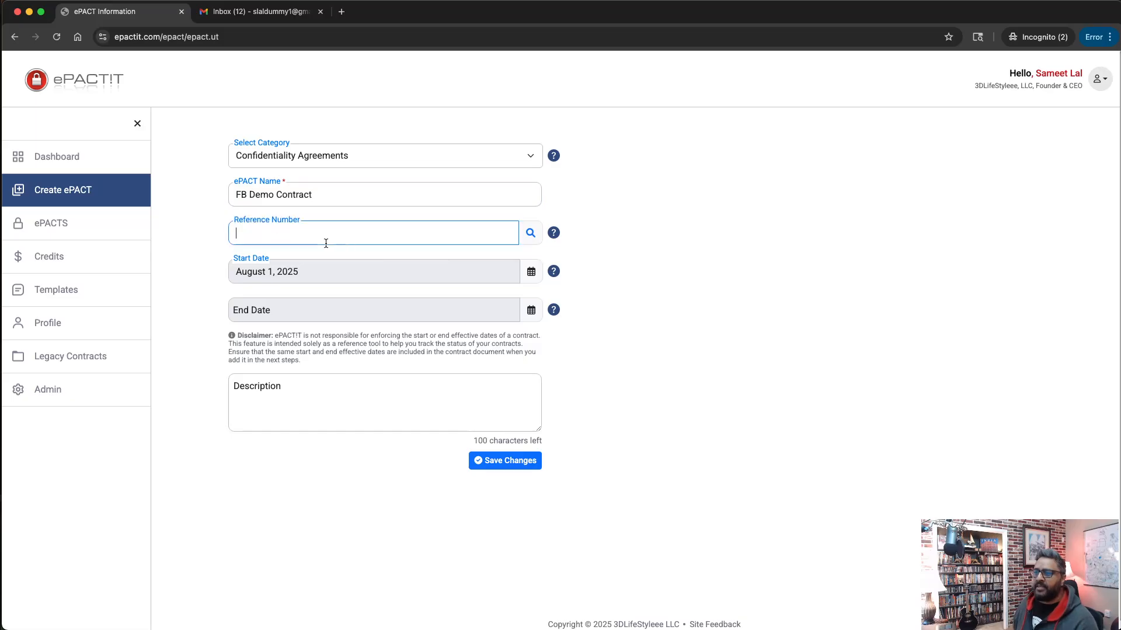
left_click(691, 212)
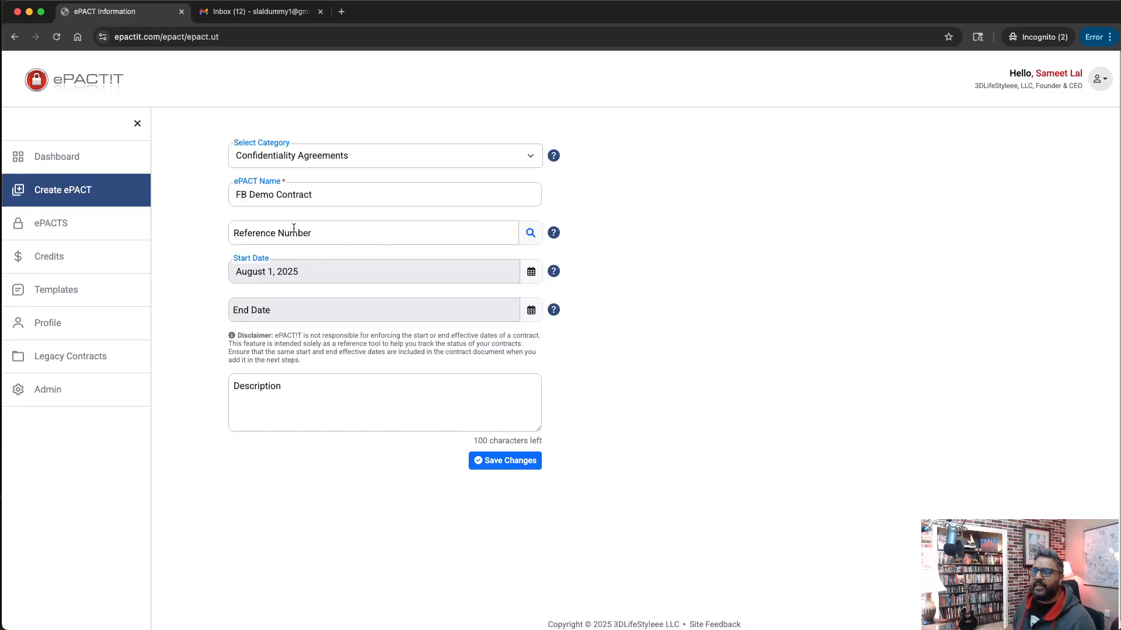
left_click(529, 233)
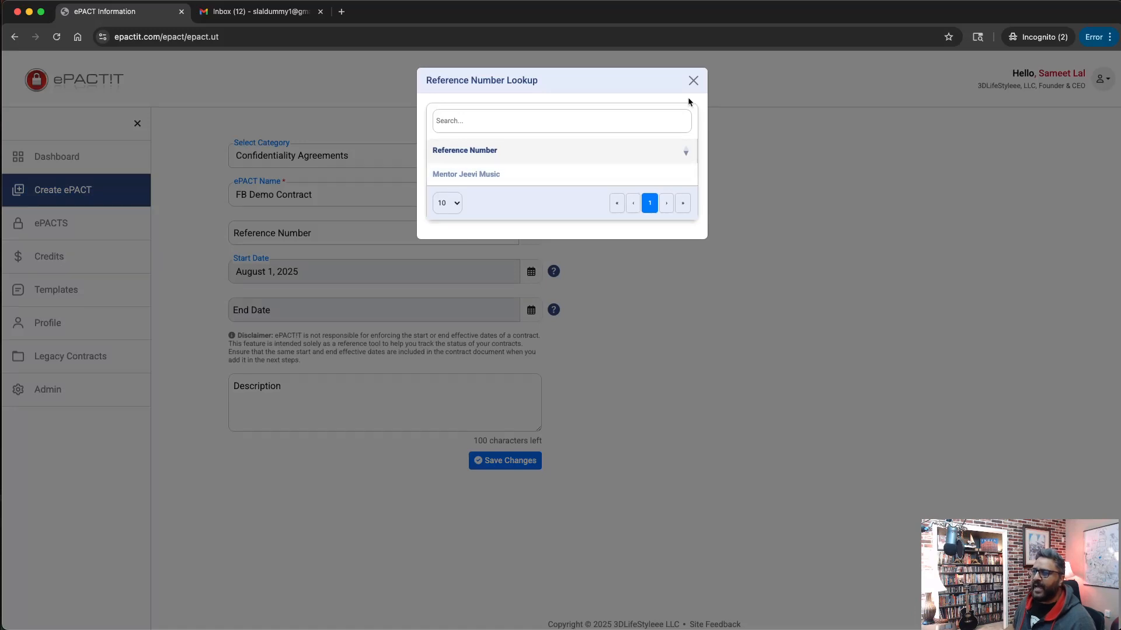
left_click(693, 81)
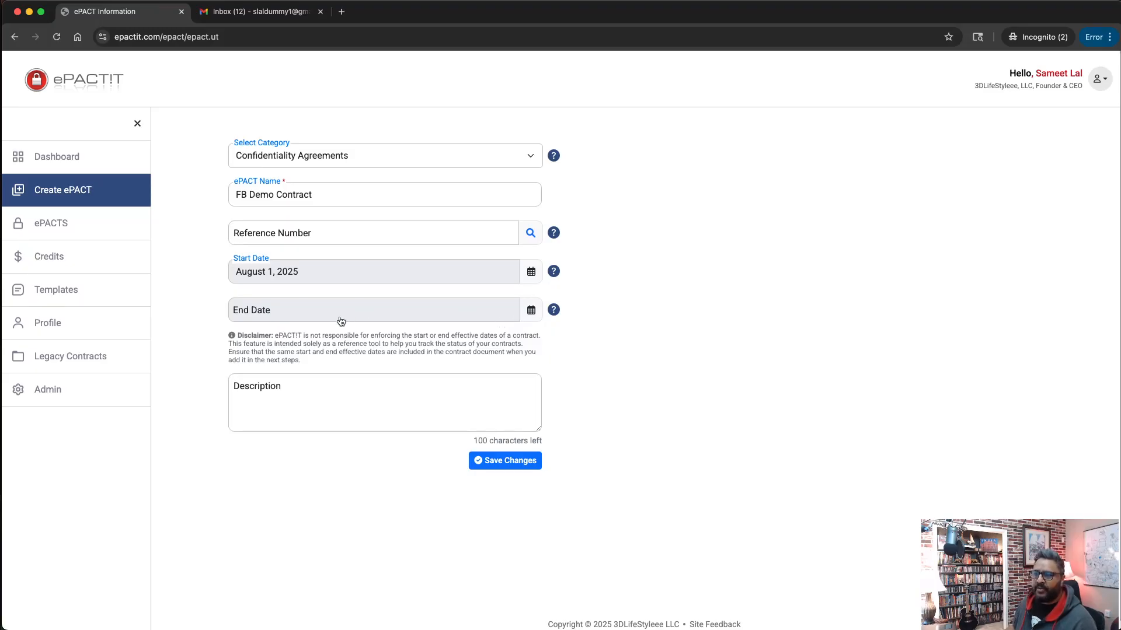
left_click(311, 394)
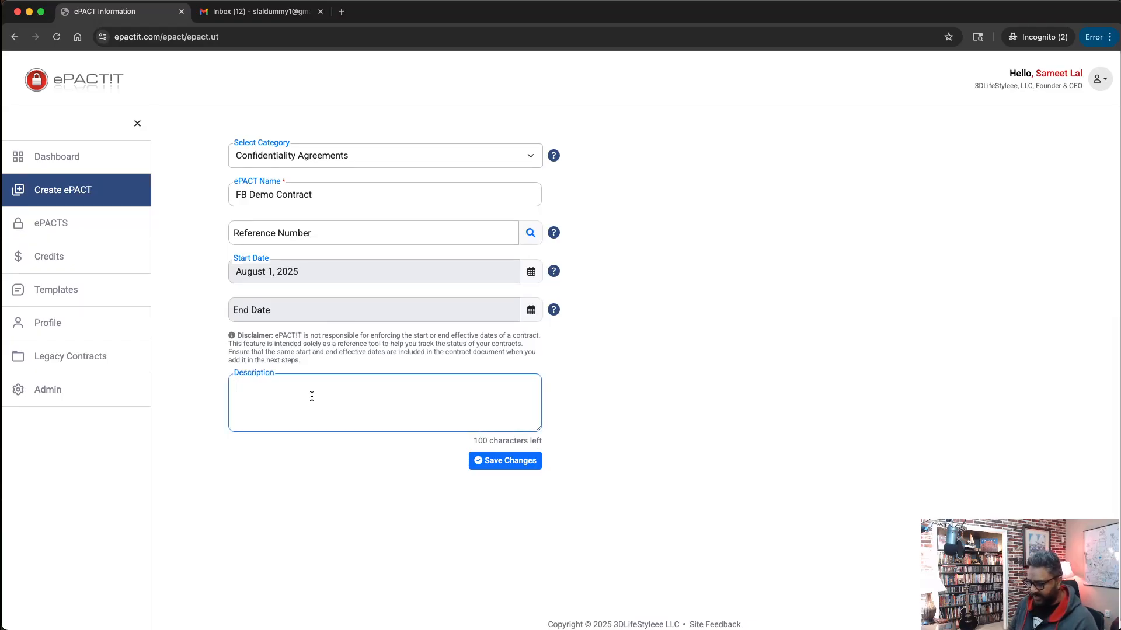
type("This is for ")
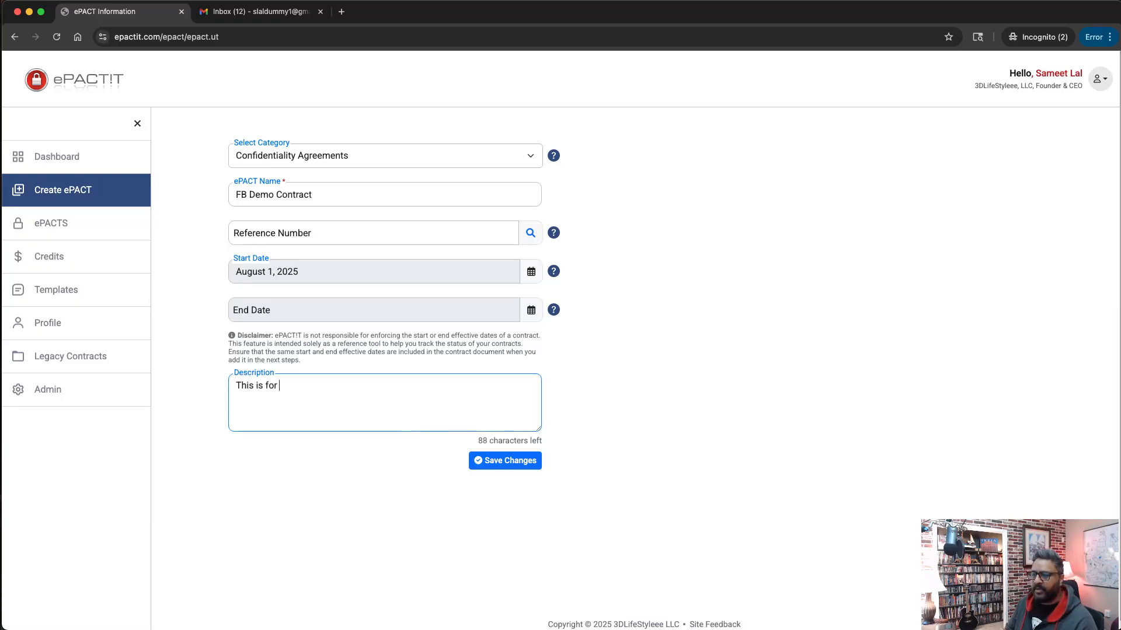
type("demo purpose only")
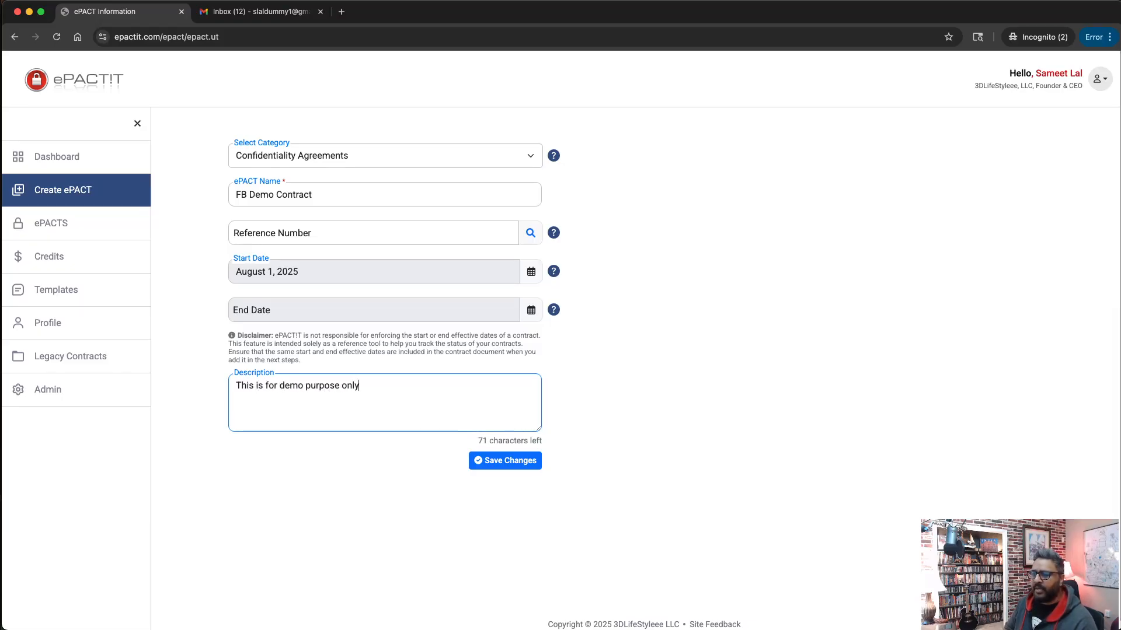
type(".")
left_click(502, 461)
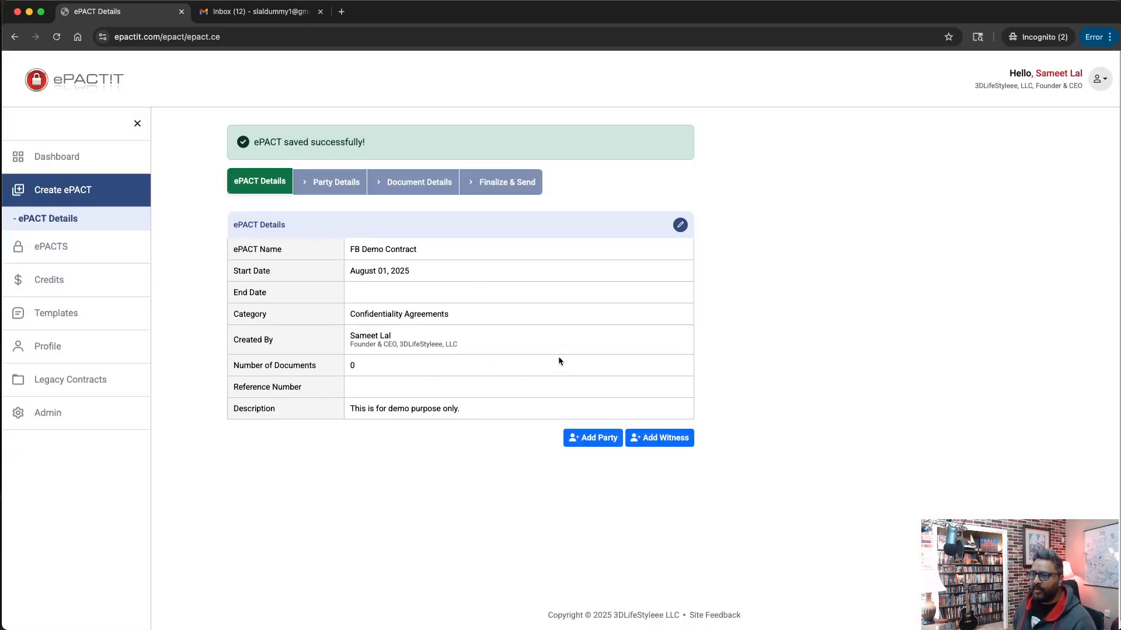
- Cancel the Edit ePACT Details dialog unchanged and open the Add Party form
left_click(680, 224)
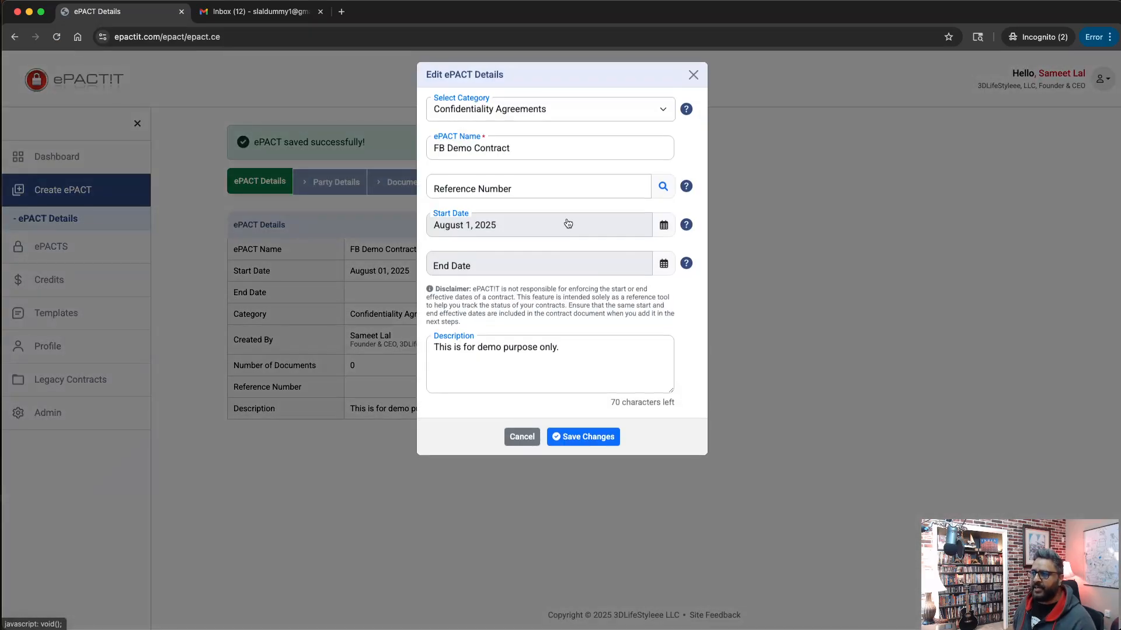
left_click(516, 442)
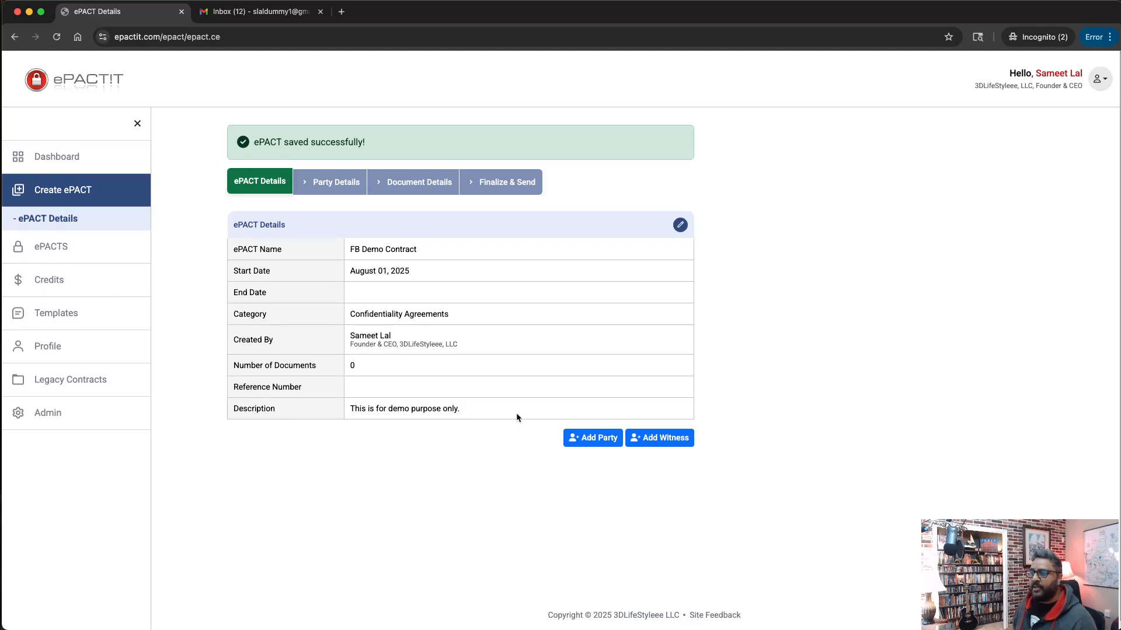
left_click(591, 442)
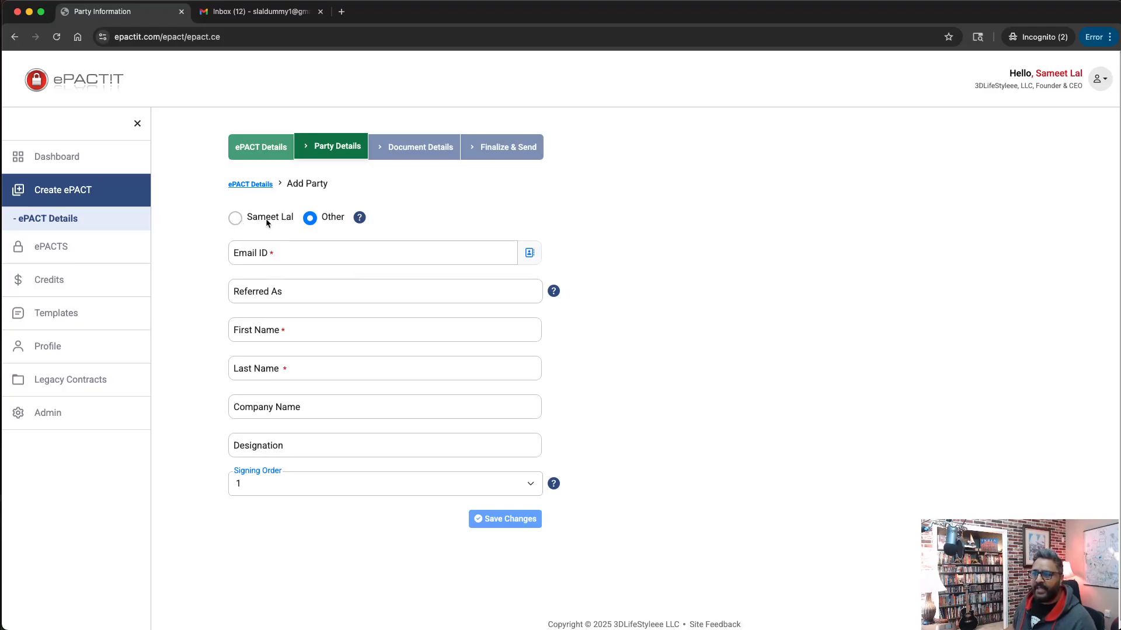
- Add your own account as a party referred to as 'Owner' and save it
left_click(233, 218)
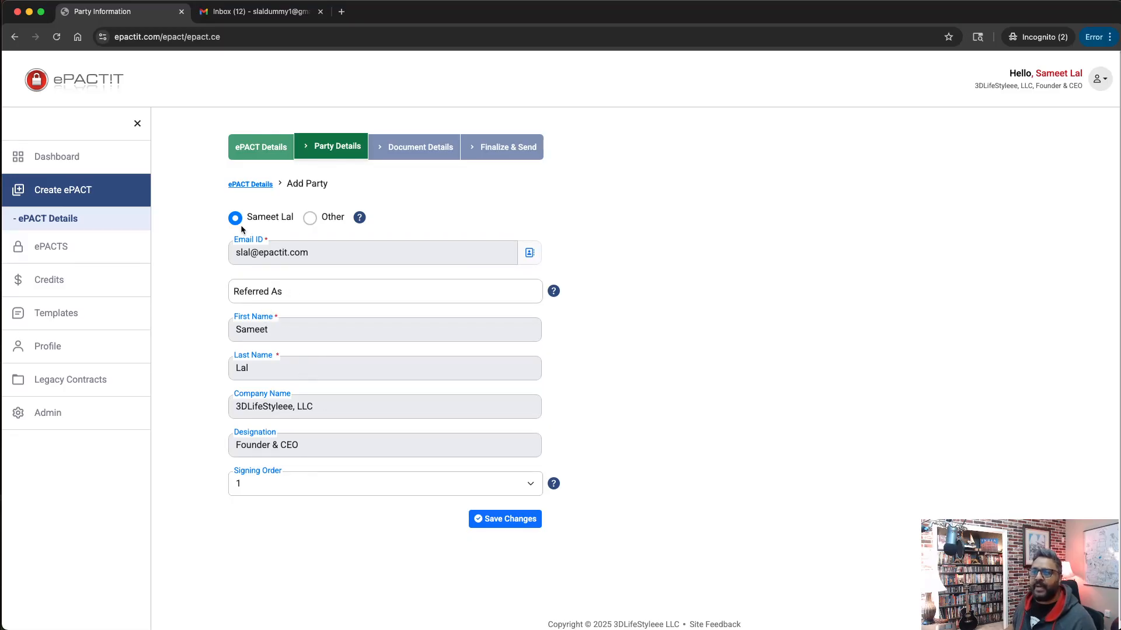
left_click(276, 298)
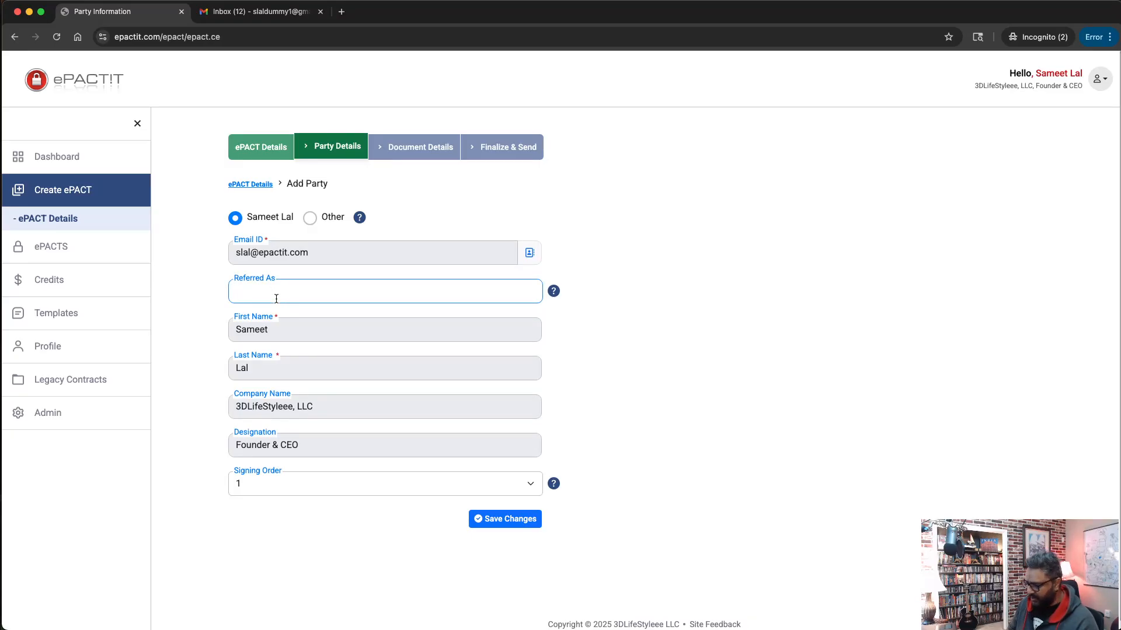
type("W")
key("BackSpace")
type("O")
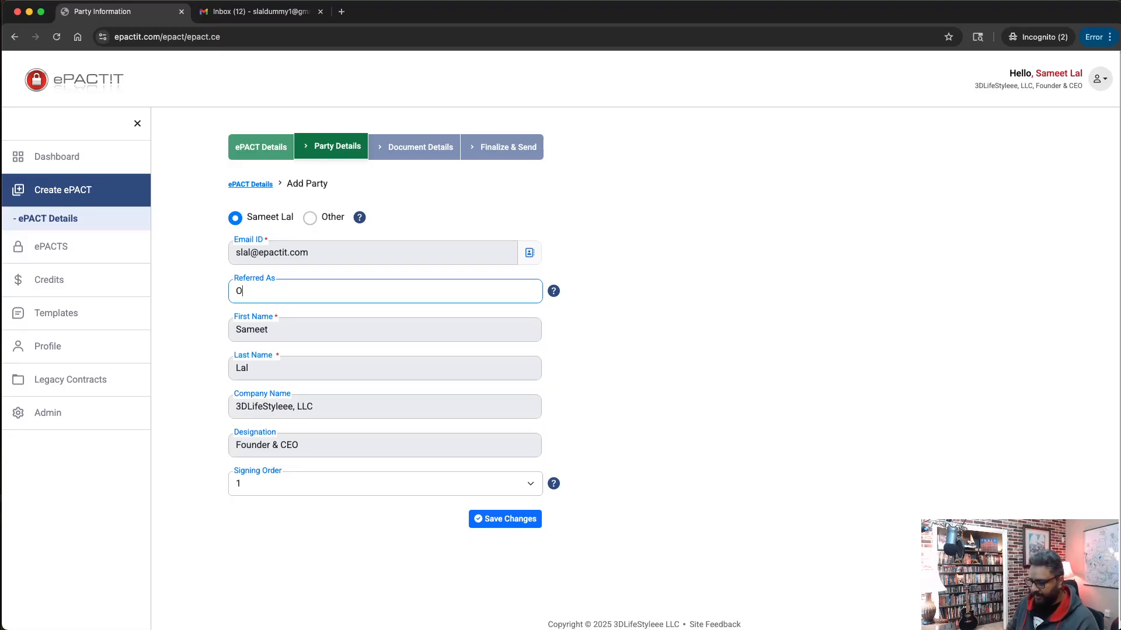
type("wner")
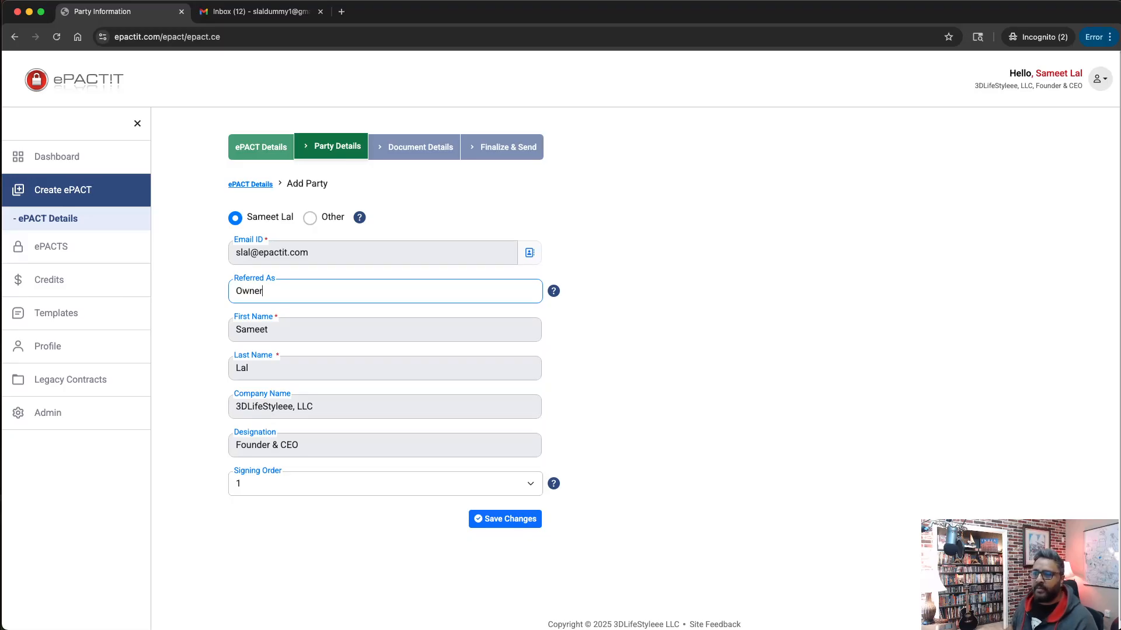
left_click(489, 523)
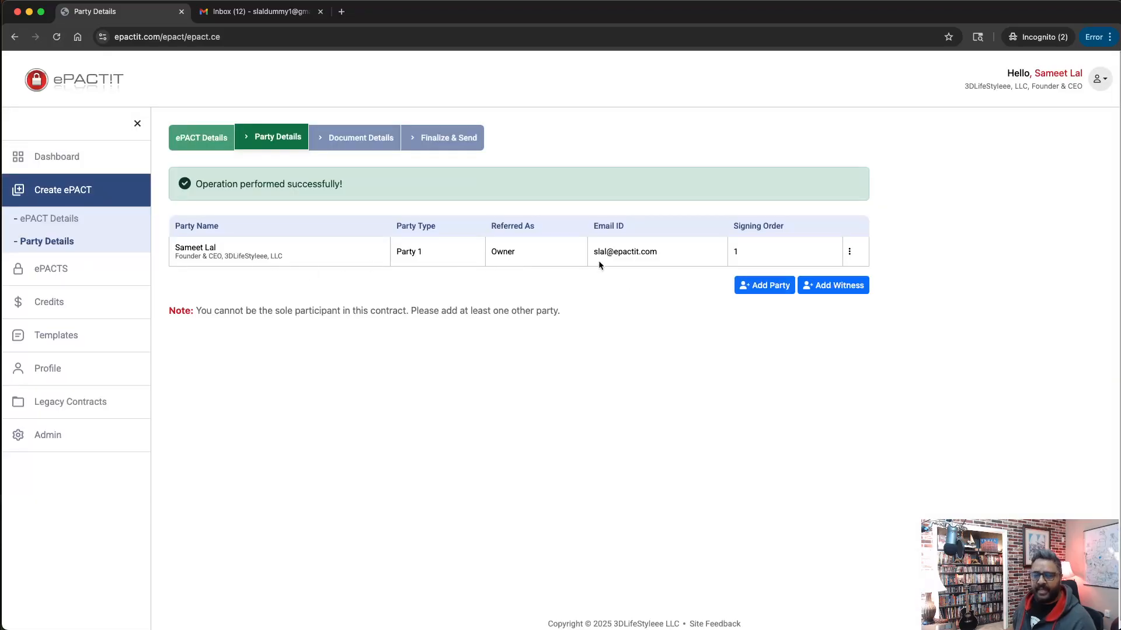
- Start a second party and enter the recipient's e-mail, first name and last name
left_click(764, 285)
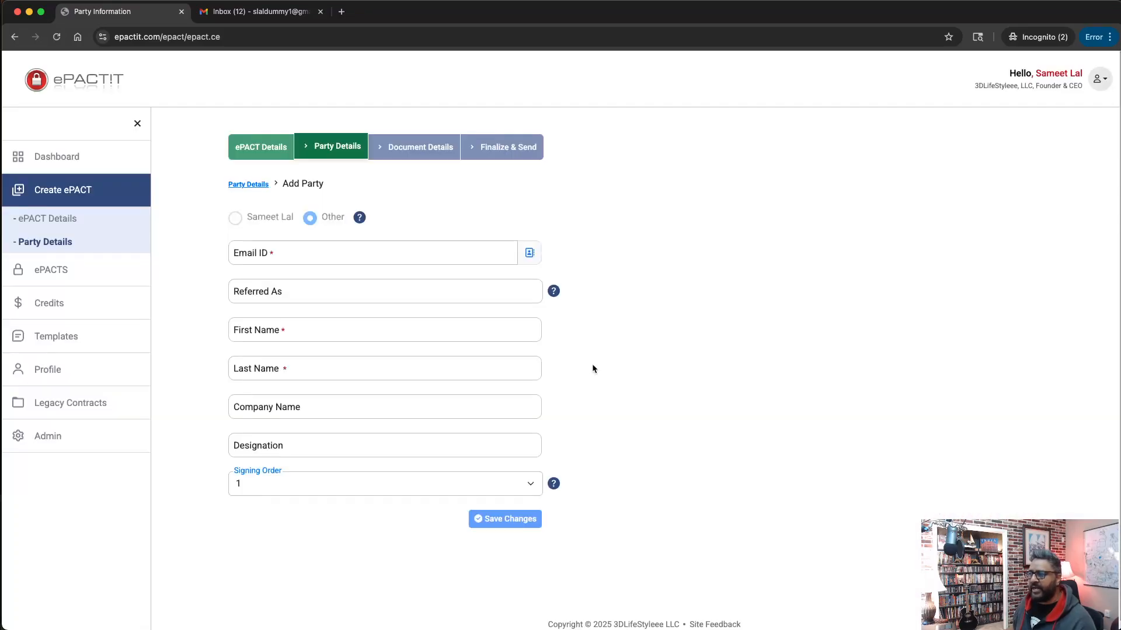
left_click(299, 255)
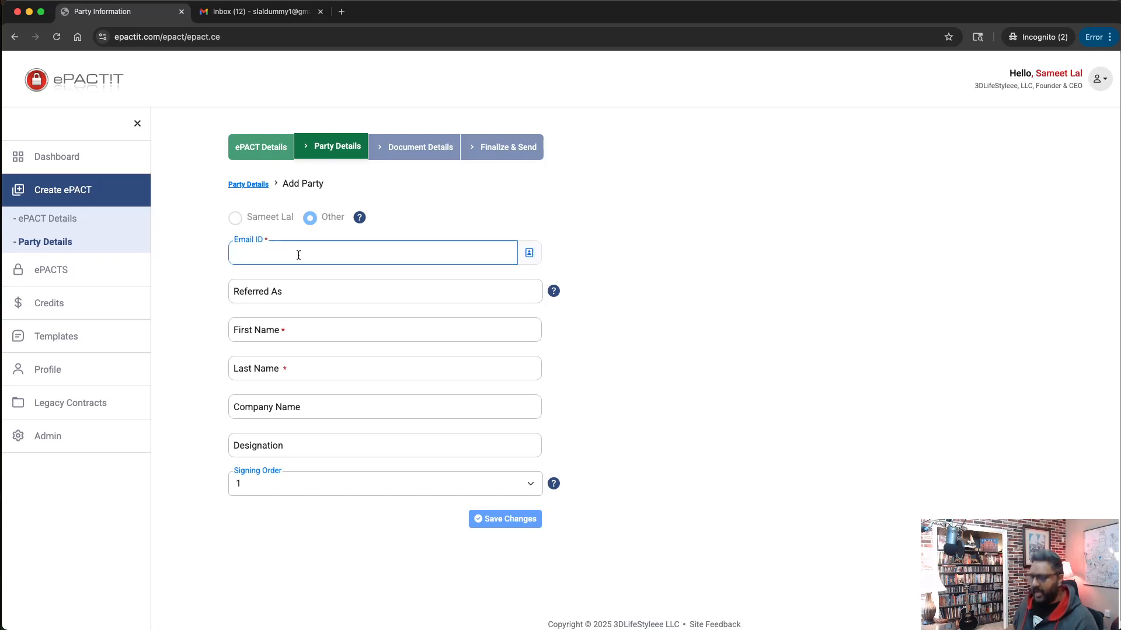
type("slal")
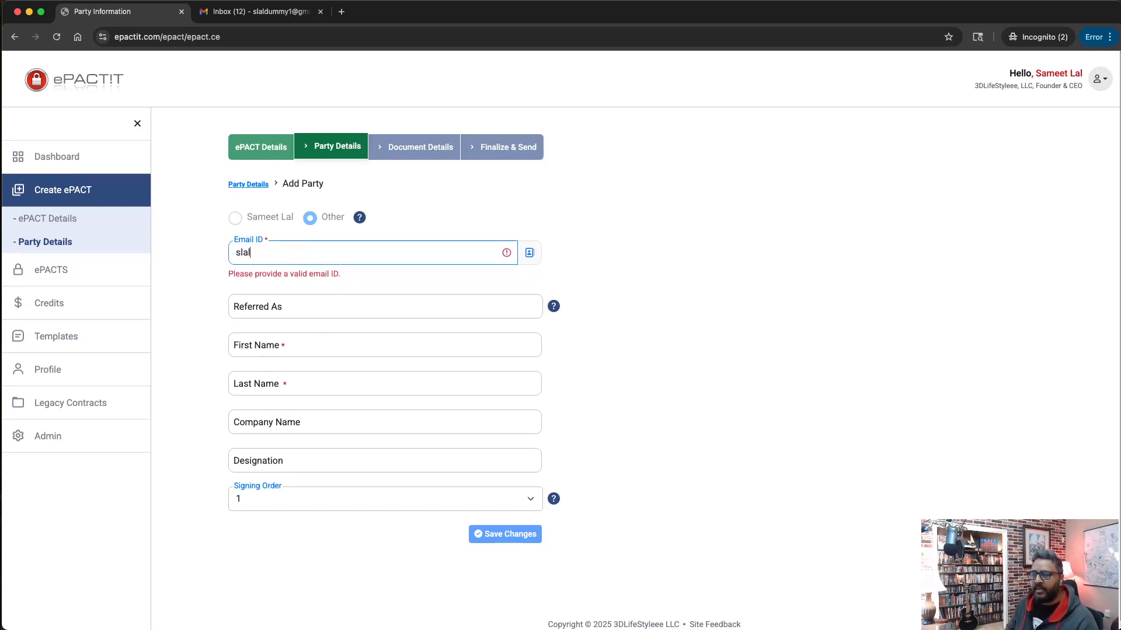
type("dummy1@gmail.com")
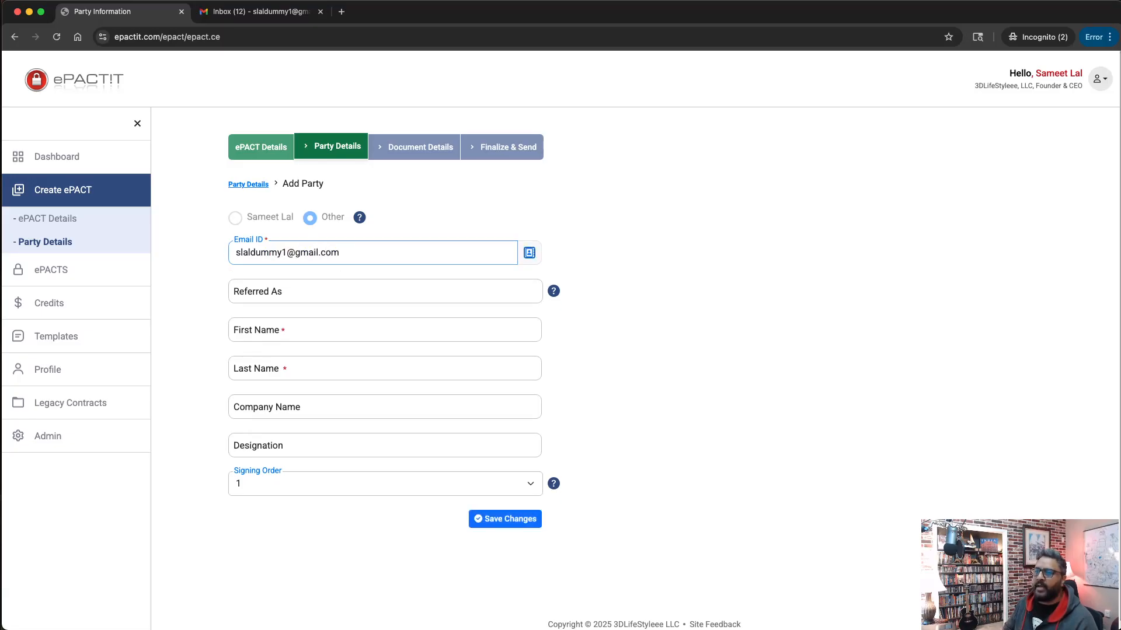
key("Tab")
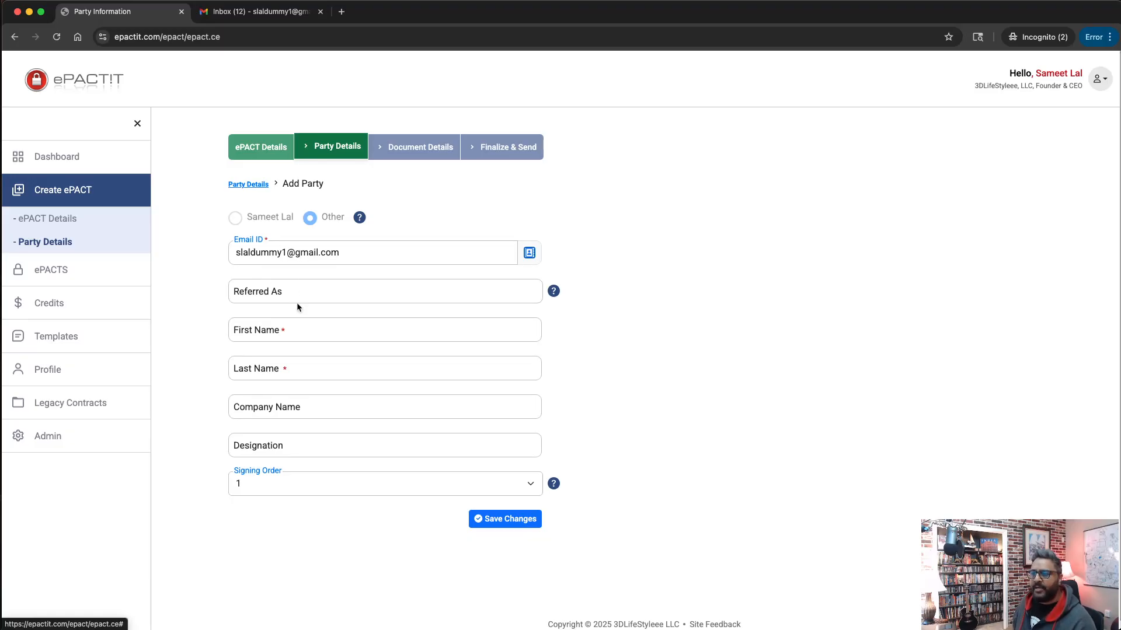
left_click(282, 335)
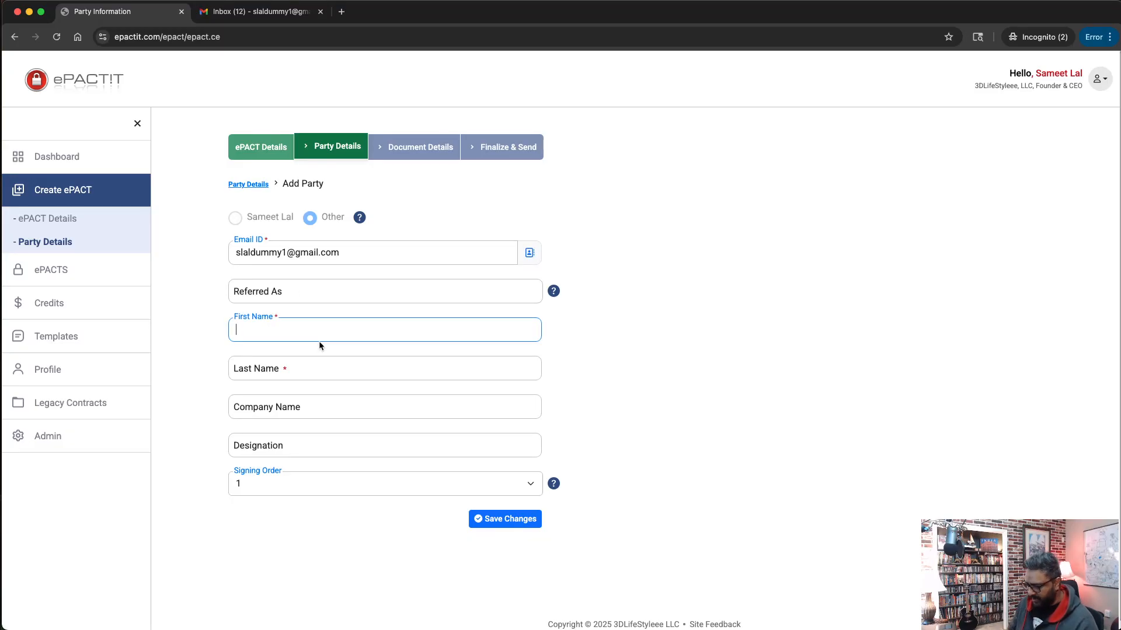
type("James")
key("Tab")
type("S")
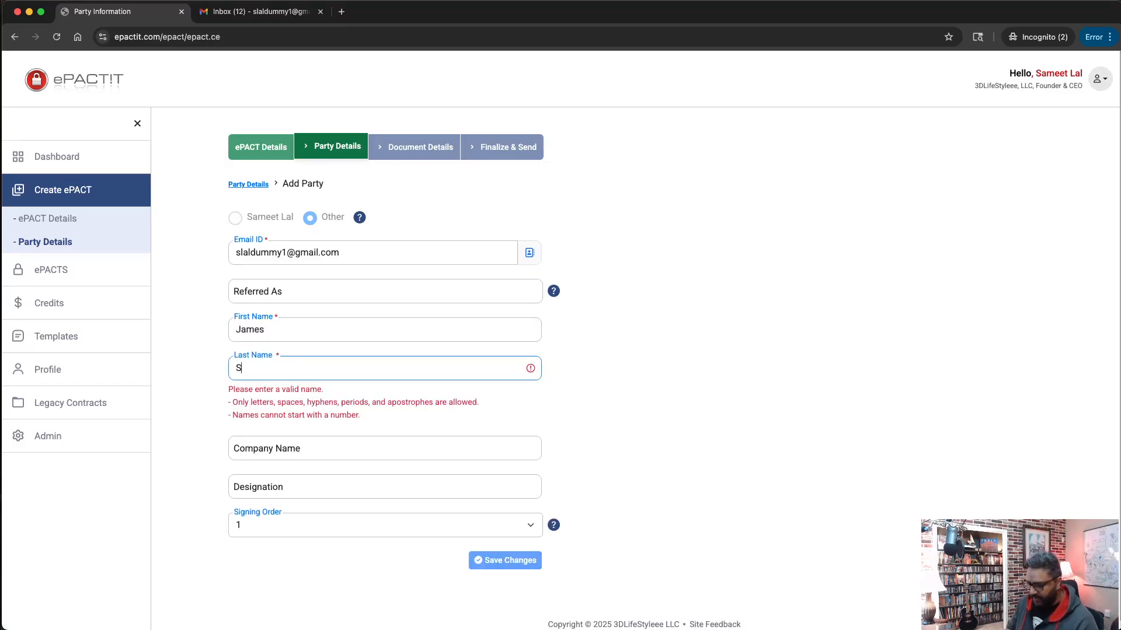
type("mith")
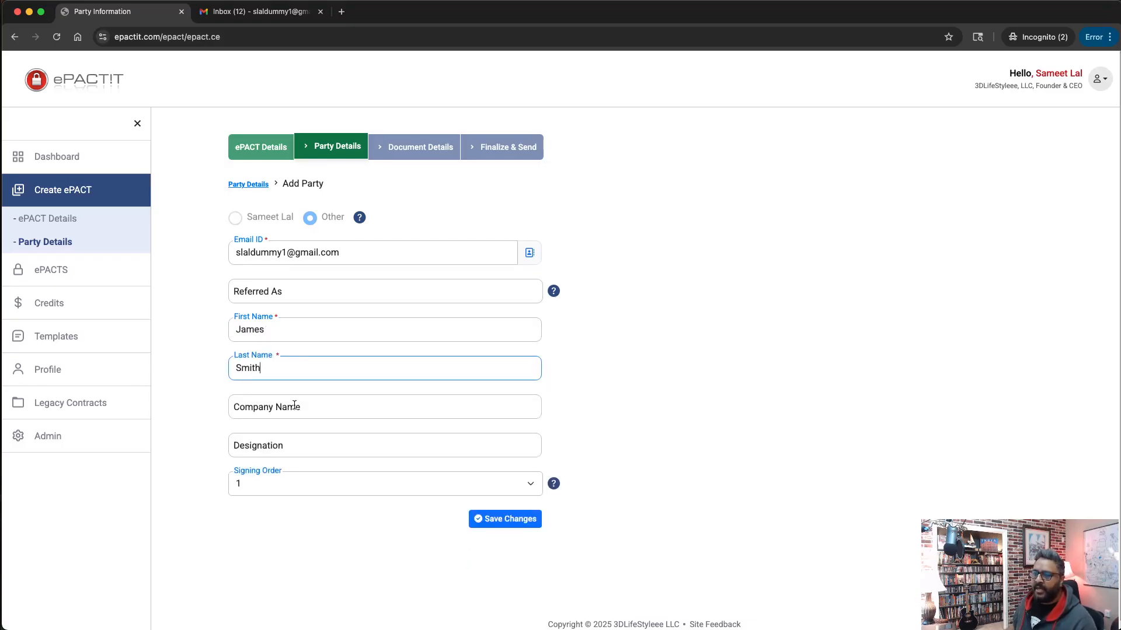
- Keep the default signing order, refer to the party as 'Recipient', and save it
left_click(294, 405)
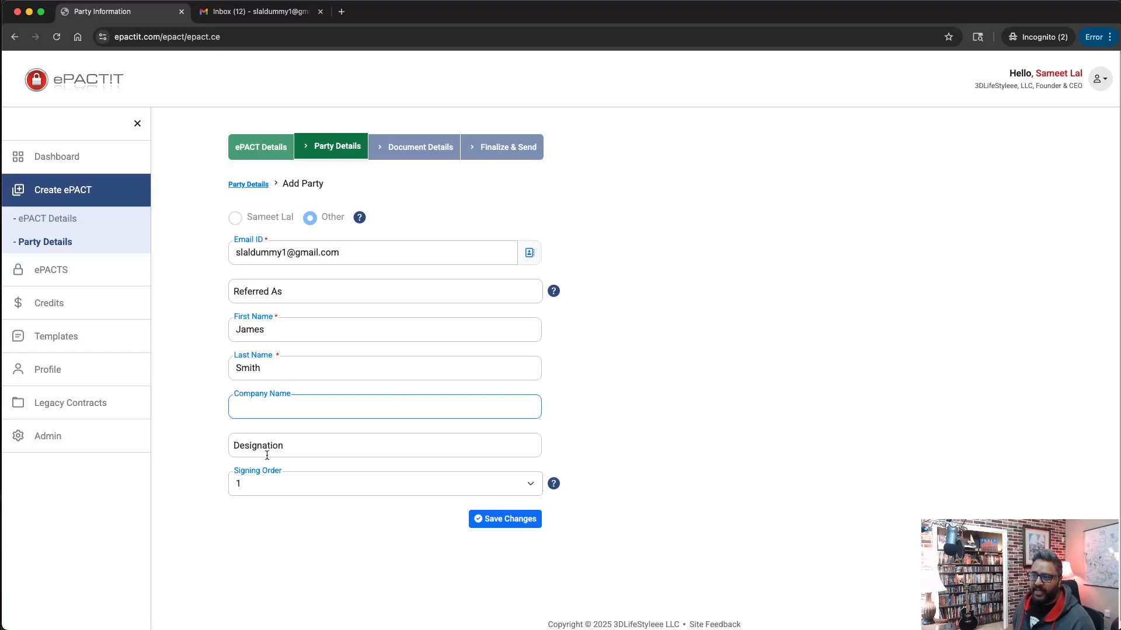
left_click(318, 489)
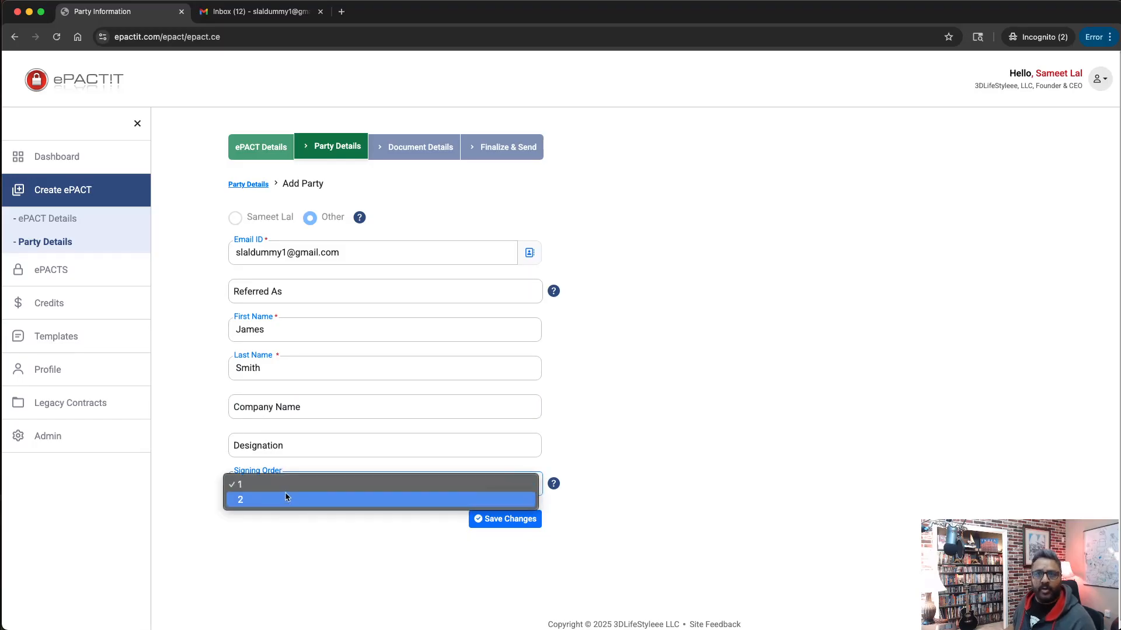
left_click(287, 553)
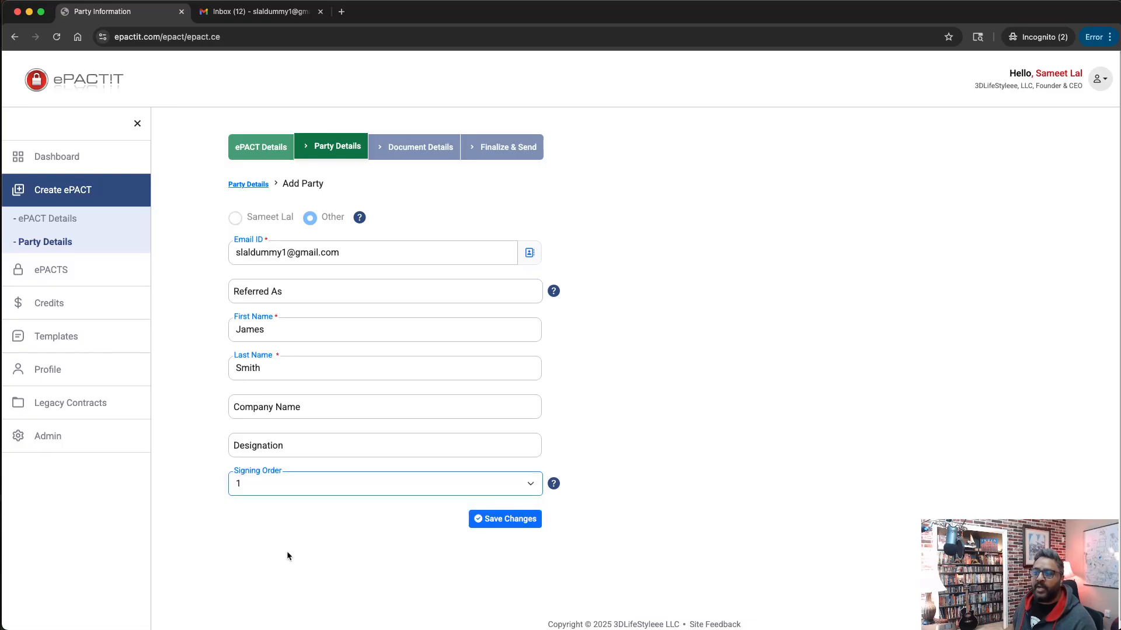
left_click(260, 490)
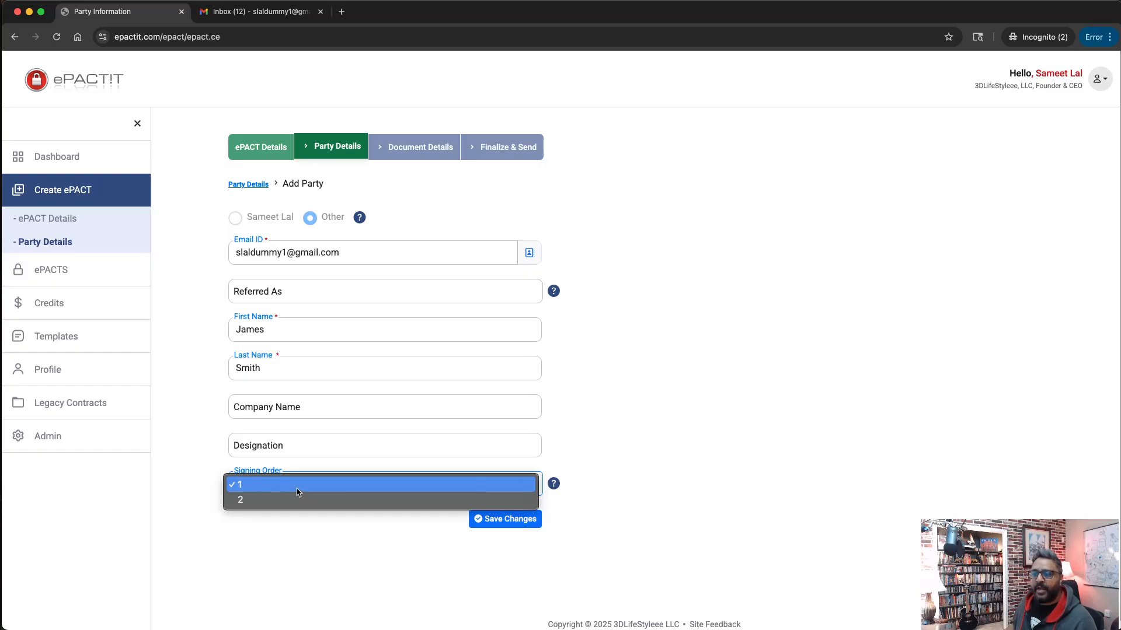
left_click(187, 490)
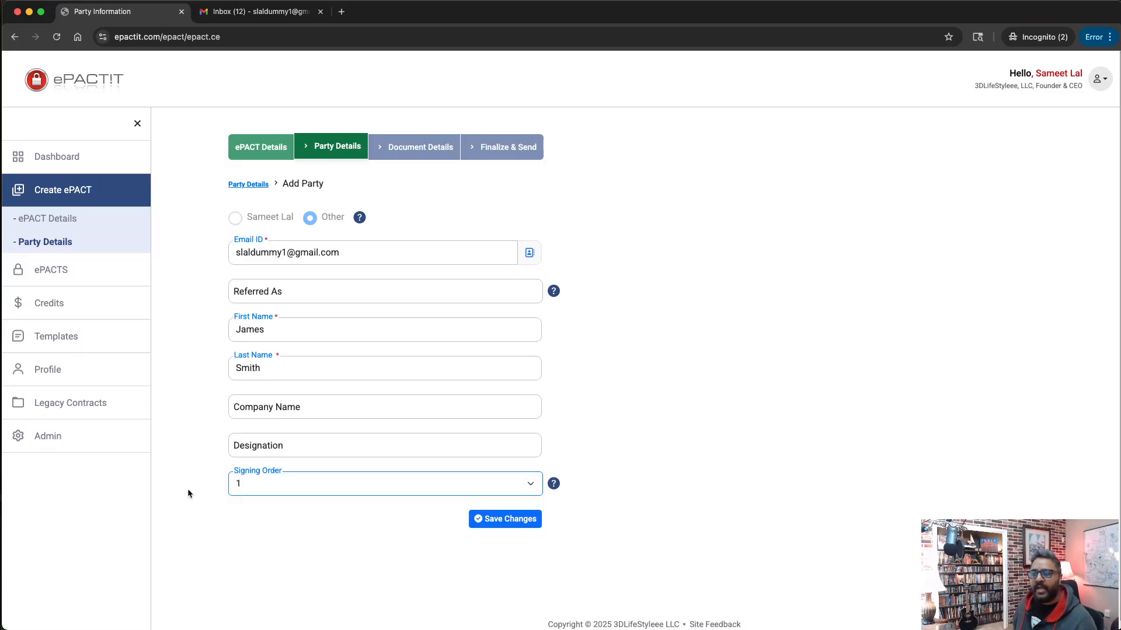
left_click(348, 490)
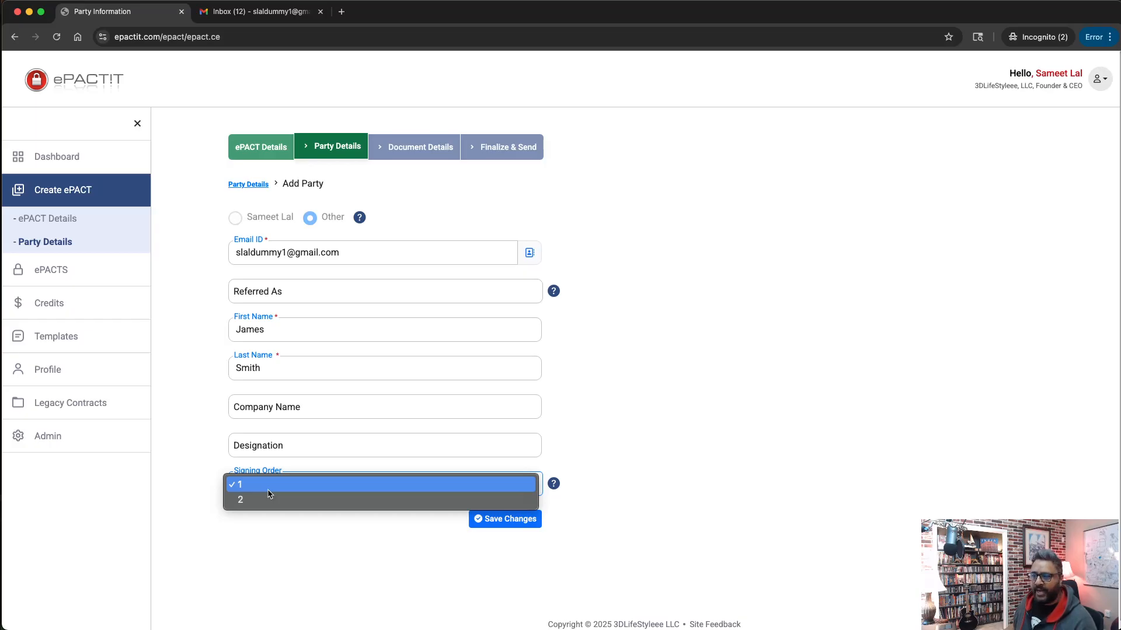
left_click(239, 554)
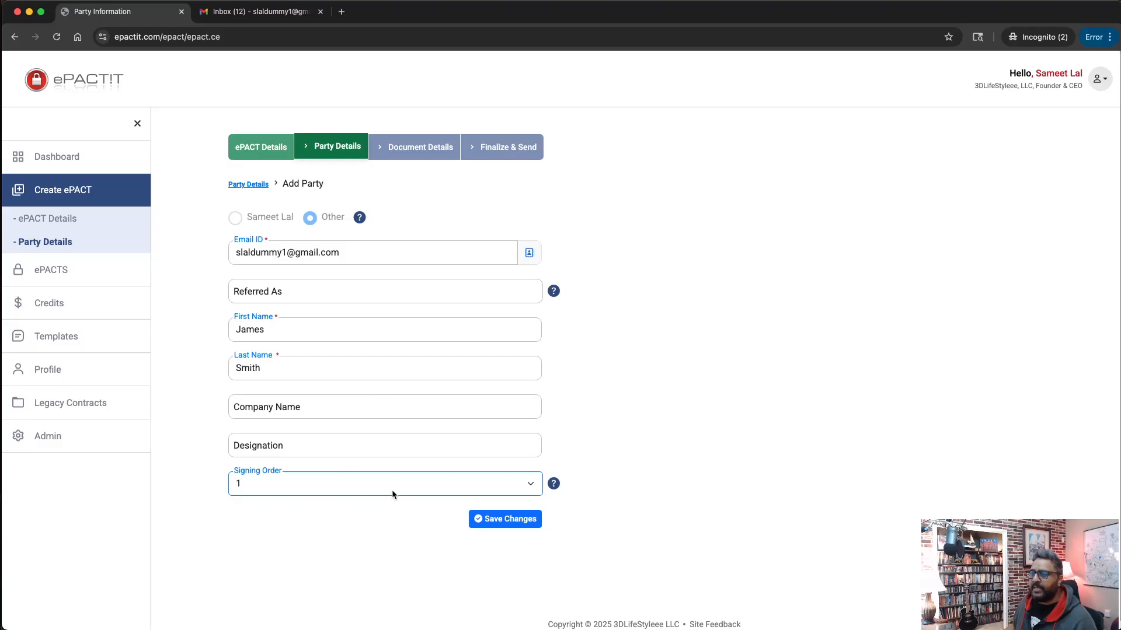
left_click(279, 294)
type("Rec")
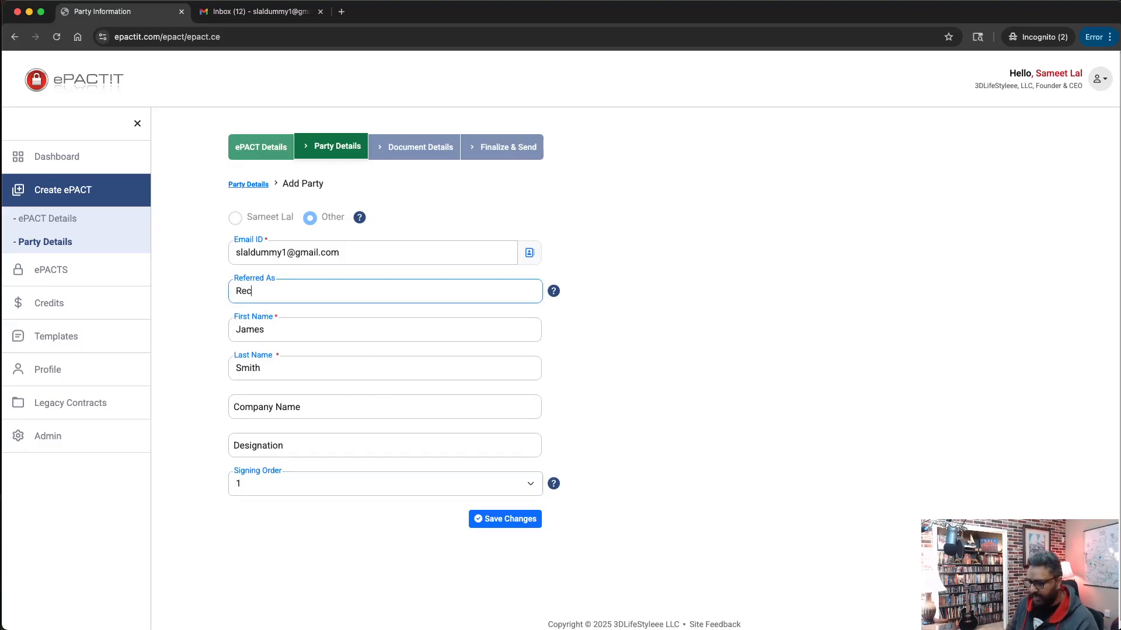
type("ipient")
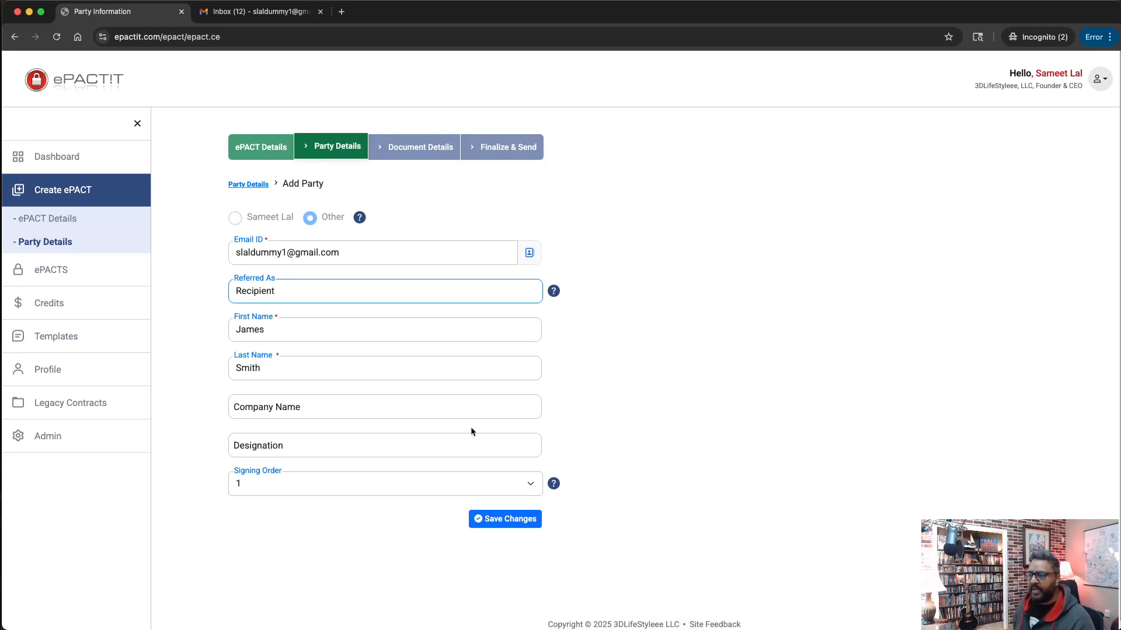
left_click(505, 520)
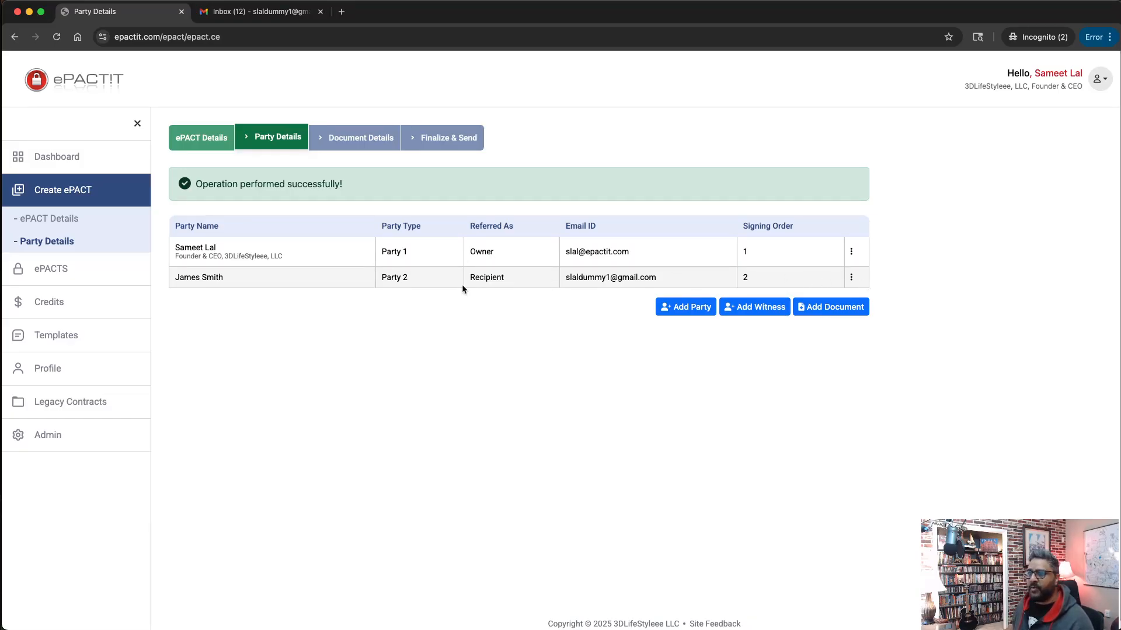
- Check the recipient row's actions menu, then proceed to the Document Details step
left_click(852, 280)
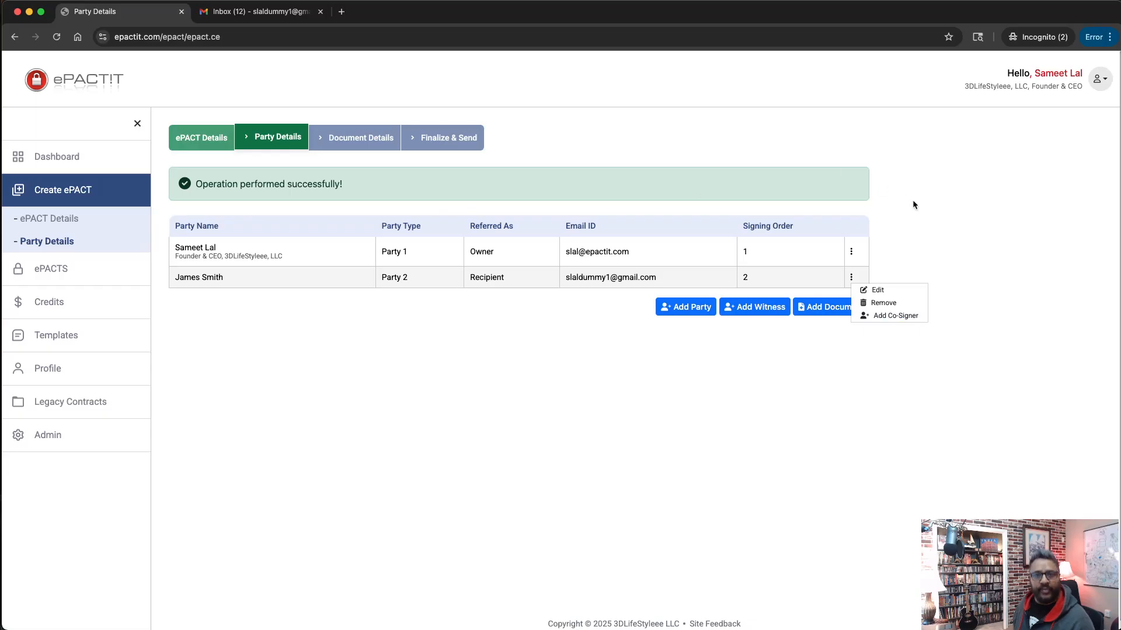
left_click(955, 232)
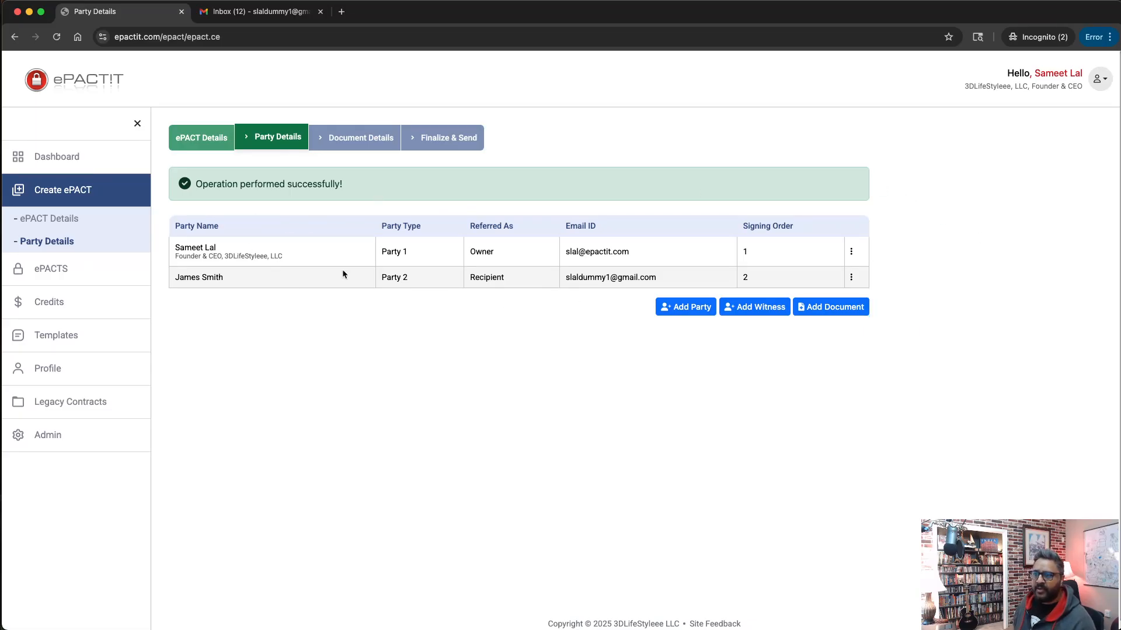
left_click(827, 309)
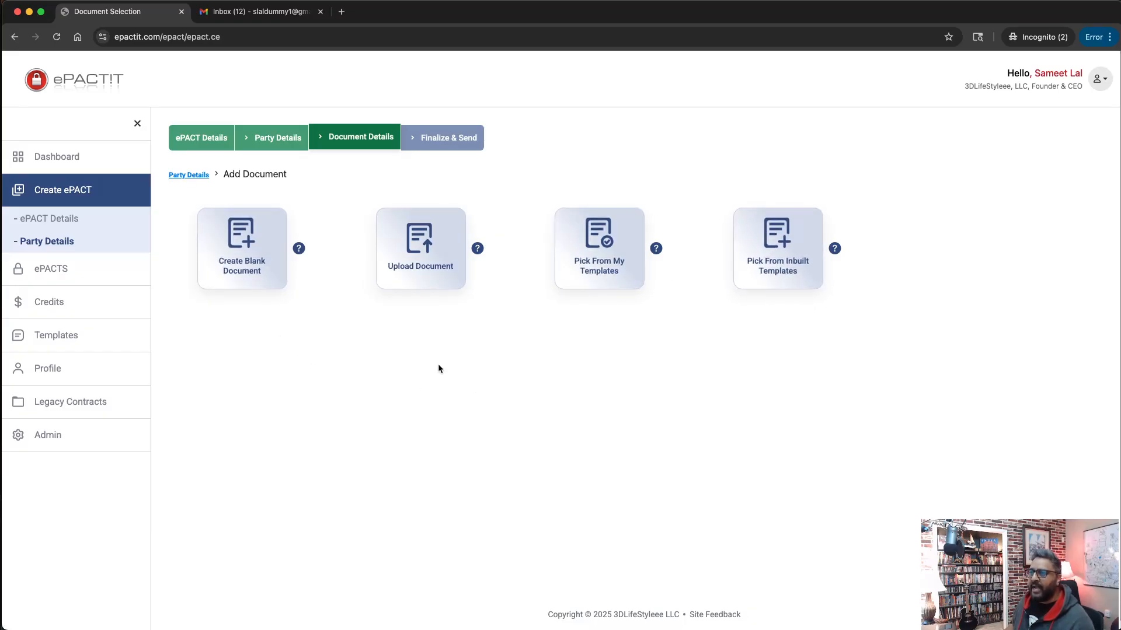
- Choose Upload Document and browse the file picker to the Demo Docs folder
left_click(418, 247)
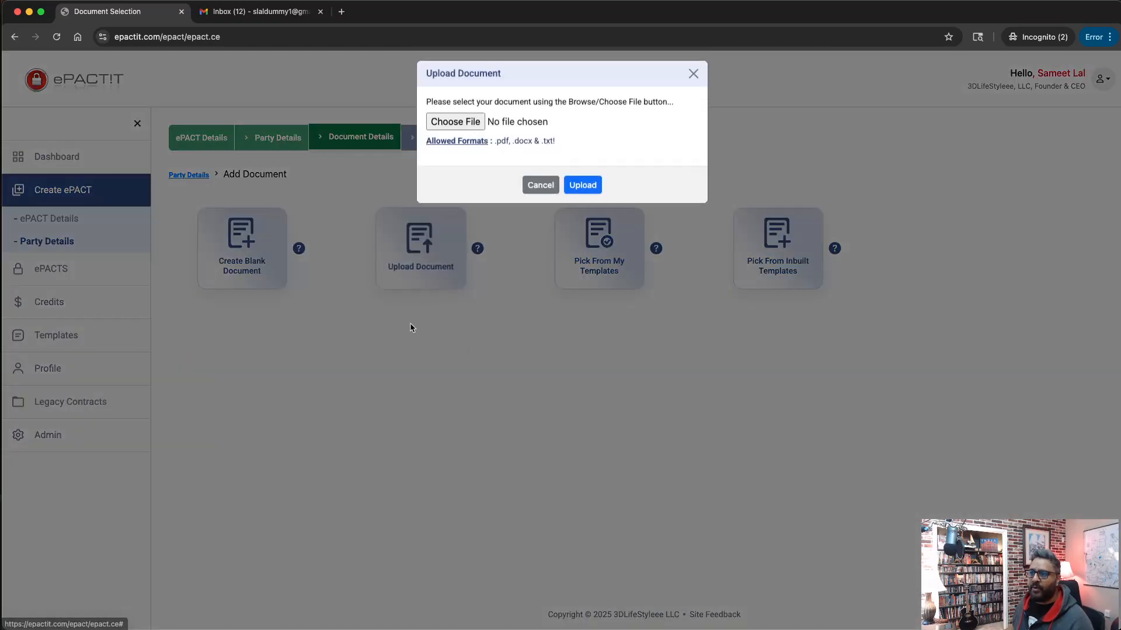
left_click(471, 128)
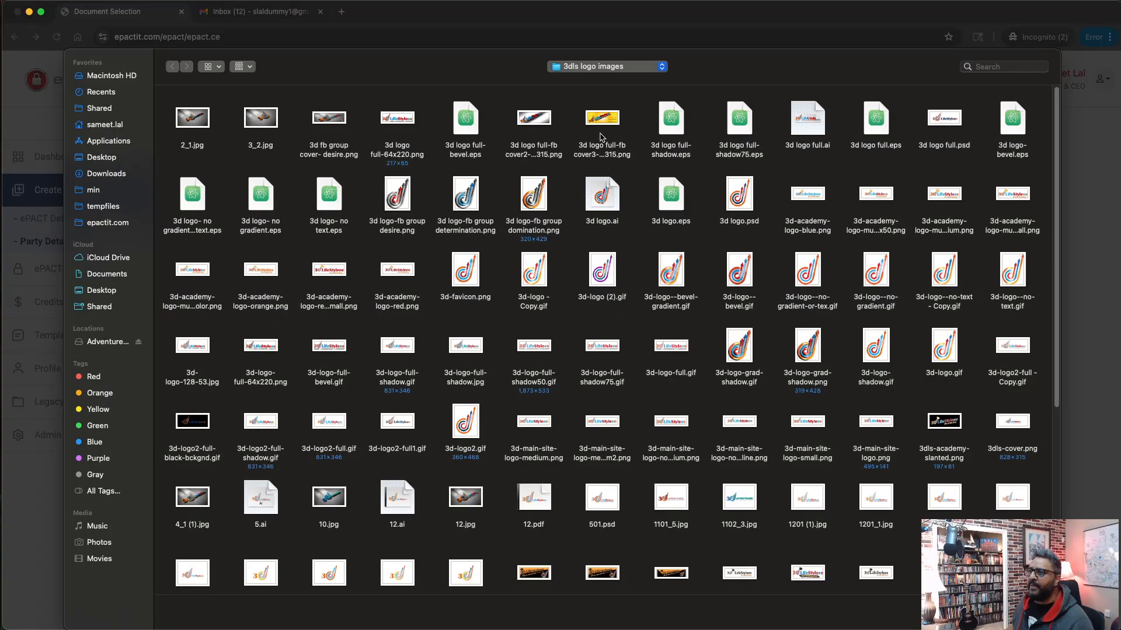
left_click(607, 66)
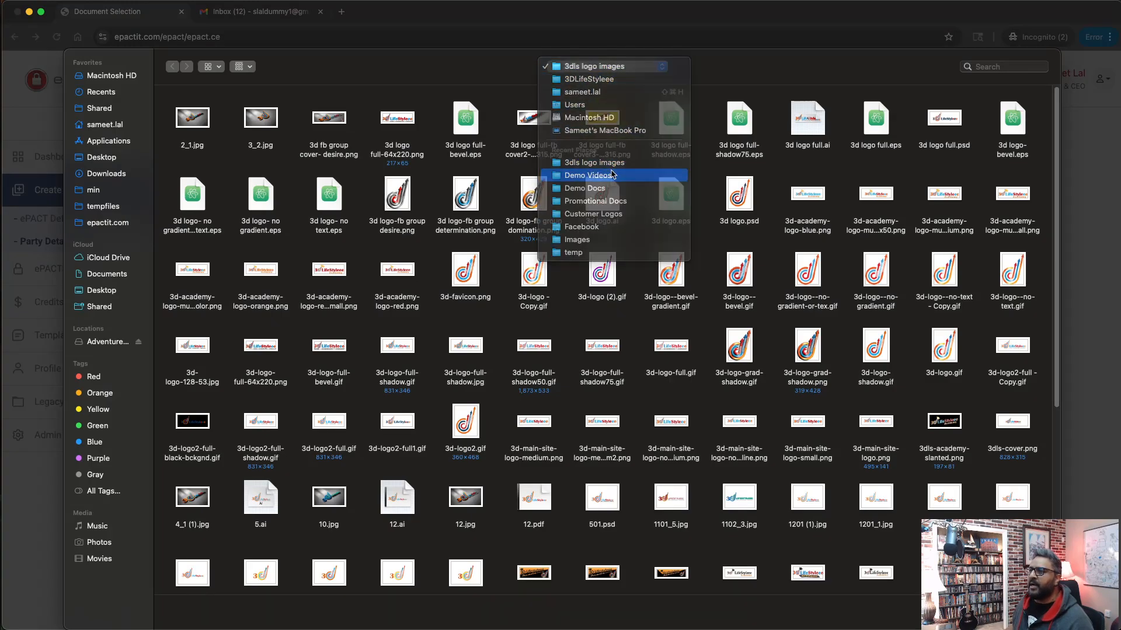
left_click(612, 175)
left_click(580, 66)
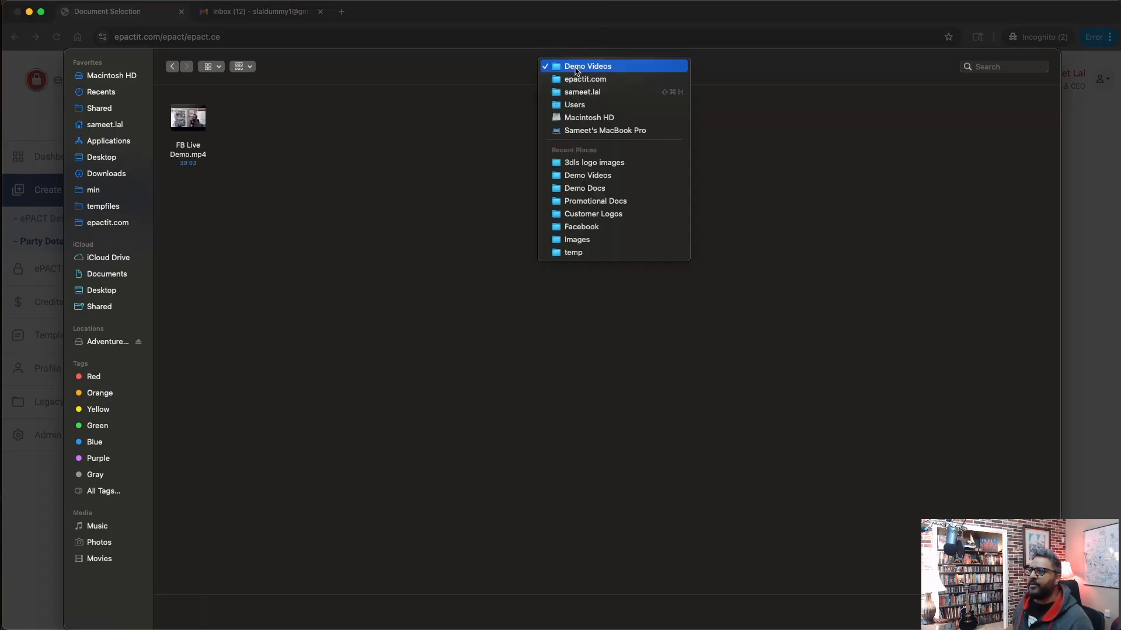
left_click(603, 189)
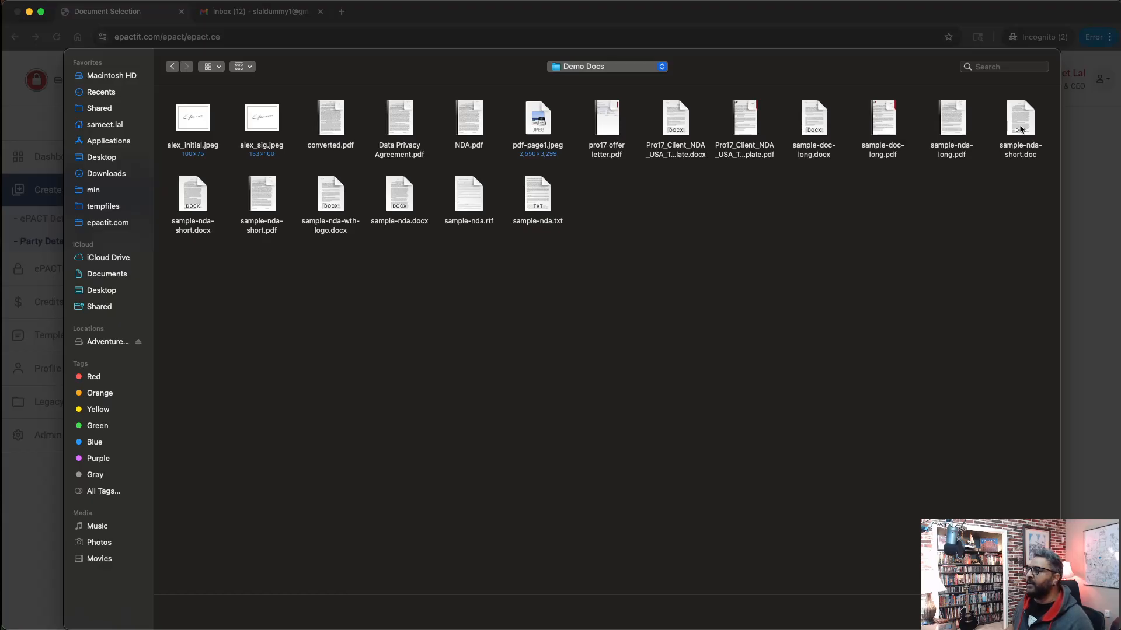
- Select sample-nda-short.pdf and upload it
mouse_move(955, 123)
mouse_move(877, 116)
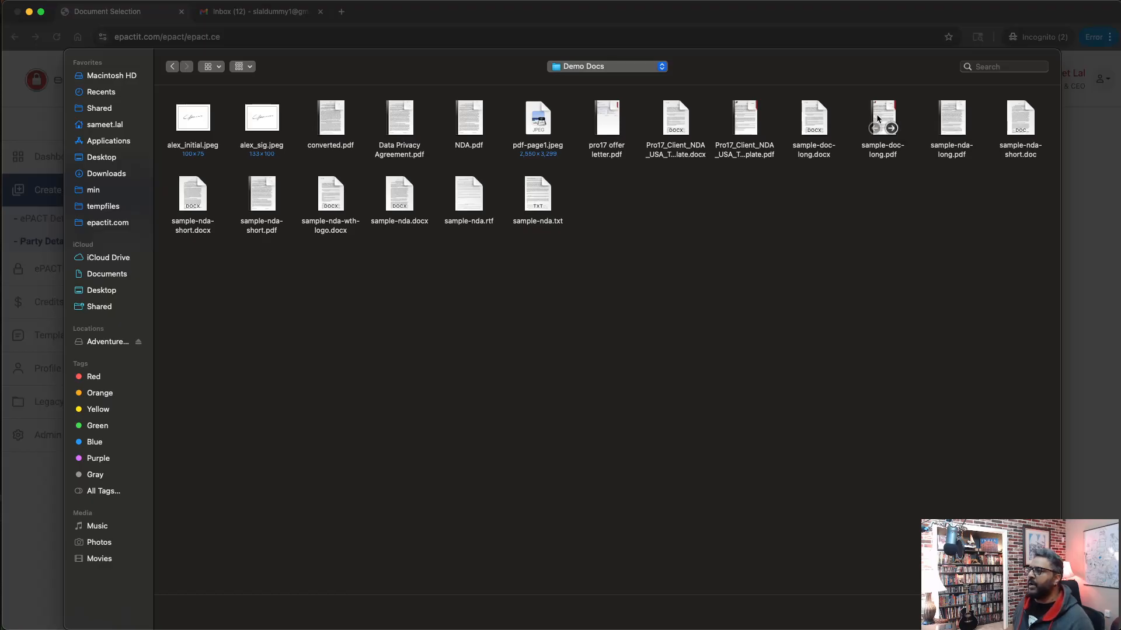
left_click(461, 190)
left_click(389, 192)
left_click(321, 193)
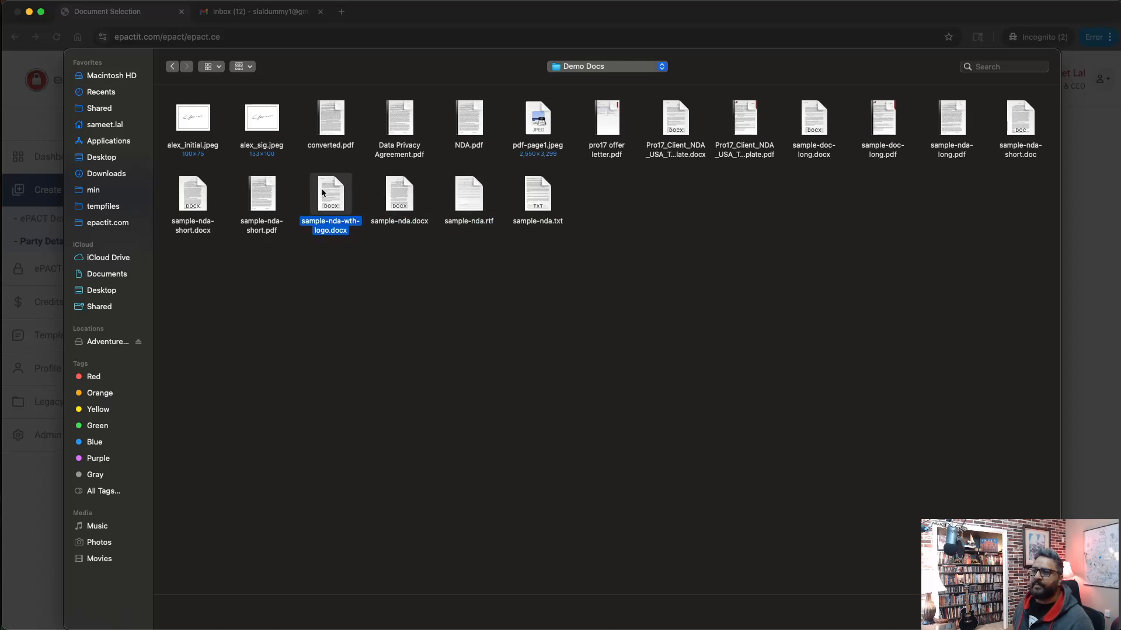
double_click(264, 185)
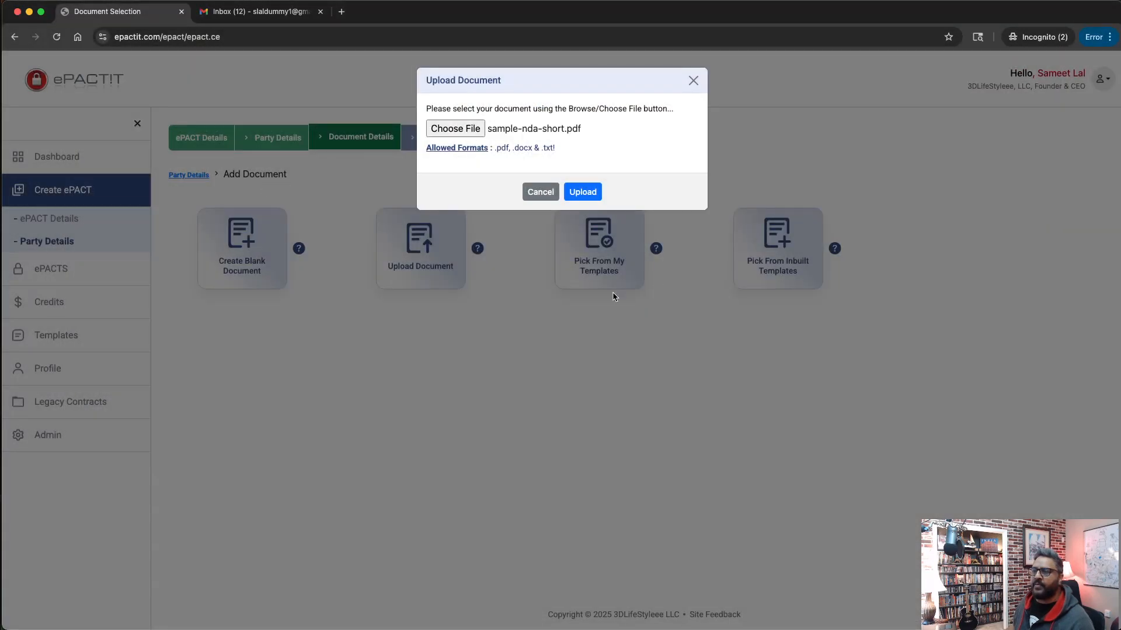
left_click(572, 192)
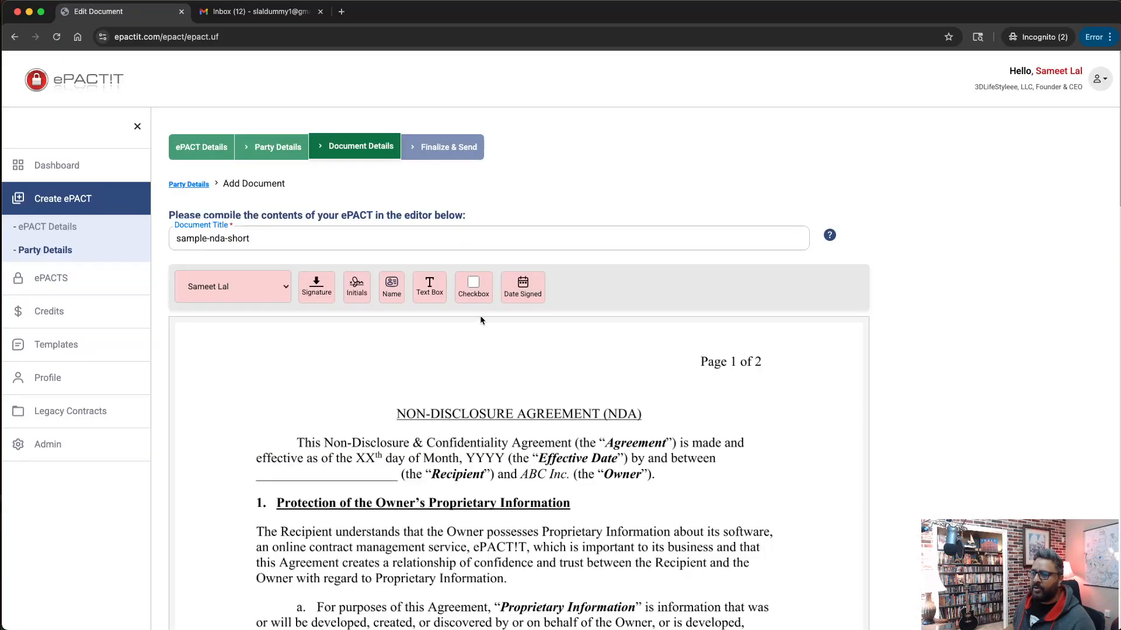
- Replace the document title 'sample-nda-short' with 'NDA' and review both pages
scroll(625, 411, "down", 15)
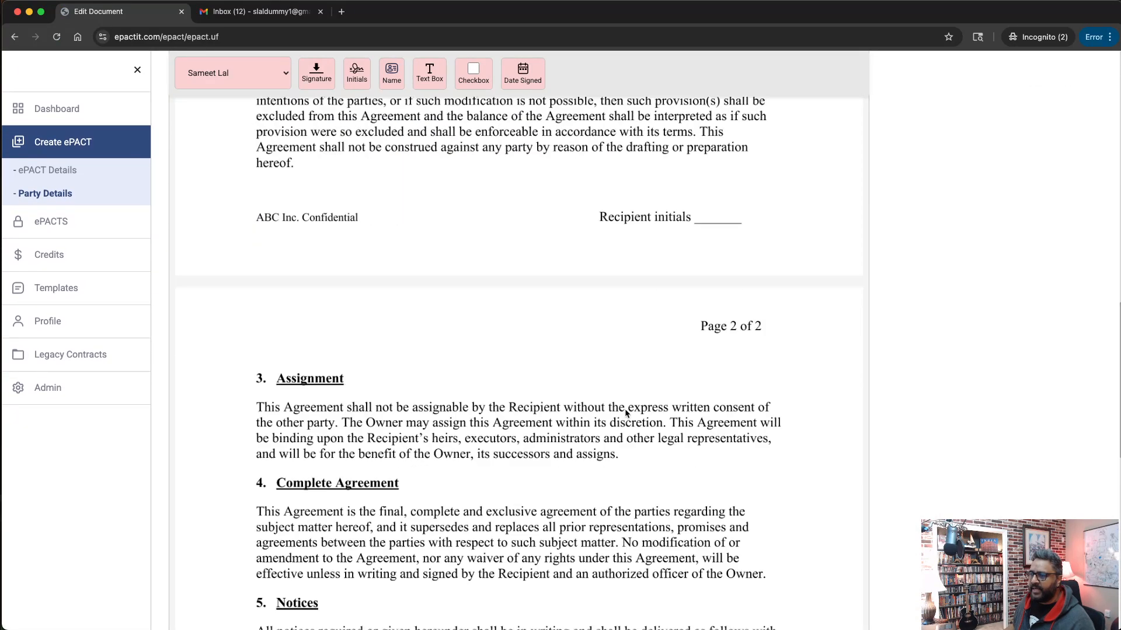
scroll(625, 409, "down", 8)
scroll(627, 411, "up", 20)
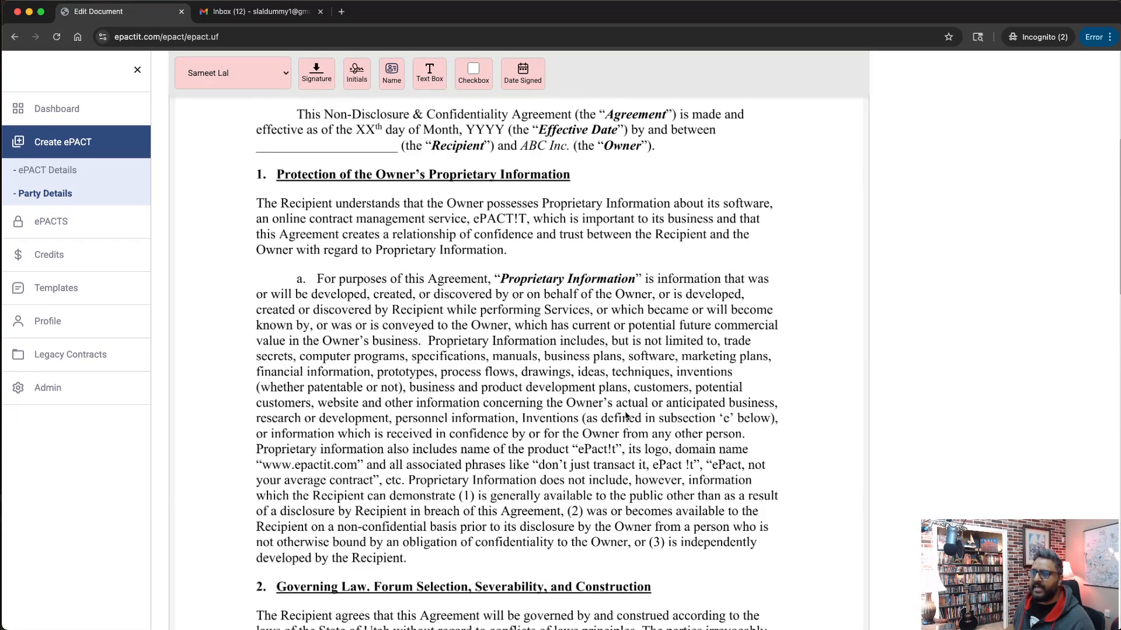
scroll(627, 415, "up", 6)
left_click_drag(281, 245, 175, 238)
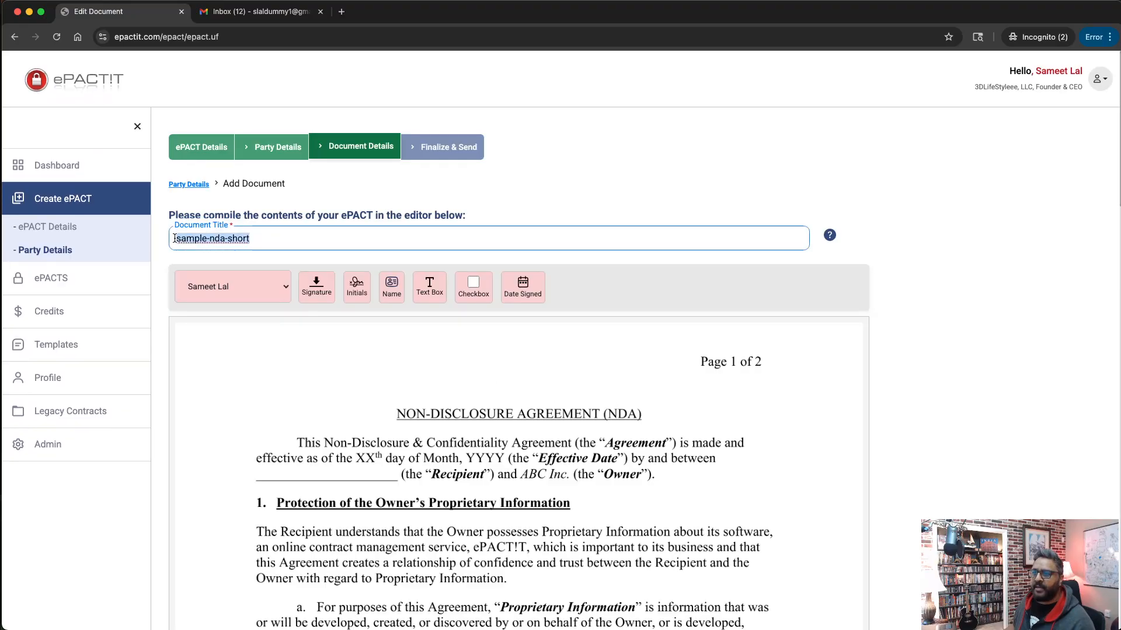
type("NDA")
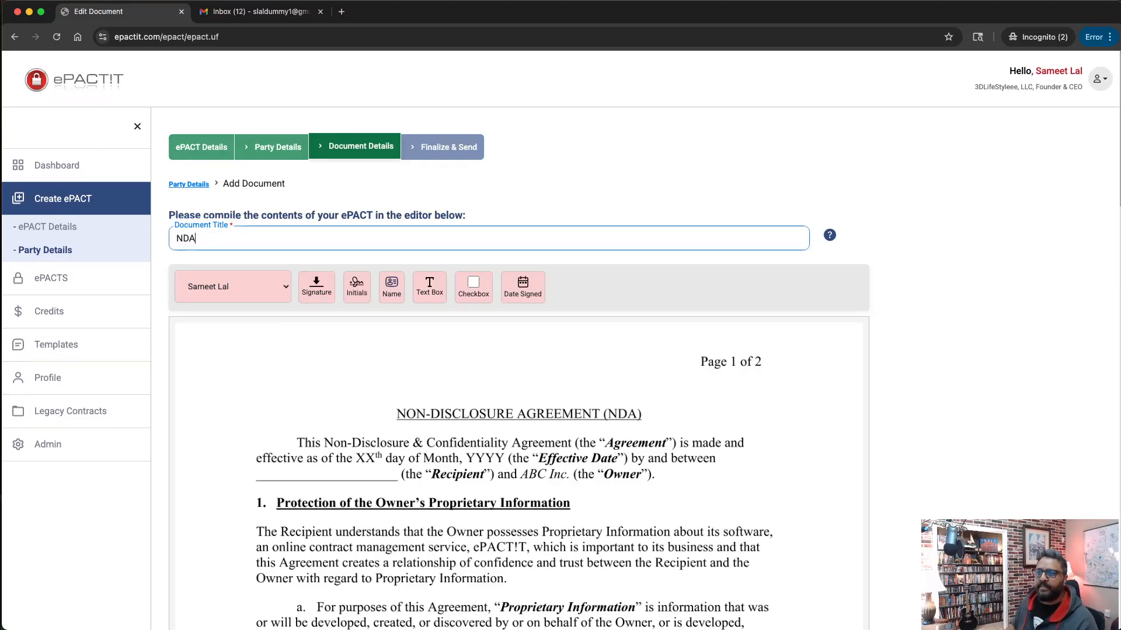
scroll(1005, 380, "down", 10)
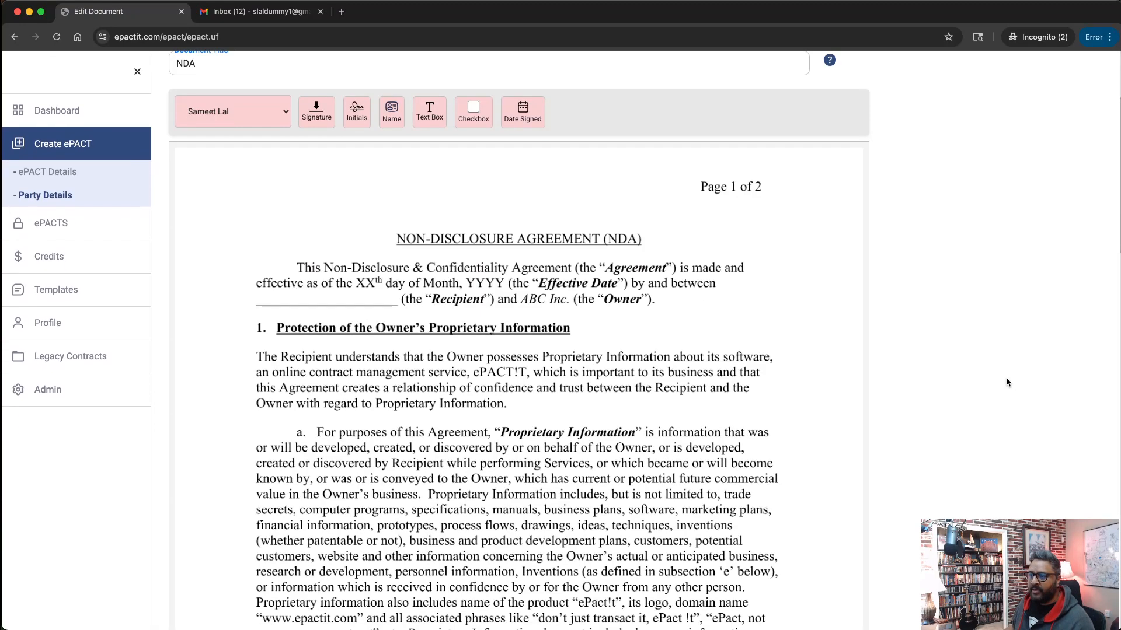
scroll(716, 361, "down", 5)
scroll(716, 359, "up", 15)
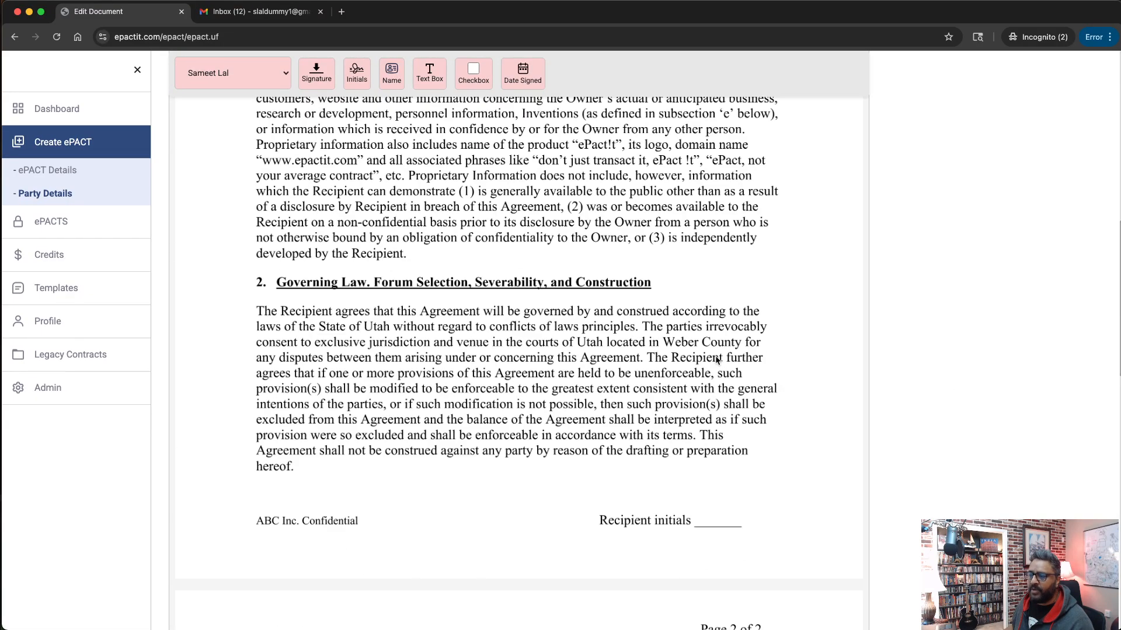
scroll(989, 362, "down", 2)
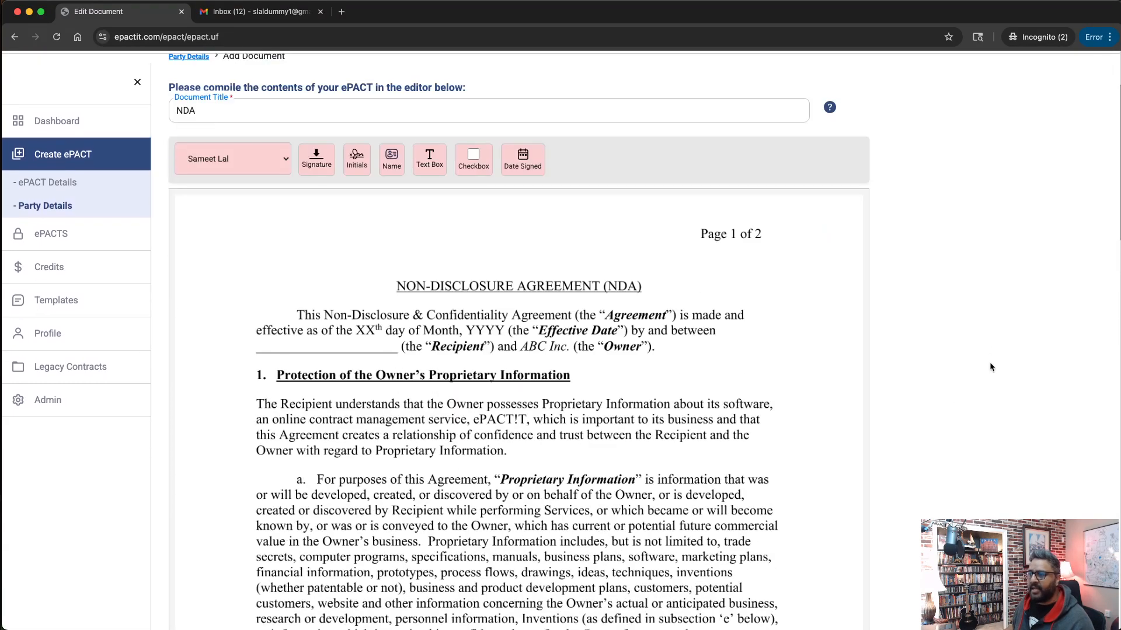
- Place the recipient's name field on the blank line and an initials field on the Recipient line
left_click(213, 158)
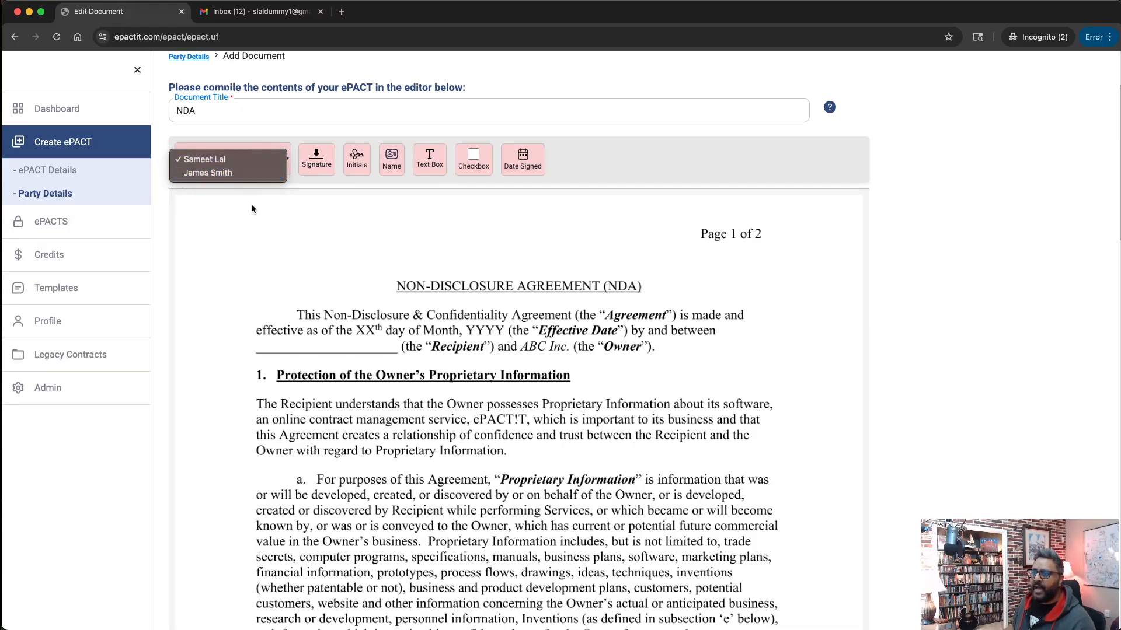
left_click(223, 174)
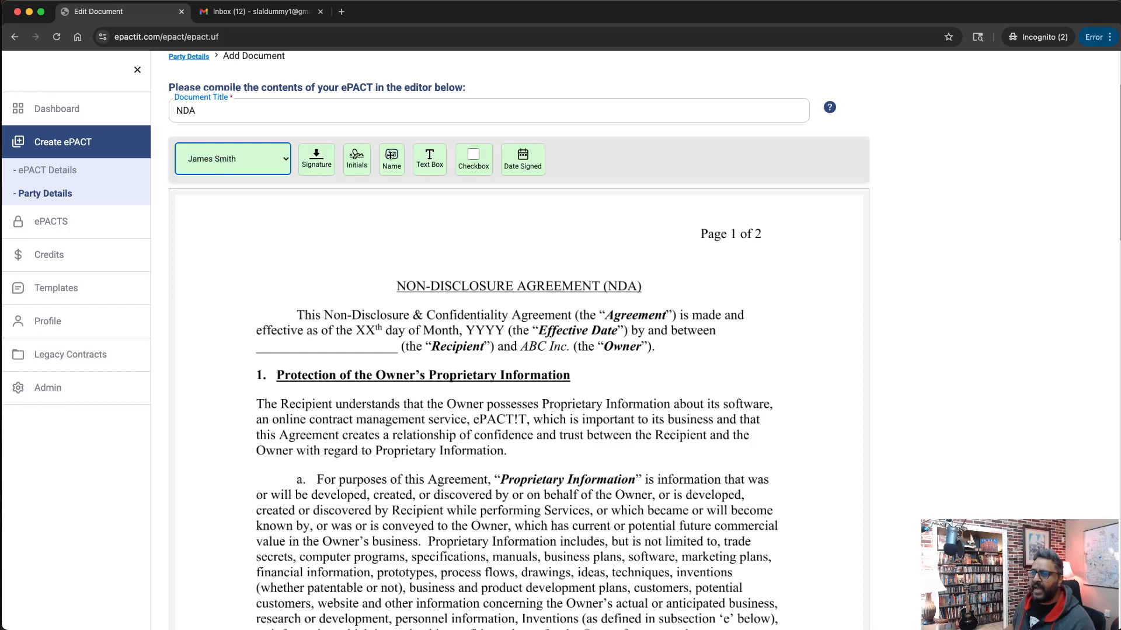
left_click_drag(391, 155, 337, 337)
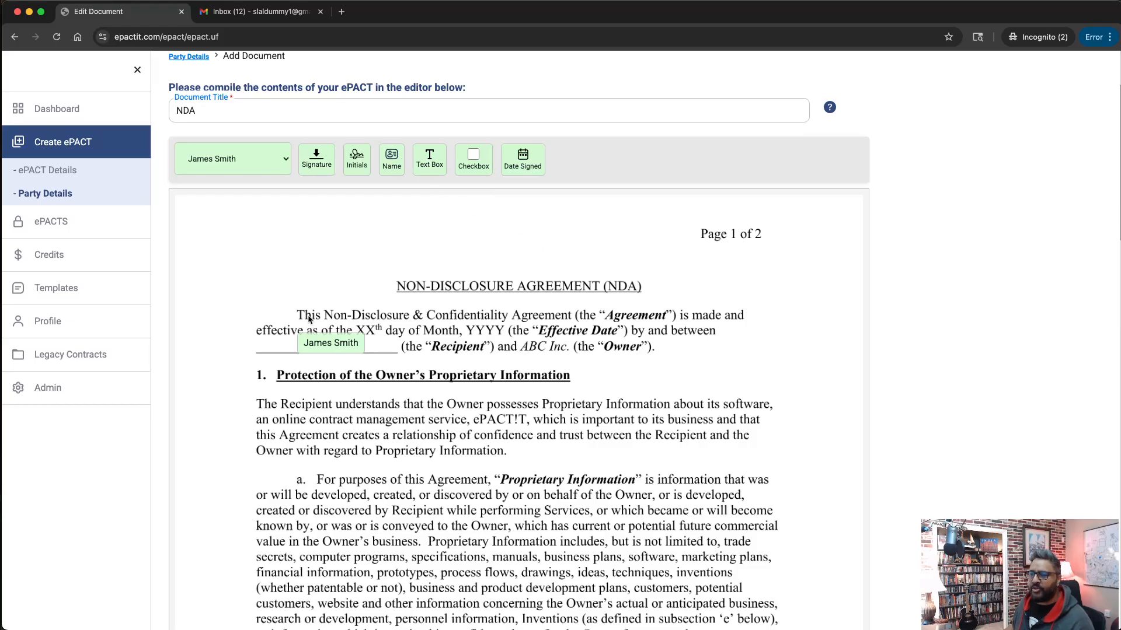
left_click_drag(327, 340, 325, 340)
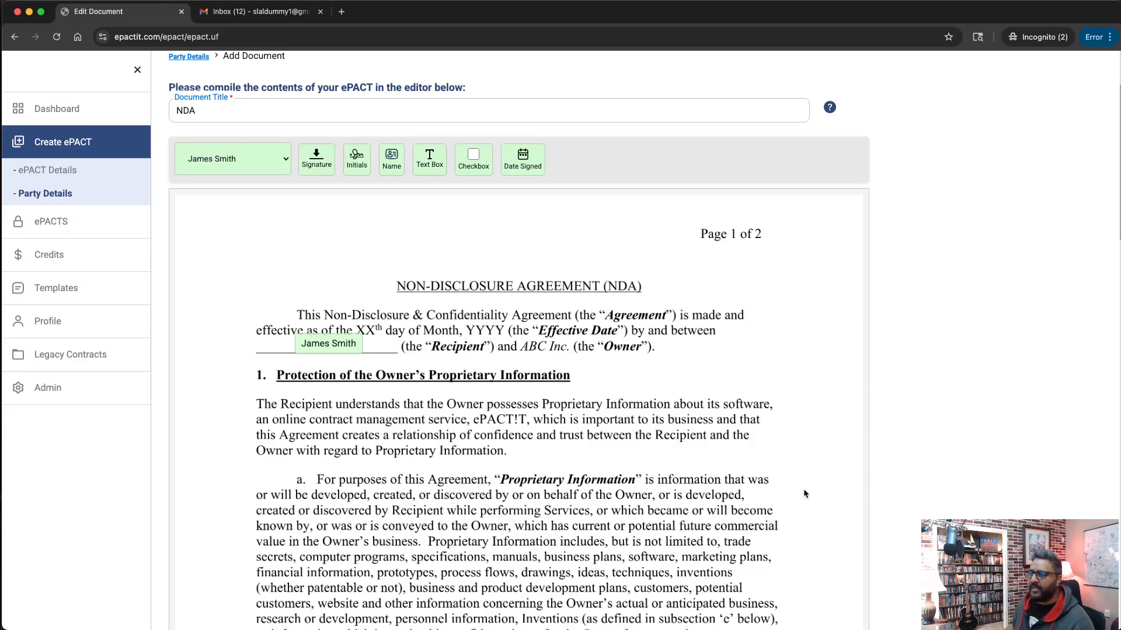
scroll(703, 475, "down", 10)
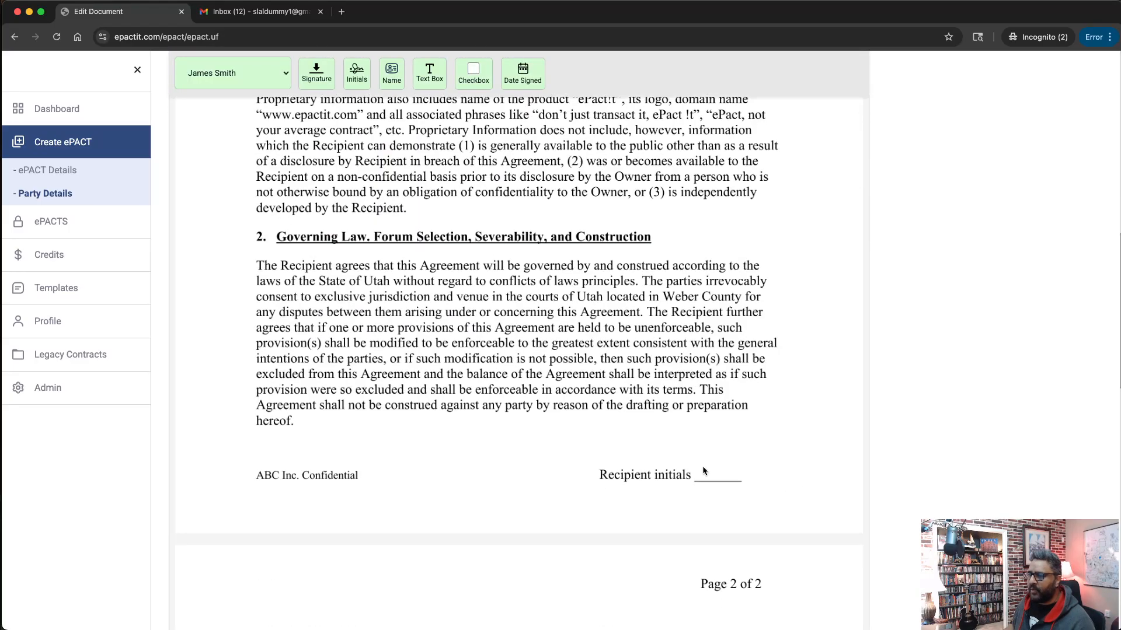
left_click_drag(358, 68, 722, 467)
- Add an owner initials field beside 'ABC Inc. Confidential'
left_click(288, 68)
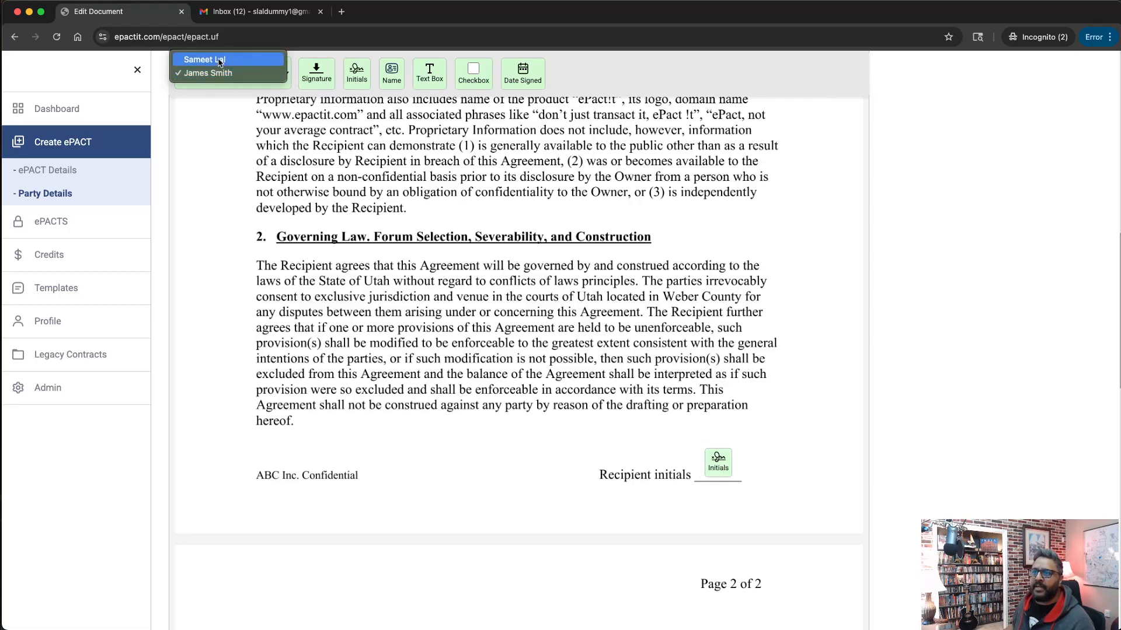
left_click(219, 58)
left_click_drag(355, 69, 386, 464)
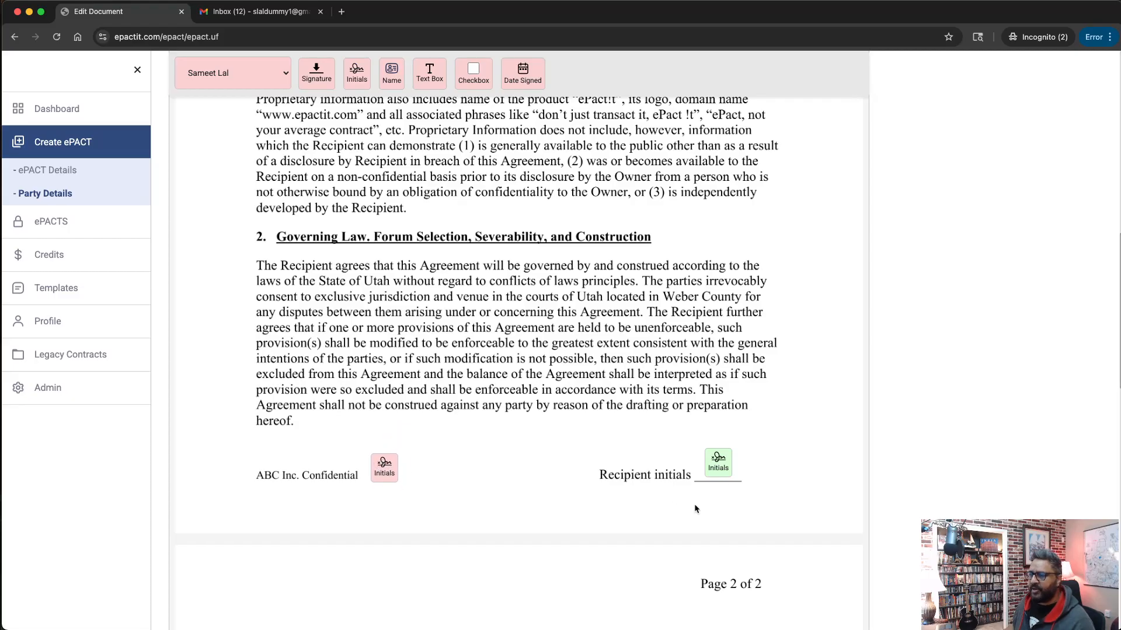
scroll(581, 454, "down", 15)
scroll(581, 453, "up", 5)
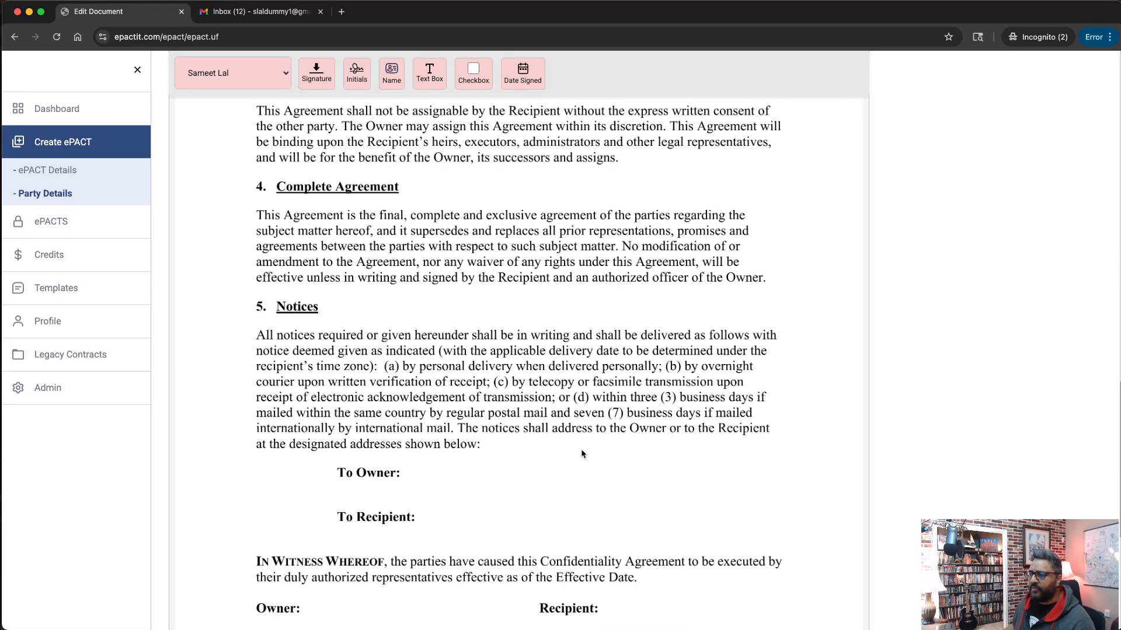
scroll(581, 453, "down", 4)
scroll(581, 454, "down", 1)
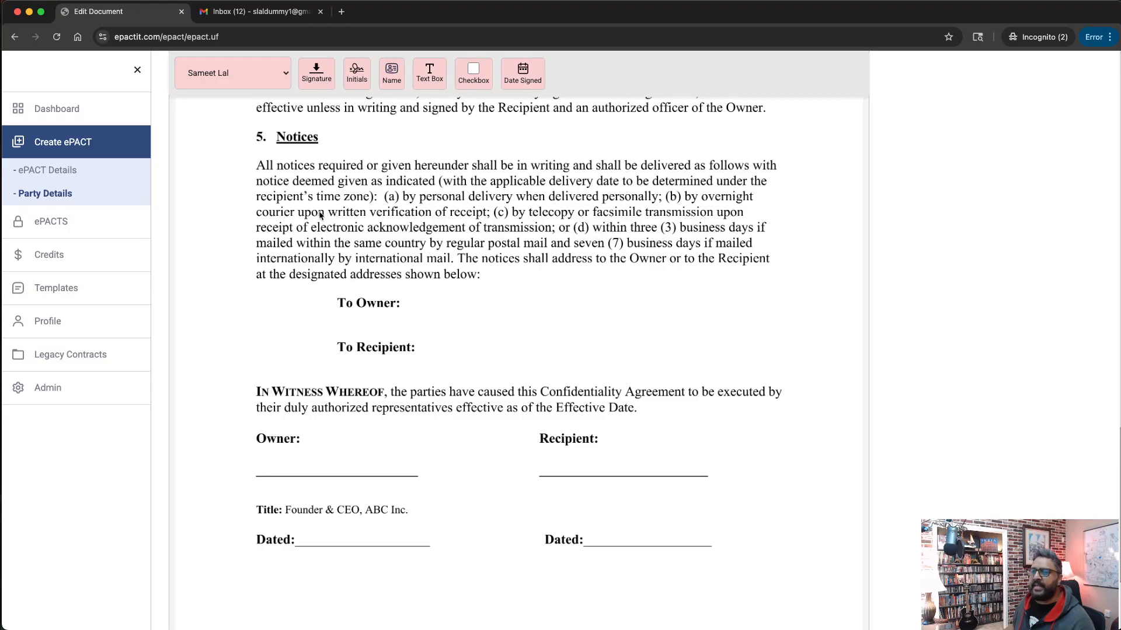
- Place Signature and Date Signed fields on both the Owner and Recipient signature lines
mouse_move(317, 73)
left_mouse_down()
mouse_move(348, 482)
mouse_move(347, 461)
mouse_move(361, 455)
left_mouse_up()
left_click_drag(526, 70, 363, 531)
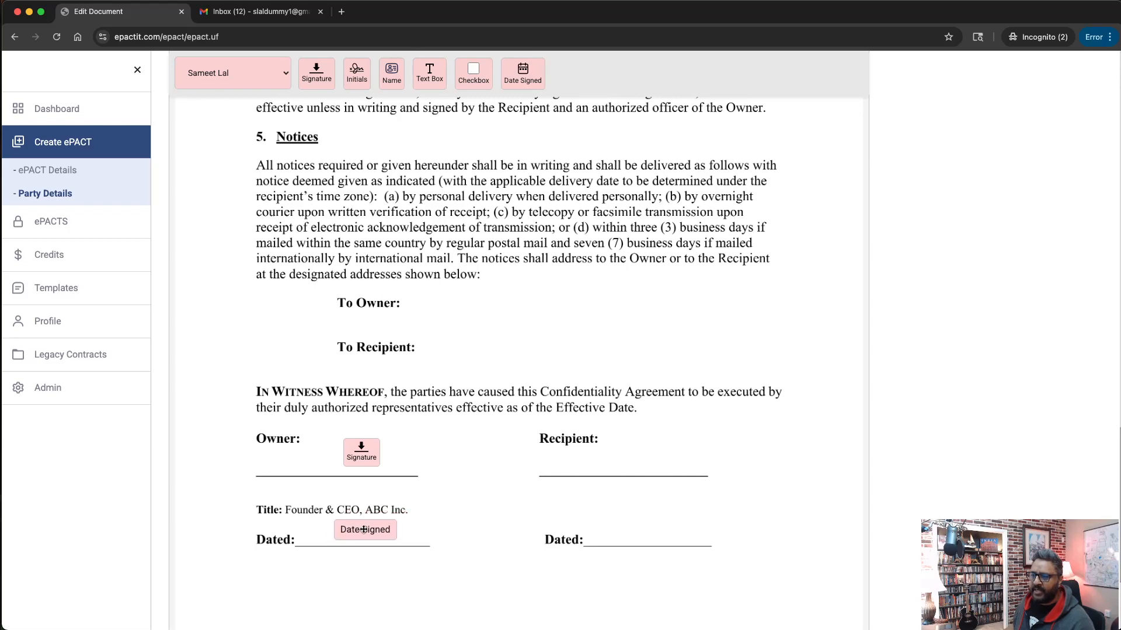
left_click(243, 76)
left_click(245, 88)
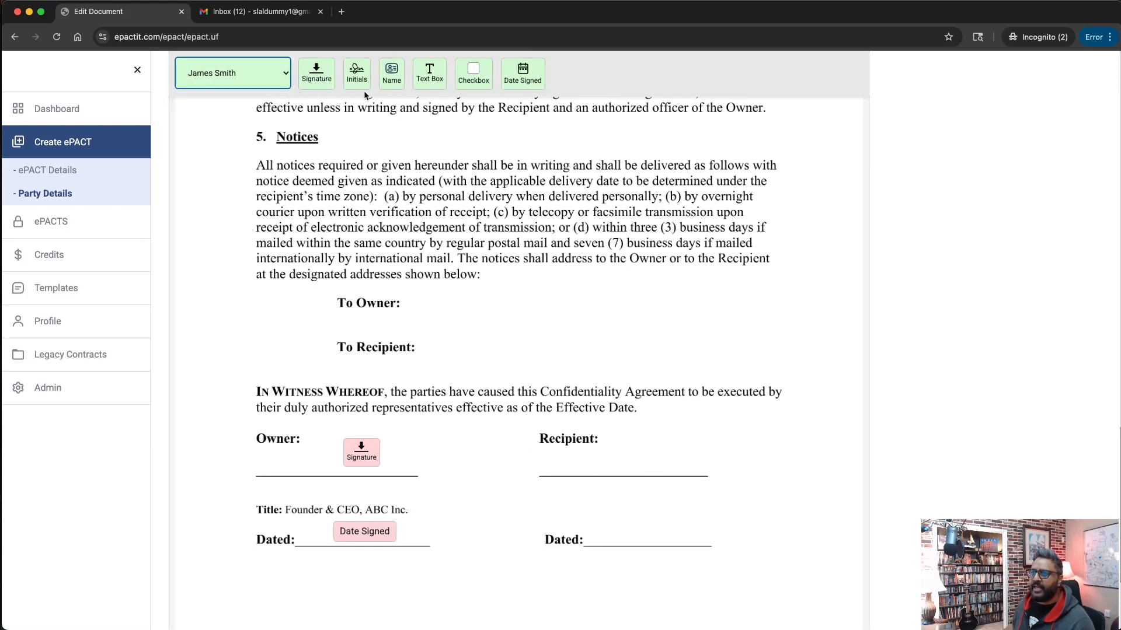
mouse_move(316, 71)
left_mouse_down()
mouse_move(444, 245)
mouse_move(647, 453)
left_mouse_up()
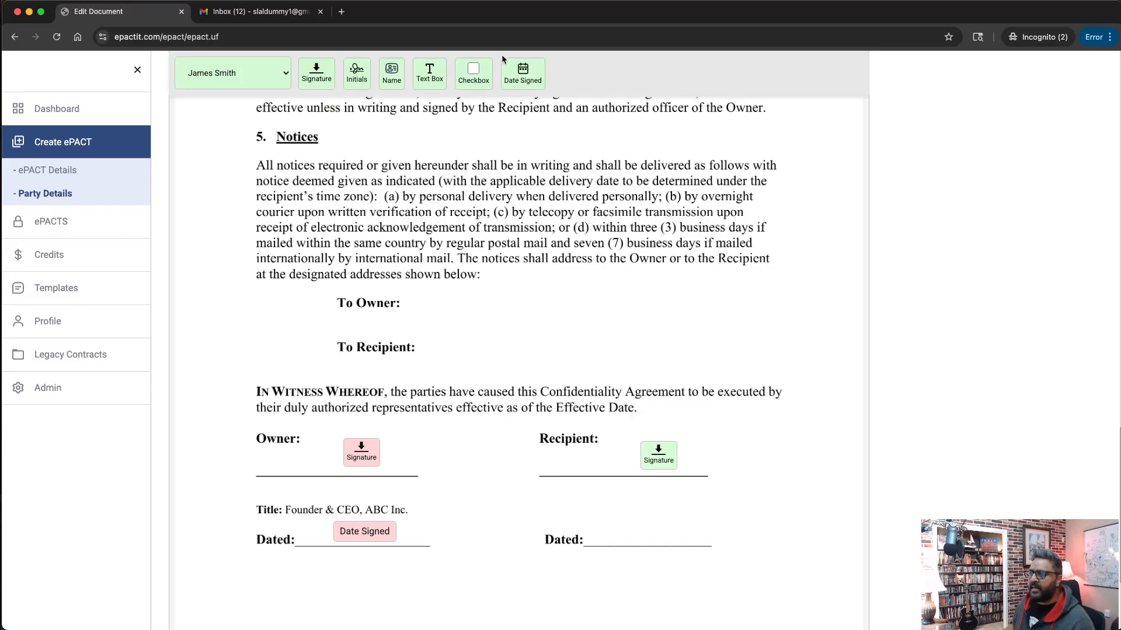
left_click_drag(522, 71, 637, 532)
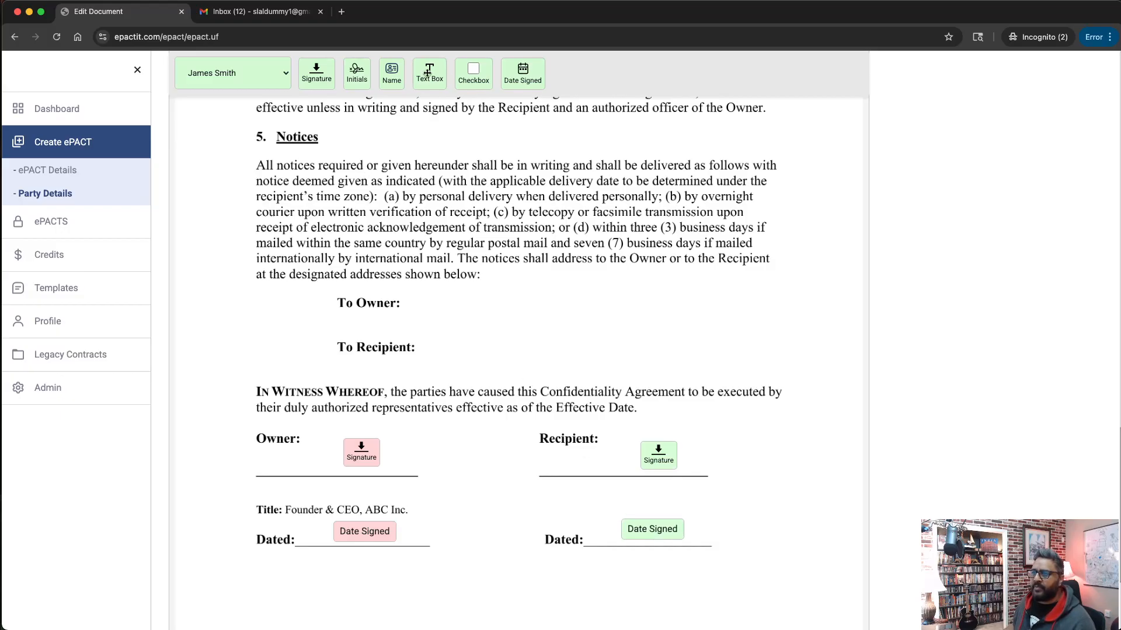
- Add a text box beside 'To Owner:' holding the owner's two-line mailing address
left_click_drag(429, 68, 446, 298)
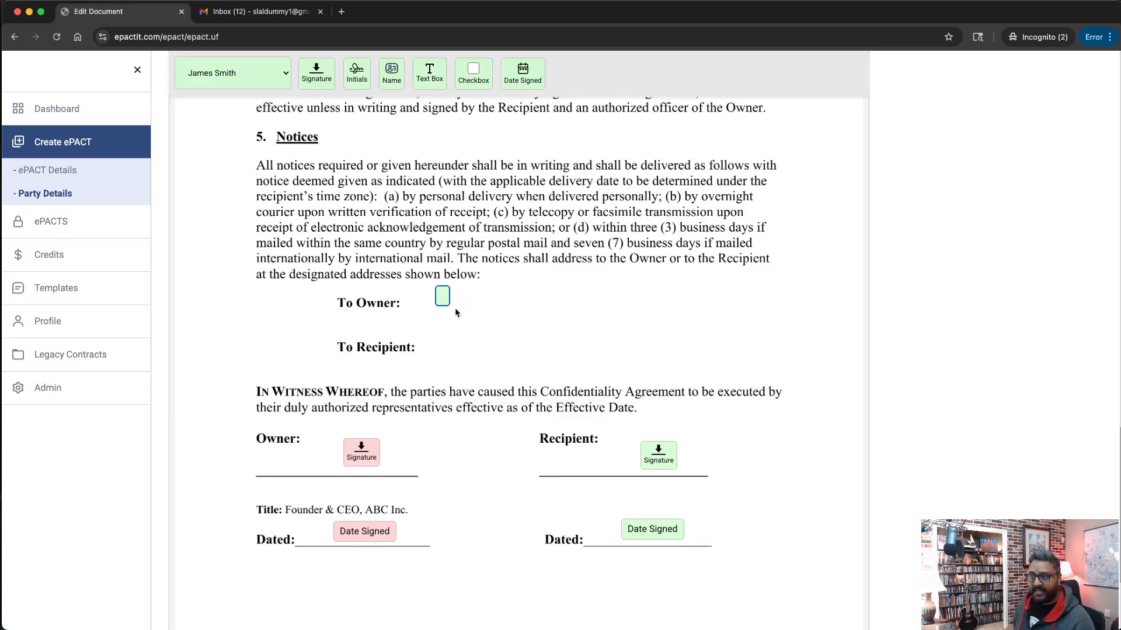
type("123")
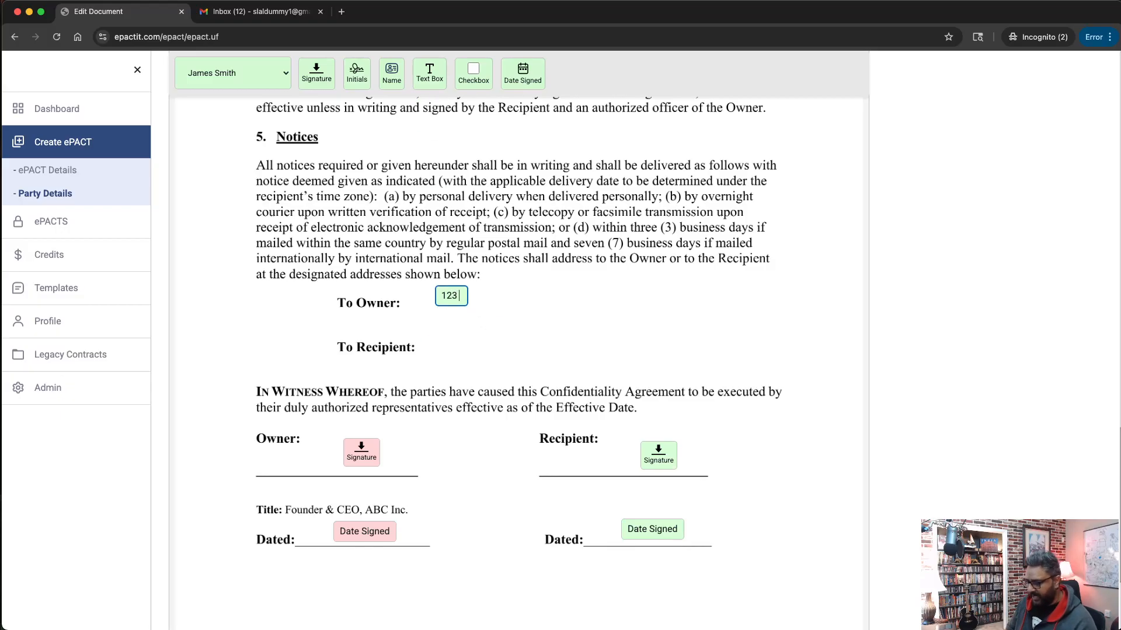
type(" Street, ")
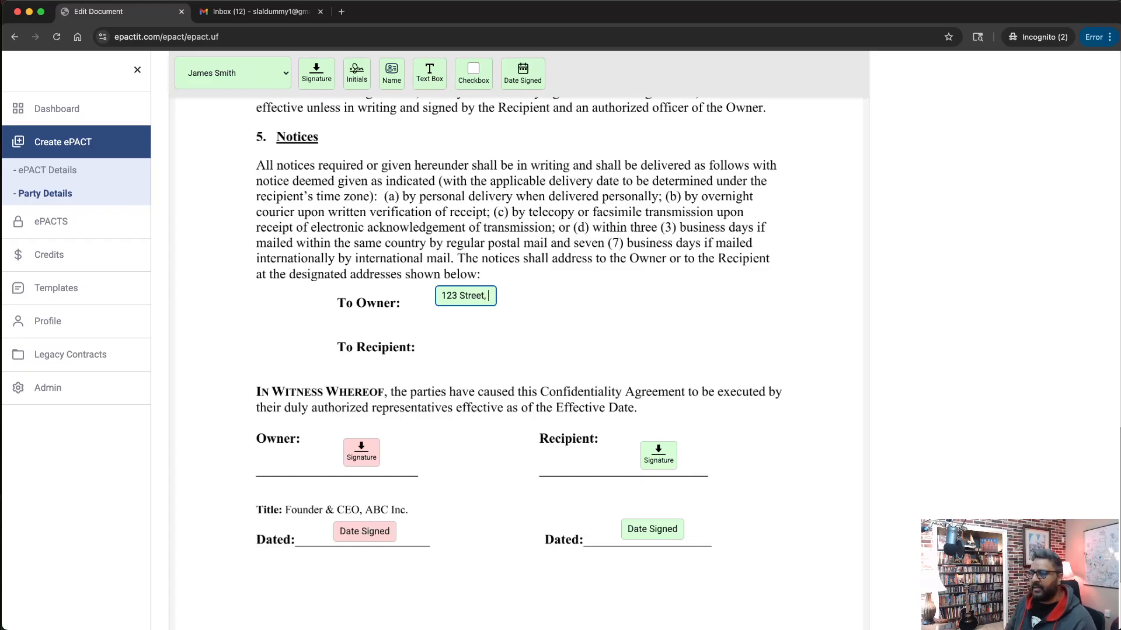
type("Fremont")
key("Return")
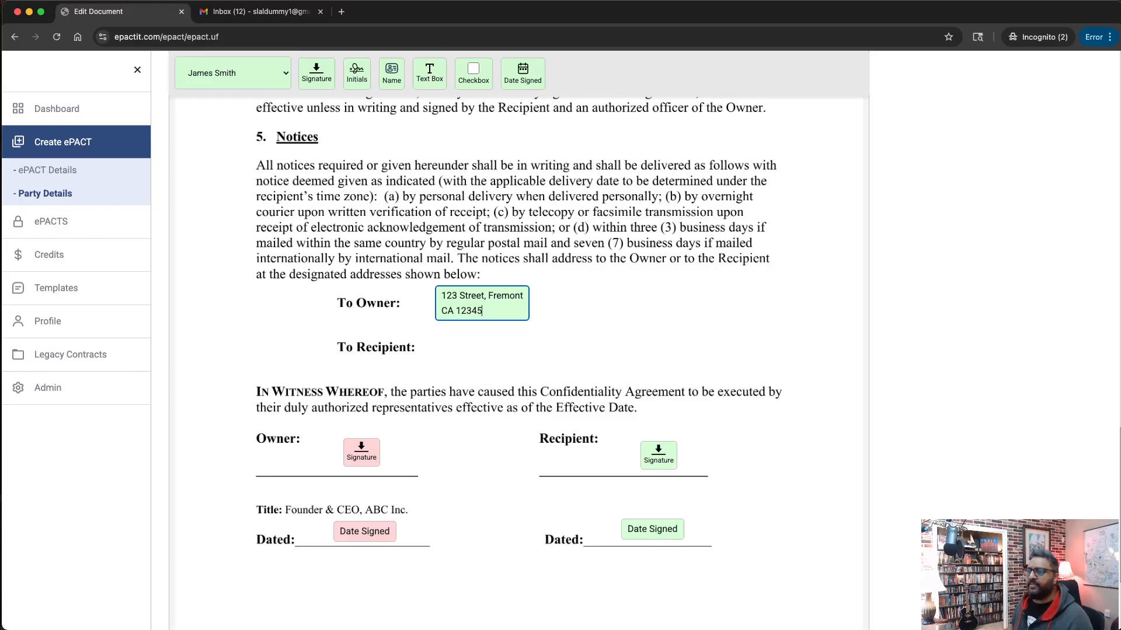
left_click(637, 314)
left_click_drag(520, 300, 500, 309)
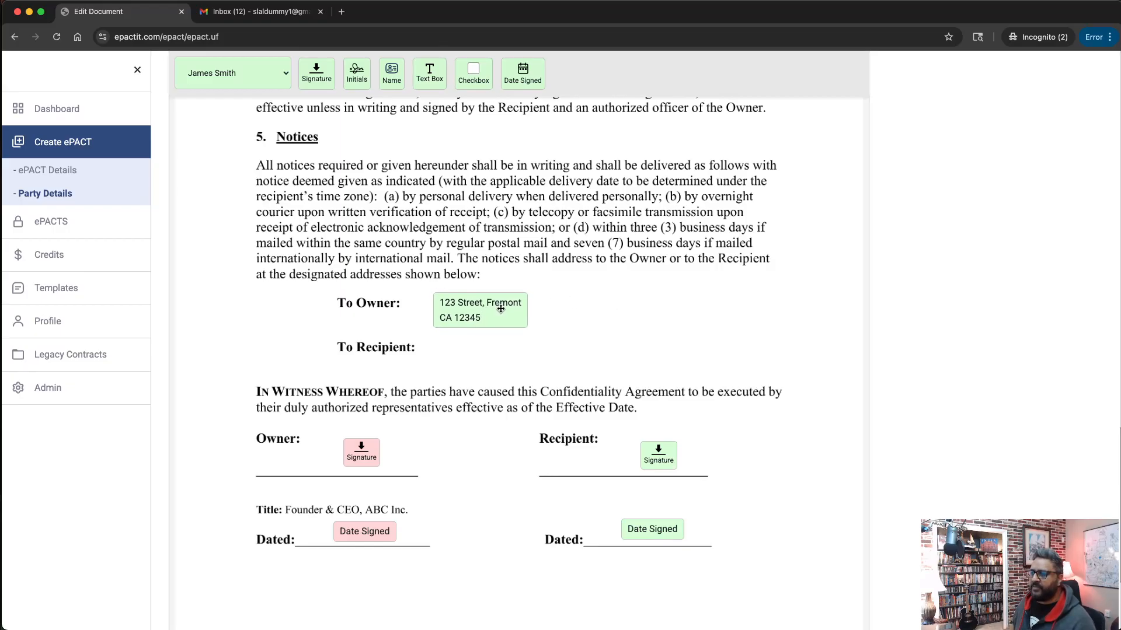
- Place a checkbox field just left of 'For purposes' in paragraph a. on page 1
scroll(776, 359, "up", 20)
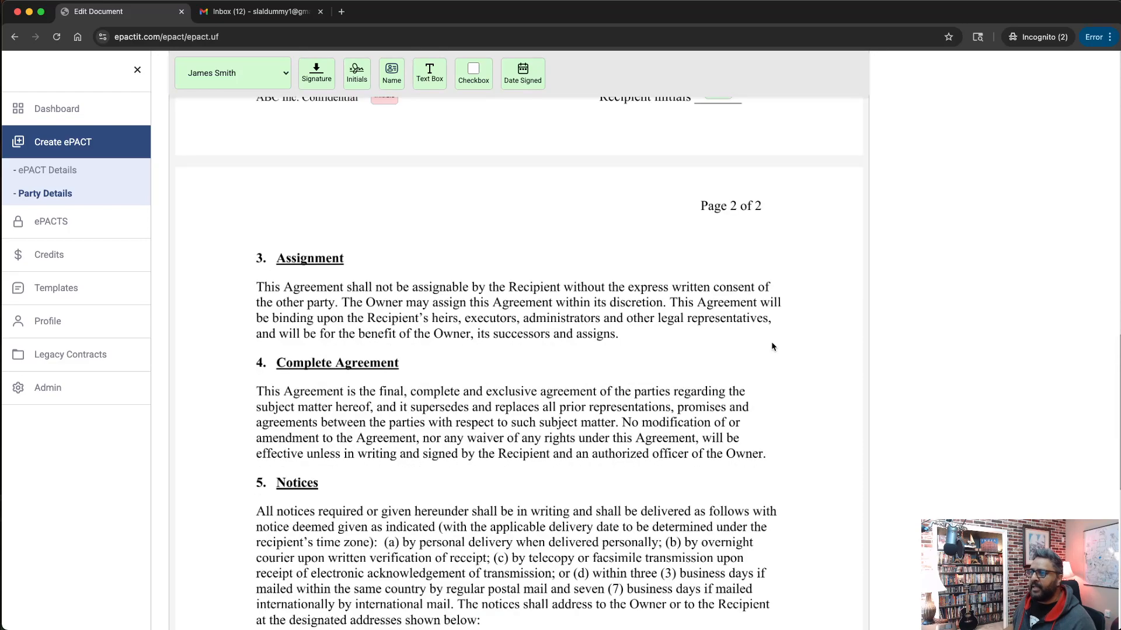
scroll(773, 340, "up", 2)
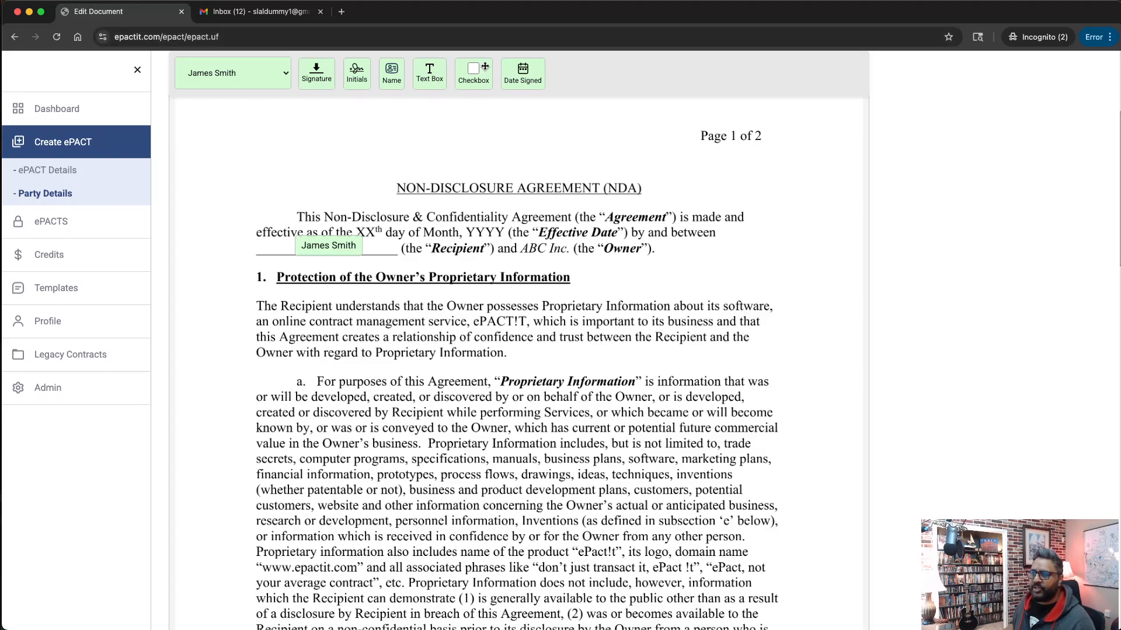
left_click_drag(485, 66, 310, 376)
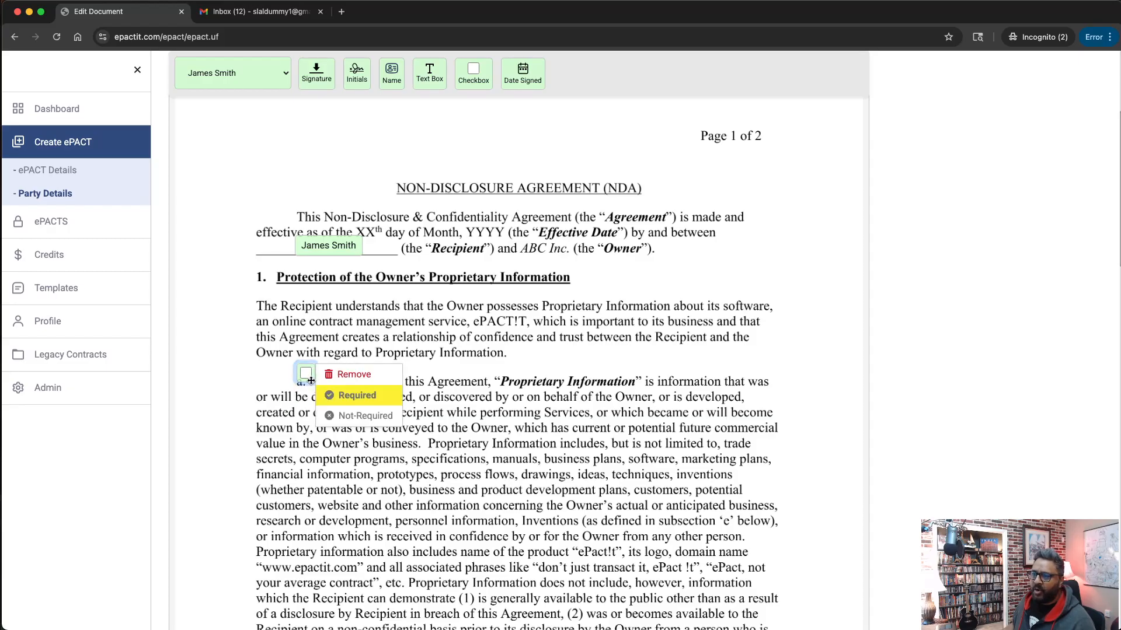
left_click(358, 396)
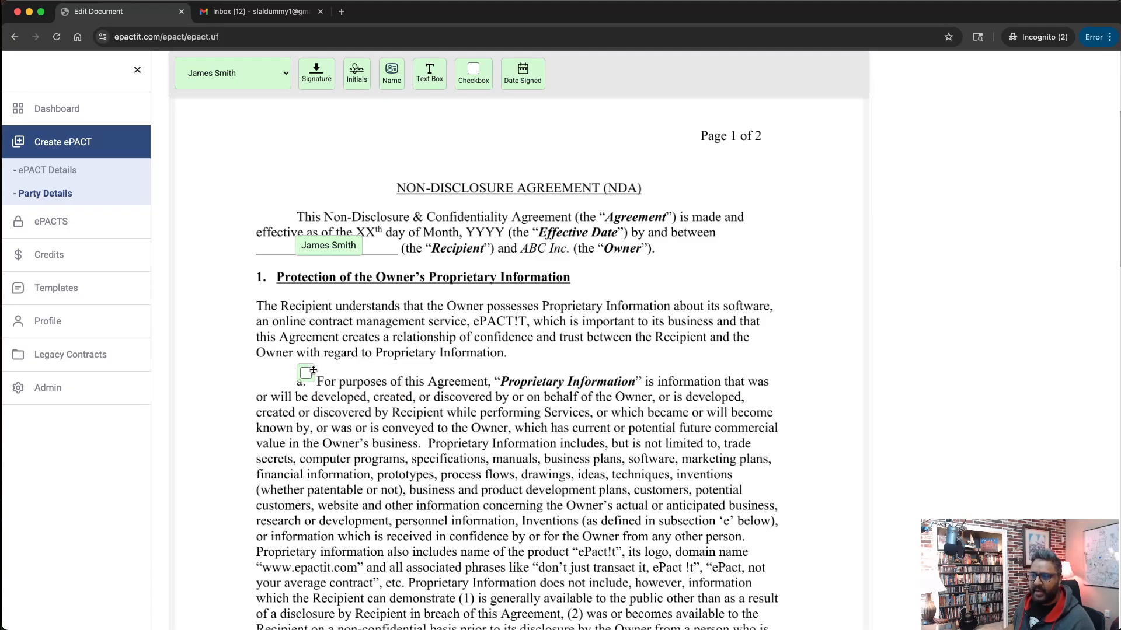
left_click_drag(313, 368, 308, 376)
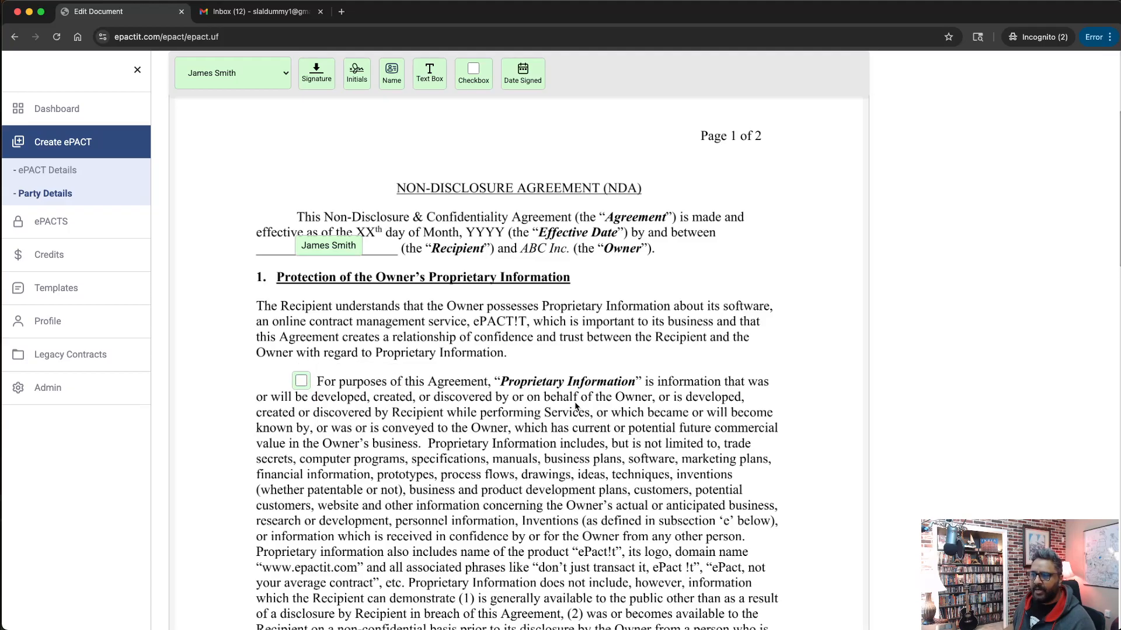
scroll(675, 476, "down", 20)
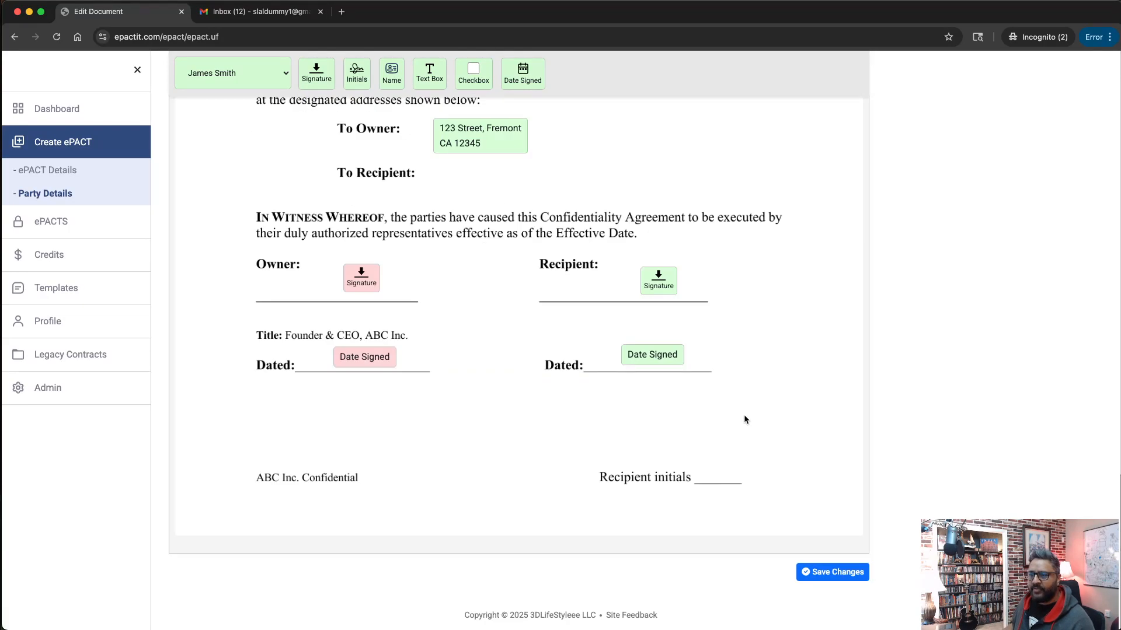
- Save the NDA's placed fields, scroll through the NDA, and start adding a second document
left_click(829, 580)
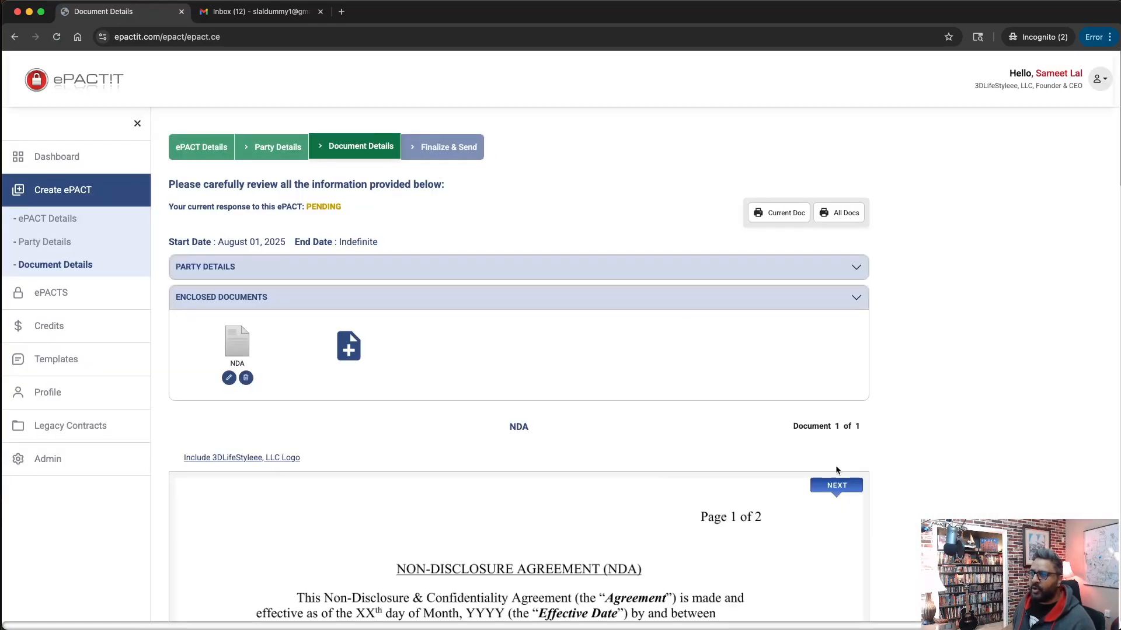
left_click(836, 485)
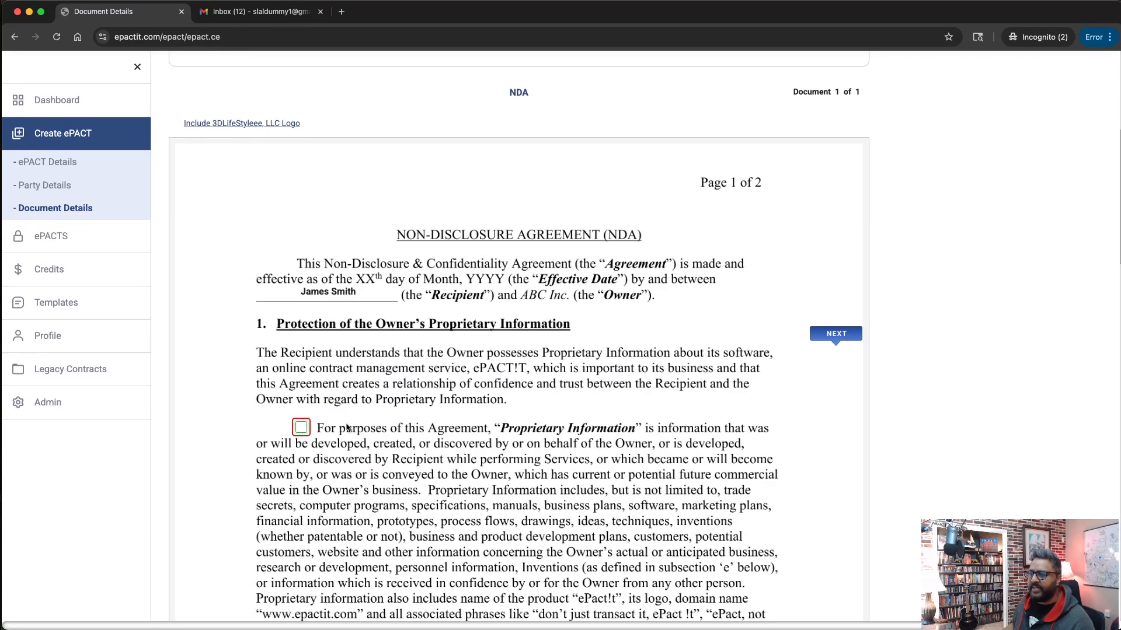
scroll(608, 437, "down", 10)
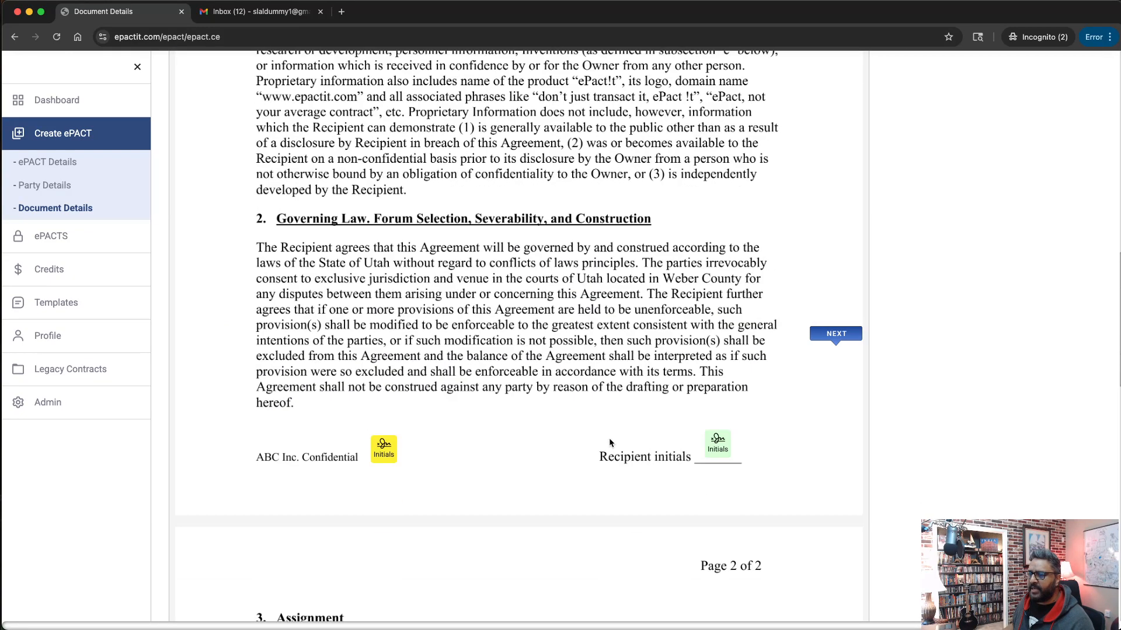
scroll(617, 445, "down", 15)
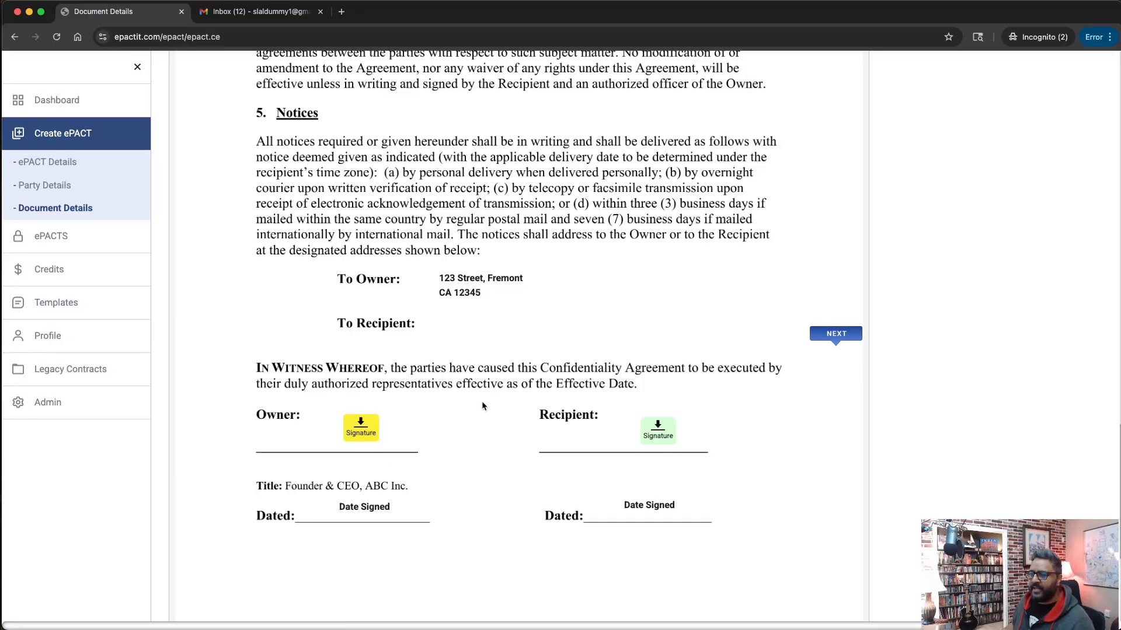
scroll(651, 435, "up", 20)
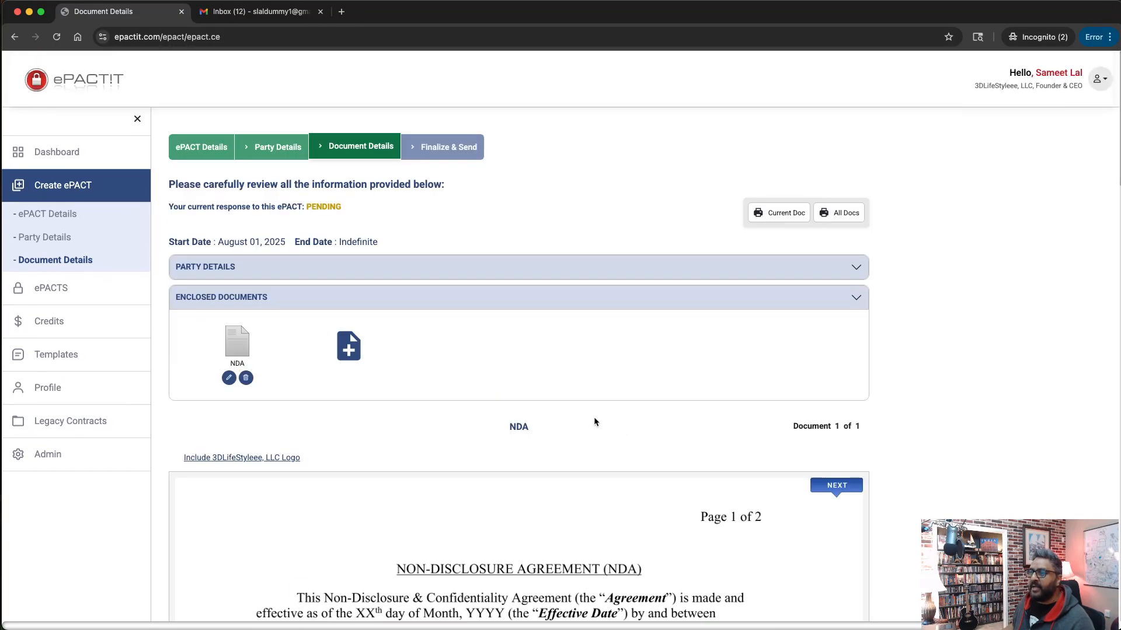
scroll(594, 421, "down", 1)
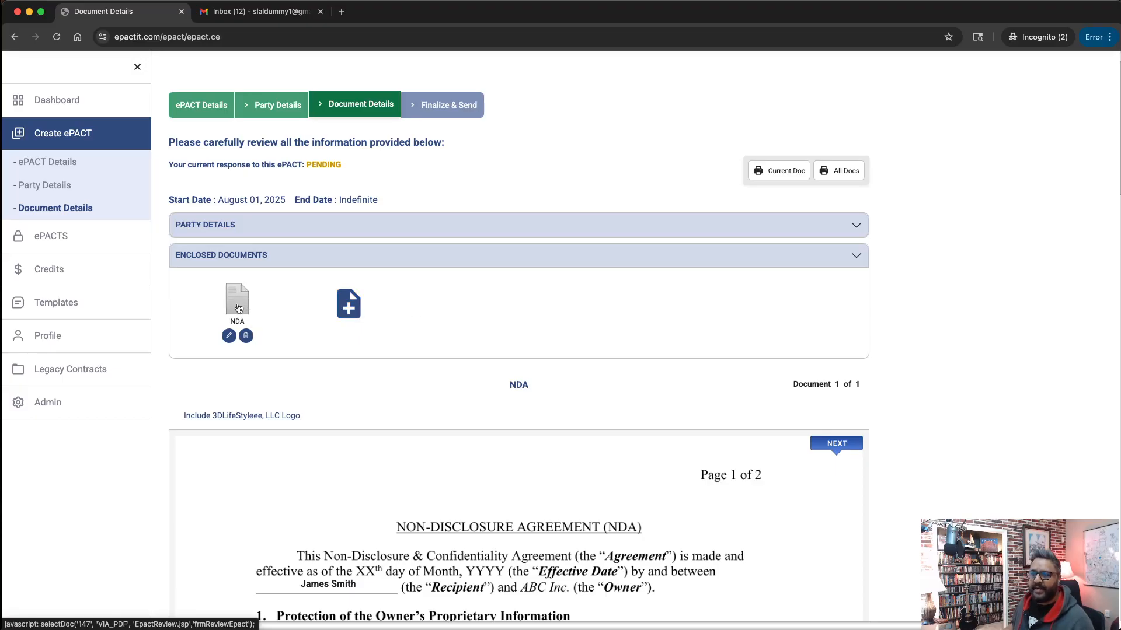
left_click(348, 311)
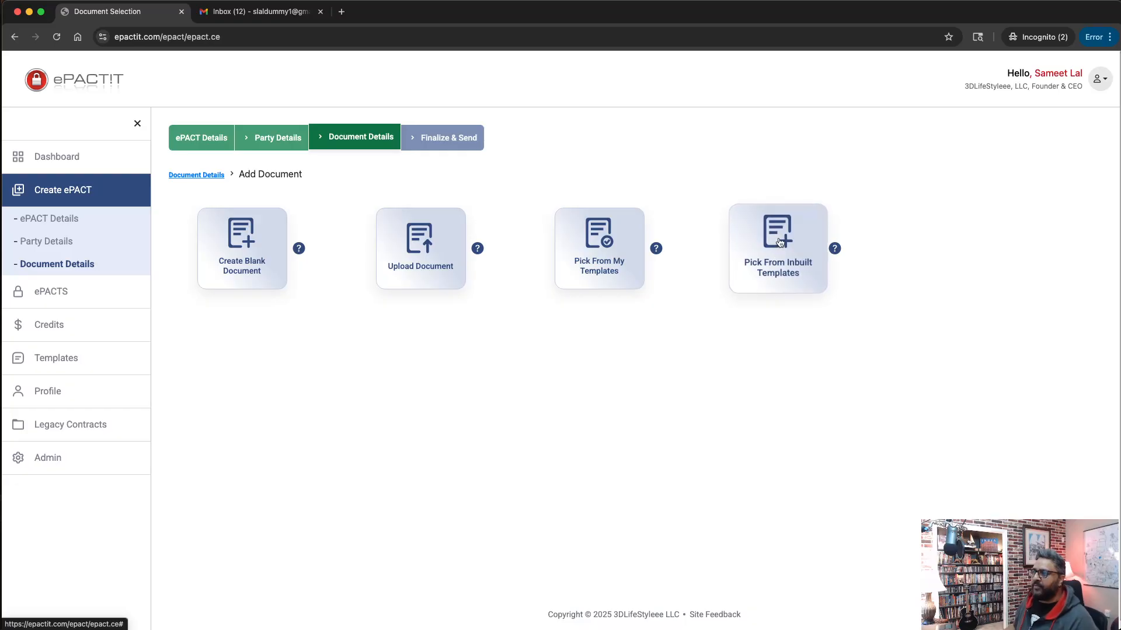
- Open Pick From Inbuilt Templates and browse the employment, sales, property and estate management categories
left_click(780, 242)
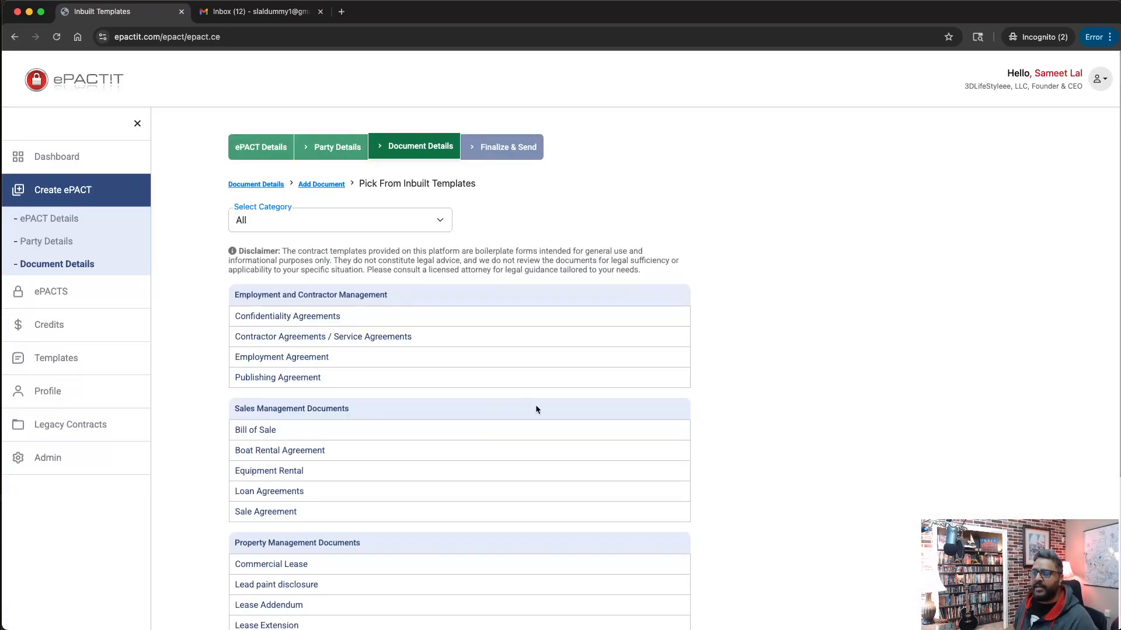
scroll(496, 425, "down", 4)
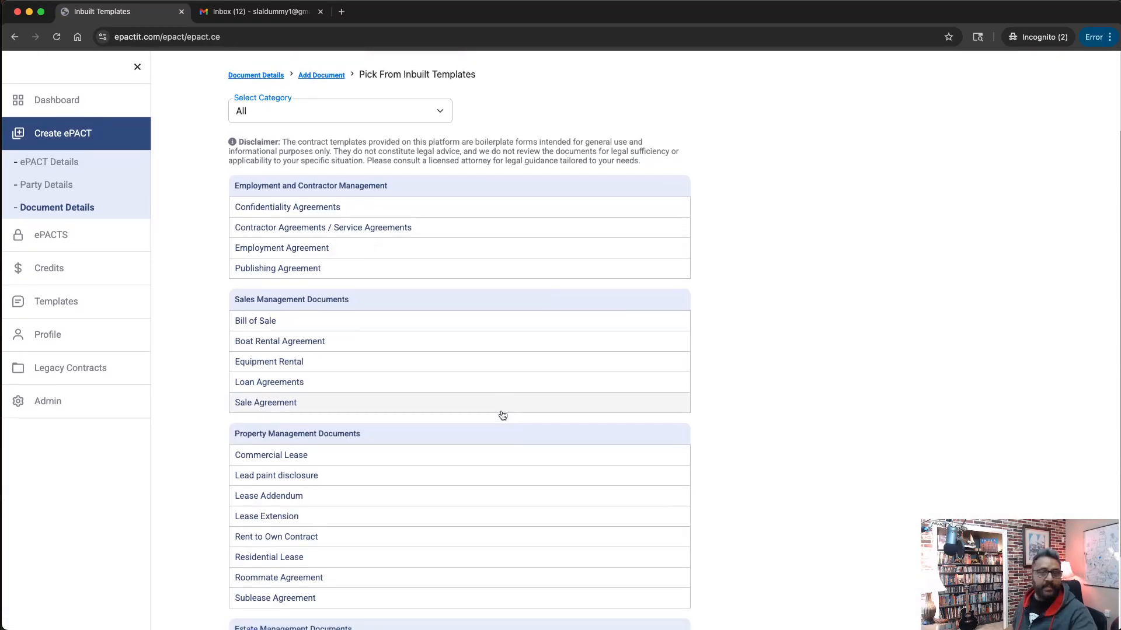
scroll(505, 412, "down", 3)
scroll(503, 410, "up", 3)
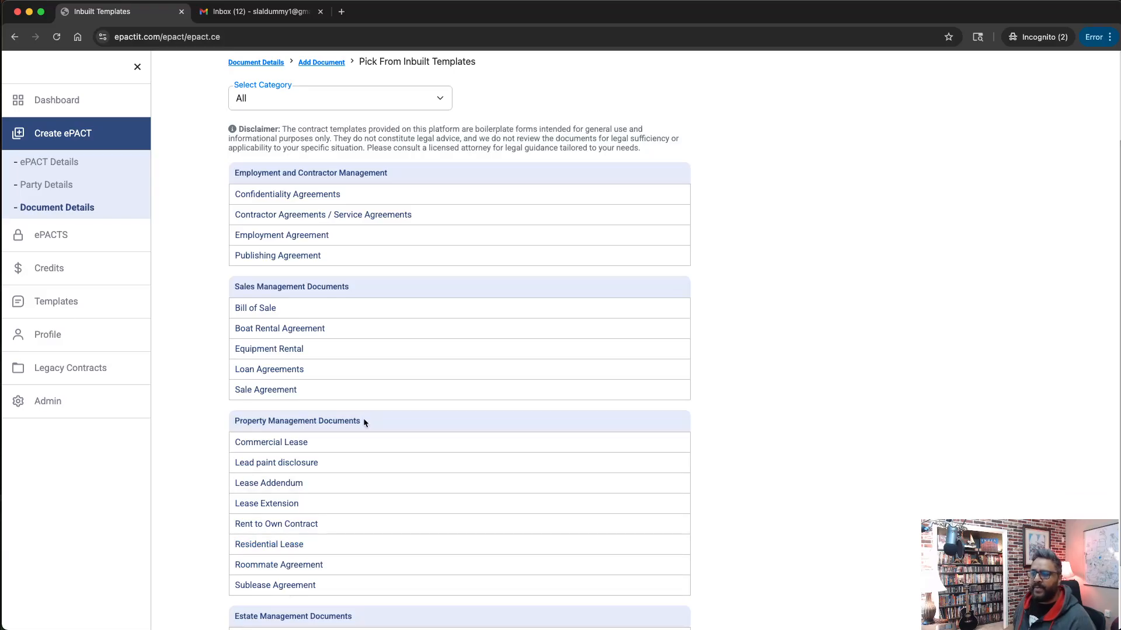
scroll(465, 520, "up", 3)
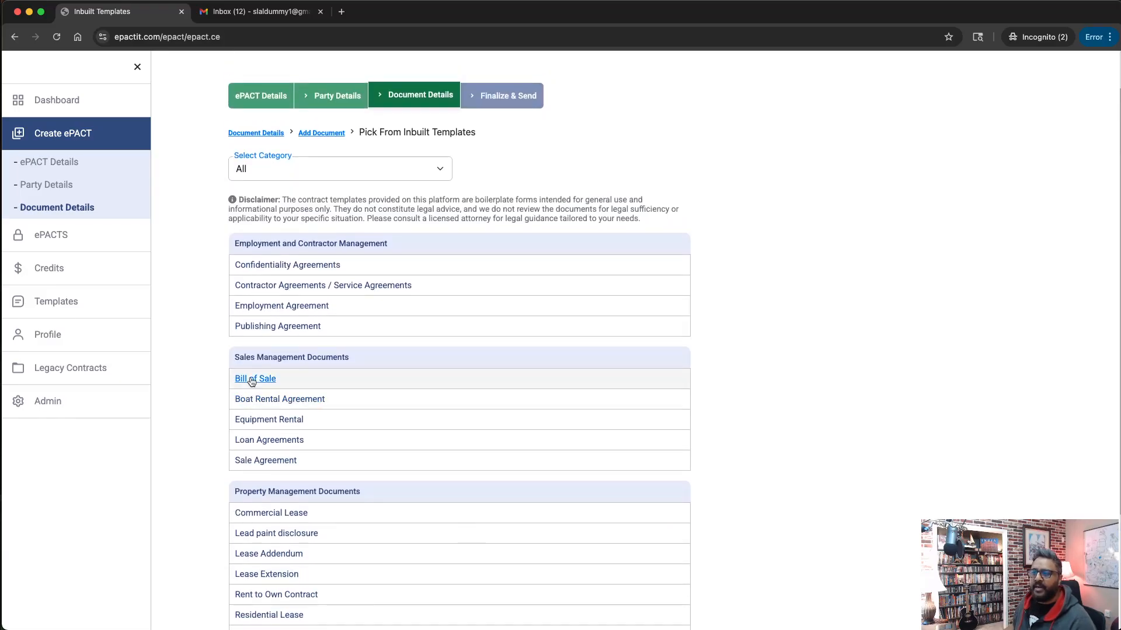
scroll(432, 450, "up", 1)
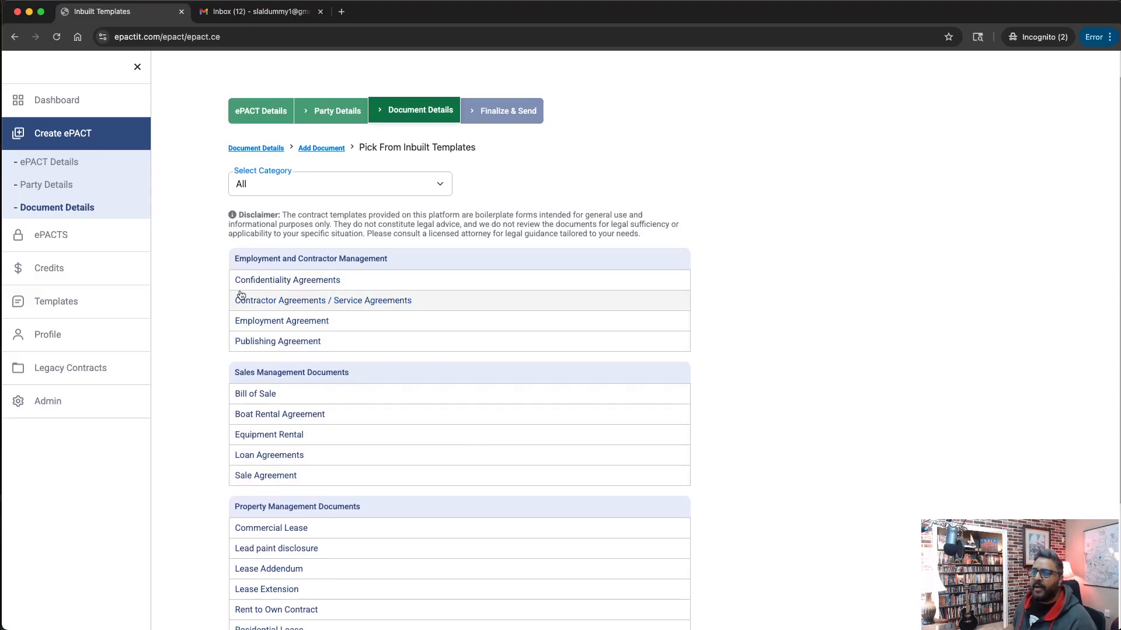
scroll(202, 403, "down", 1)
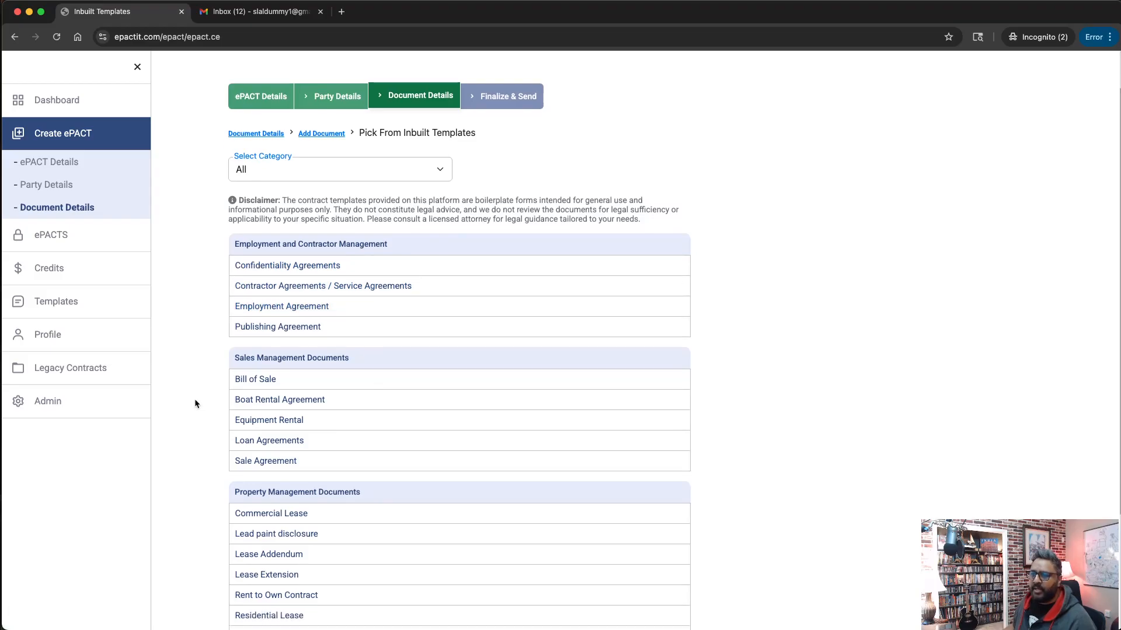
- Open the Equipment Rental template, keep Renter 1, and make the other party Rentee 1
left_click(272, 416)
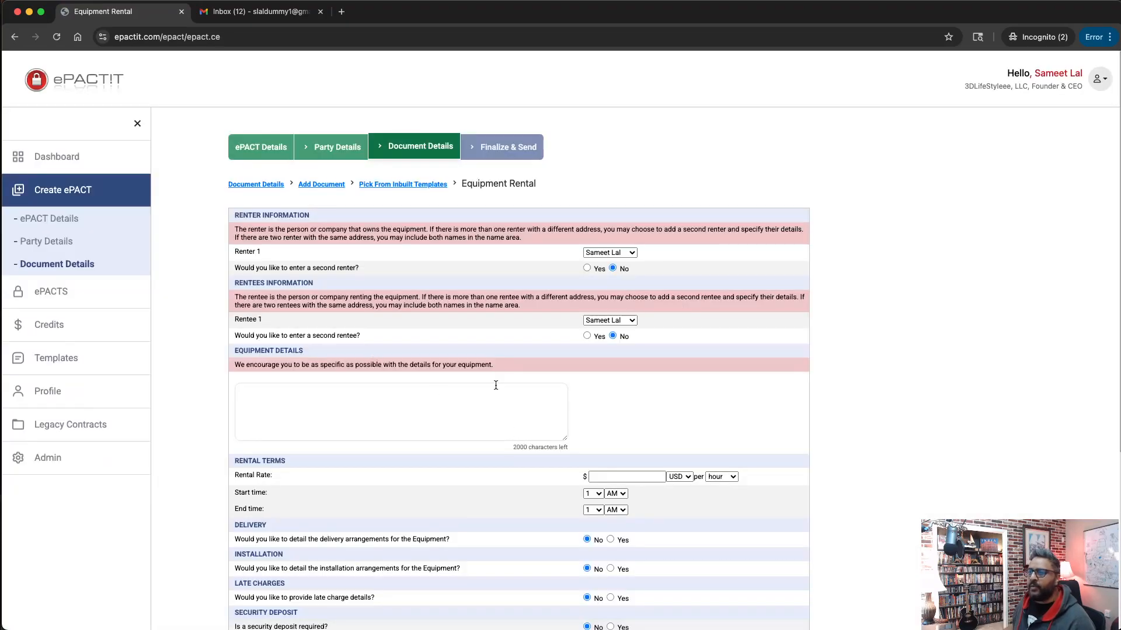
scroll(737, 368, "down", 3)
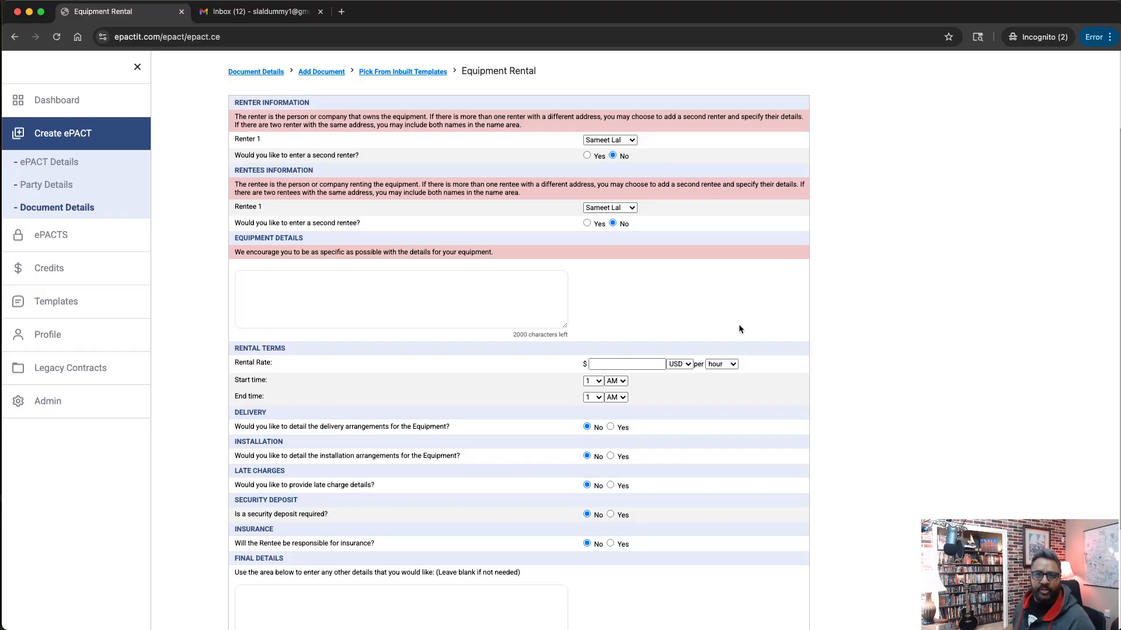
scroll(649, 205, "up", 2)
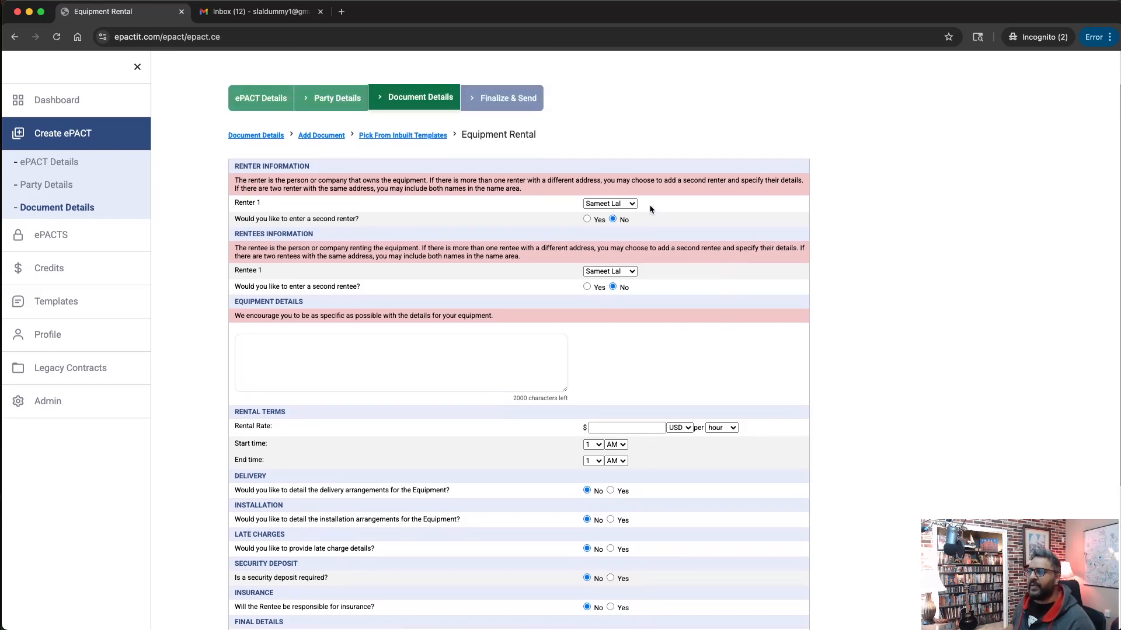
left_click(620, 207)
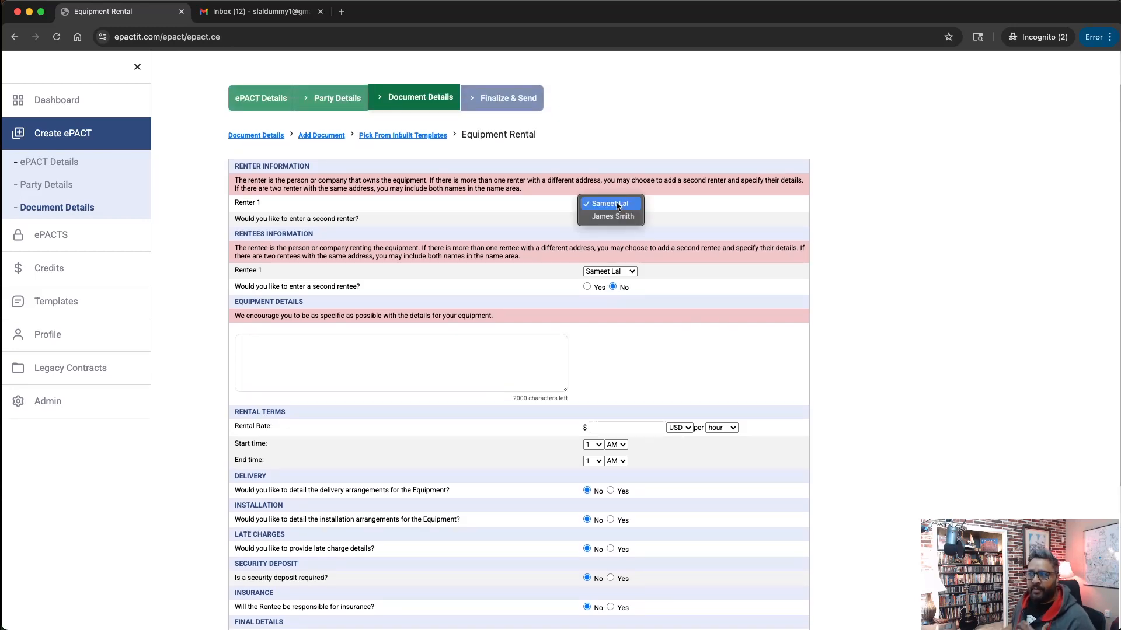
left_click(720, 212)
left_click(620, 272)
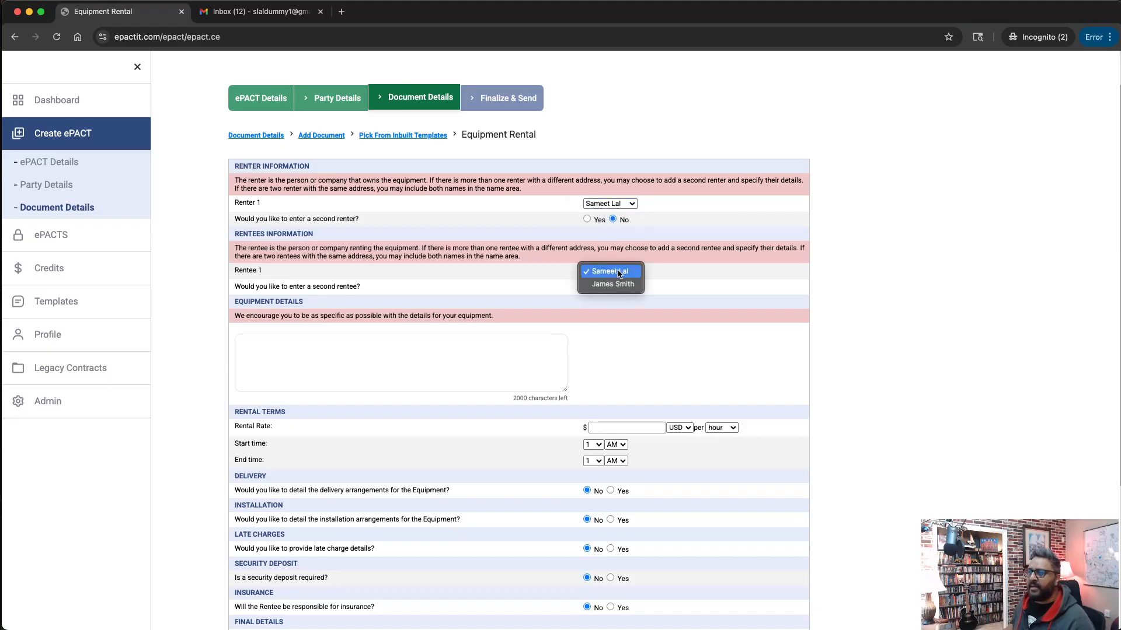
left_click(620, 285)
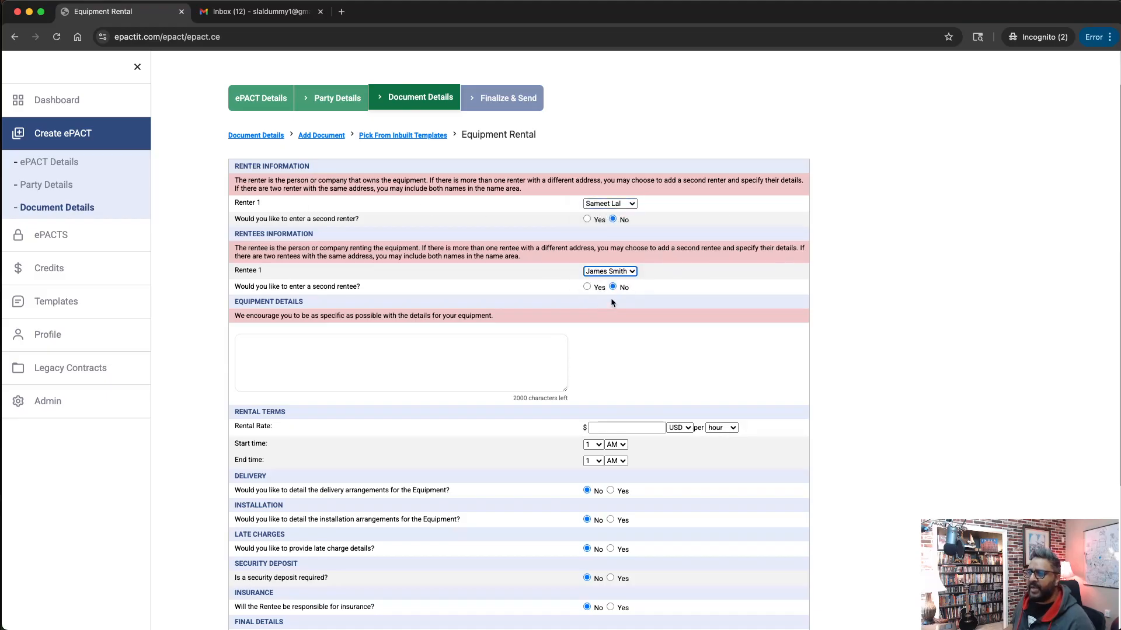
- Paste the equipment details, set the rental rate to 100, and set the end time to PM
left_click(325, 347)
key("super+Tab")
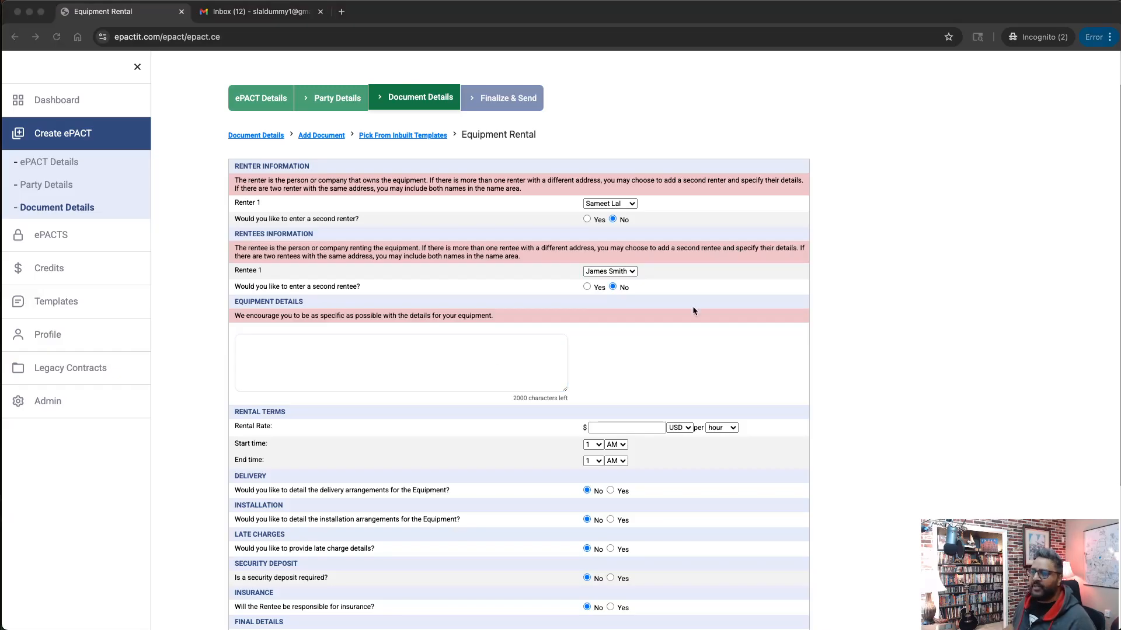
left_click(278, 376)
key("super+v")
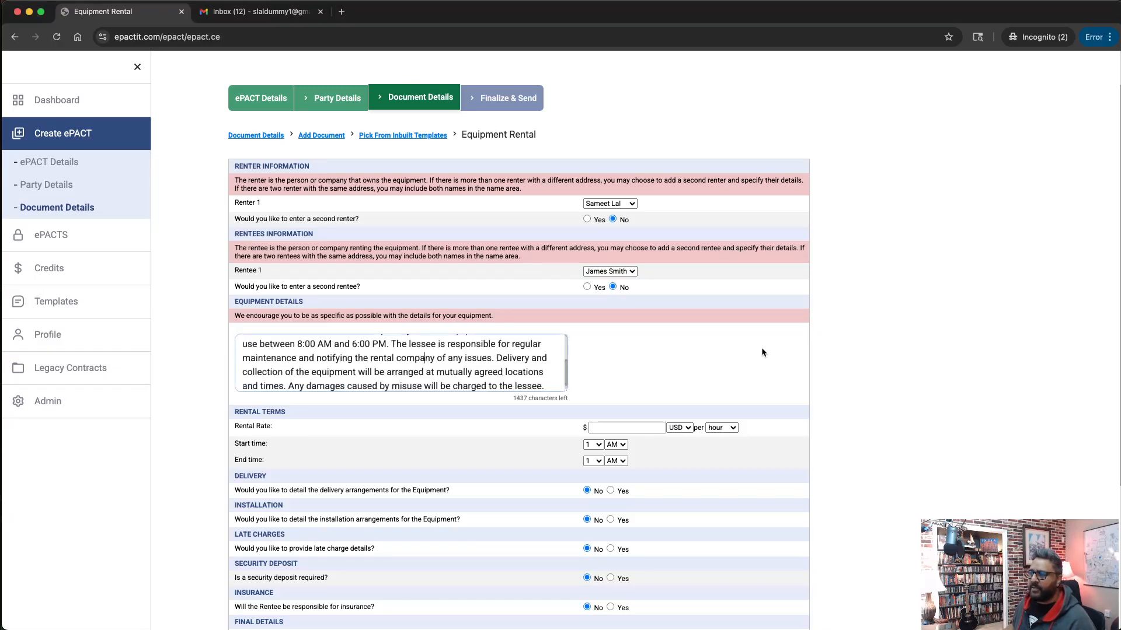
scroll(788, 328, "down", 5)
left_click(627, 267)
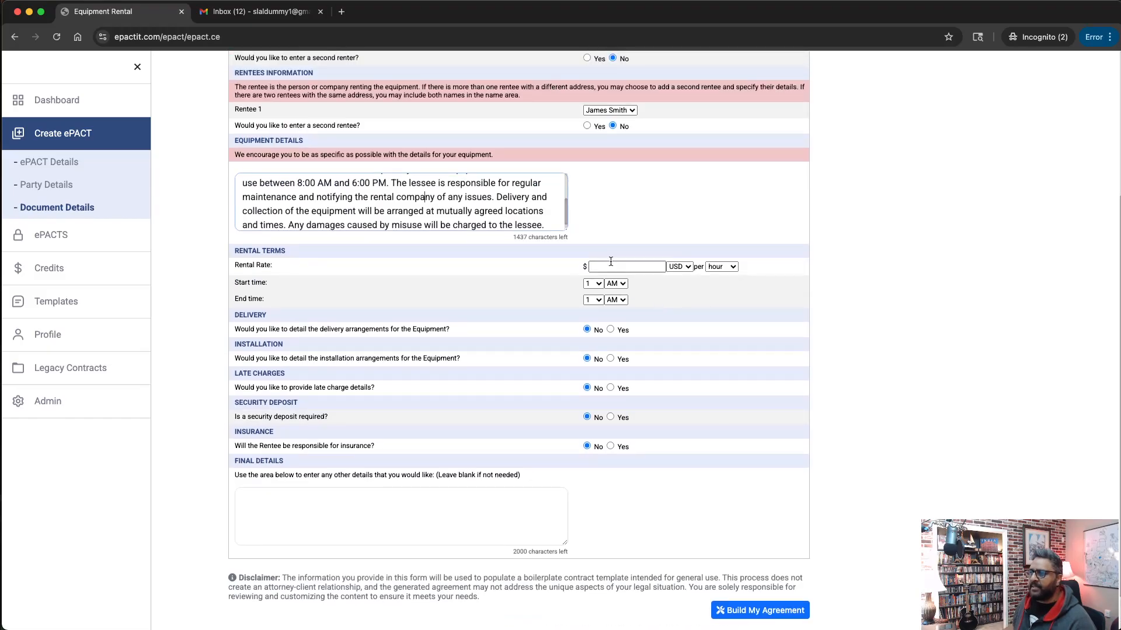
type("100")
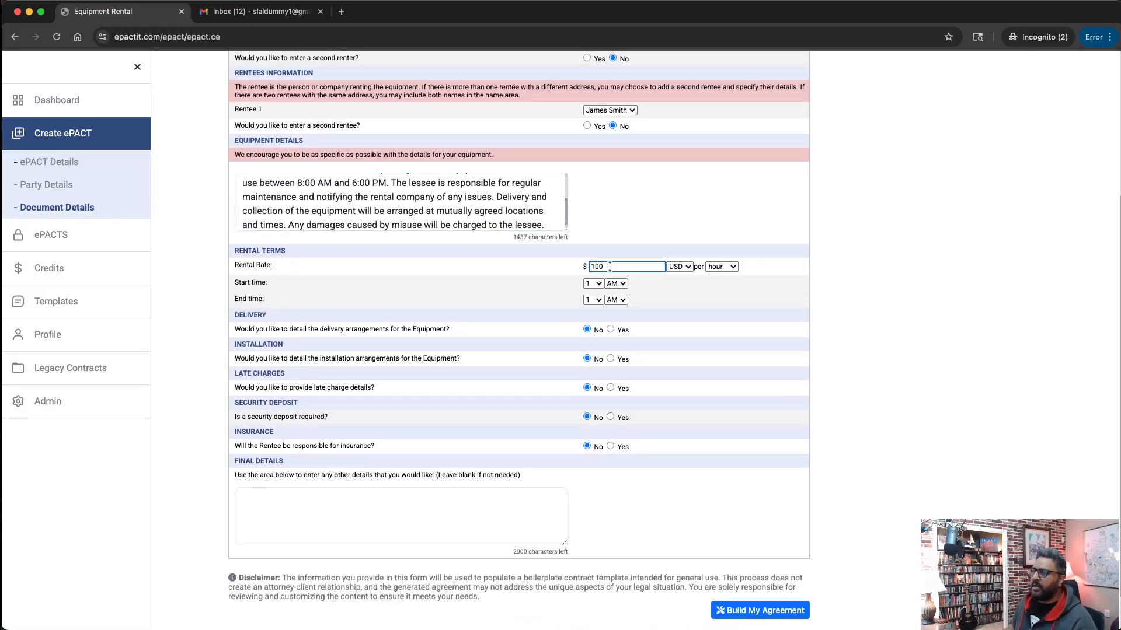
left_click(618, 303)
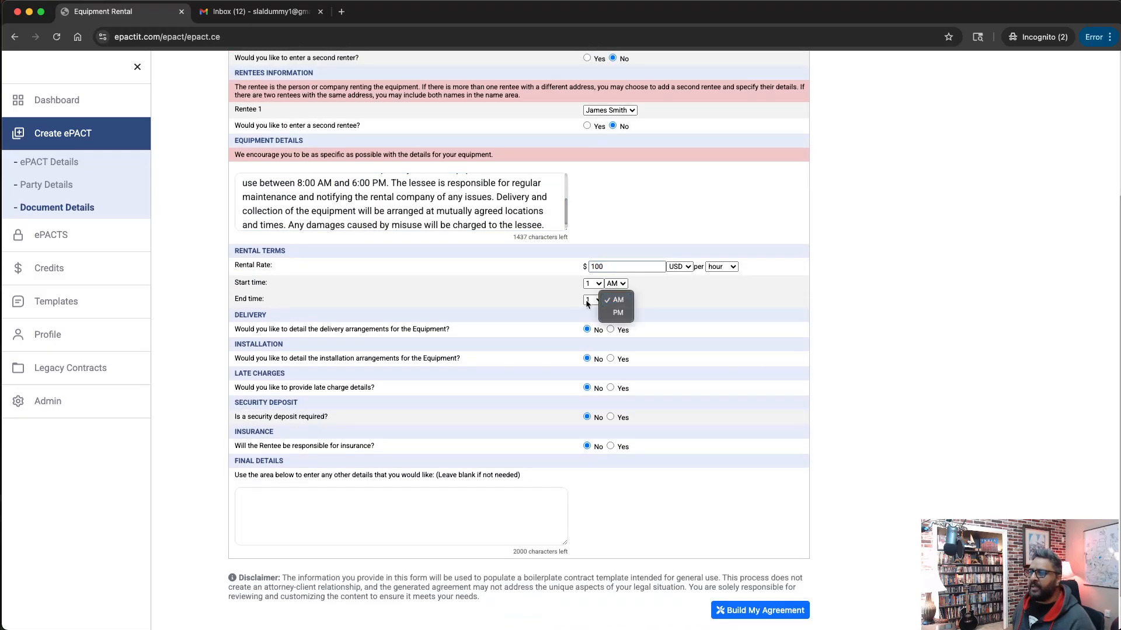
left_click(628, 315)
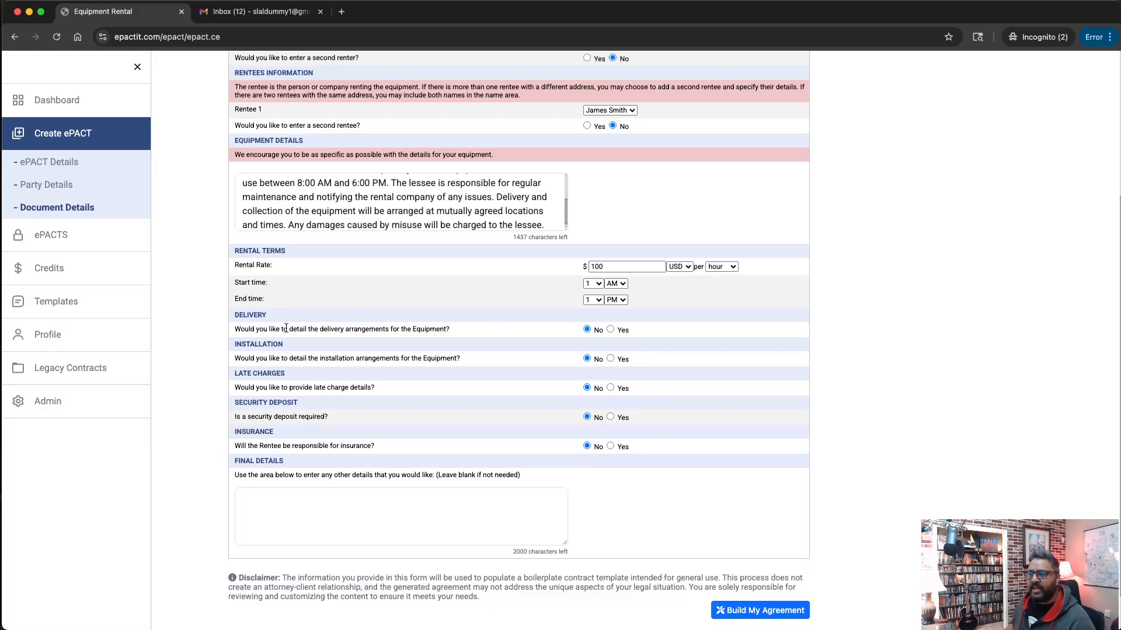
- Leave the delivery arrangements and late charge questions answered No
left_click(609, 330)
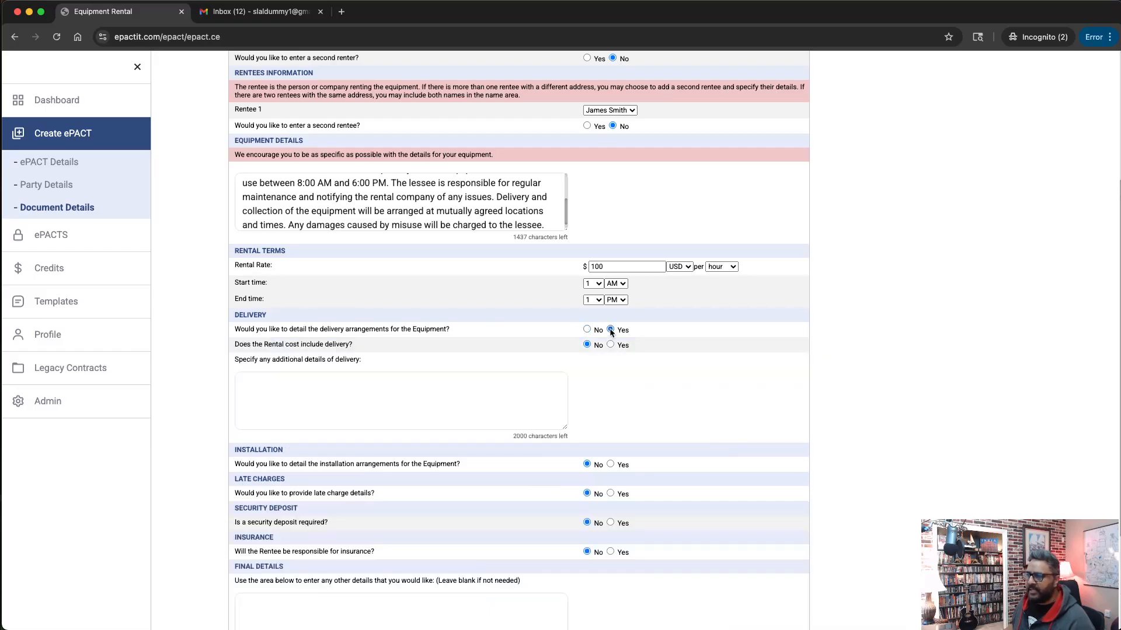
left_click(408, 385)
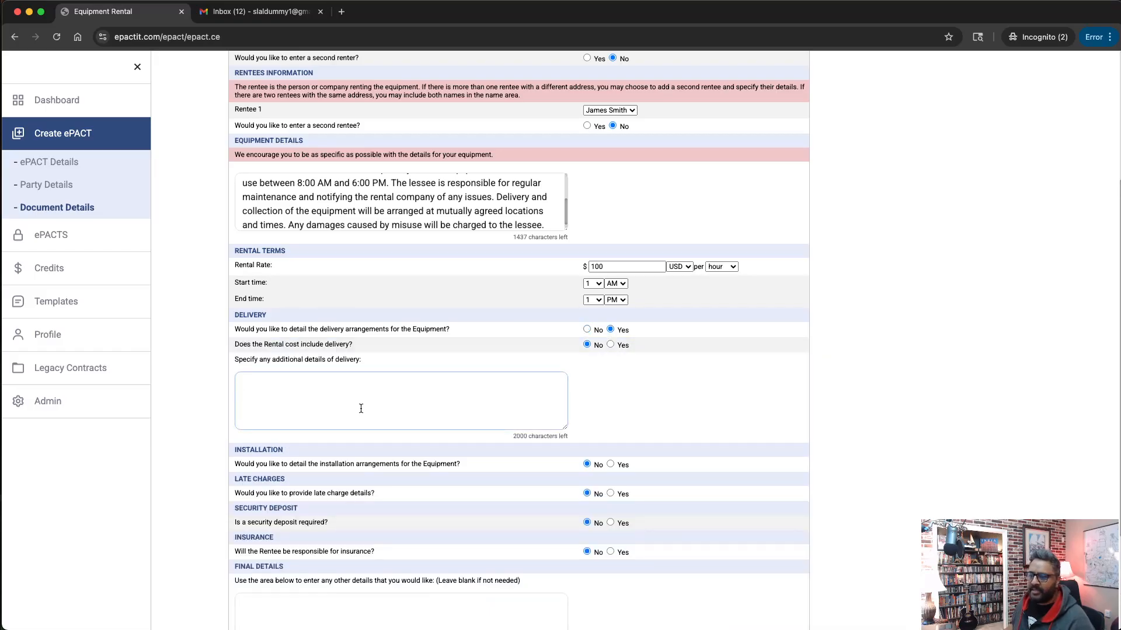
left_click(586, 330)
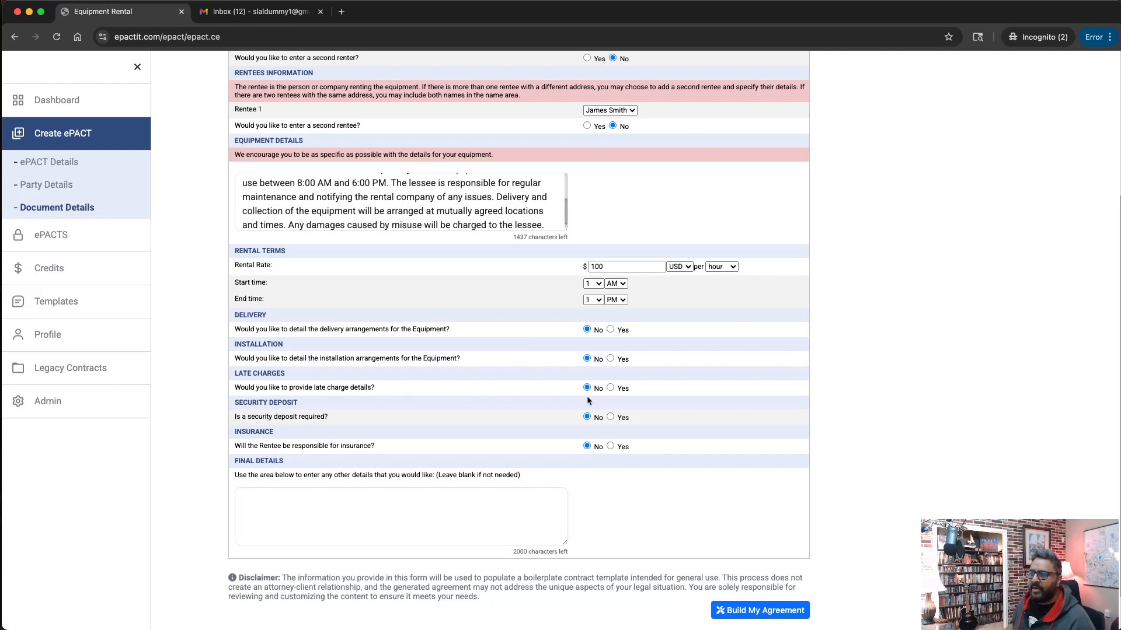
left_click(610, 388)
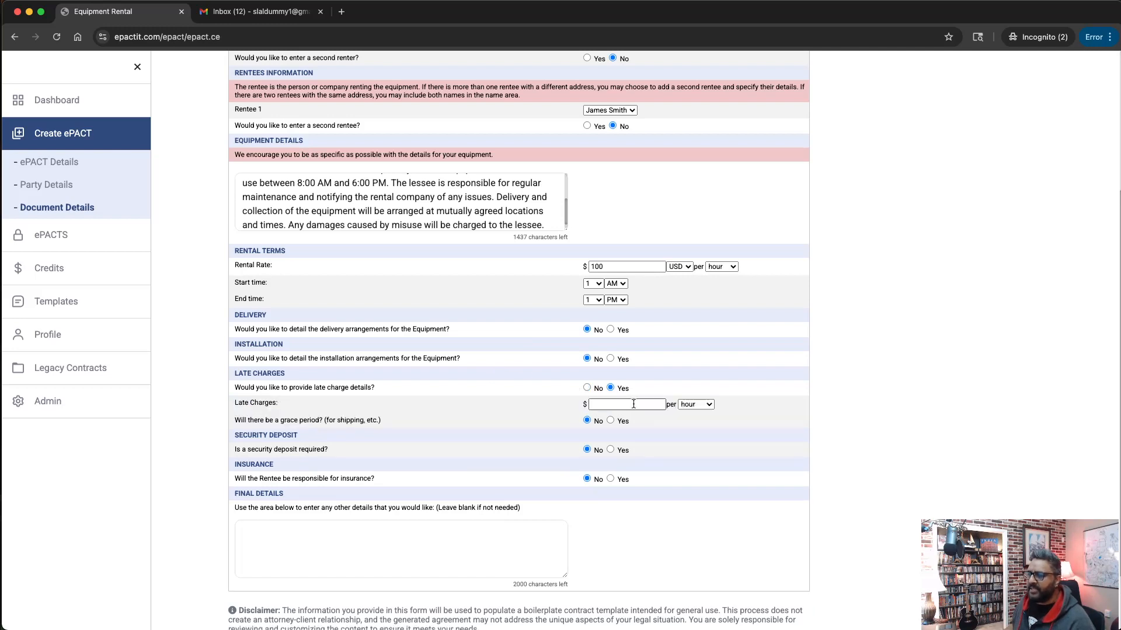
left_click(587, 388)
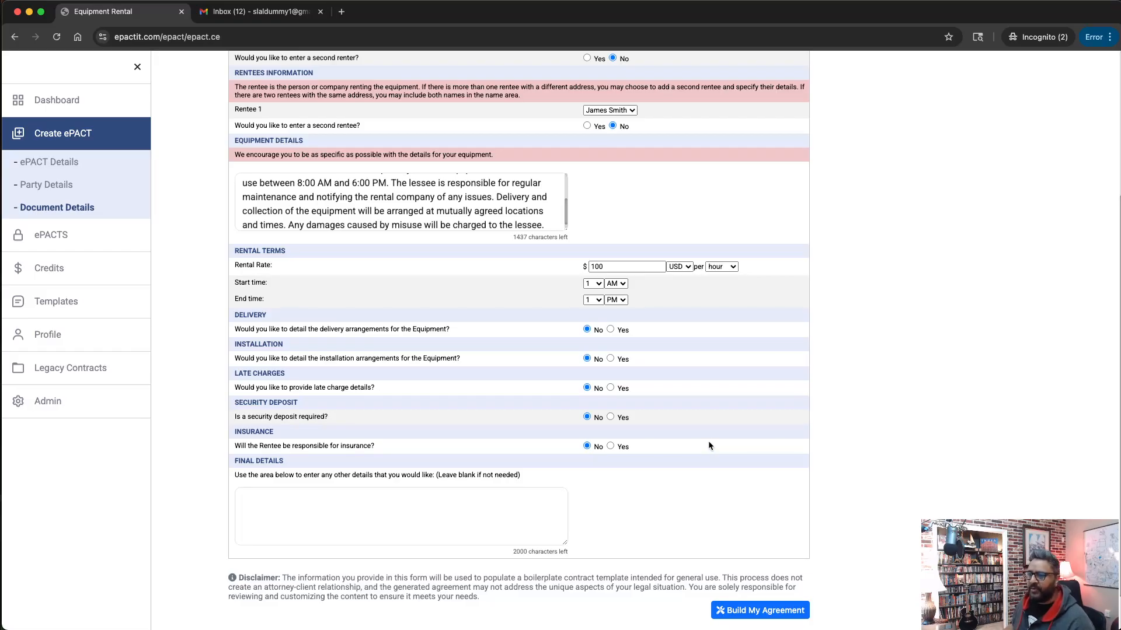
- Paste the Final Details text and build the Equipment Rental Agreement
scroll(710, 445, "down", 2)
key("super+Tab")
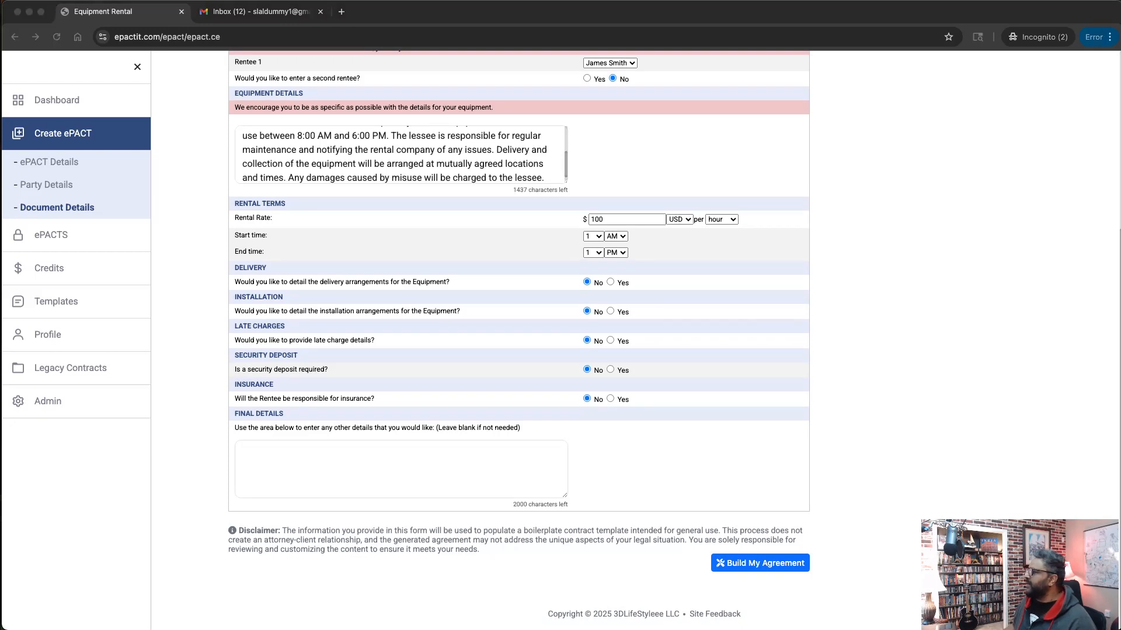
left_click(313, 463)
key("super+v")
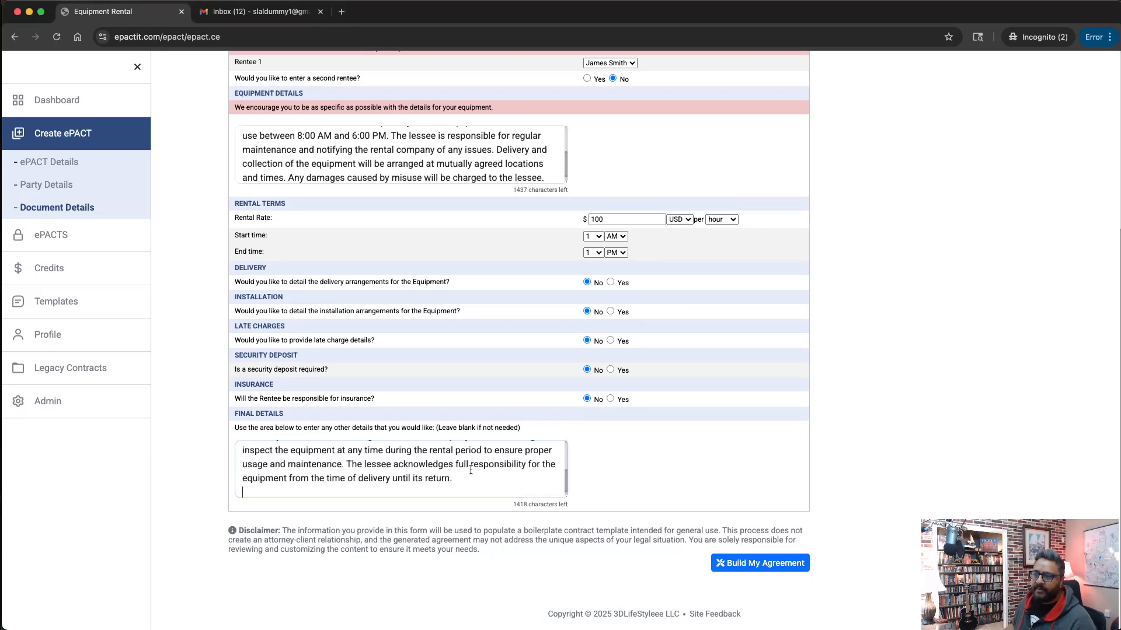
left_click(762, 563)
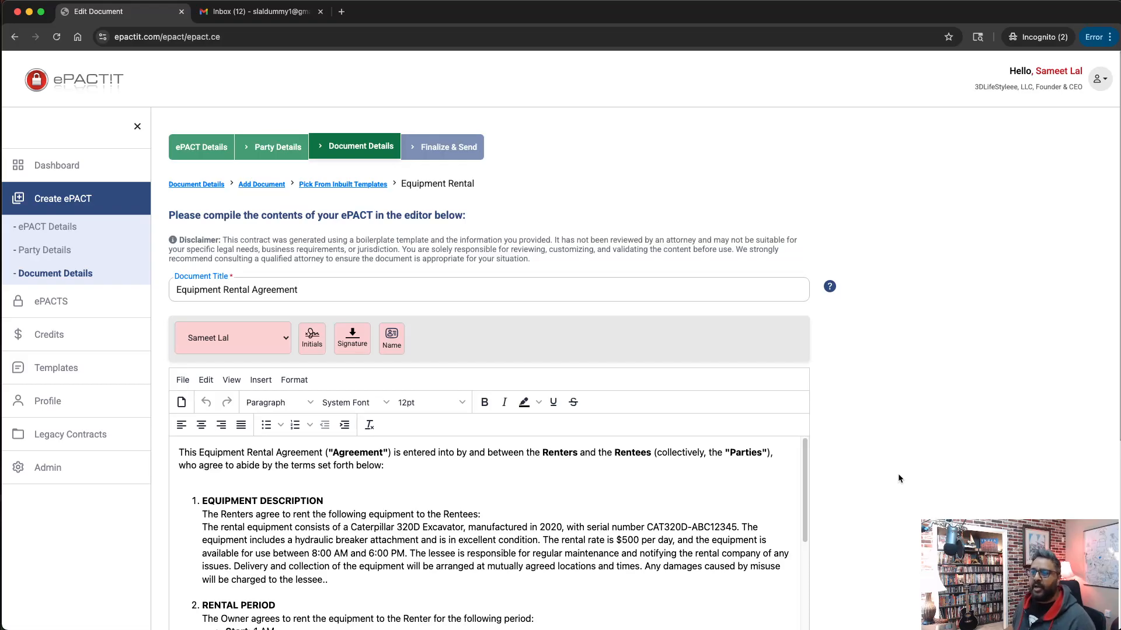
scroll(898, 470, "down", 5)
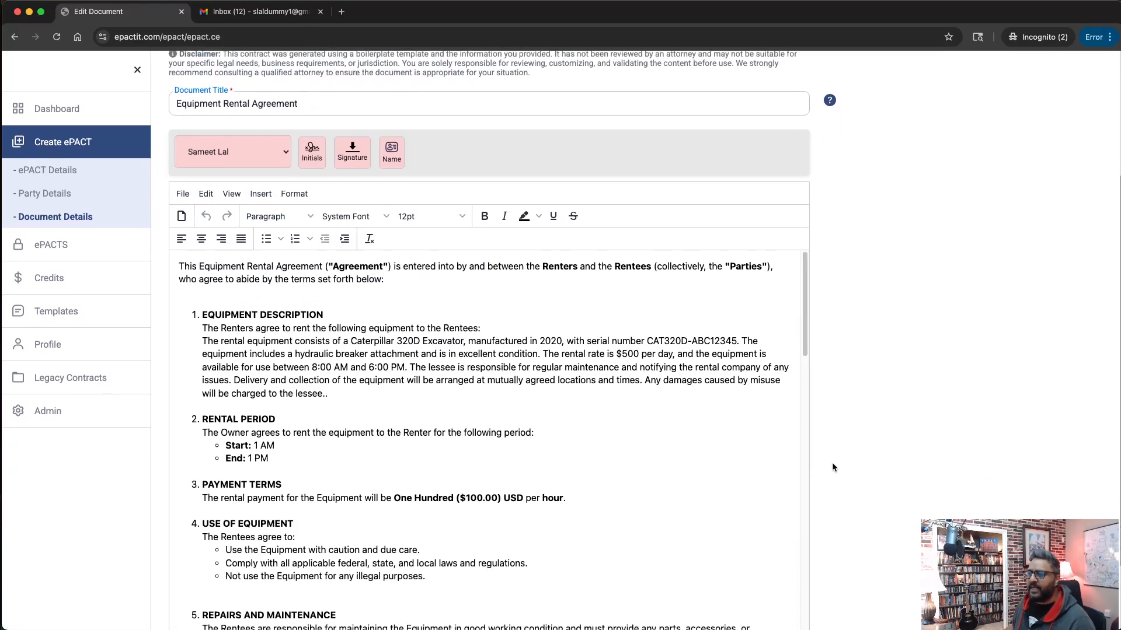
scroll(579, 411, "down", 3)
scroll(578, 411, "down", 20)
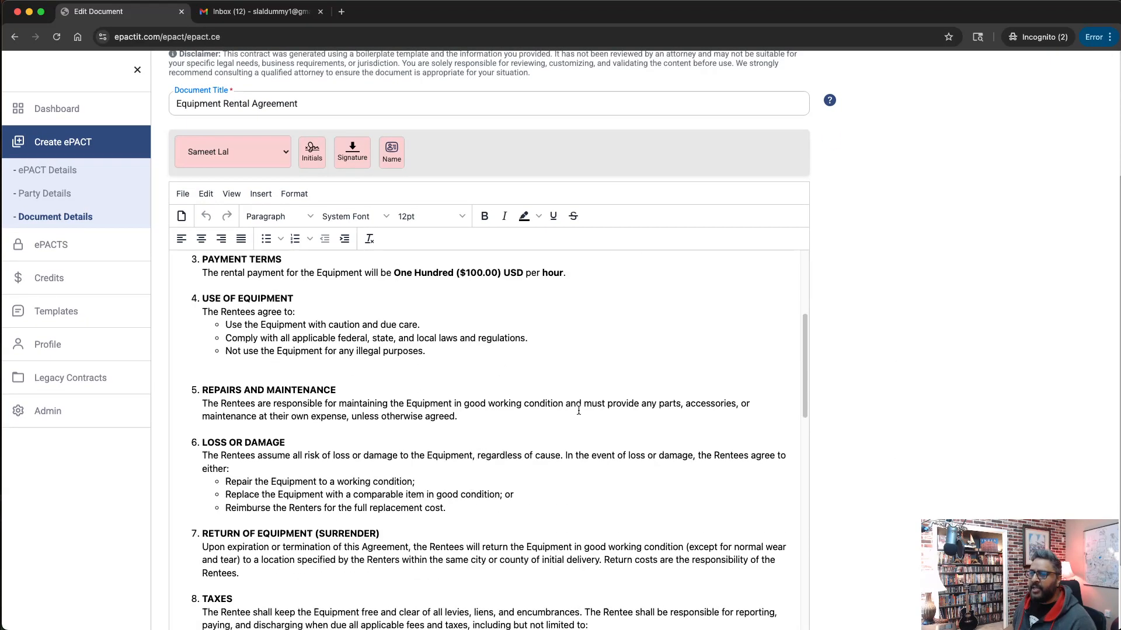
scroll(579, 410, "up", 15)
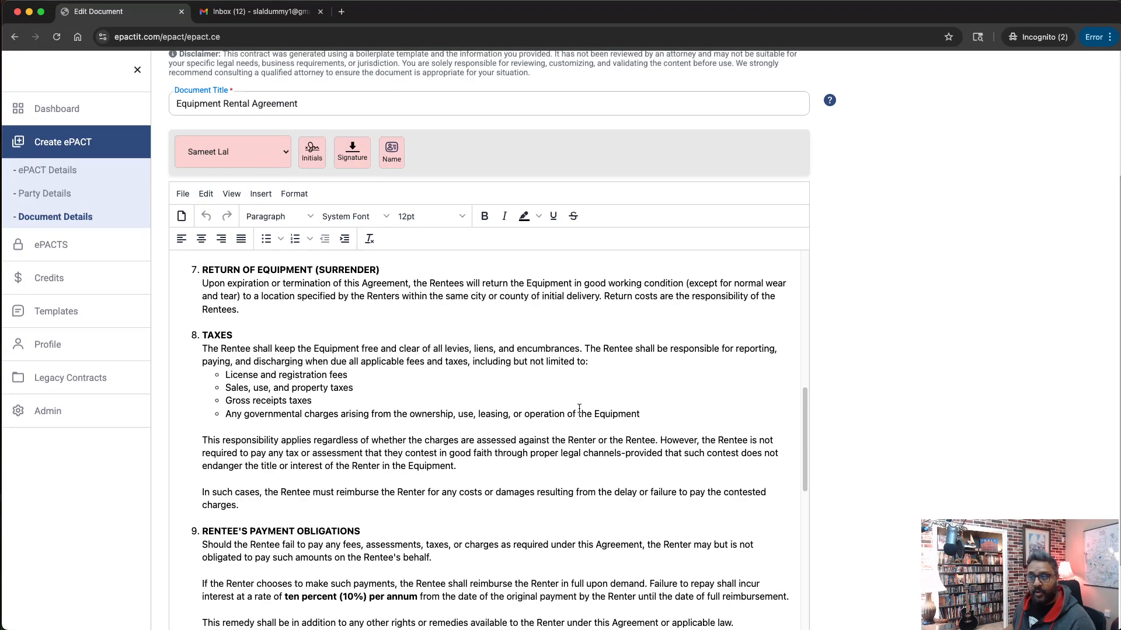
scroll(965, 395, "down", 3)
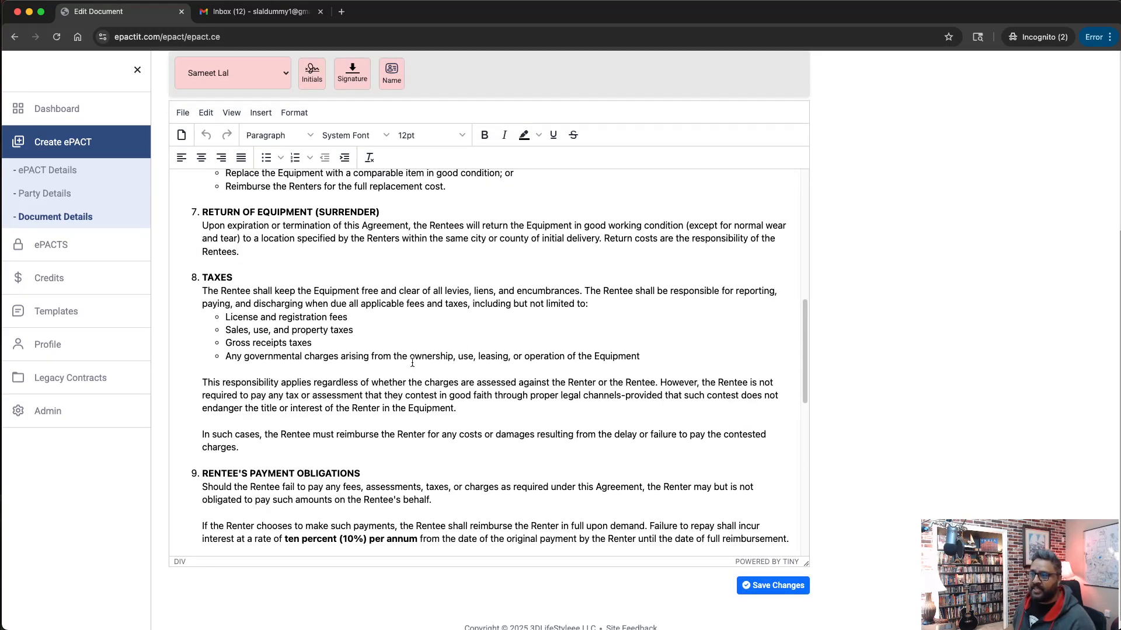
left_click(506, 413)
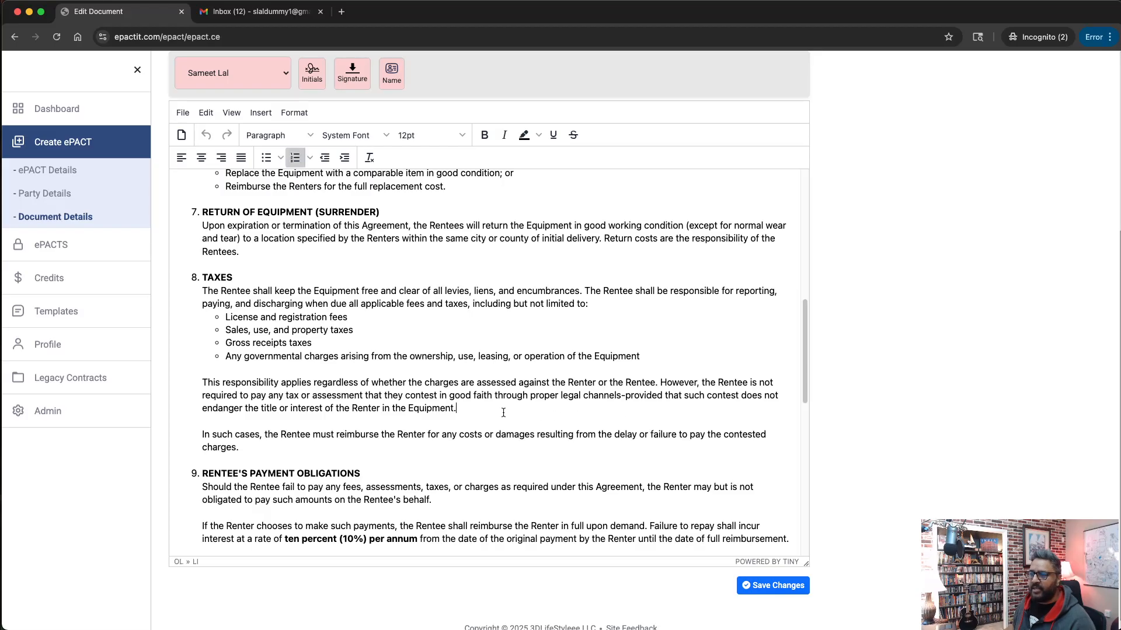
key("Return")
type("asdfsdaf")
key("super+z")
key("super+z")
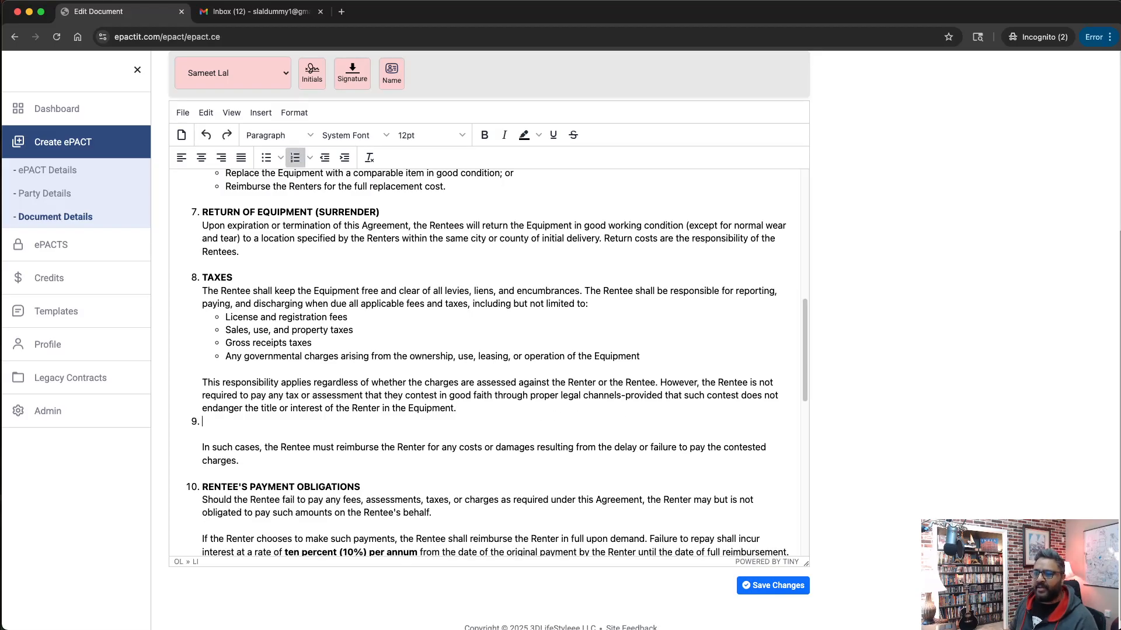
scroll(948, 327, "up", 2)
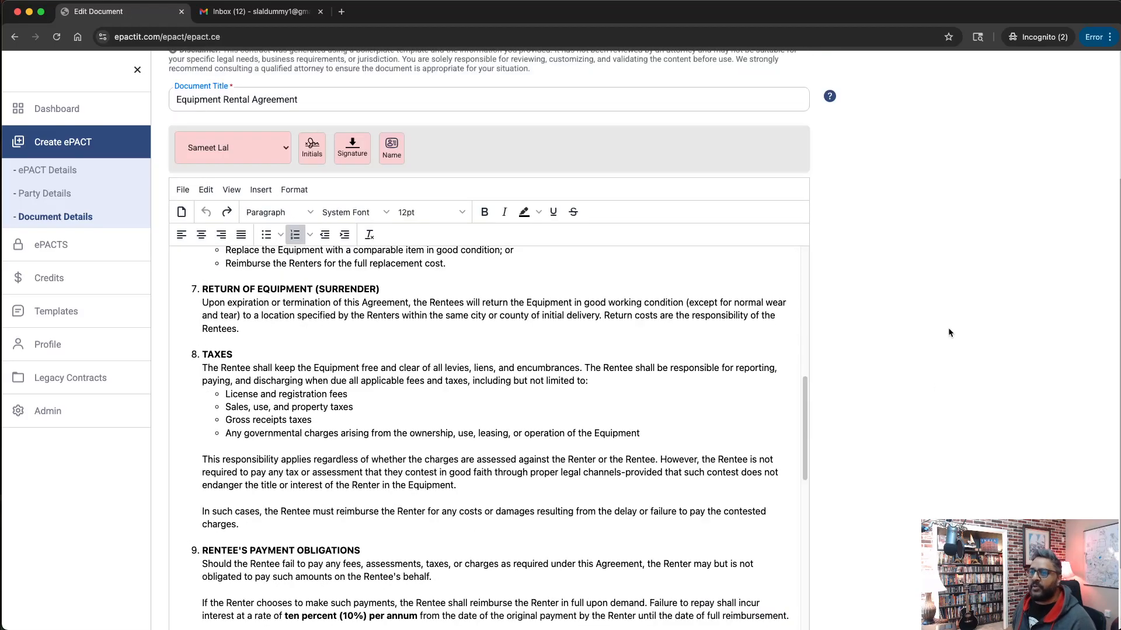
scroll(616, 428, "up", 5)
scroll(616, 427, "up", 4)
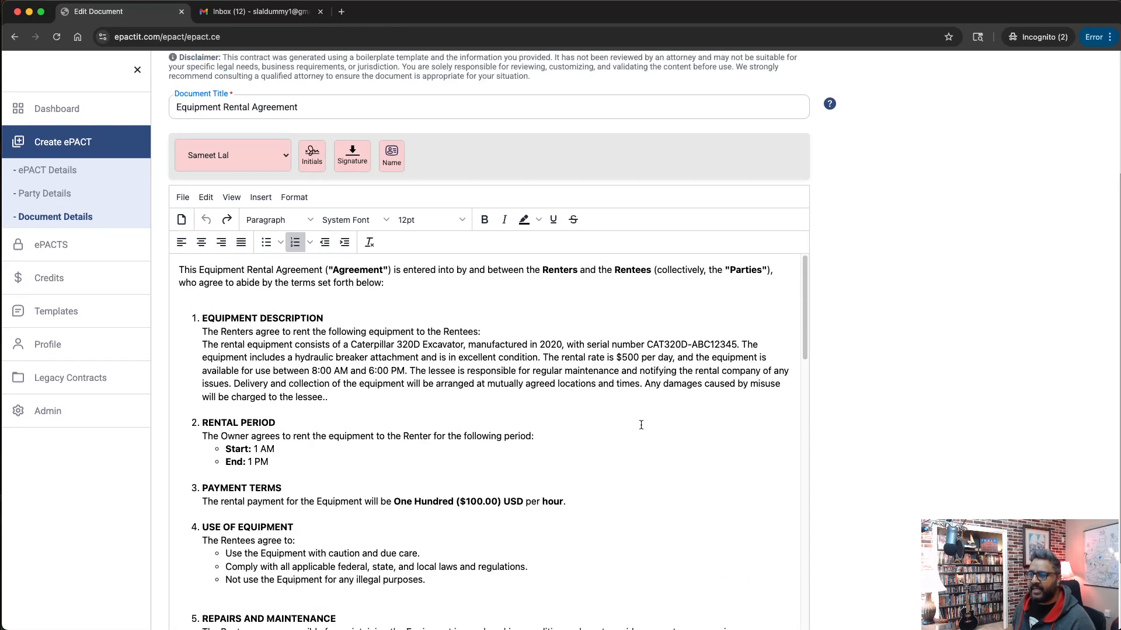
scroll(899, 407, "down", 2)
scroll(899, 407, "up", 3)
scroll(898, 407, "down", 1)
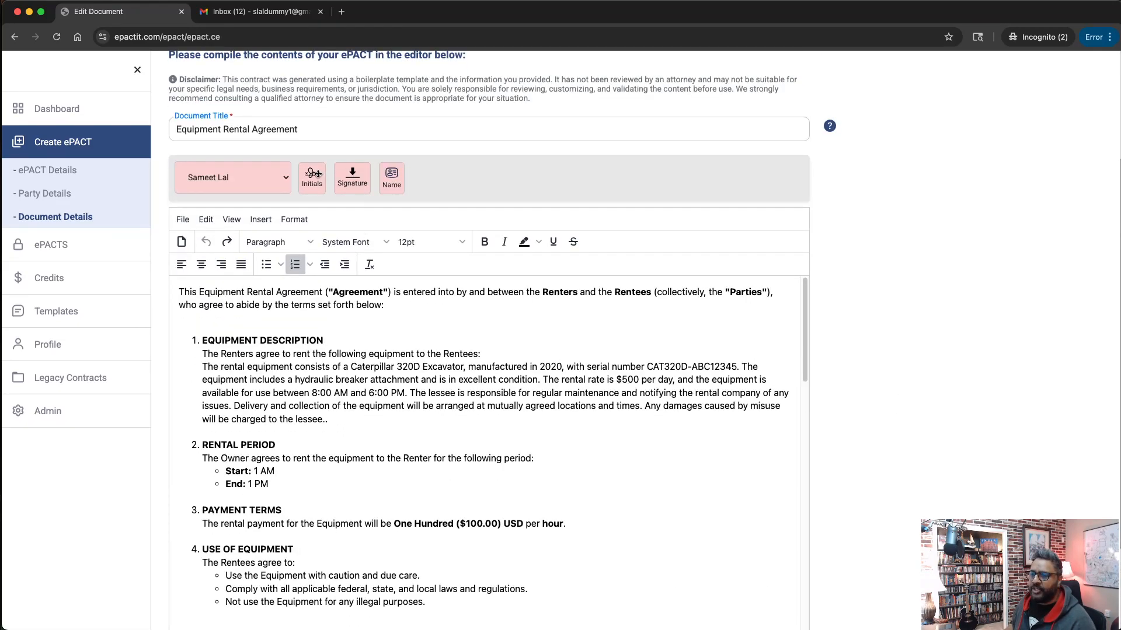
- Place the owner's and recipient's initials fields on the Start line
left_click_drag(314, 174, 341, 473)
left_click(234, 178)
left_click(239, 191)
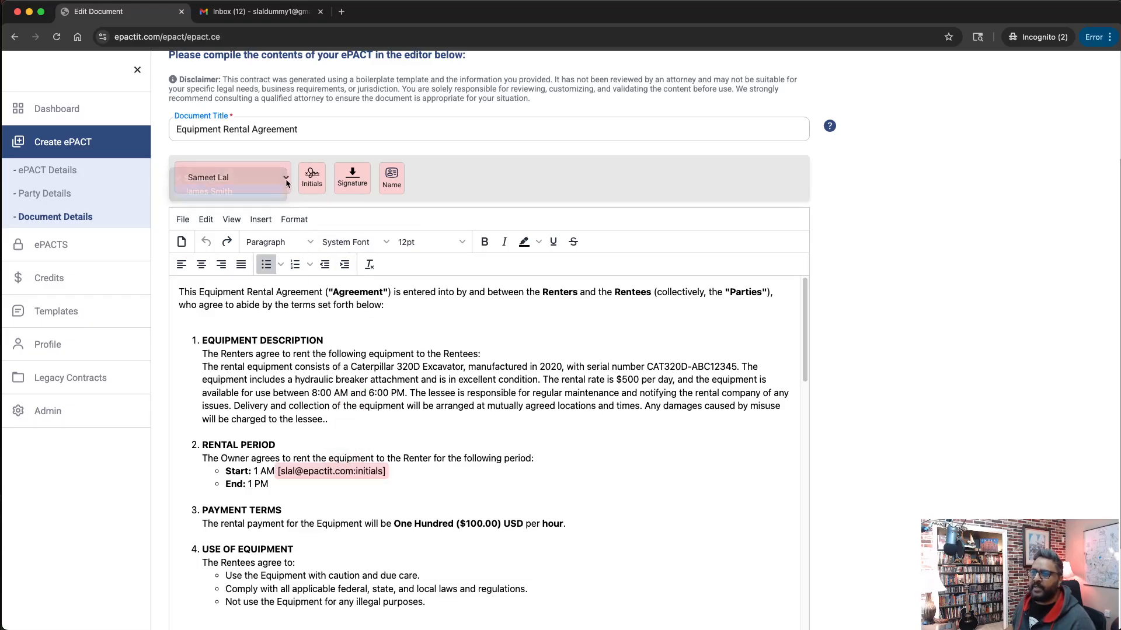
left_click_drag(312, 174, 441, 472)
- Add owner and recipient signature fields below the closing sentence and save the agreement
scroll(723, 537, "down", 15)
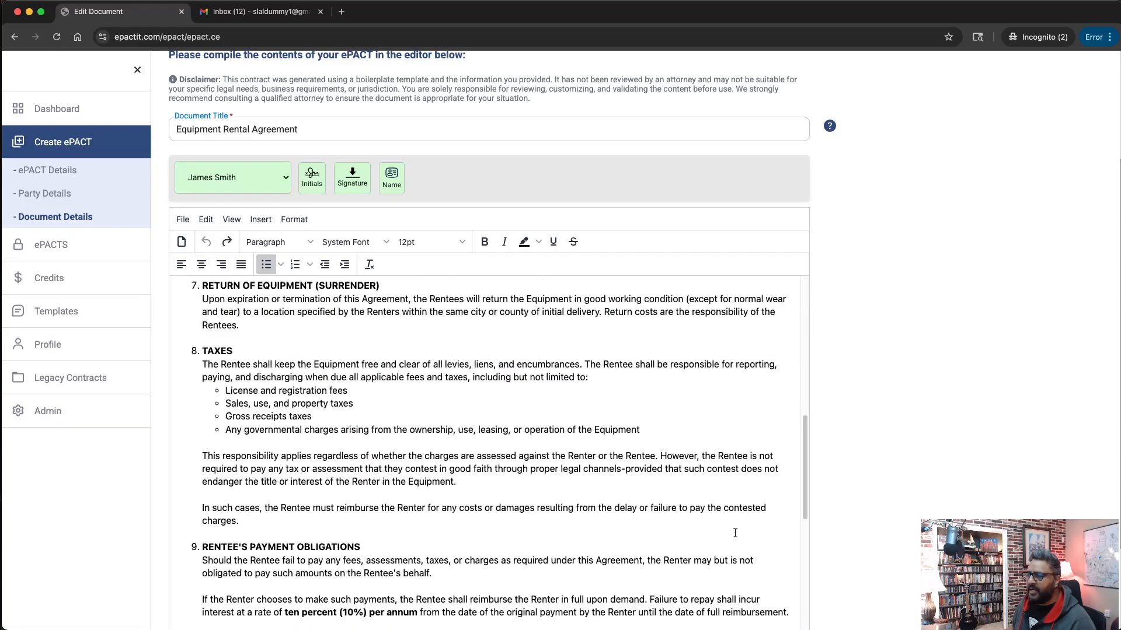
scroll(737, 531, "down", 1)
scroll(880, 520, "down", 3)
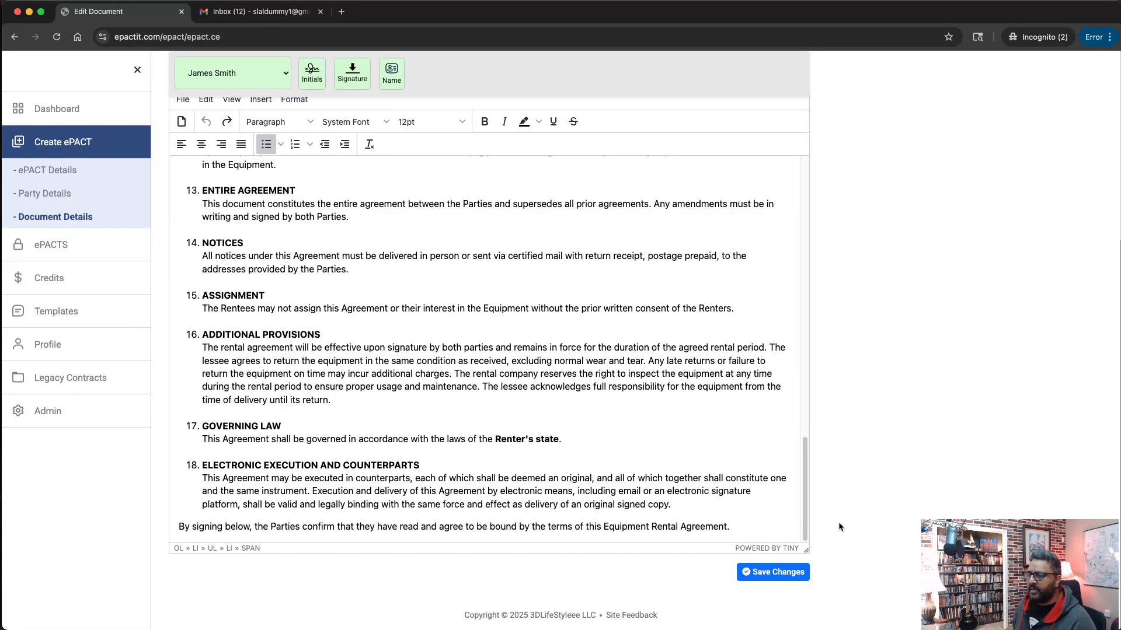
scroll(757, 529, "down", 1)
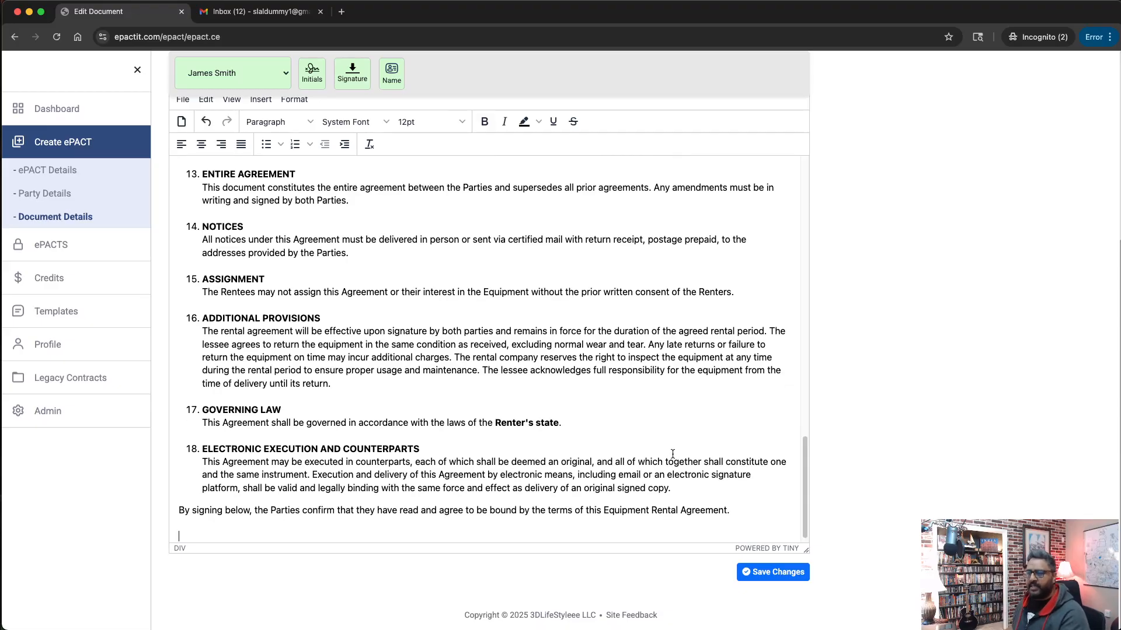
left_click(220, 72)
left_click(217, 64)
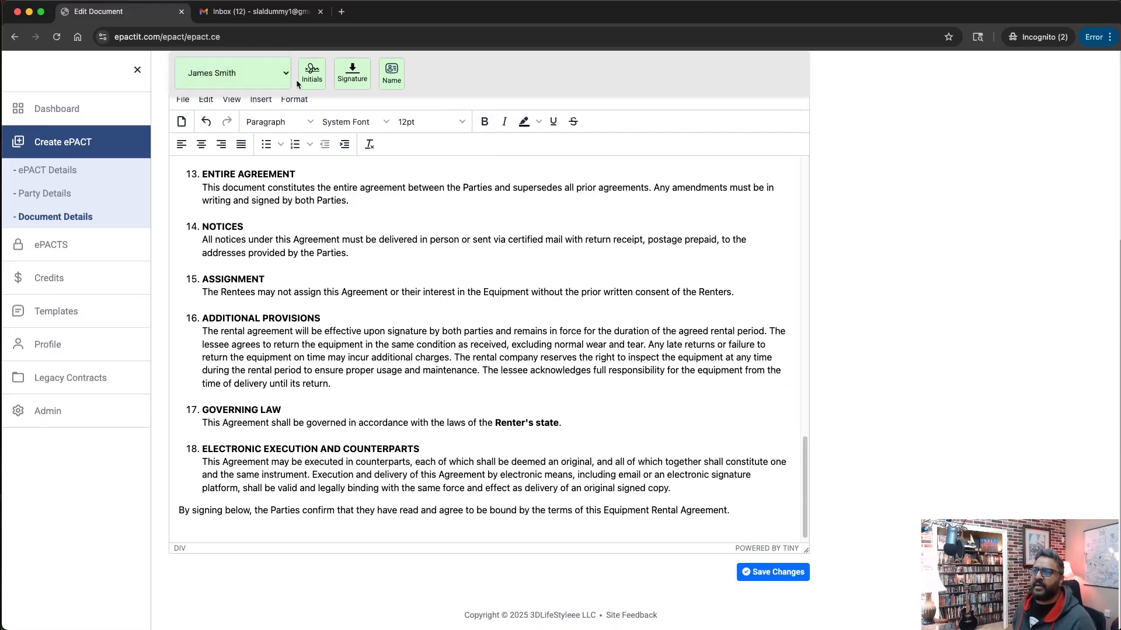
mouse_move(352, 73)
left_mouse_down()
mouse_move(274, 584)
mouse_move(240, 523)
left_mouse_up()
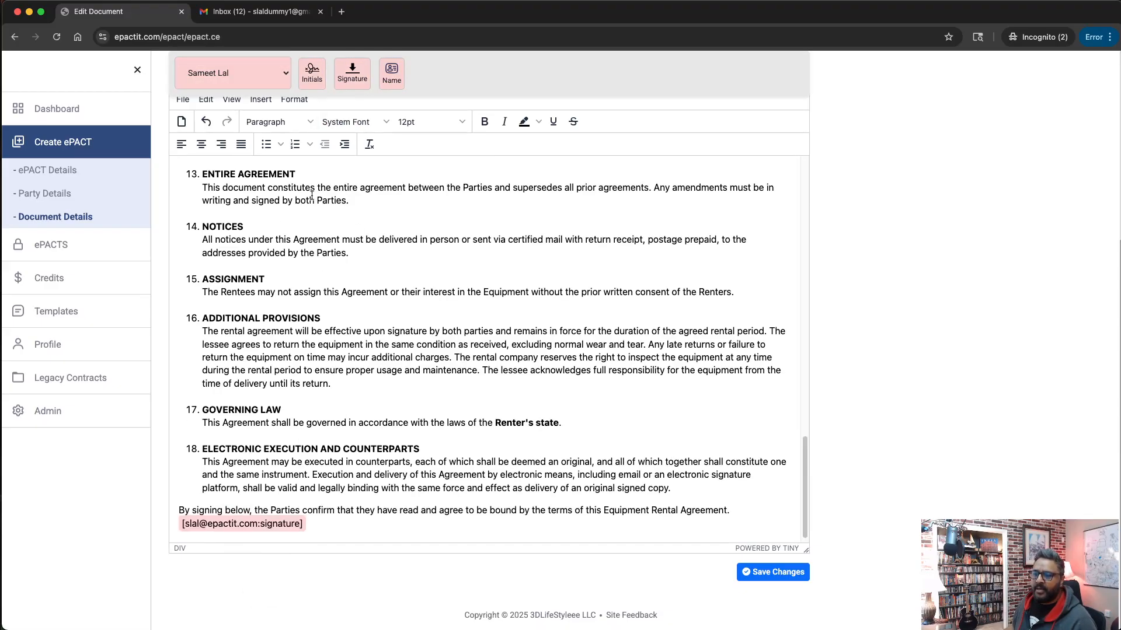
left_click(276, 85)
left_click(213, 87)
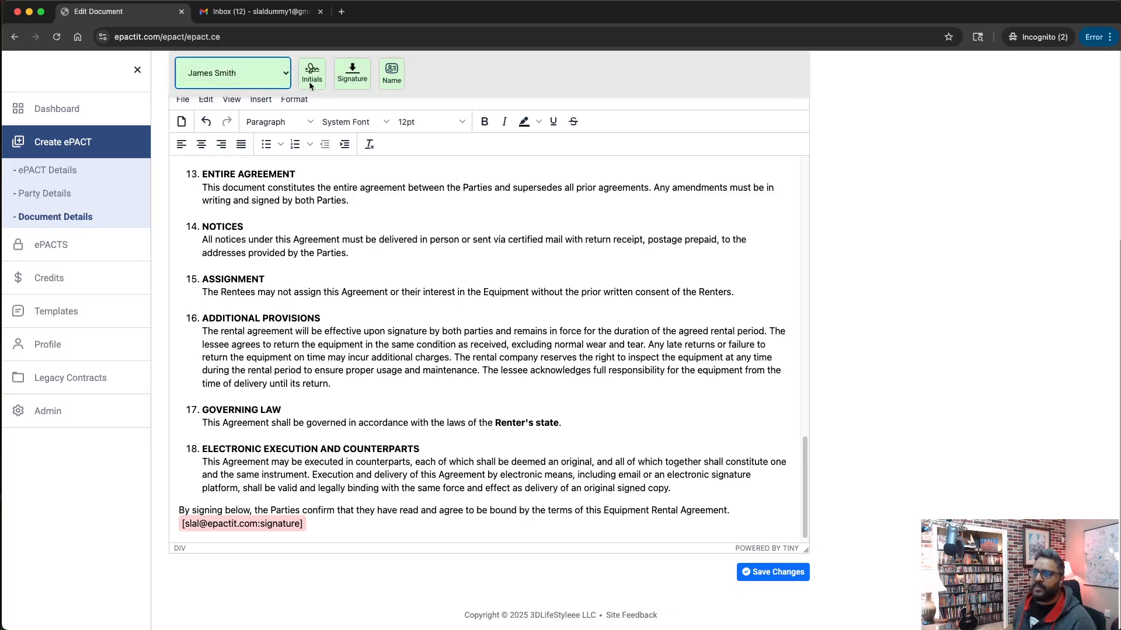
mouse_move(351, 73)
left_mouse_down()
mouse_move(403, 528)
mouse_move(407, 520)
left_mouse_up()
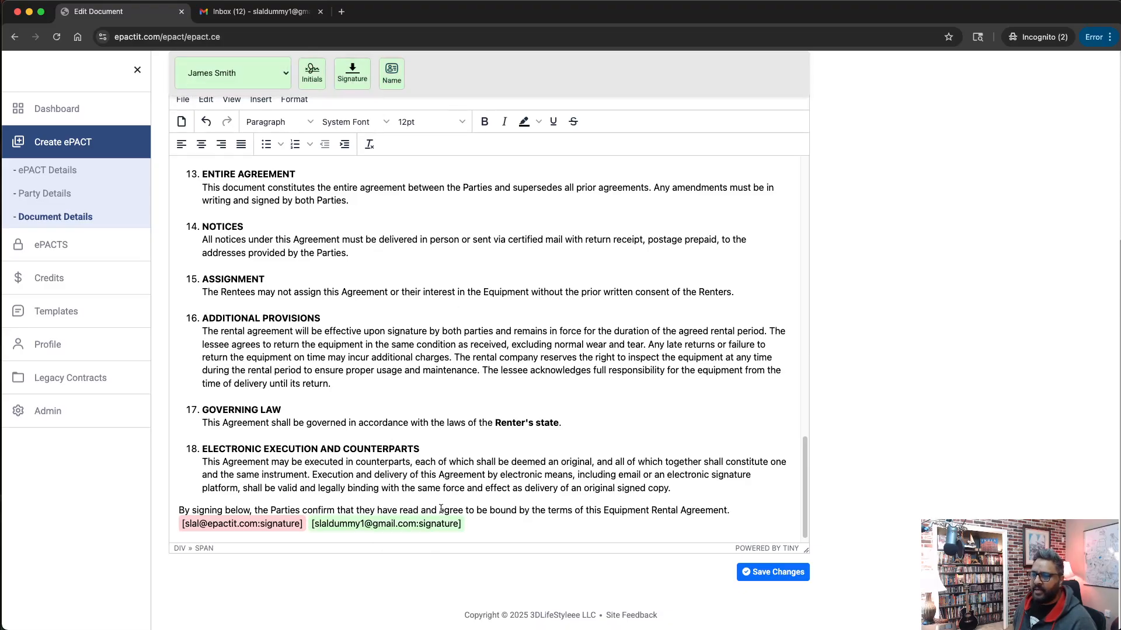
scroll(622, 373, "up", 10)
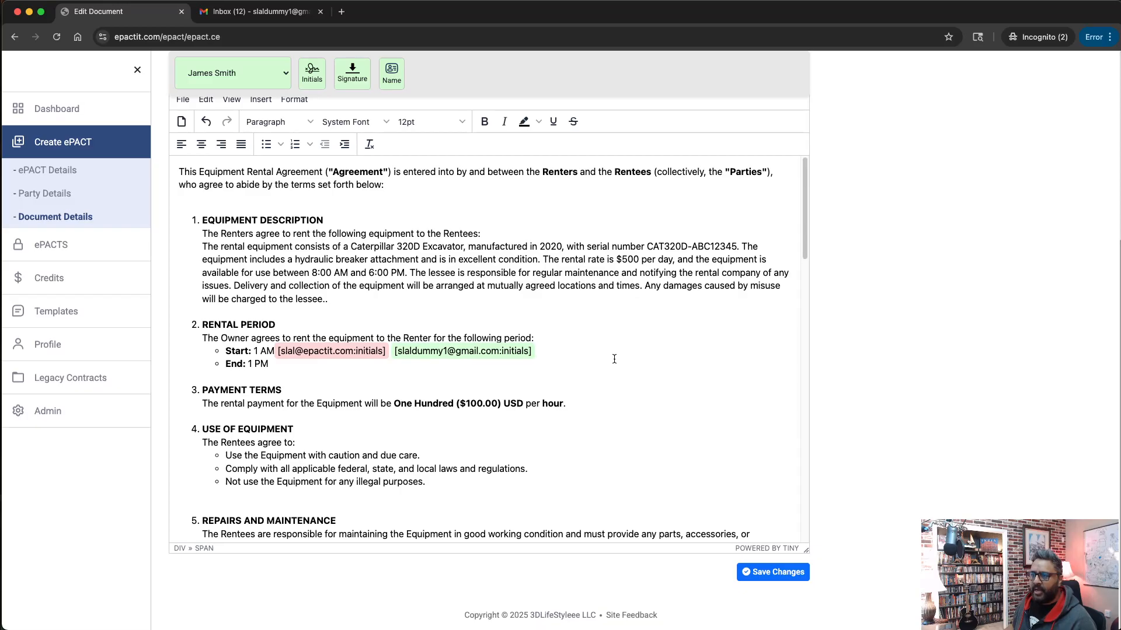
left_click(776, 574)
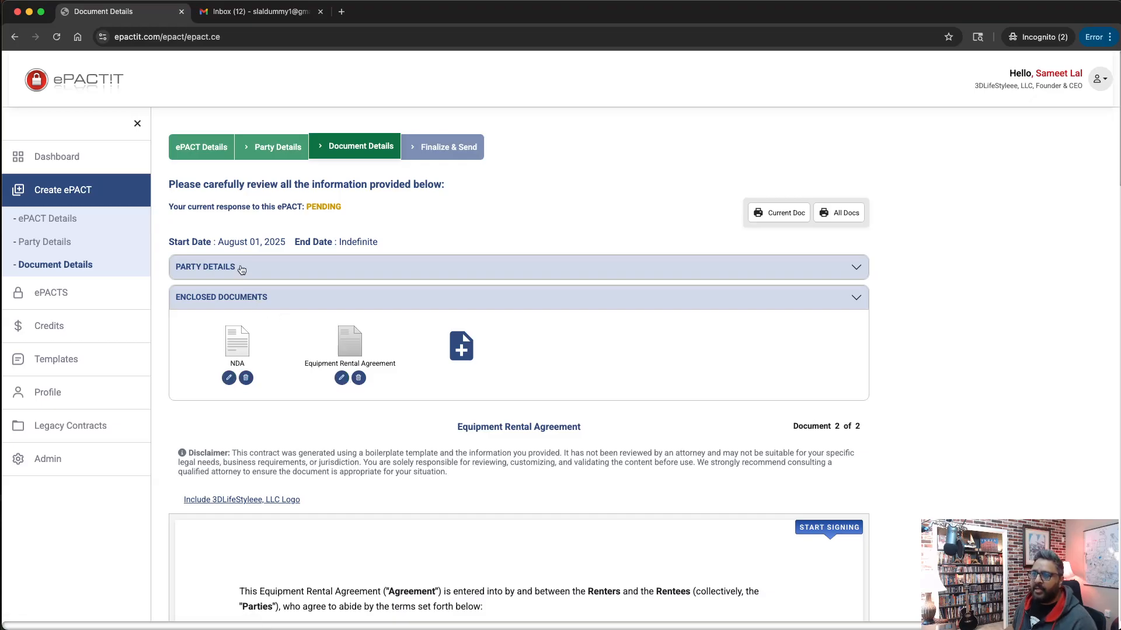
- Expand and collapse Party Details, then display the NDA as Document 1 of 2
left_click(241, 269)
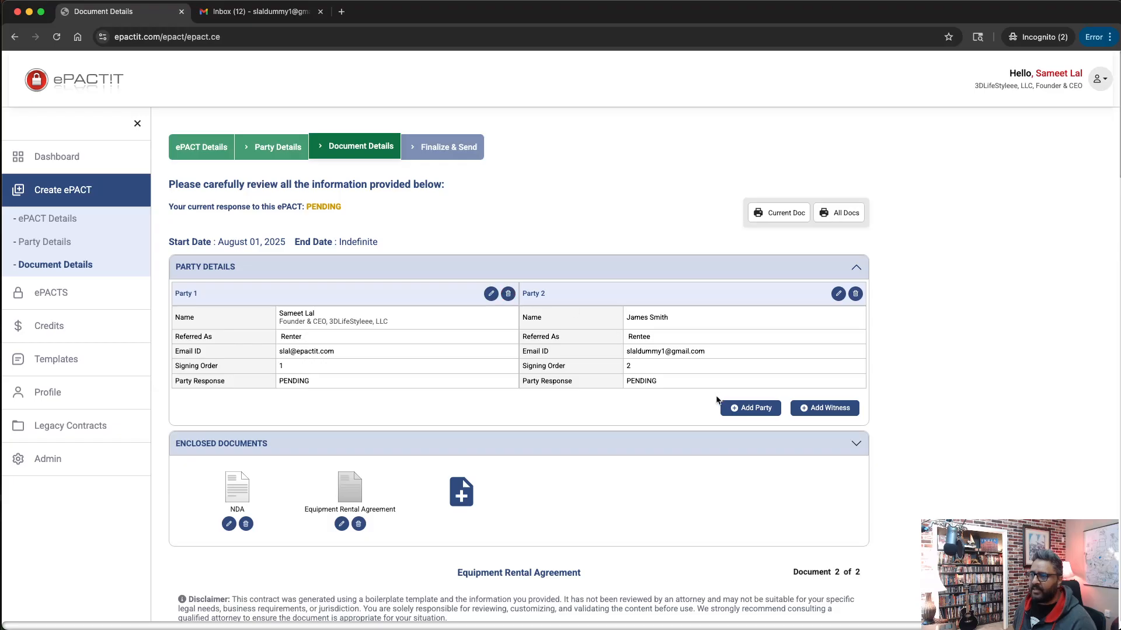
left_click(447, 268)
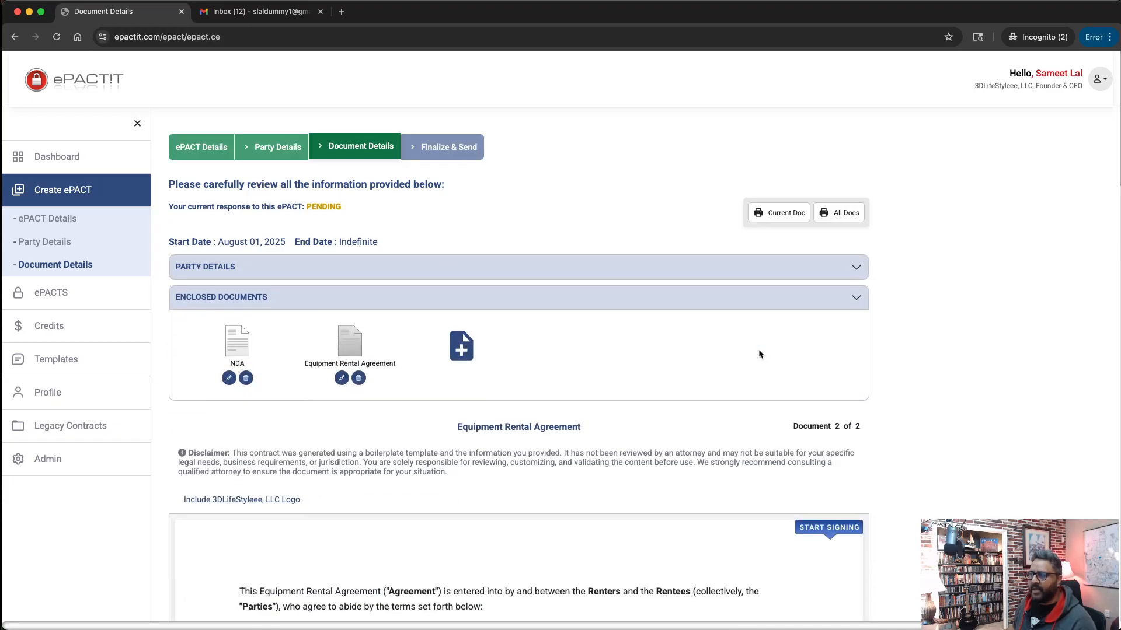
scroll(653, 325, "down", 3)
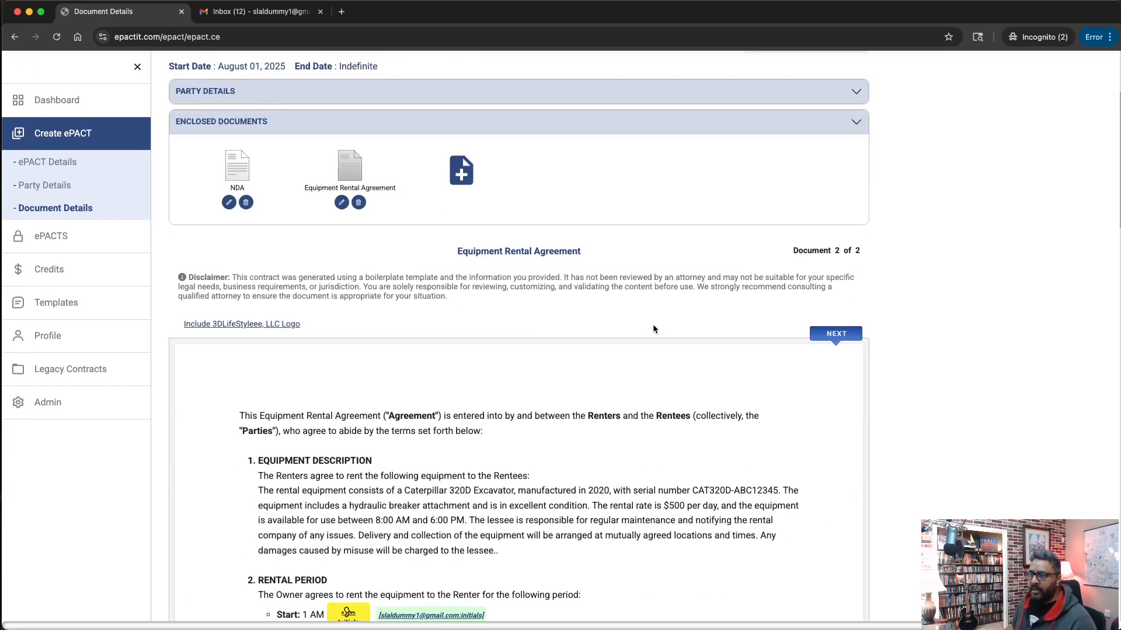
scroll(653, 324, "down", 4)
scroll(652, 324, "up", 3)
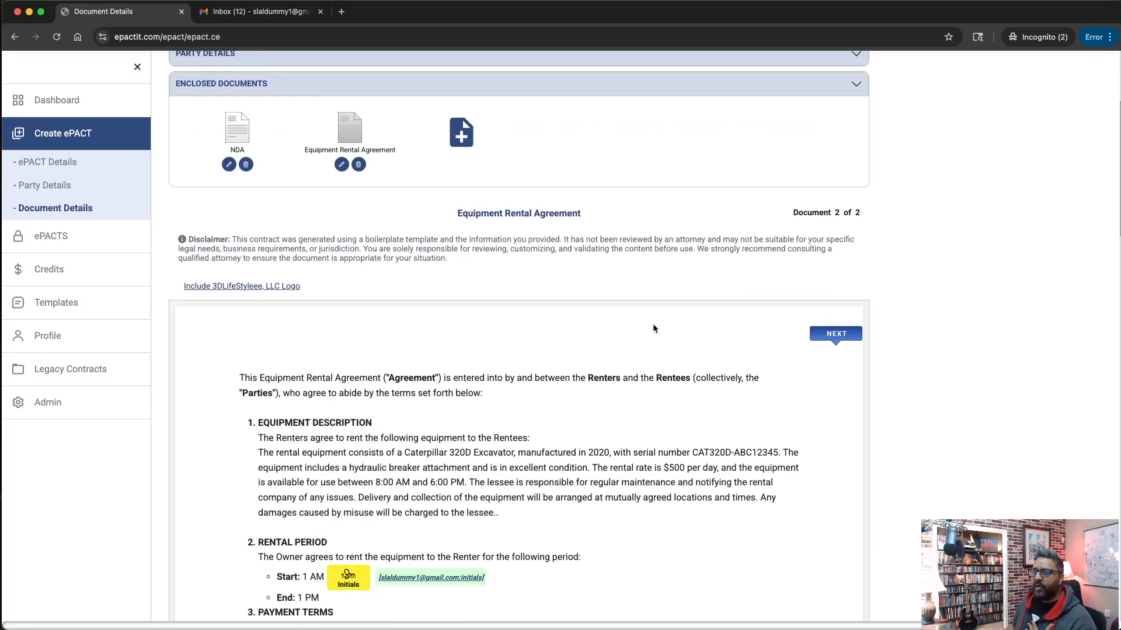
left_click(238, 132)
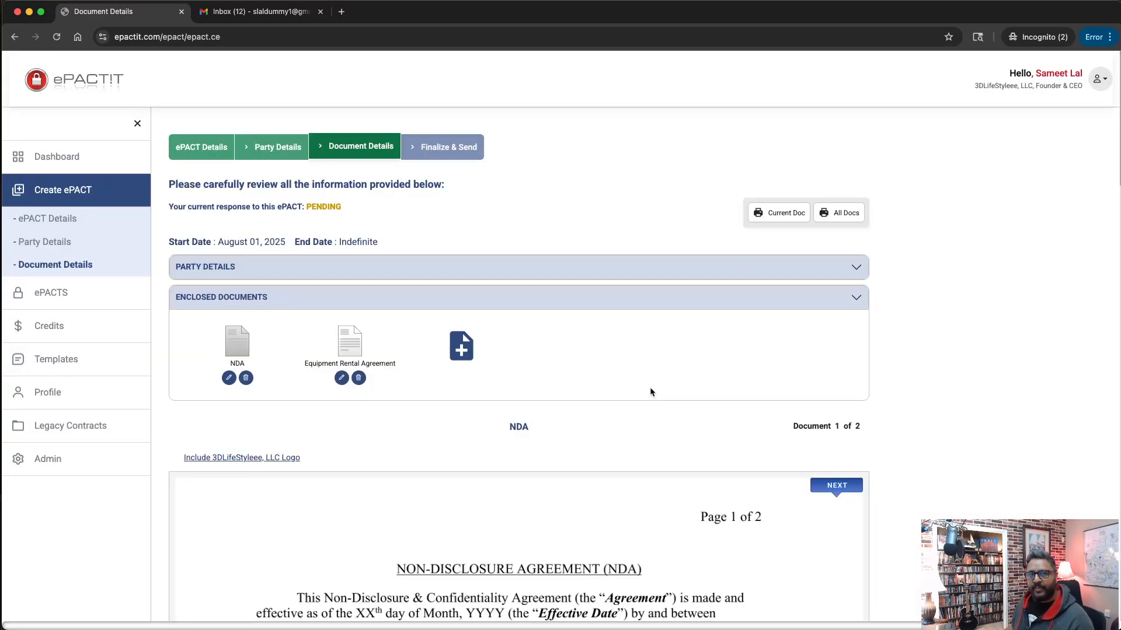
scroll(650, 387, "down", 2)
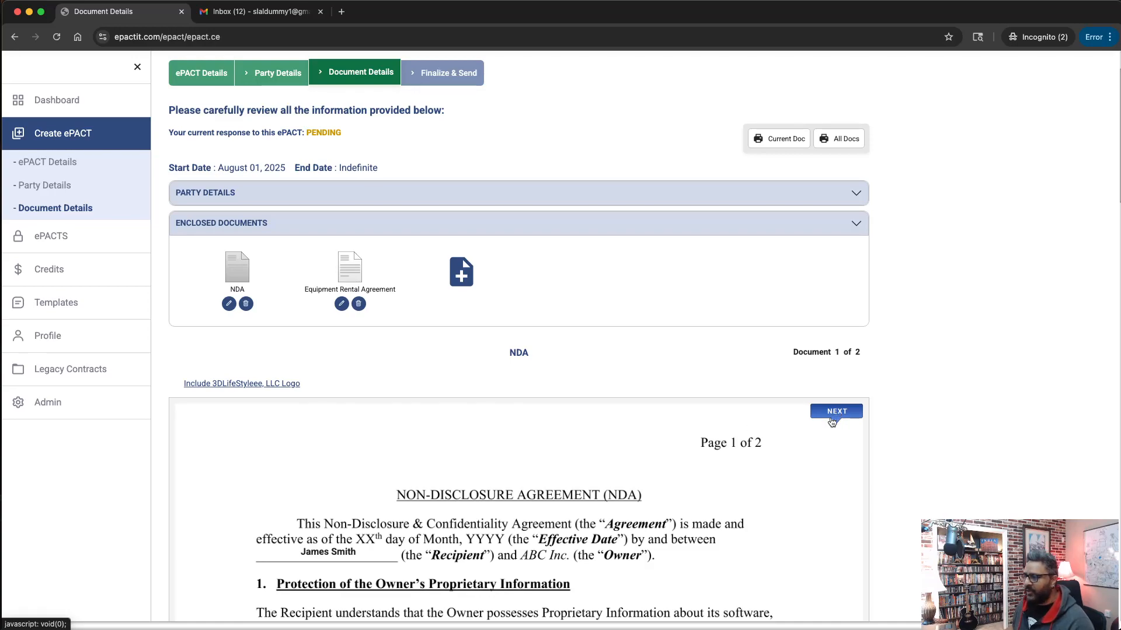
- Fill the owner's initials and signature fields on the NDA
left_click(836, 412)
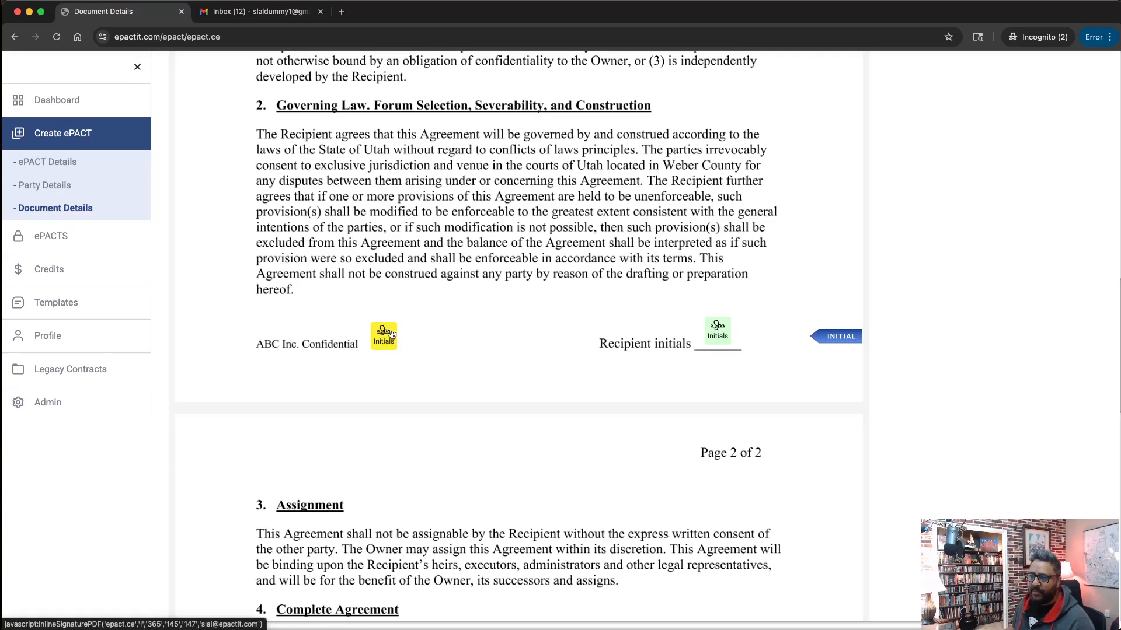
left_click(840, 340)
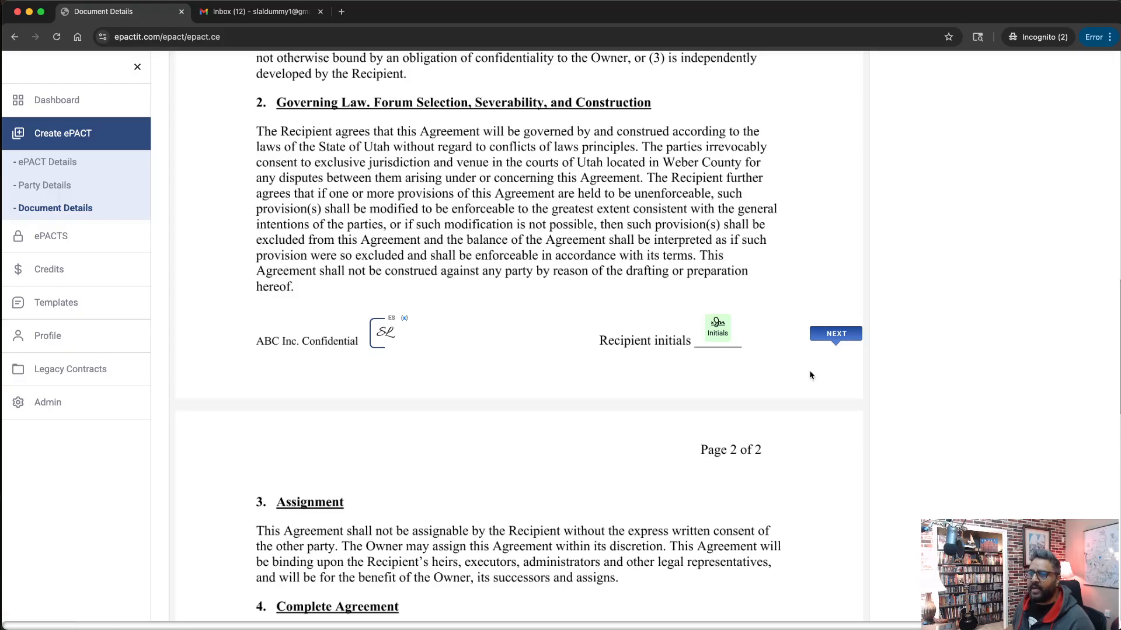
left_click(838, 337)
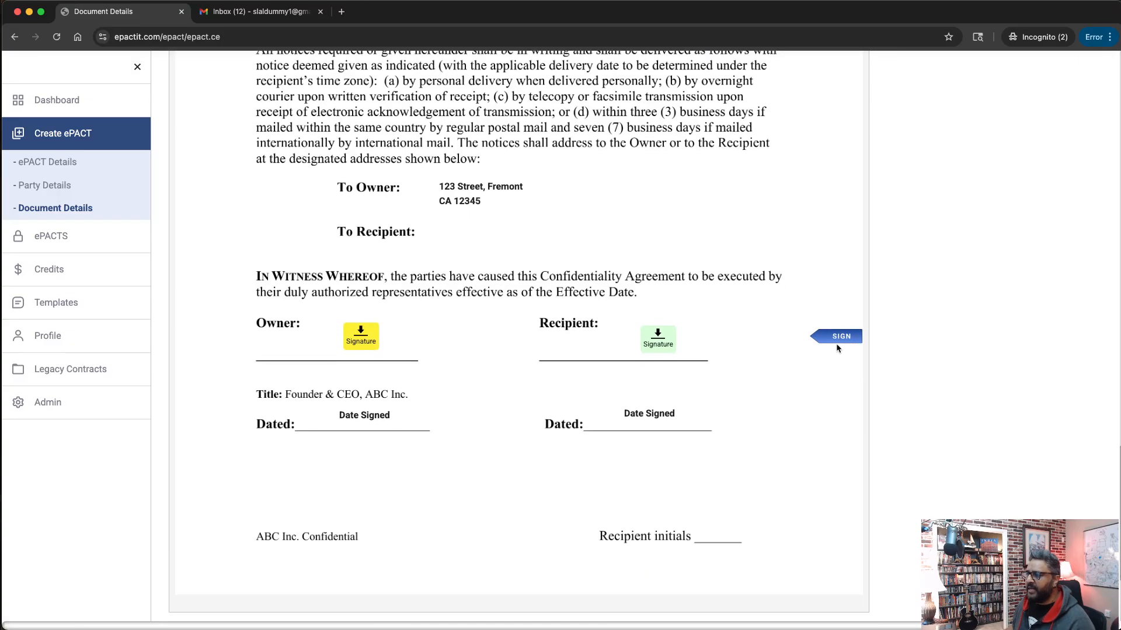
left_click(371, 337)
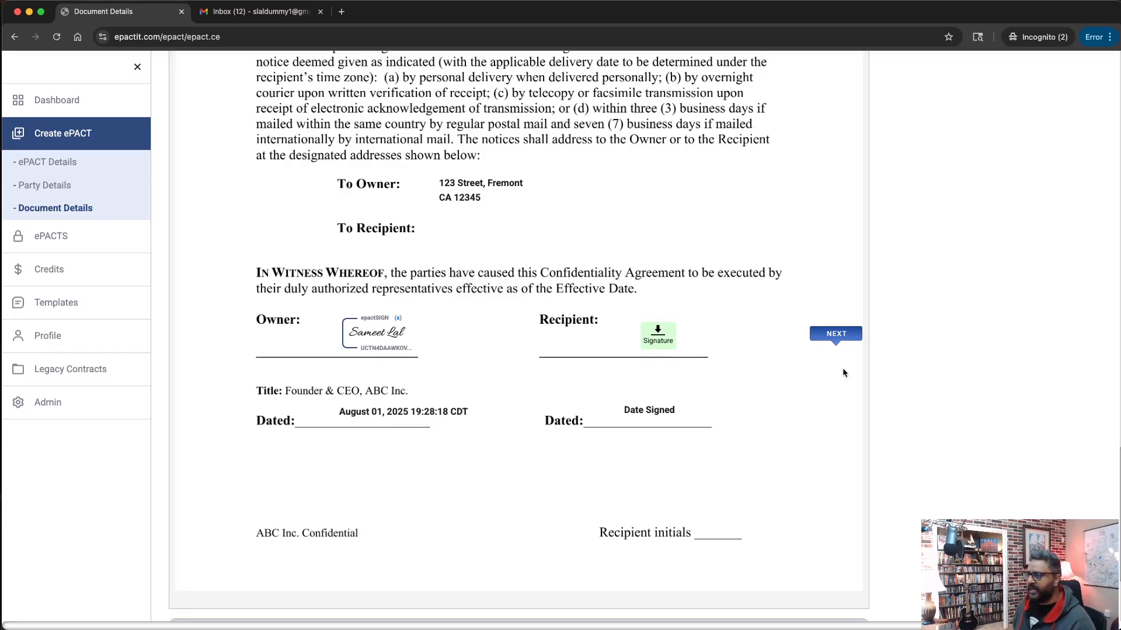
- Add the owner's digital signature to the NDA as Party 1
left_click(832, 334)
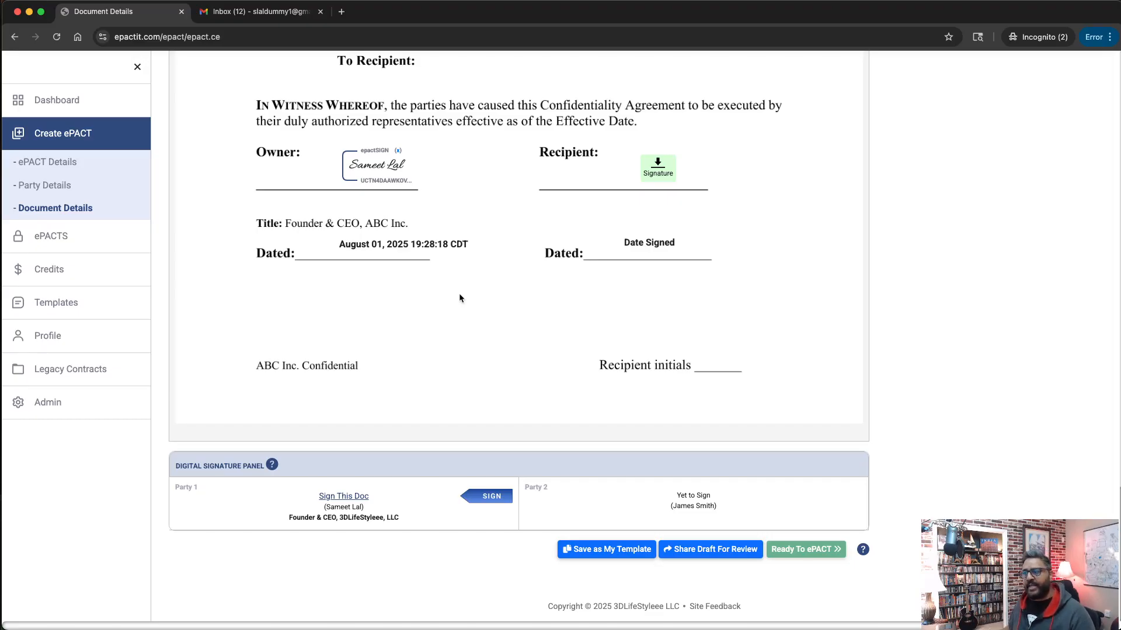
scroll(548, 318, "up", 3)
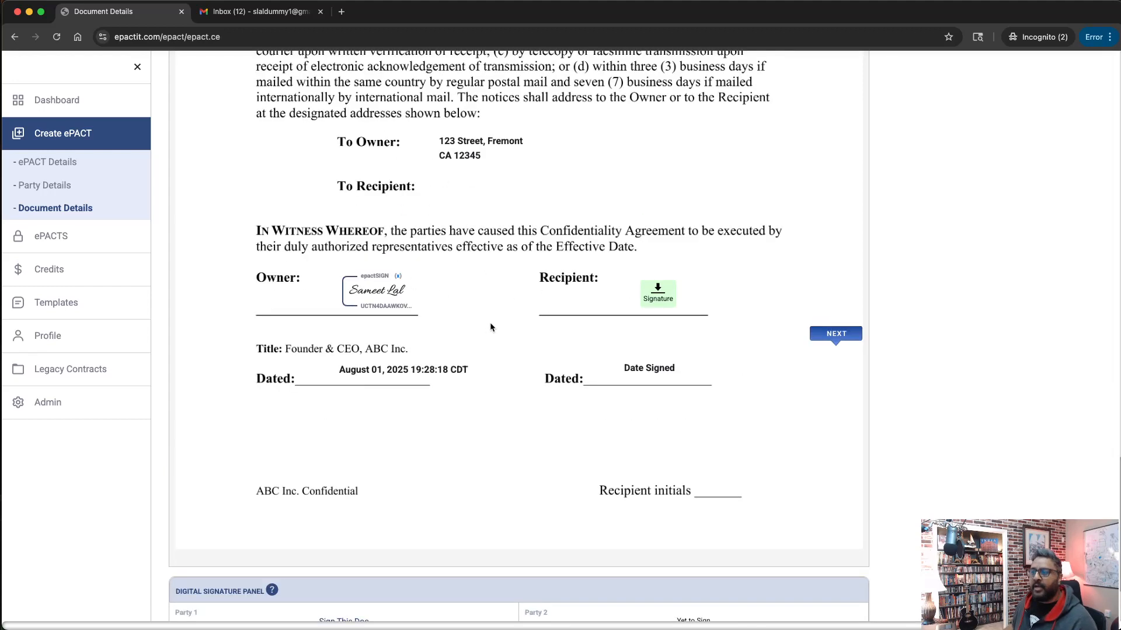
scroll(491, 324, "down", 3)
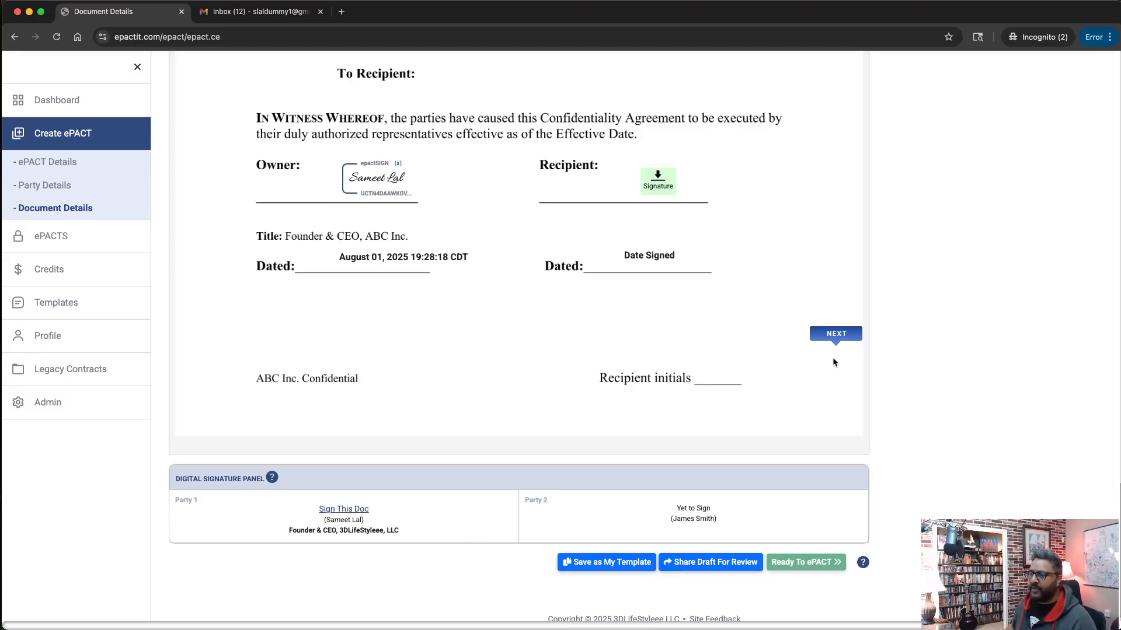
left_click(836, 334)
left_click(355, 493)
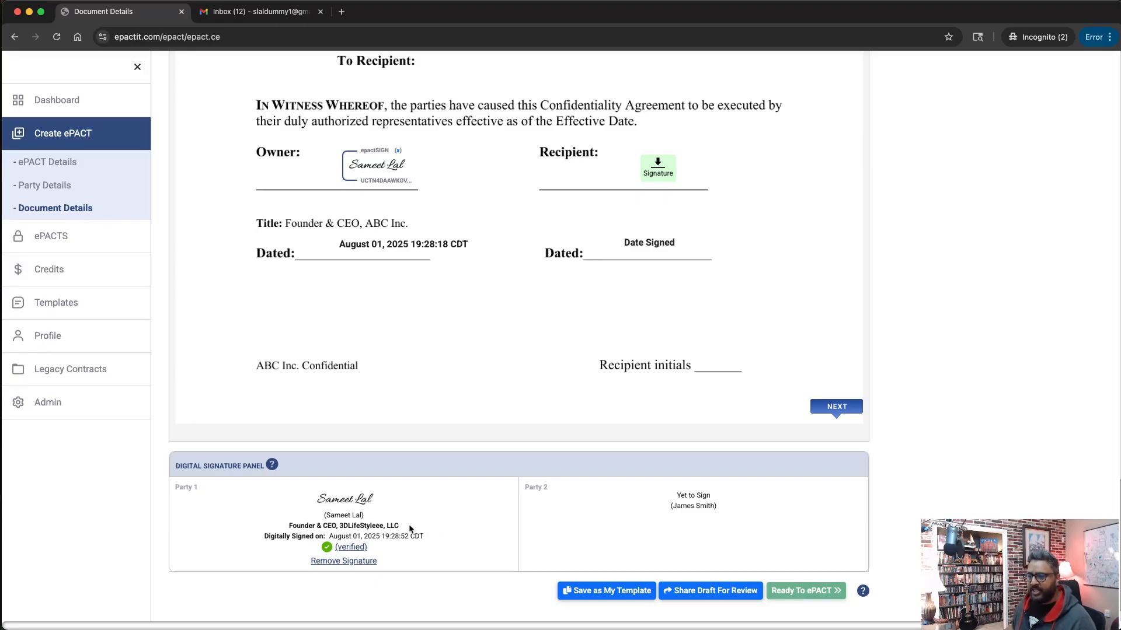
mouse_move(351, 548)
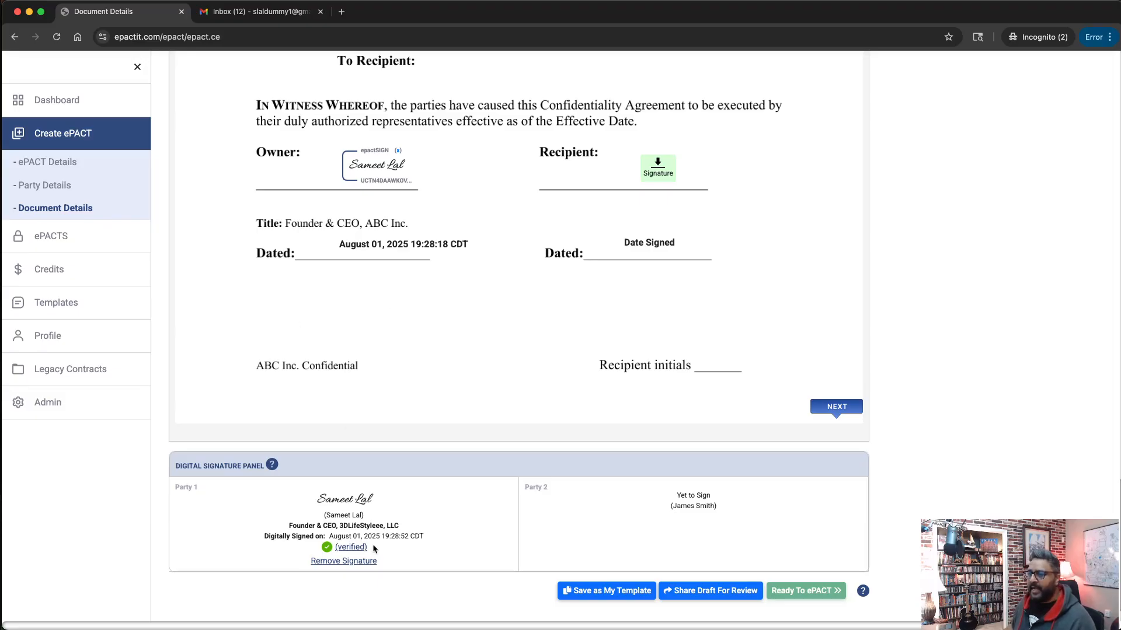
left_click(836, 406)
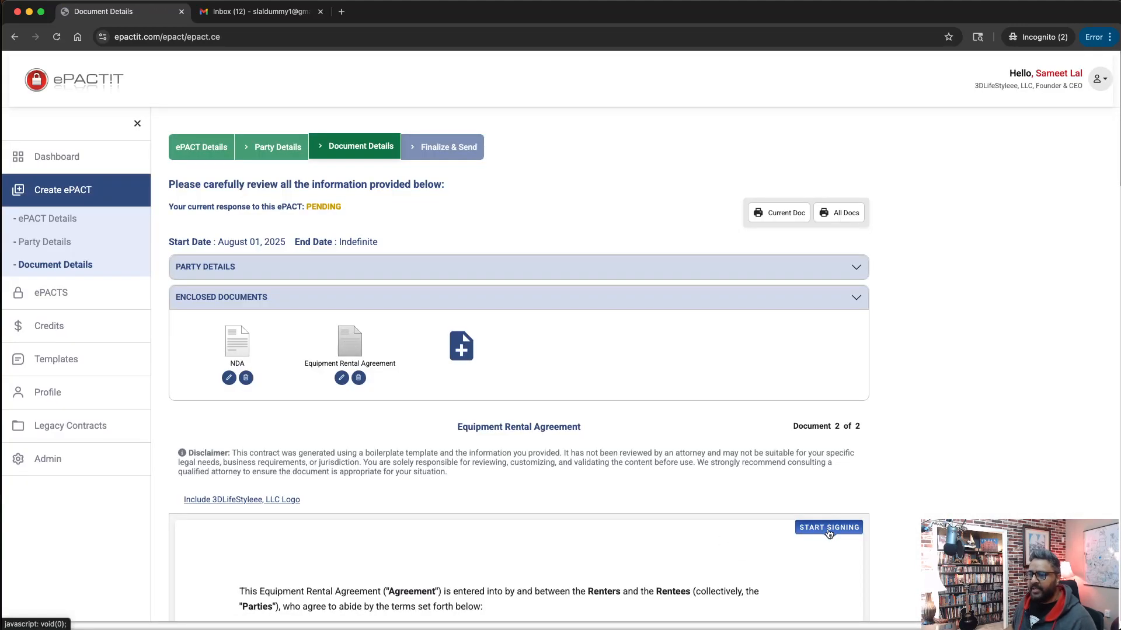
left_click(828, 528)
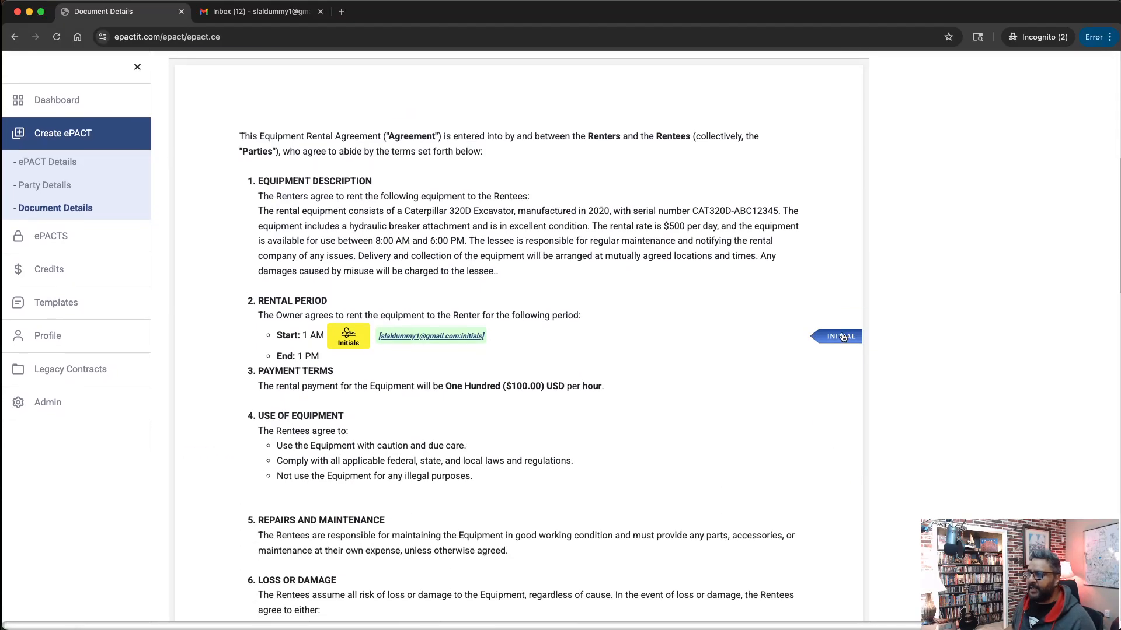
left_click(842, 337)
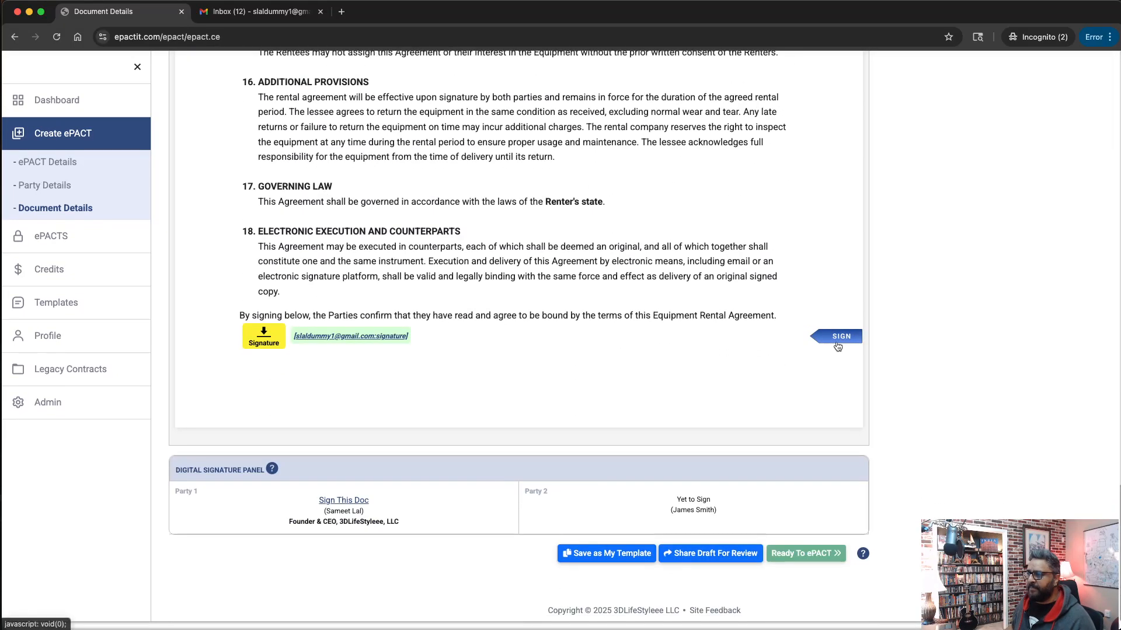
left_click(838, 344)
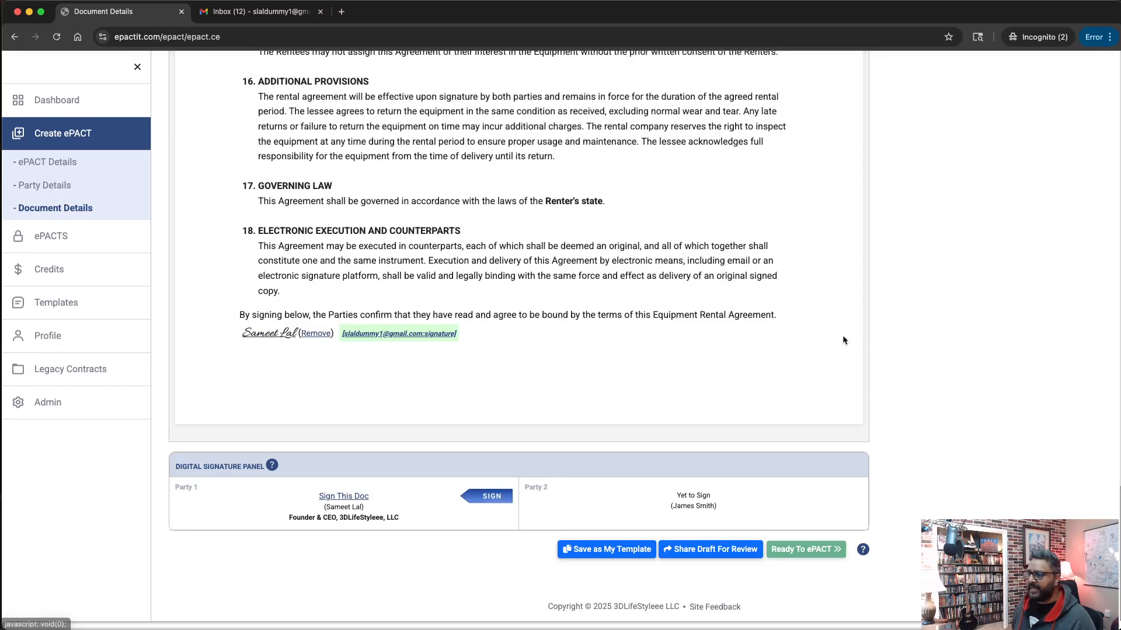
left_click(492, 496)
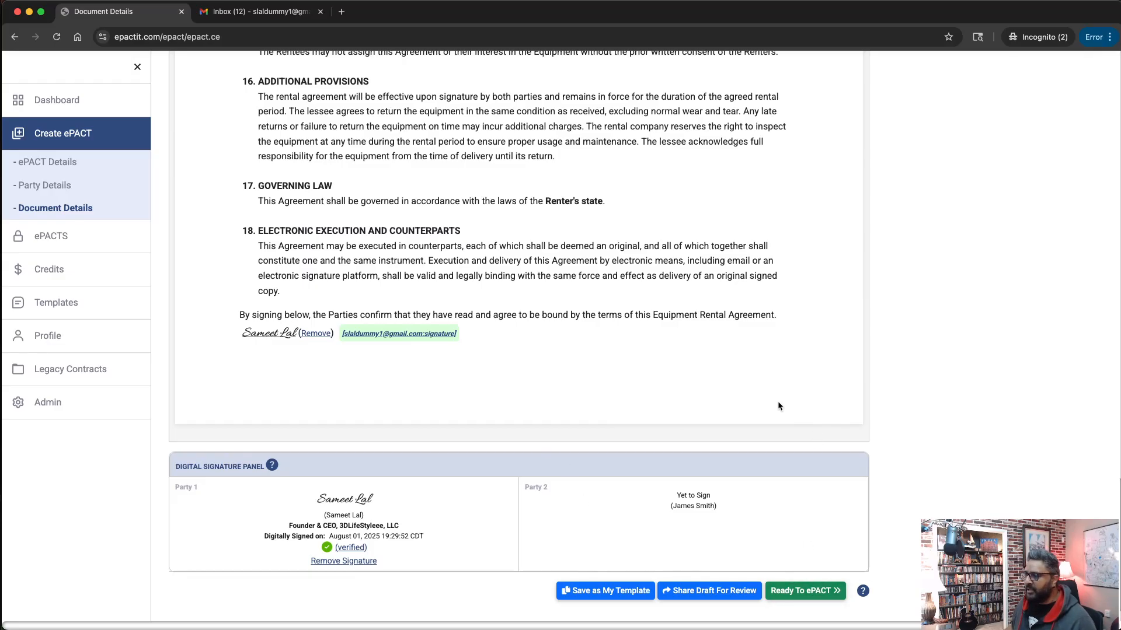
scroll(811, 468, "down", 1)
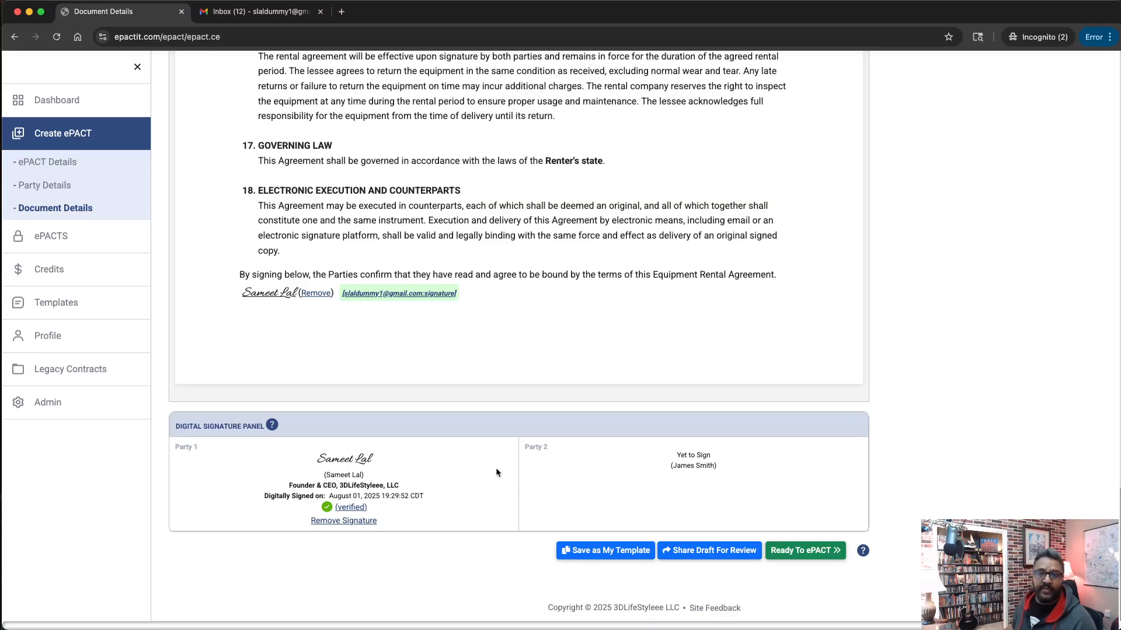
scroll(497, 461, "up", 20)
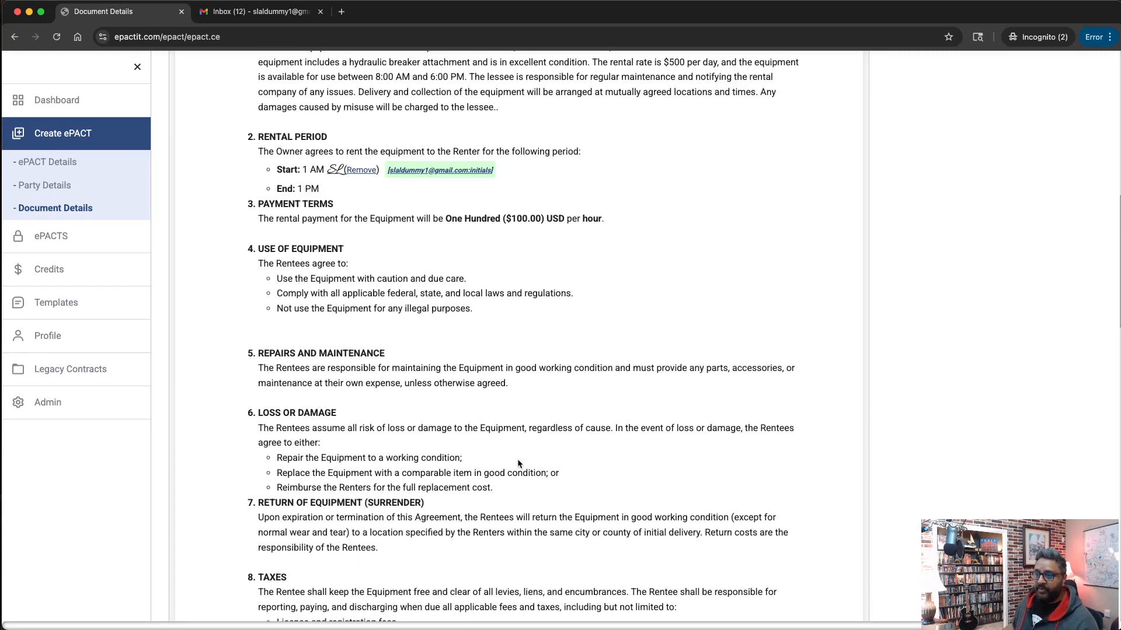
scroll(518, 464, "down", 10)
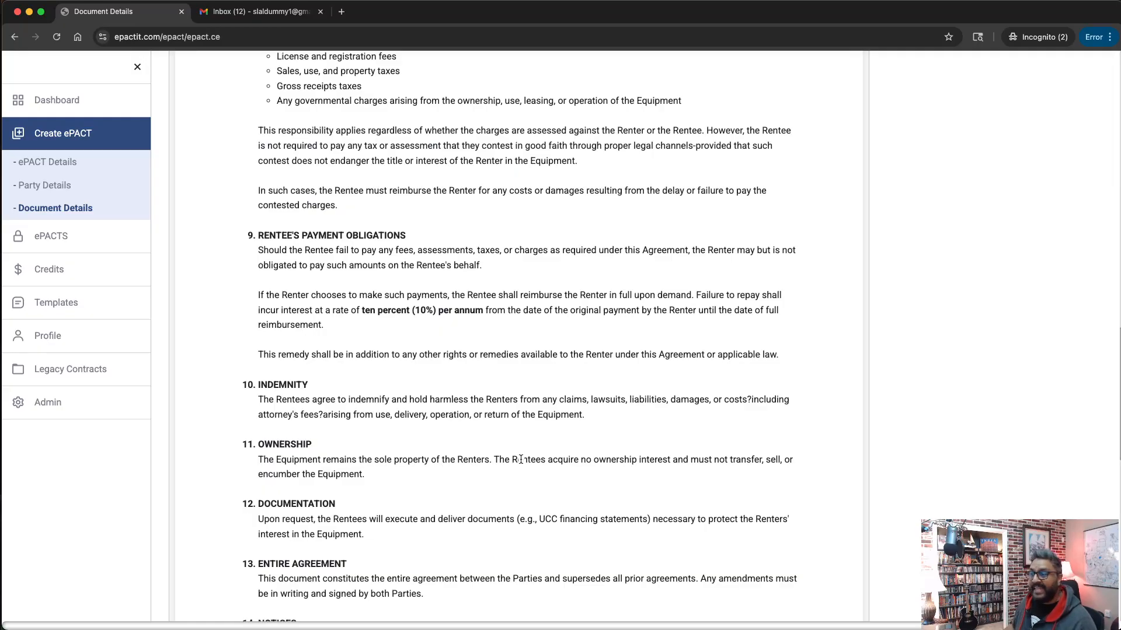
scroll(521, 457, "down", 10)
left_click(596, 551)
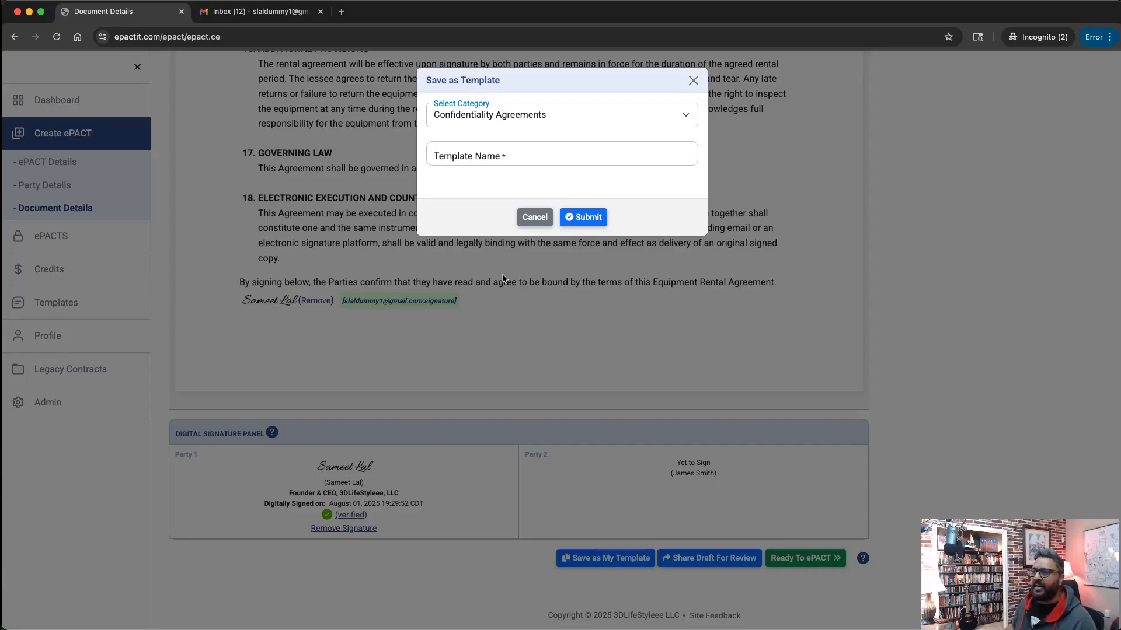
left_click(524, 220)
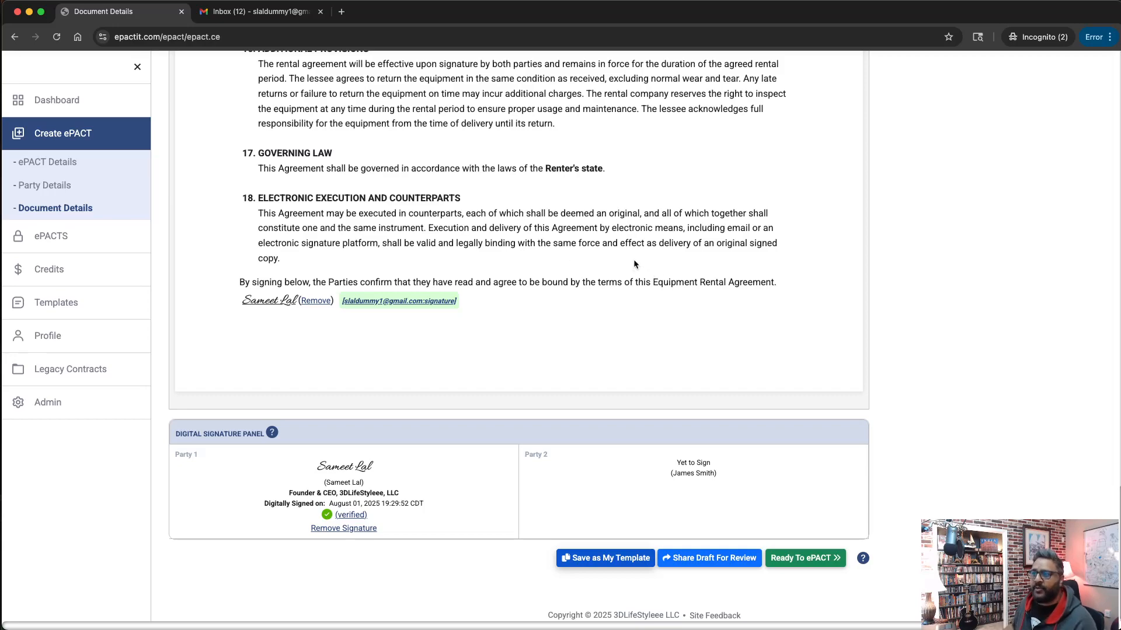
scroll(634, 263, "up", 20)
scroll(634, 263, "up", 10)
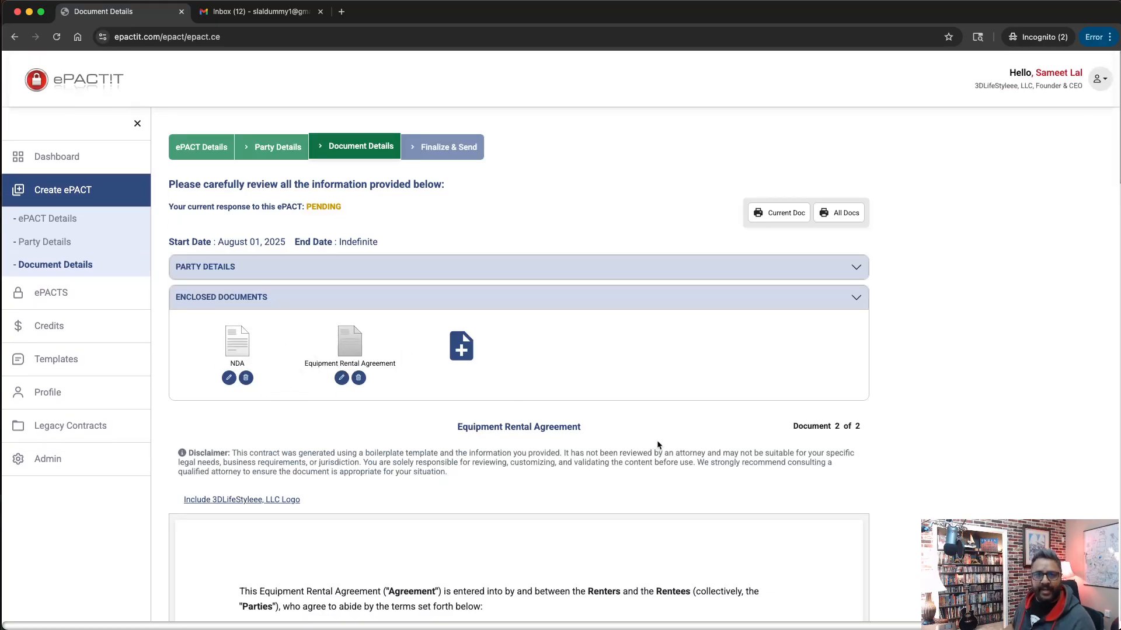
scroll(657, 440, "down", 12)
scroll(659, 437, "down", 15)
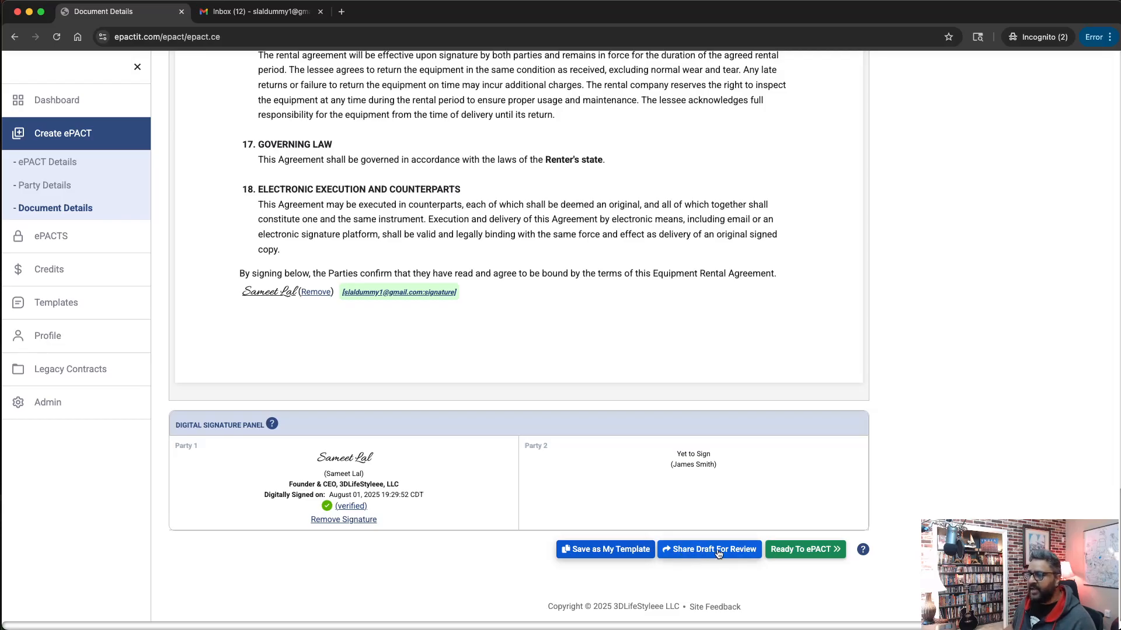
left_click(684, 551)
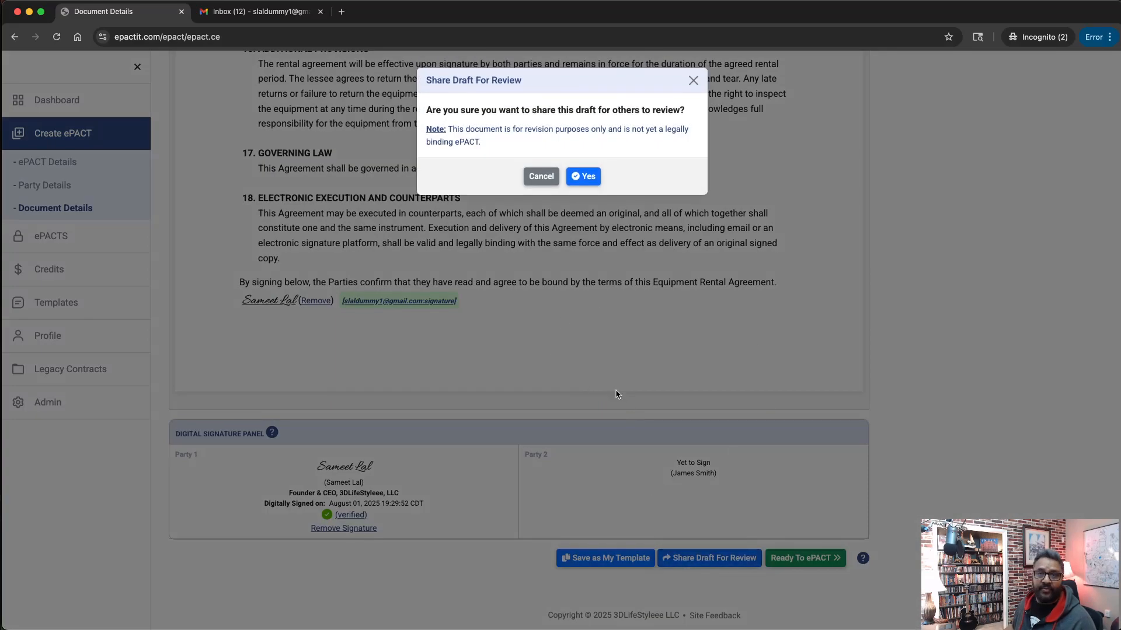
left_click(541, 176)
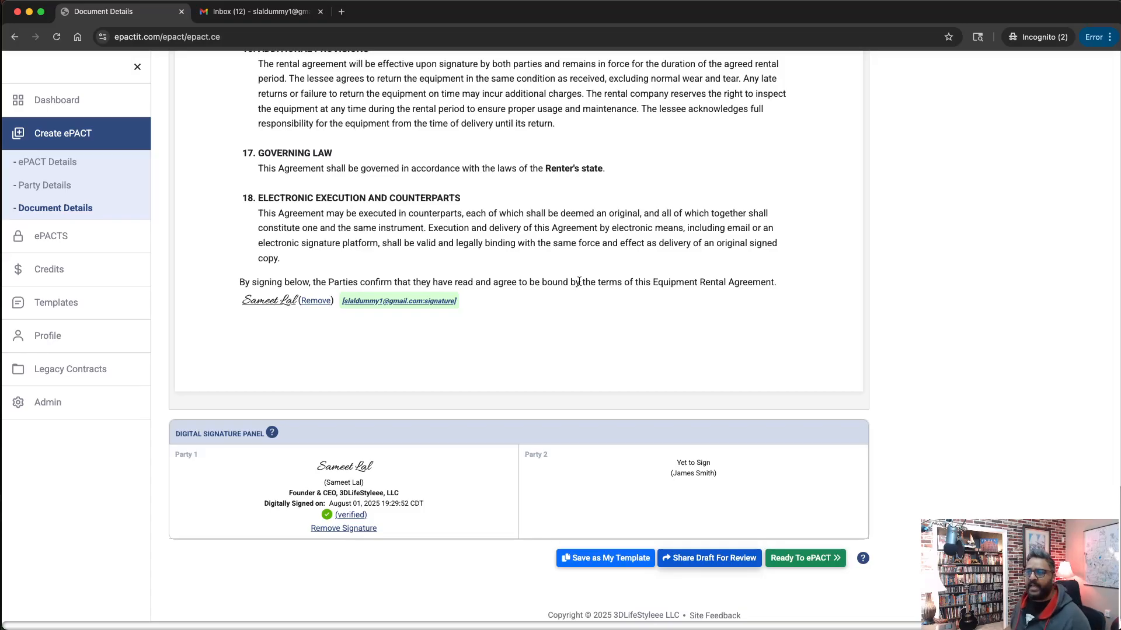
scroll(584, 292, "up", 15)
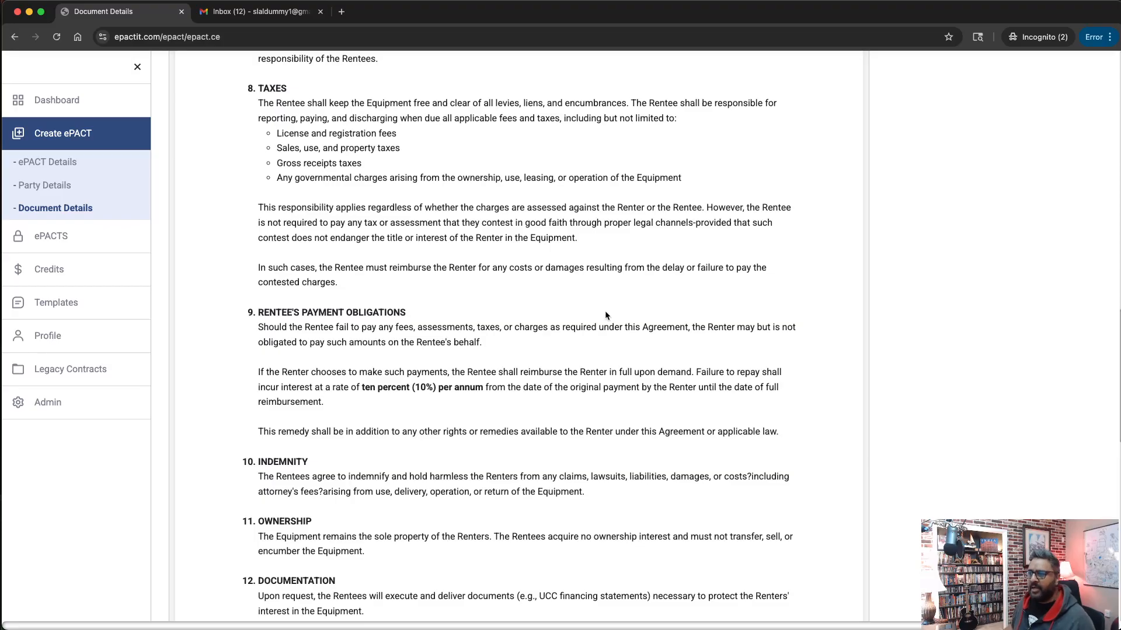
scroll(493, 357, "up", 5)
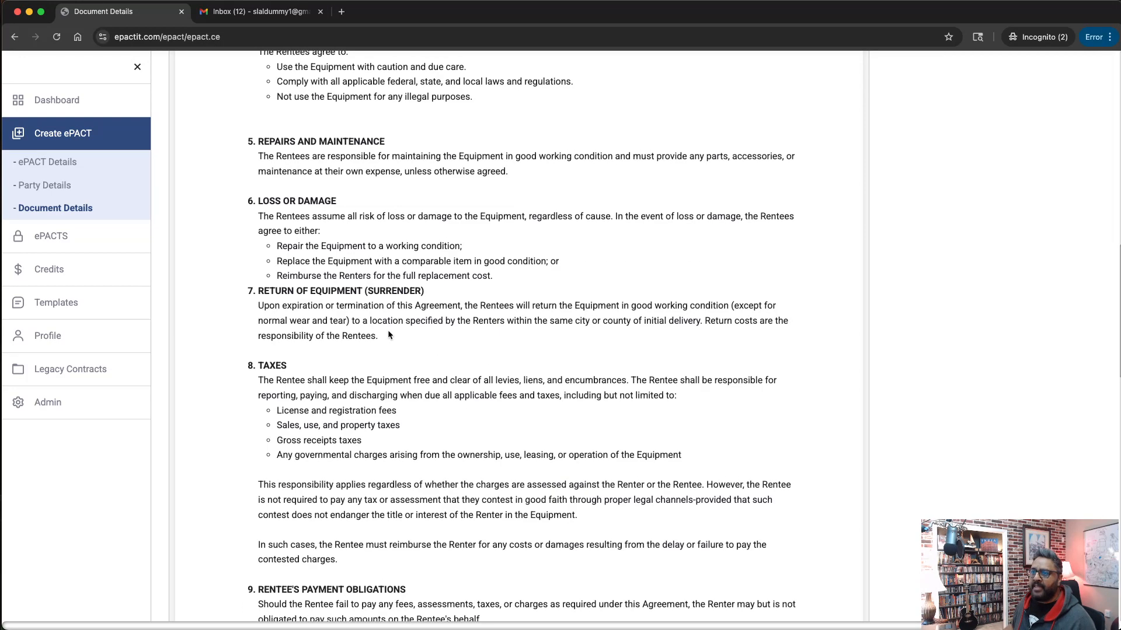
left_click_drag(257, 216, 378, 263)
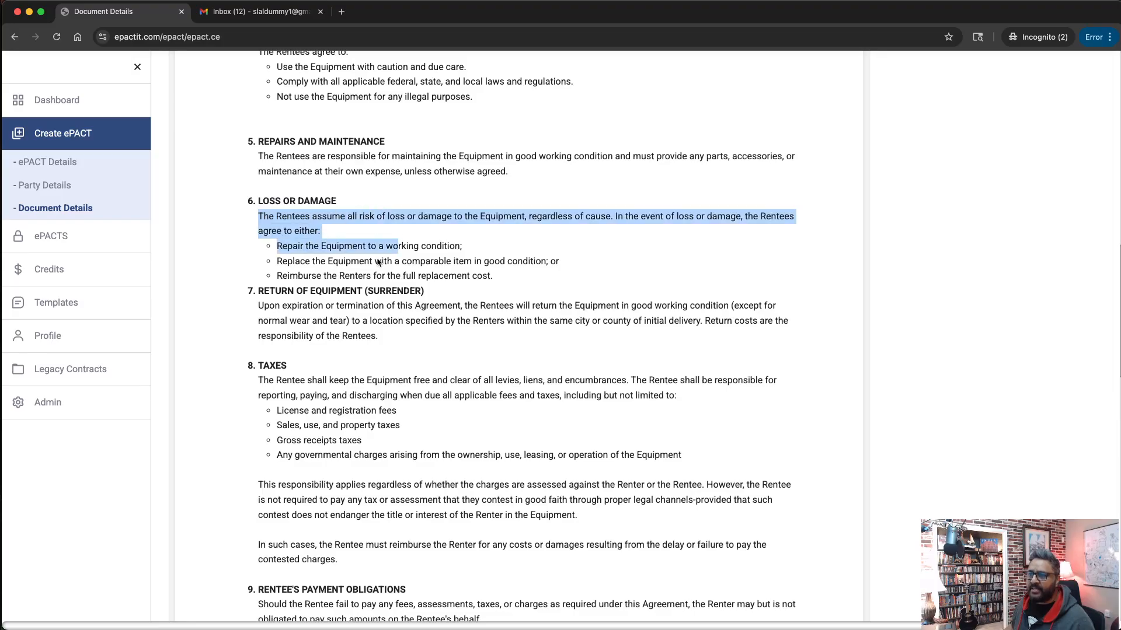
left_click_drag(258, 336, 427, 348)
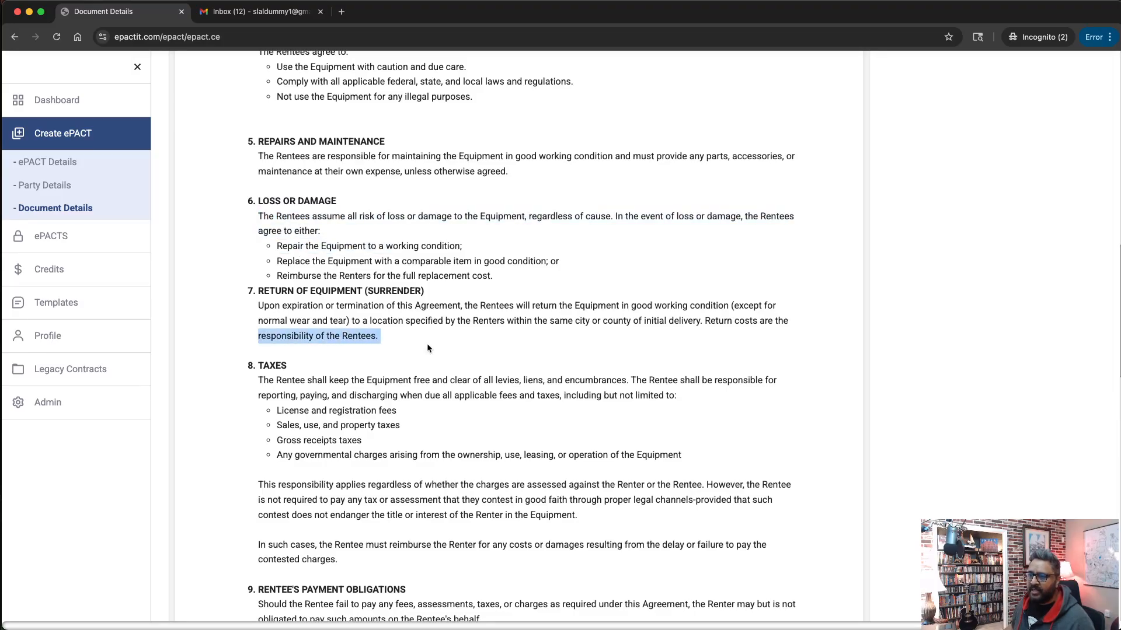
scroll(509, 341, "up", 5)
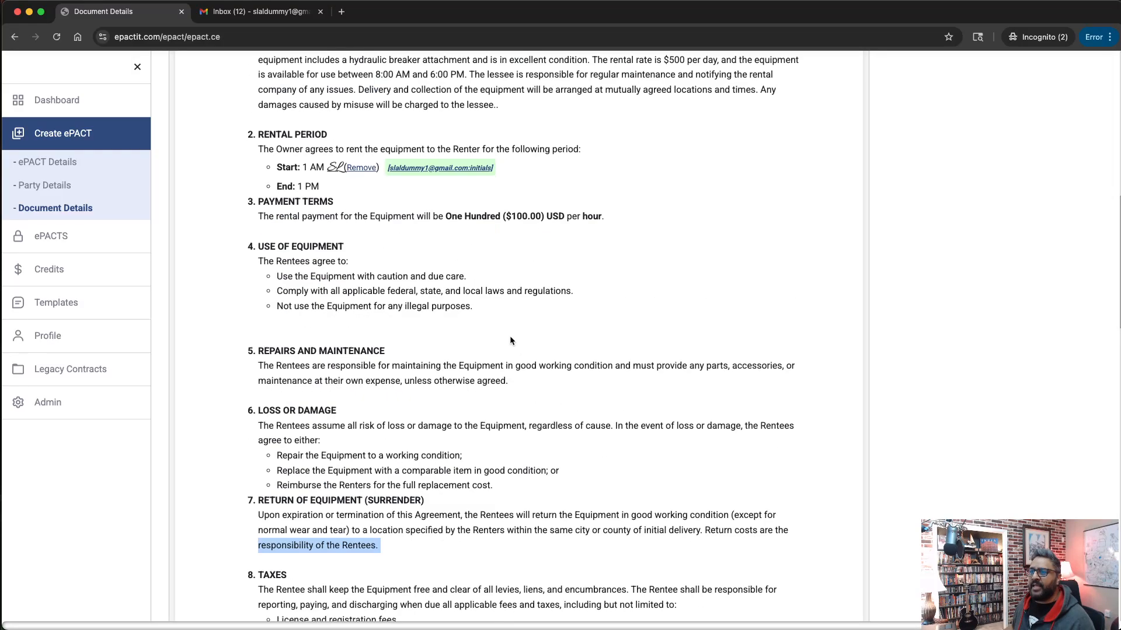
scroll(510, 341, "down", 20)
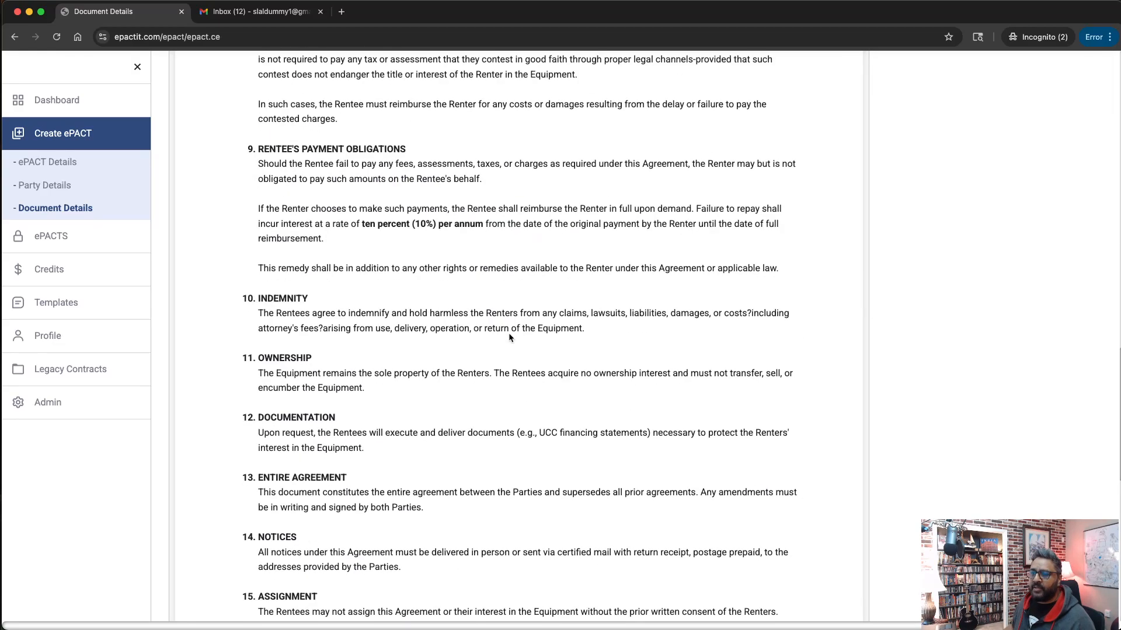
scroll(509, 334, "down", 3)
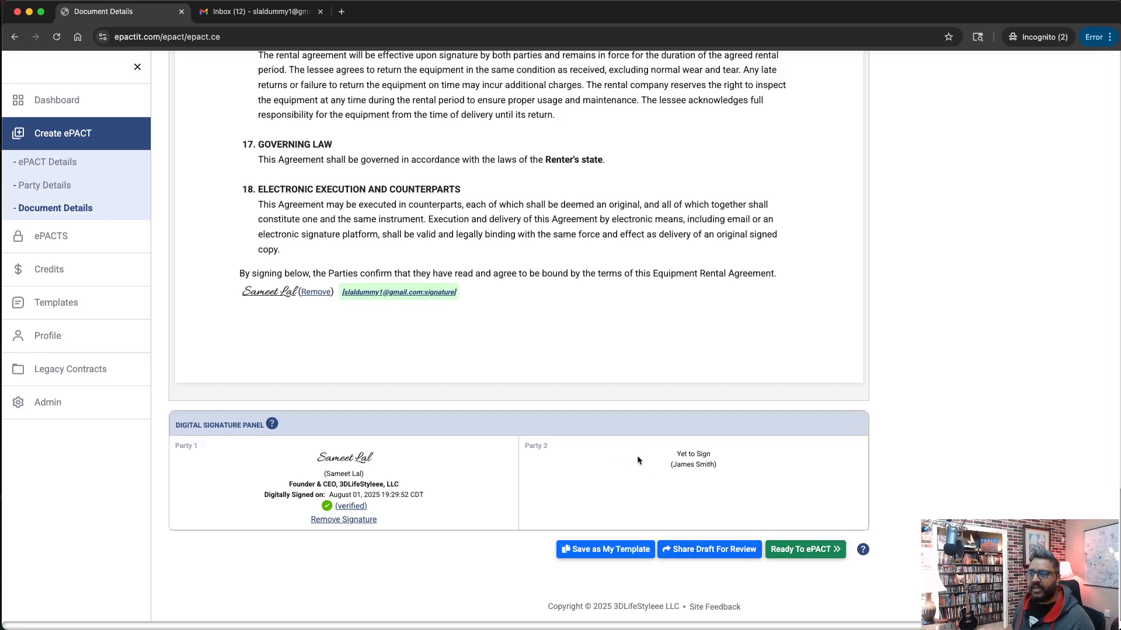
scroll(646, 449, "up", 20)
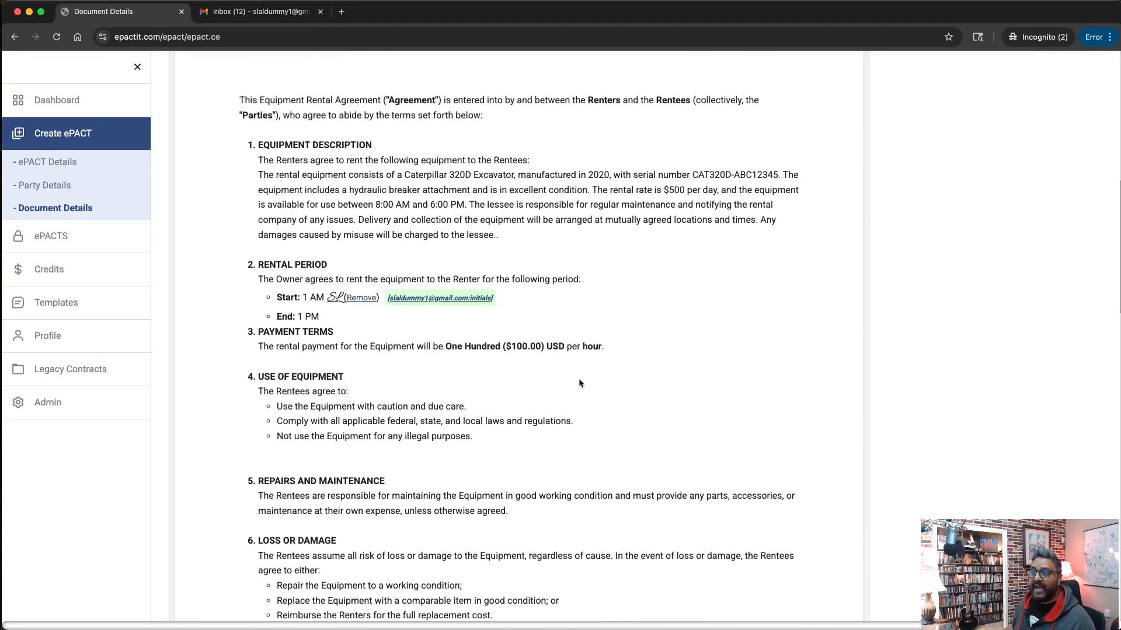
scroll(579, 382, "down", 3)
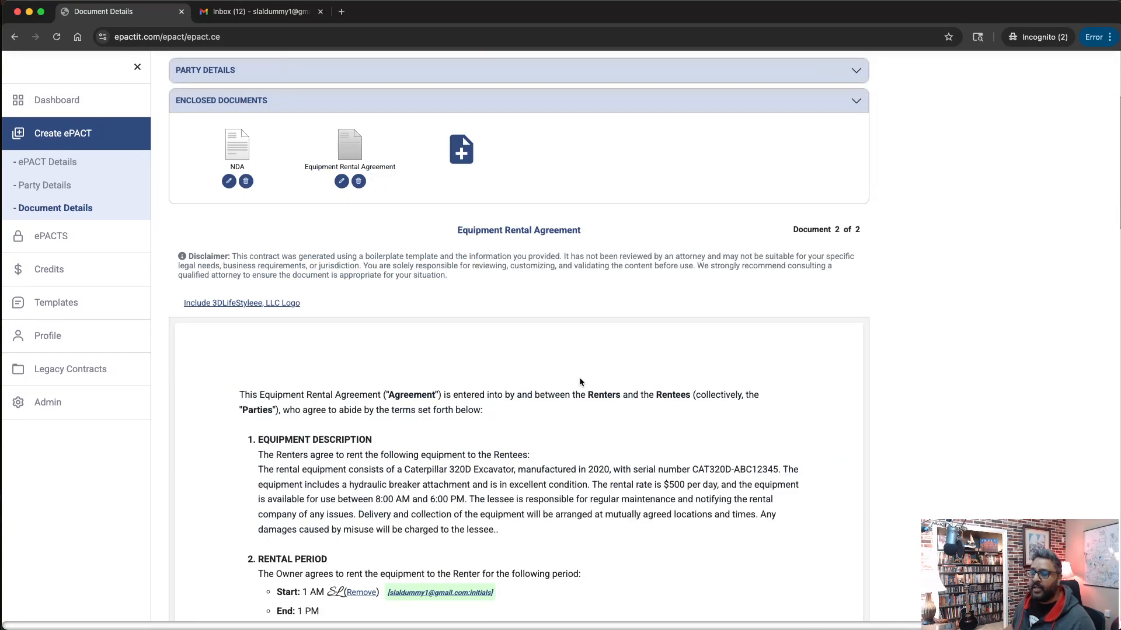
scroll(588, 377, "down", 3)
scroll(638, 380, "up", 5)
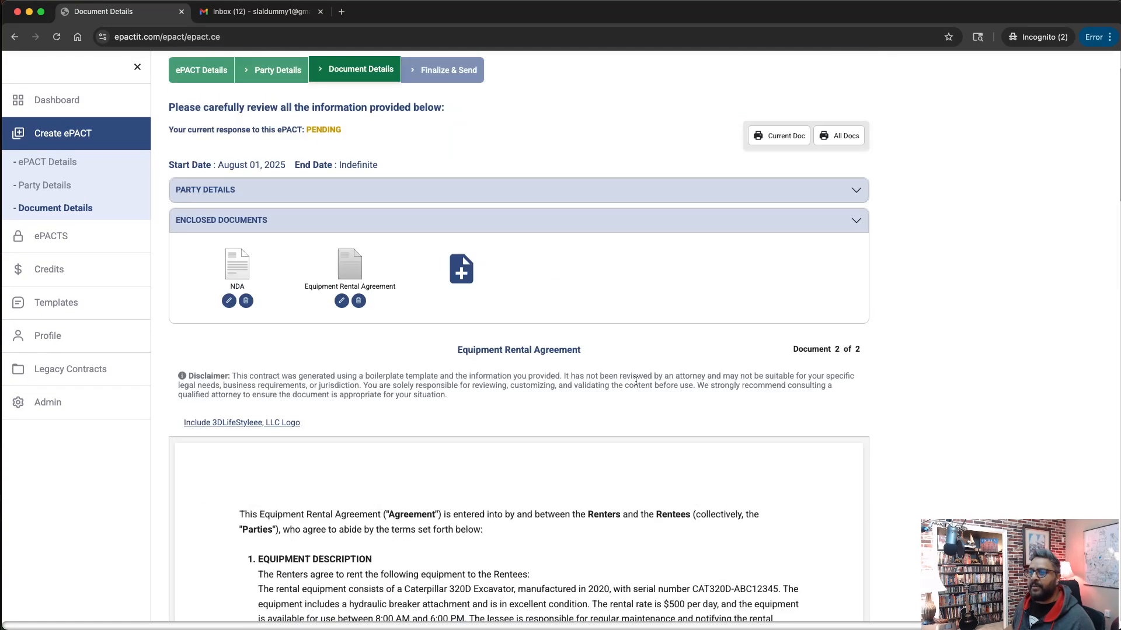
scroll(649, 502, "down", 3)
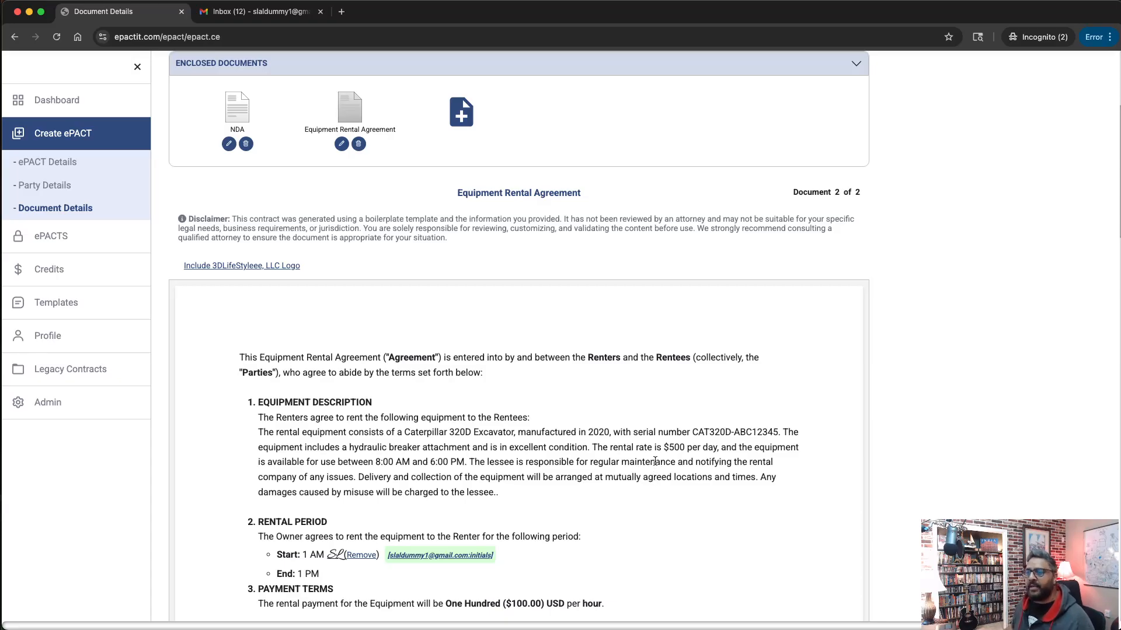
scroll(654, 461, "up", 1)
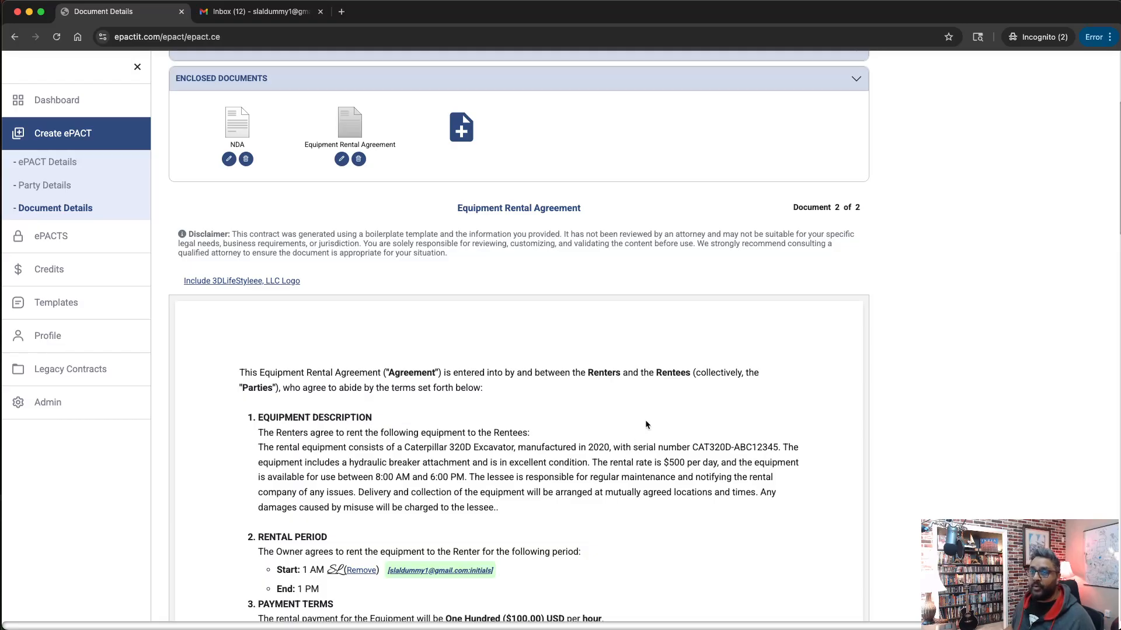
scroll(646, 419, "down", 15)
scroll(647, 416, "down", 5)
scroll(650, 416, "down", 3)
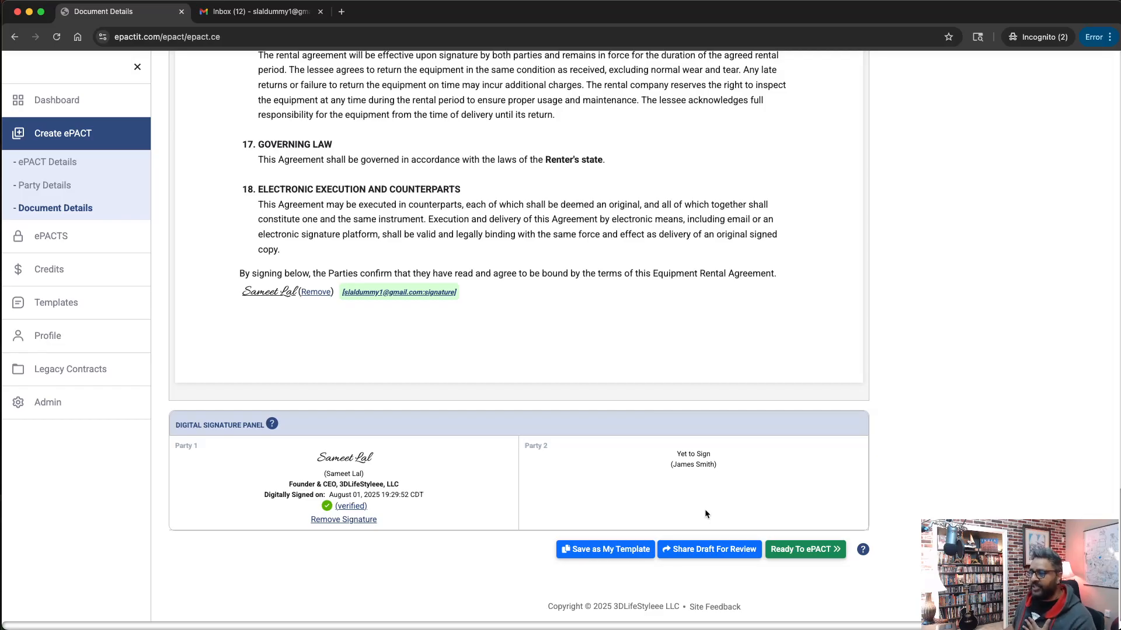
- Finalize the FB Demo Contract and send it after reviewing the ePACT Credit Summary
left_click(810, 550)
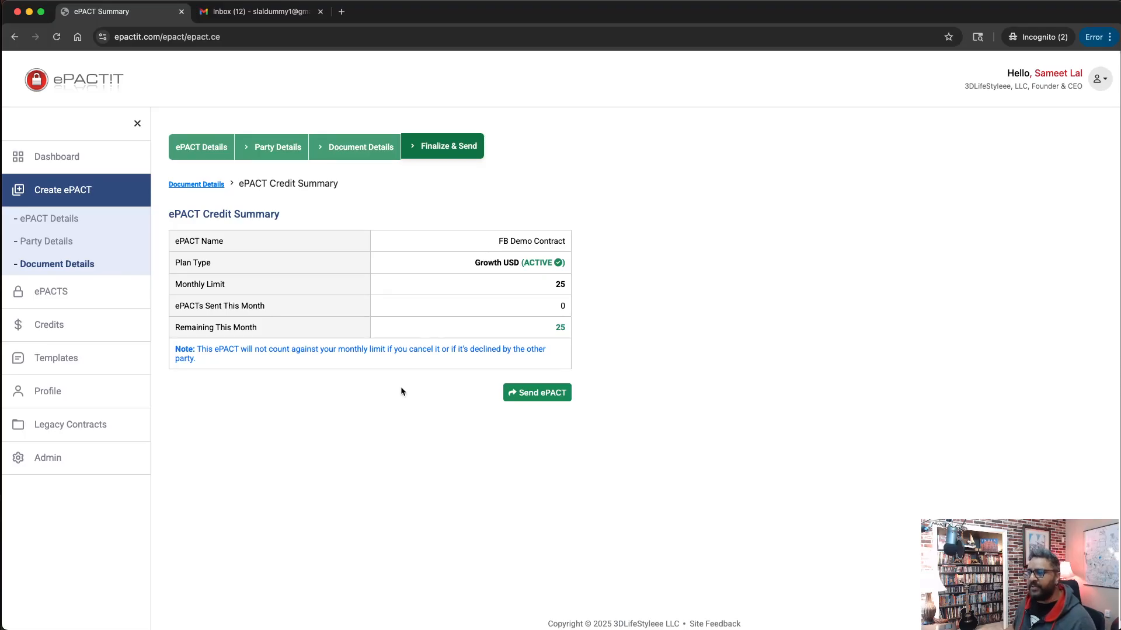
left_click(545, 398)
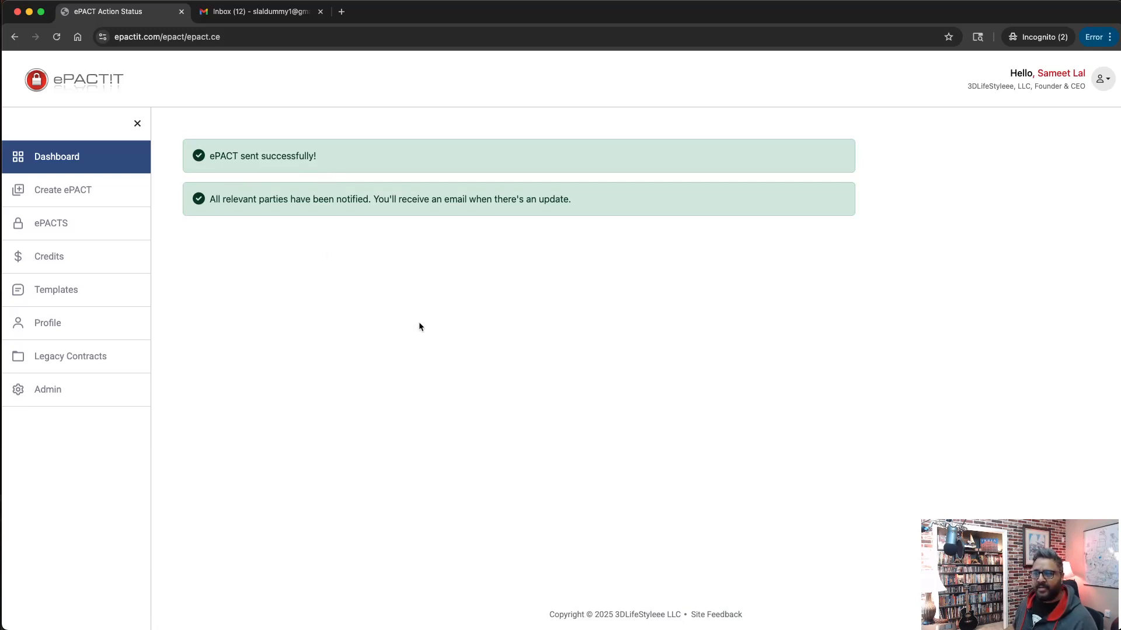
- From the dashboard, open the FB Demo Contract's audit trail
left_click(49, 159)
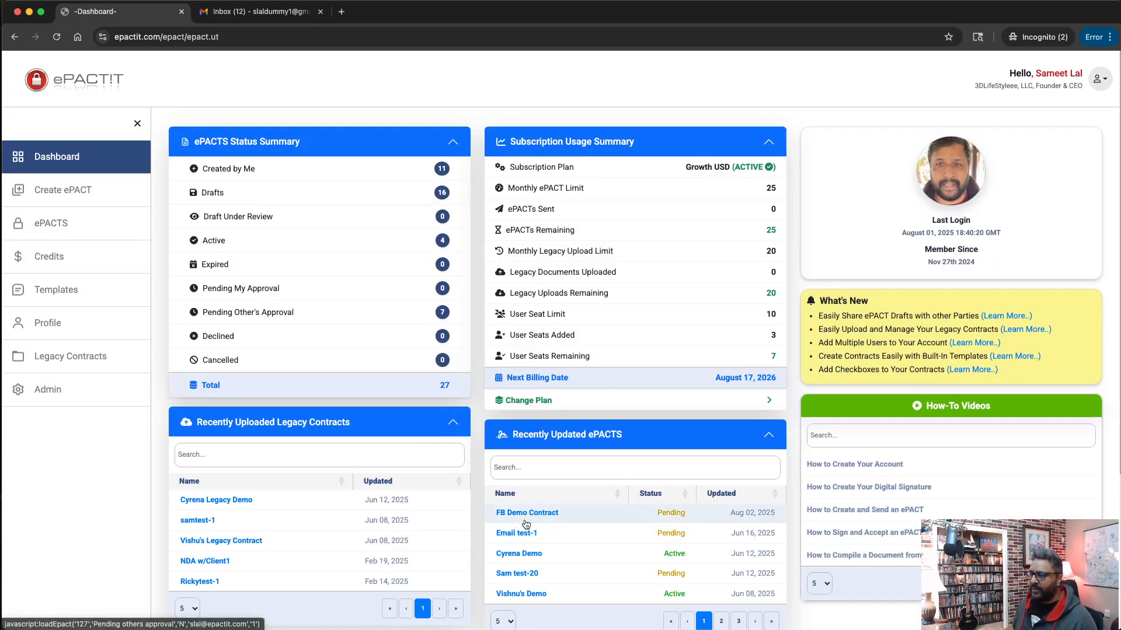
left_click(556, 513)
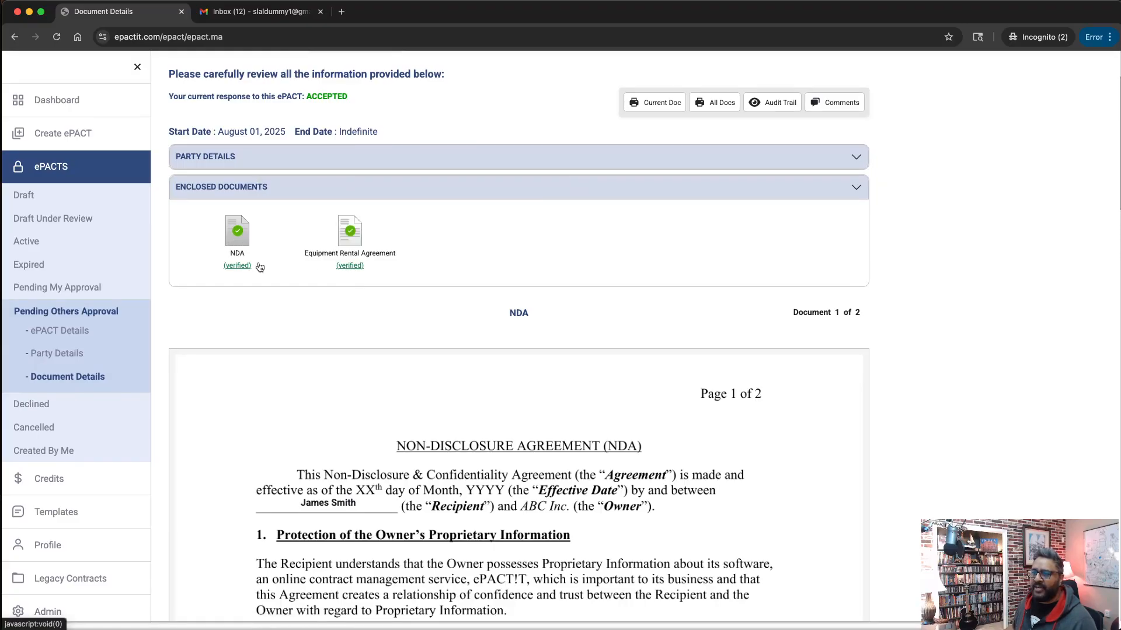
mouse_move(241, 267)
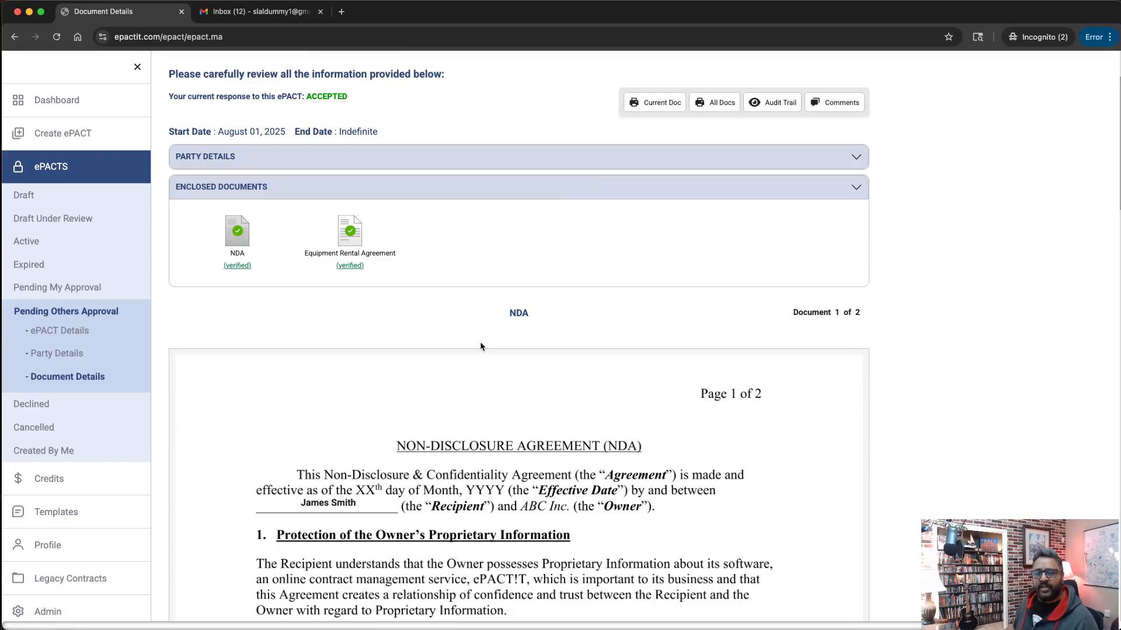
scroll(480, 346, "up", 3)
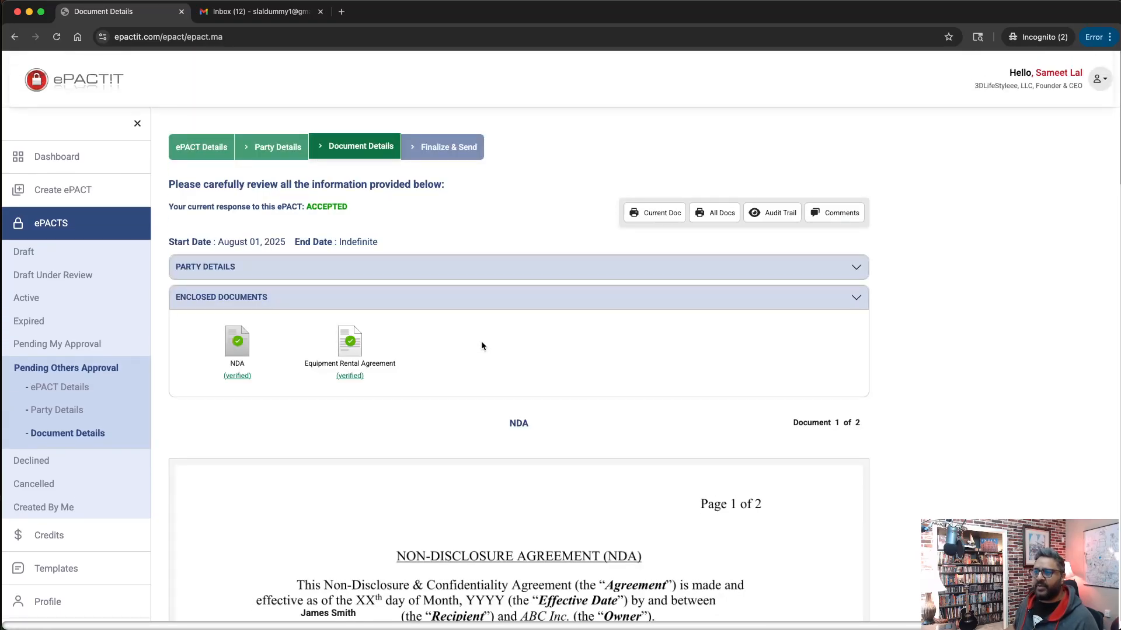
left_click(783, 213)
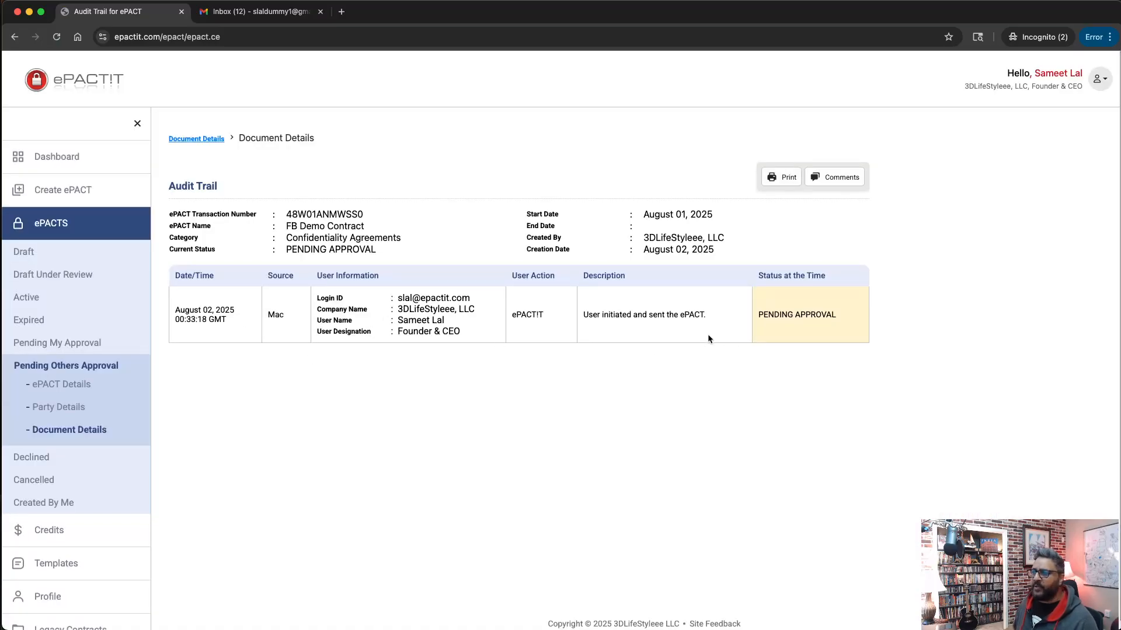
- Highlight the audit entry's date and PENDING APPROVAL status, then open the account menu
left_click_drag(236, 310, 174, 274)
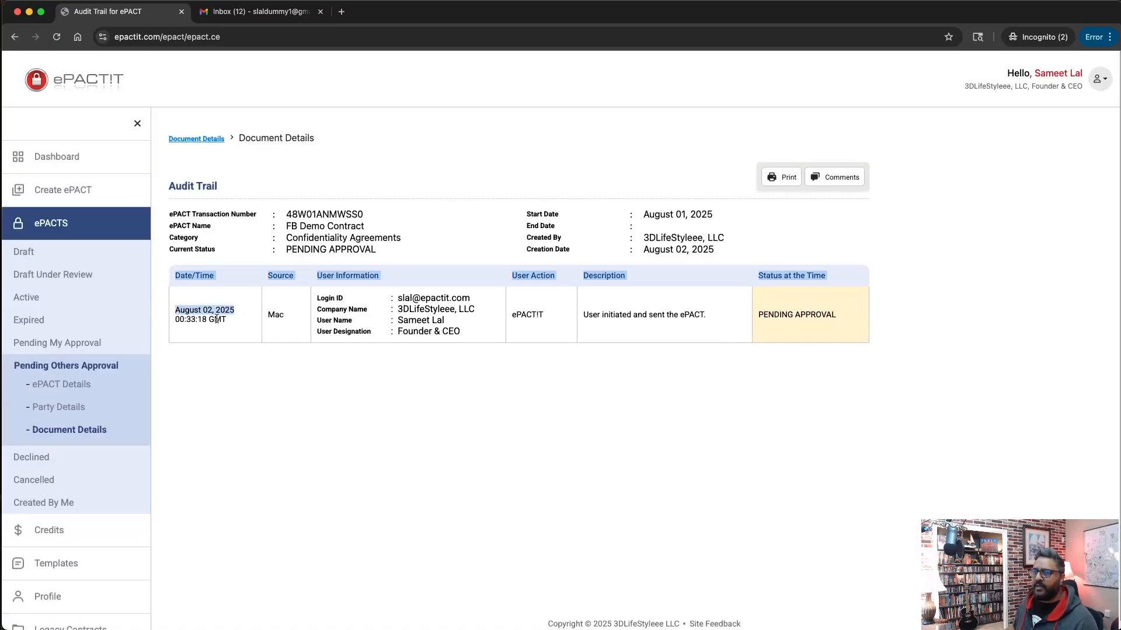
left_click(832, 357)
left_click_drag(841, 317, 750, 315)
left_click(669, 330)
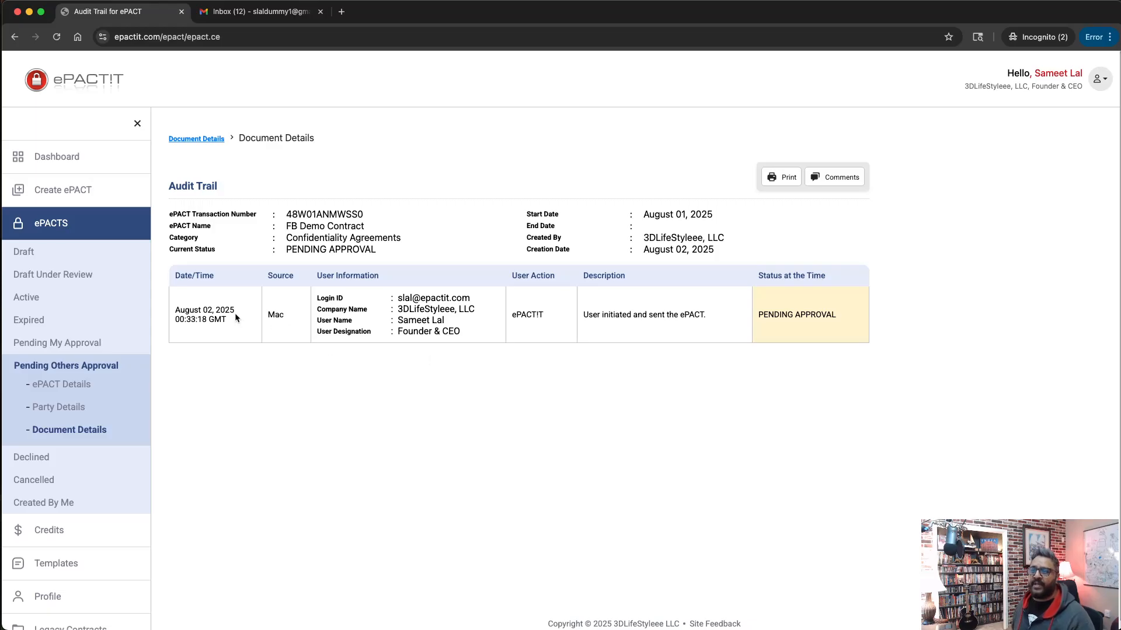
left_click_drag(194, 313, 185, 313)
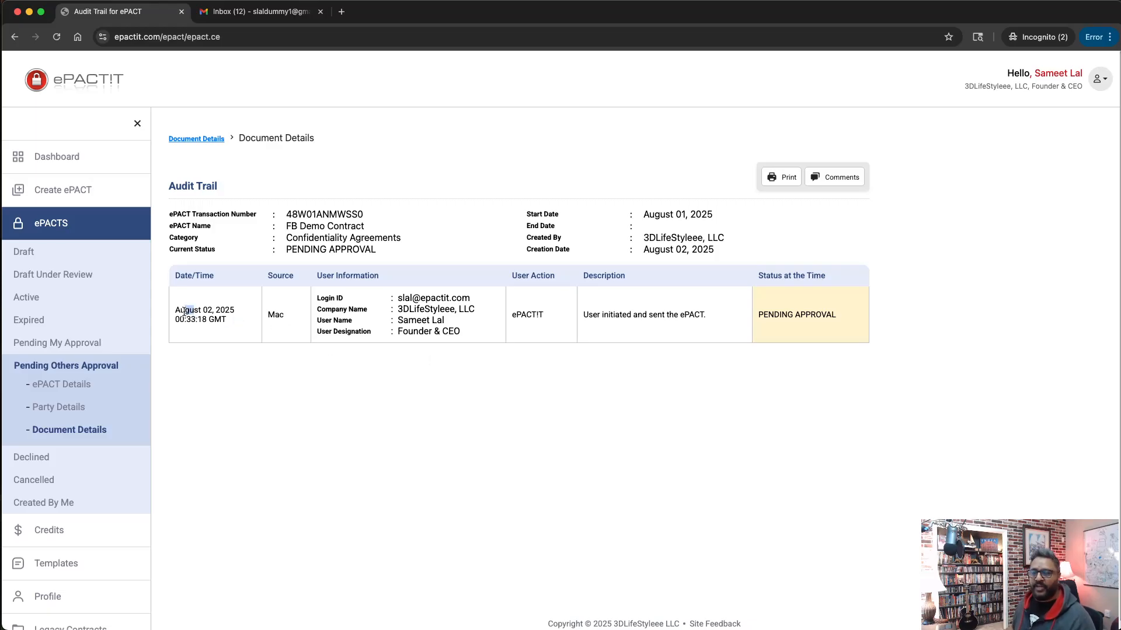
left_click(265, 355)
scroll(425, 414, "down", 1)
scroll(425, 413, "up", 1)
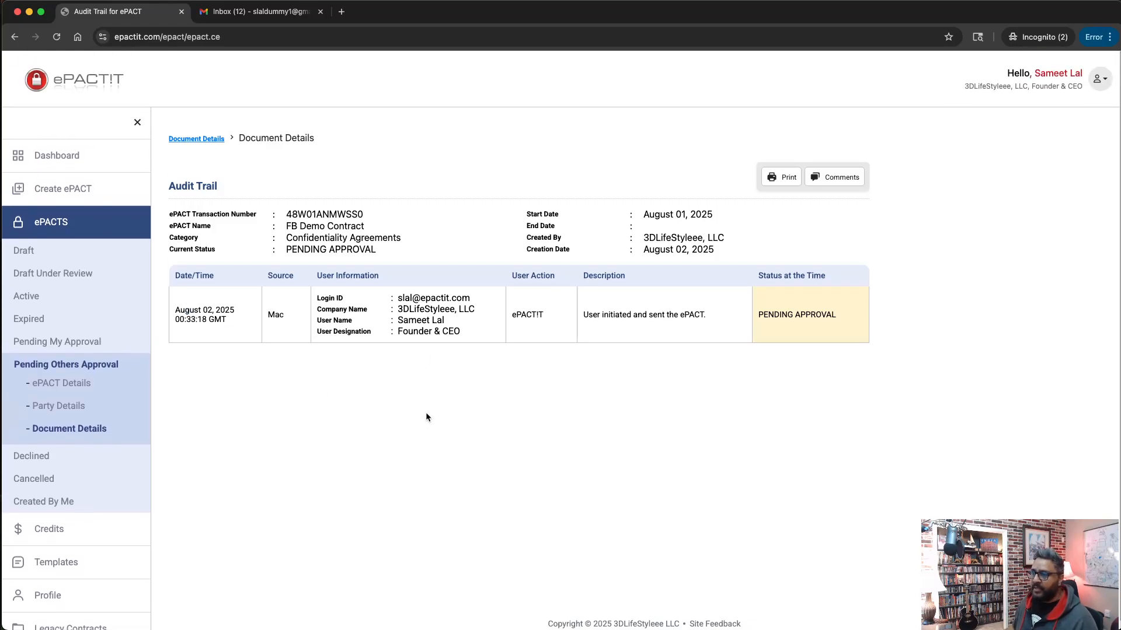
left_click(1100, 80)
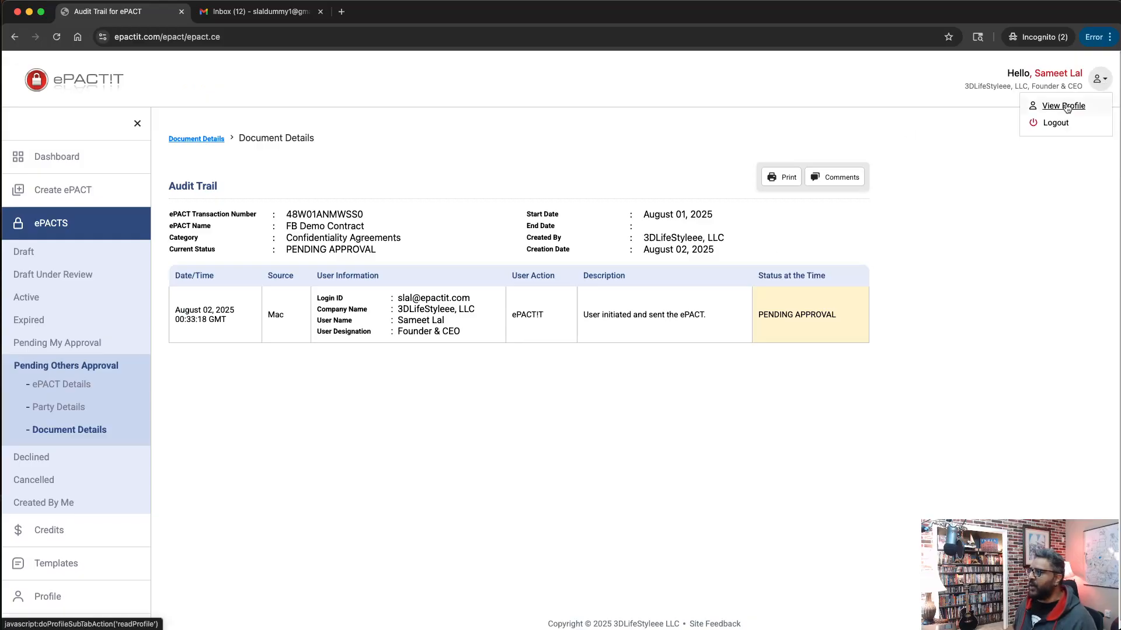
- Log the sender out of ePACT!T and switch to the Gmail inbox
left_click(1054, 123)
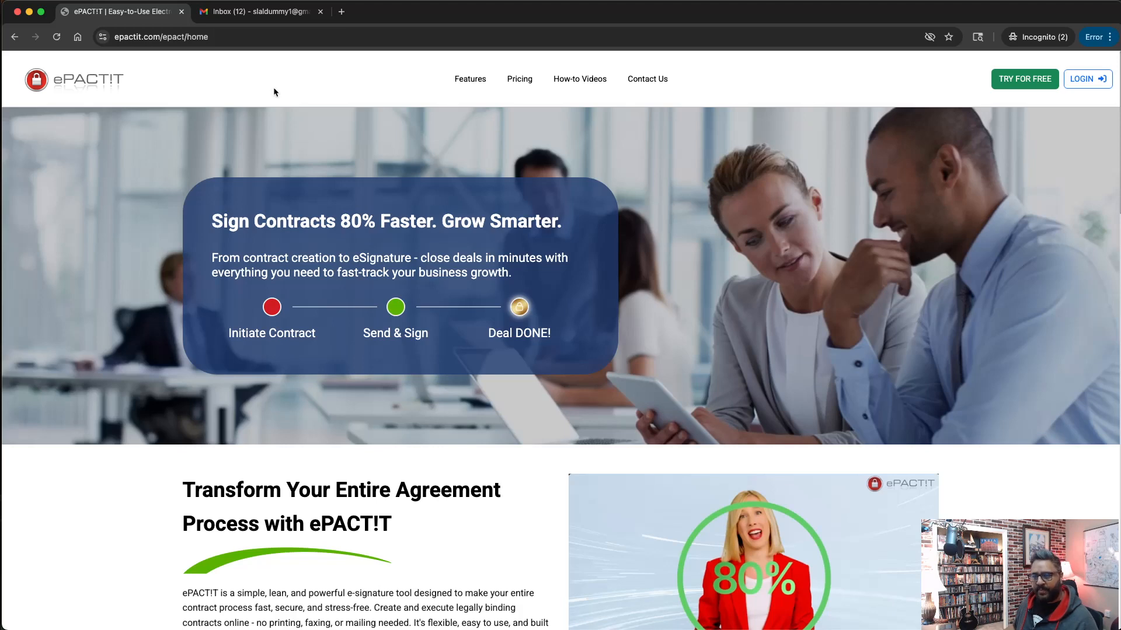
left_click(259, 11)
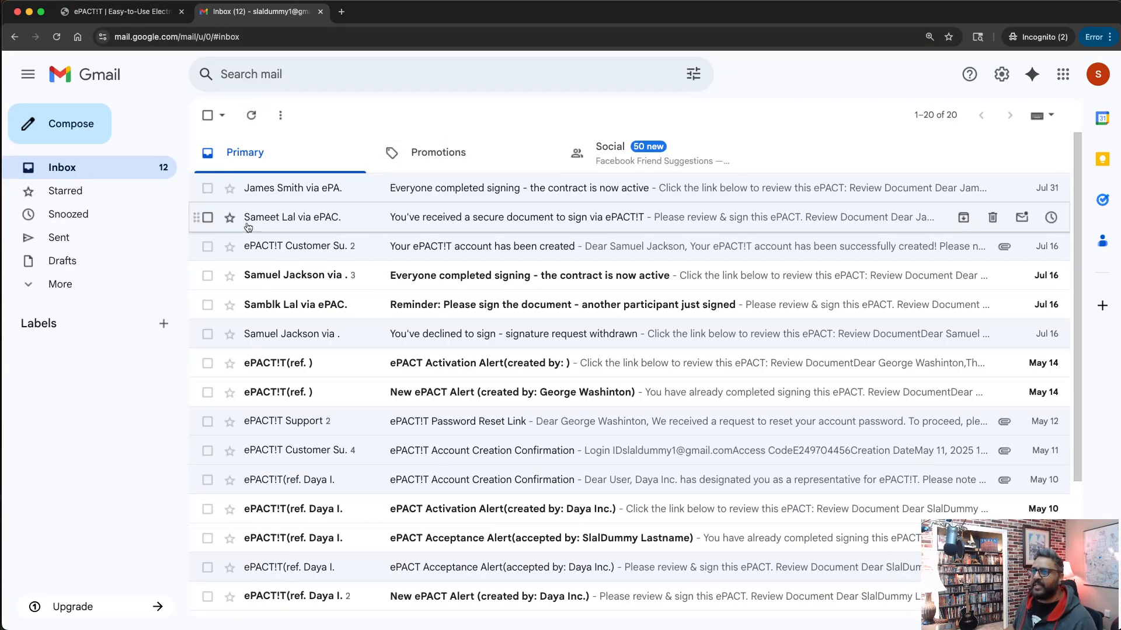
- Refresh the inbox and open the 'You've received a secure document to sign via ePACT!T' email
left_click(68, 173)
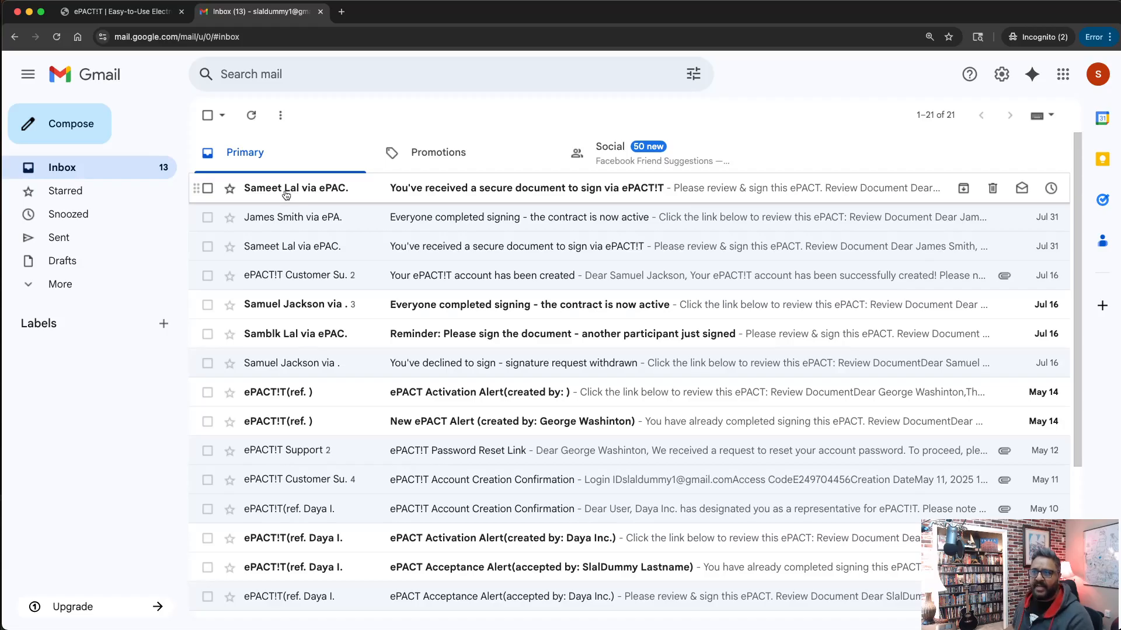
left_click(606, 189)
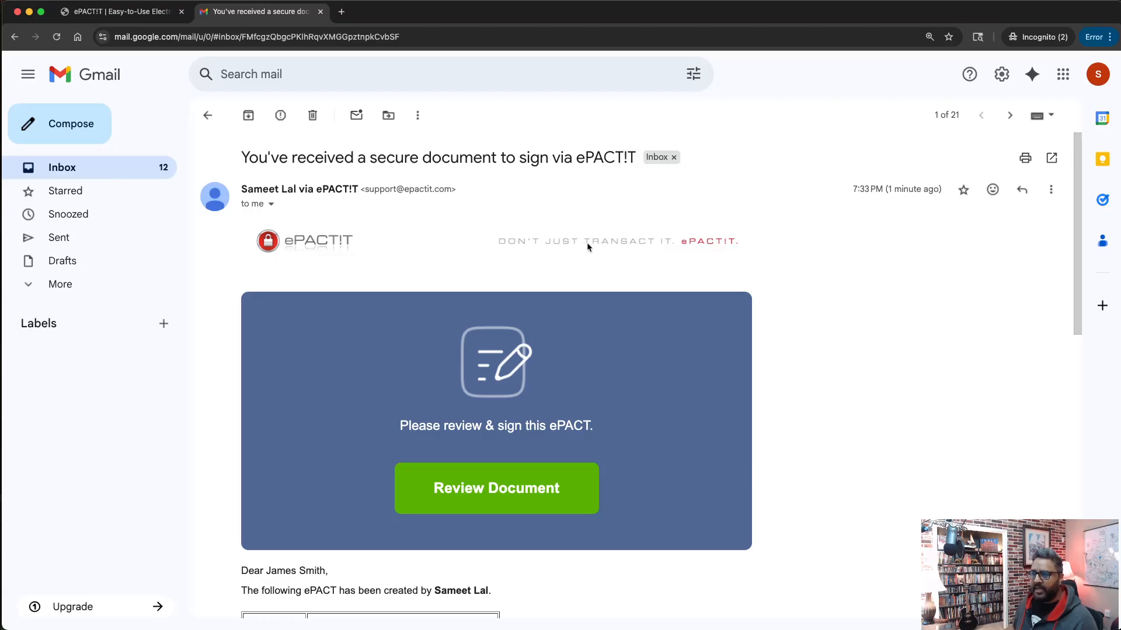
scroll(677, 496, "down", 5)
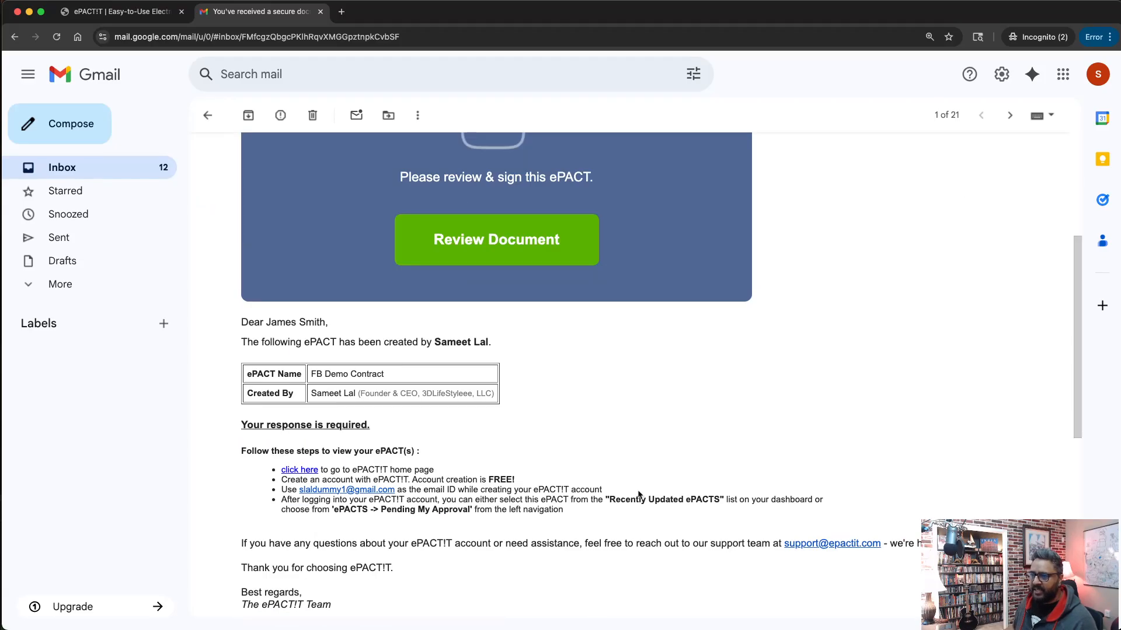
scroll(361, 449, "down", 1)
scroll(449, 445, "up", 4)
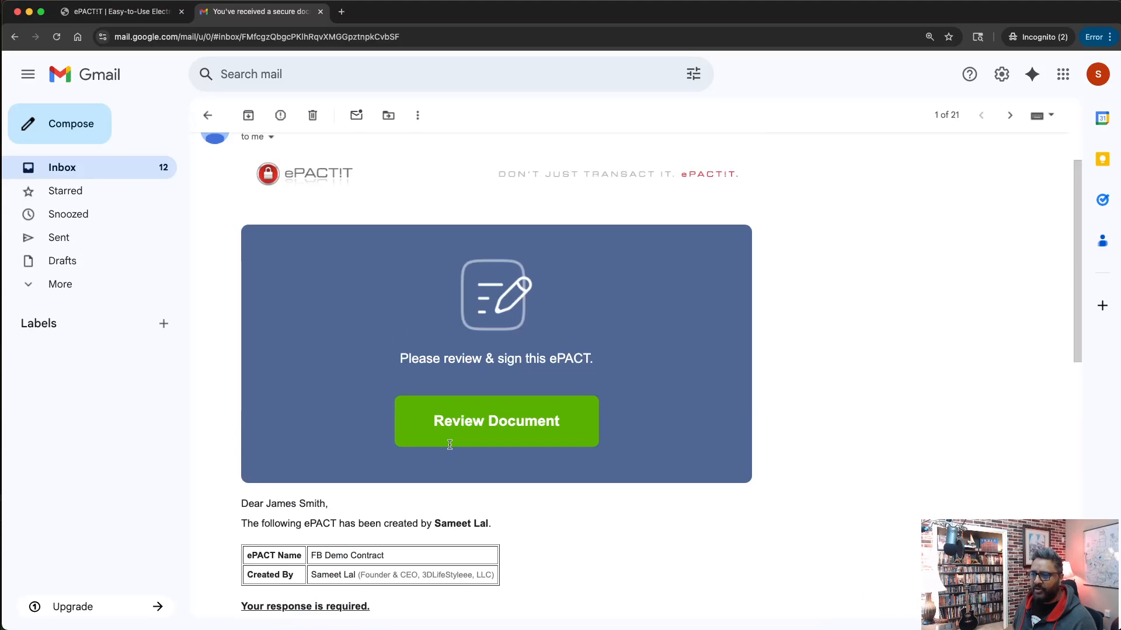
- Open the FB Demo Contract from the email, scroll through the NDA, and jump to its first checkbox
left_click(495, 428)
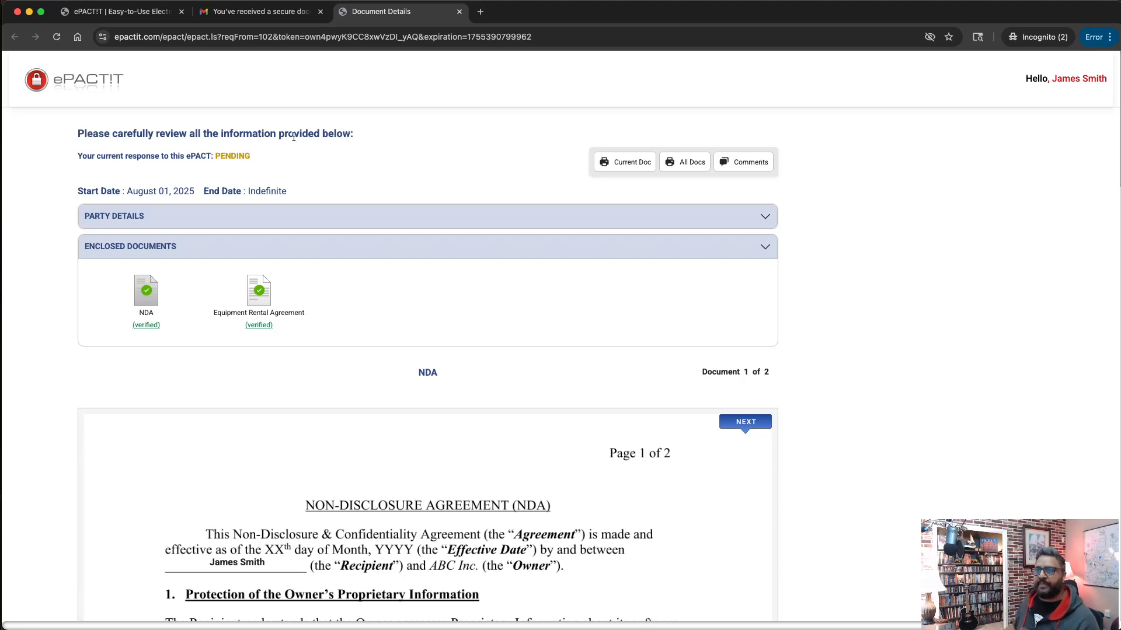
scroll(442, 306, "down", 6)
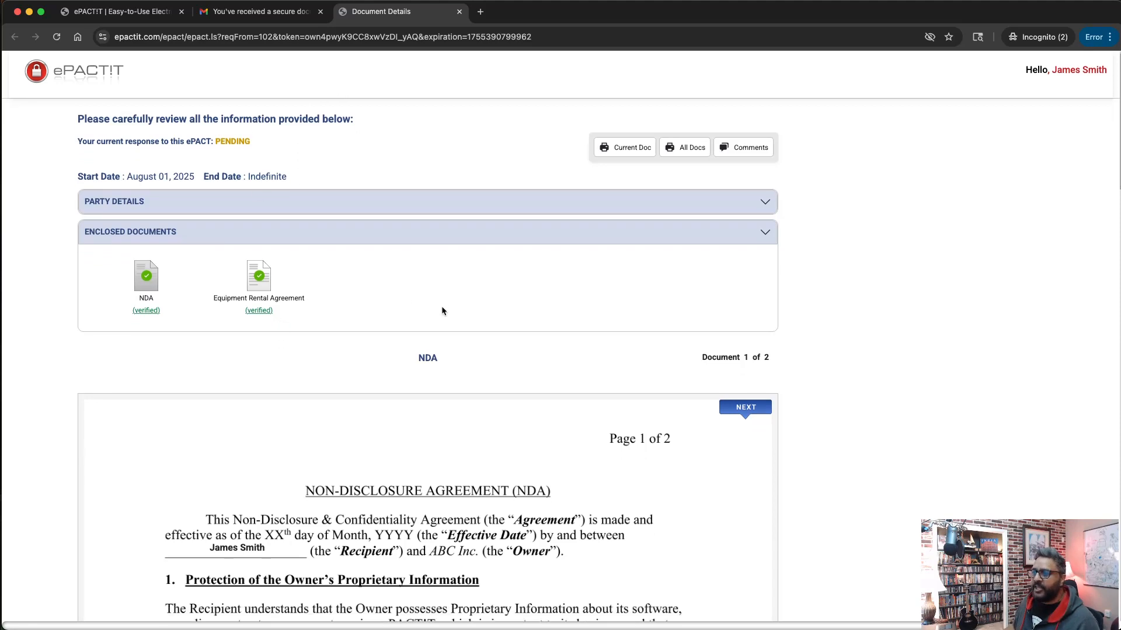
scroll(441, 307, "down", 7)
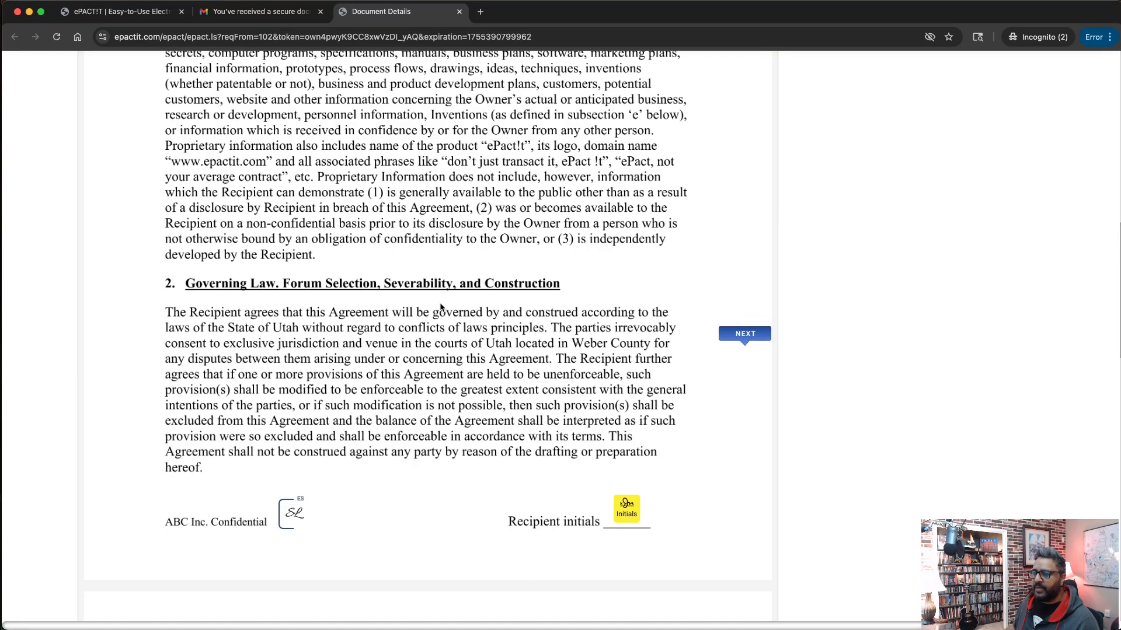
scroll(441, 306, "up", 12)
scroll(440, 306, "down", 20)
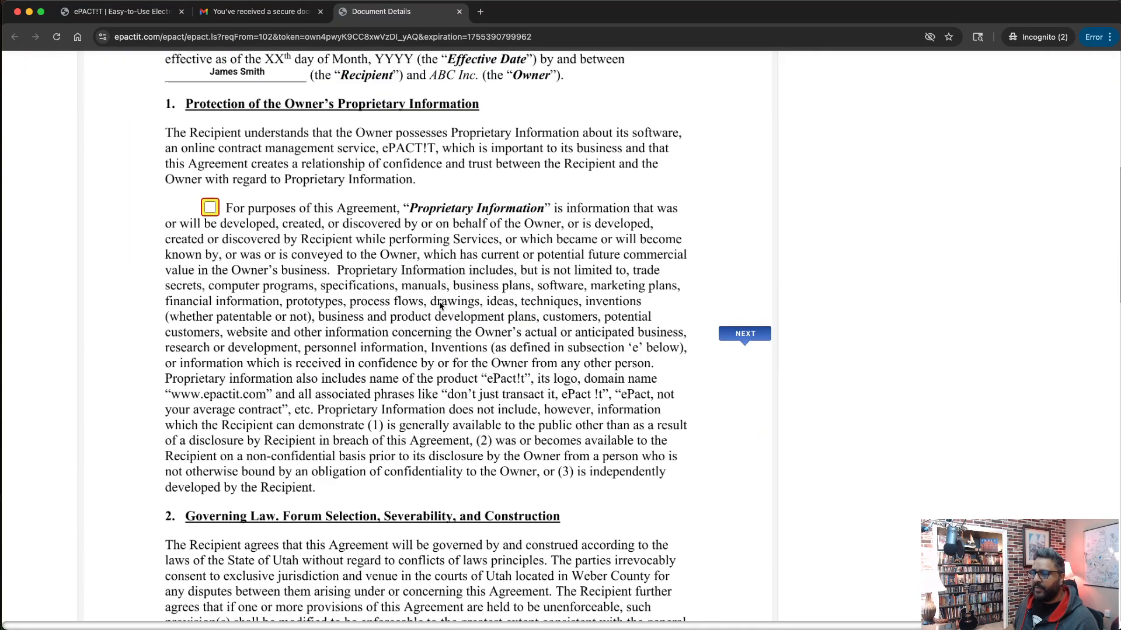
scroll(441, 306, "up", 20)
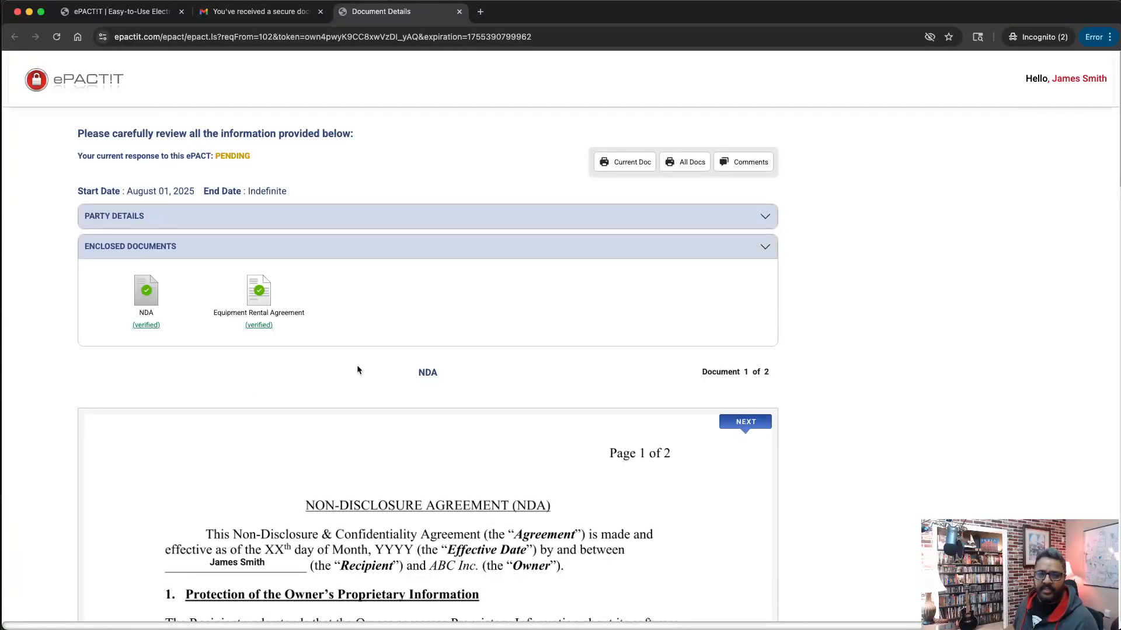
left_click(740, 422)
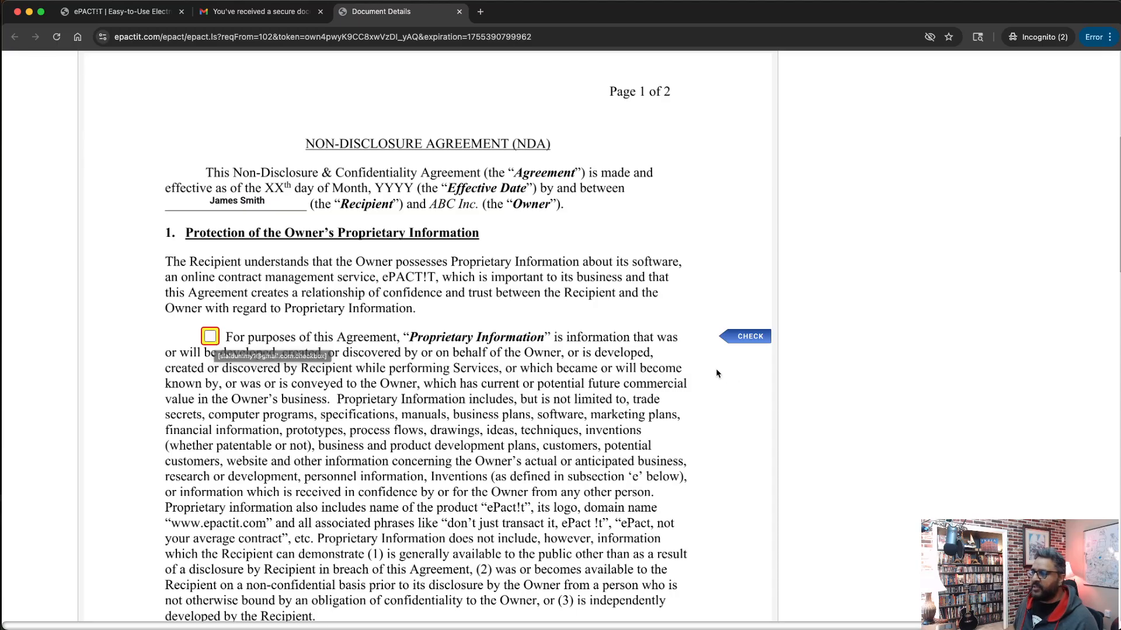
- Tick the Proprietary Information checkbox and start the recipient's initials field
left_click(748, 340)
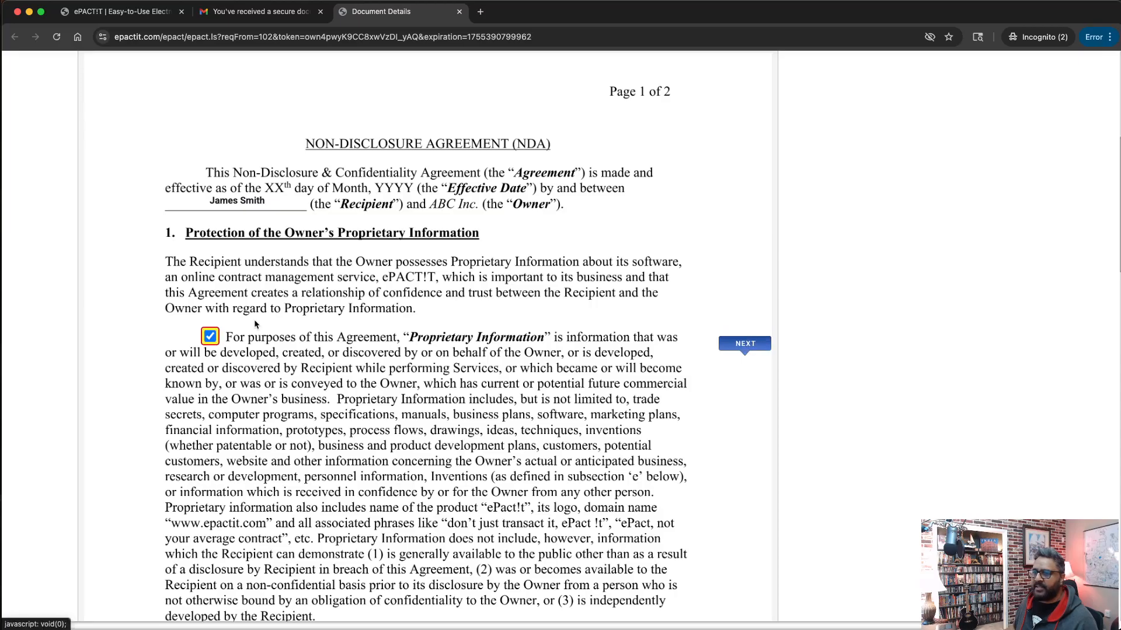
left_click(760, 344)
left_click(761, 343)
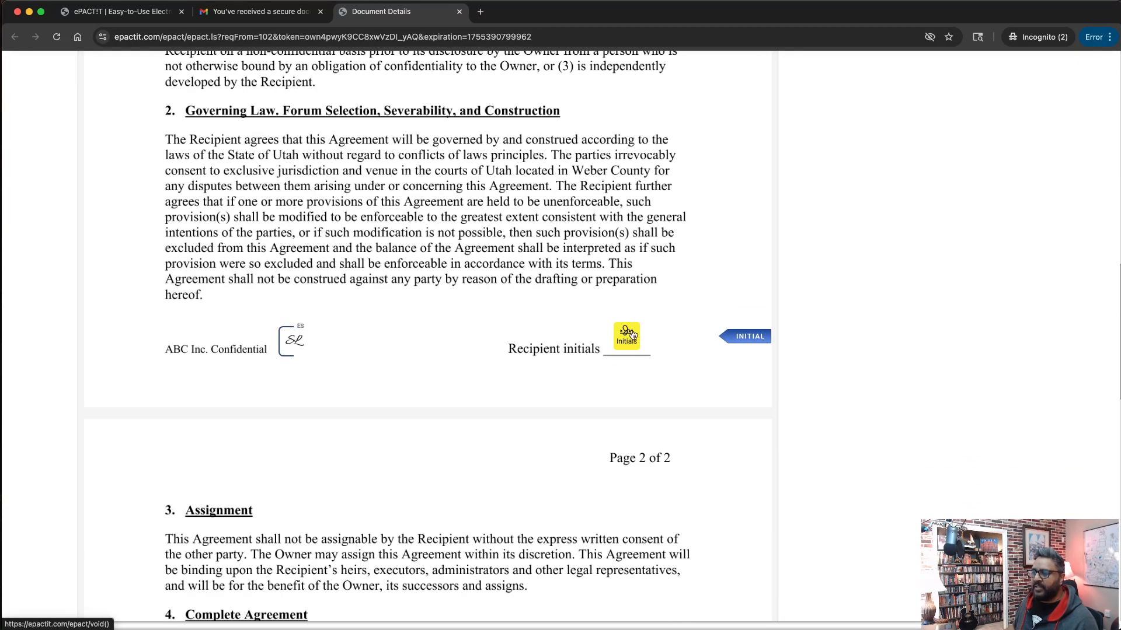
left_click(750, 338)
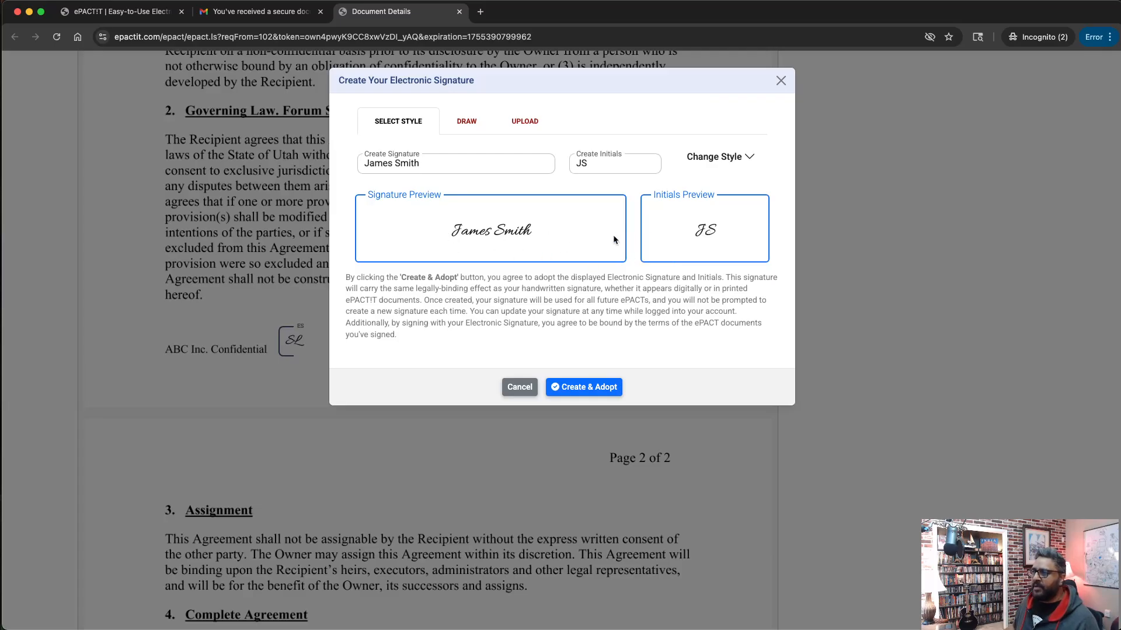
- Try the Draw and Upload options, then adopt the script-style signature and initials
left_click(732, 164)
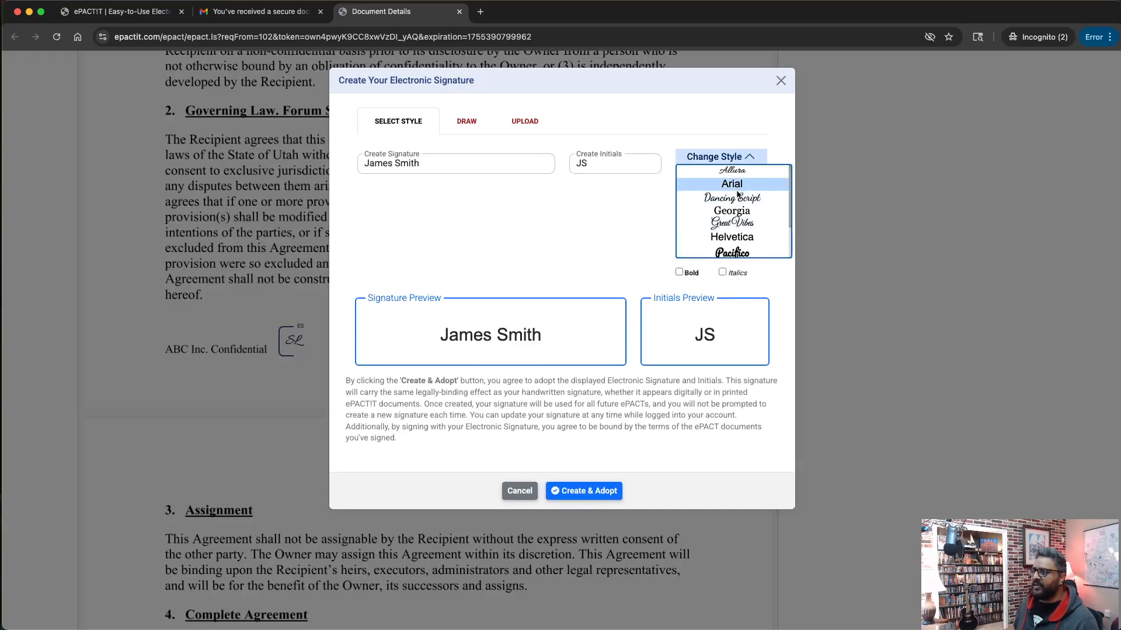
left_click(609, 167)
left_click(461, 120)
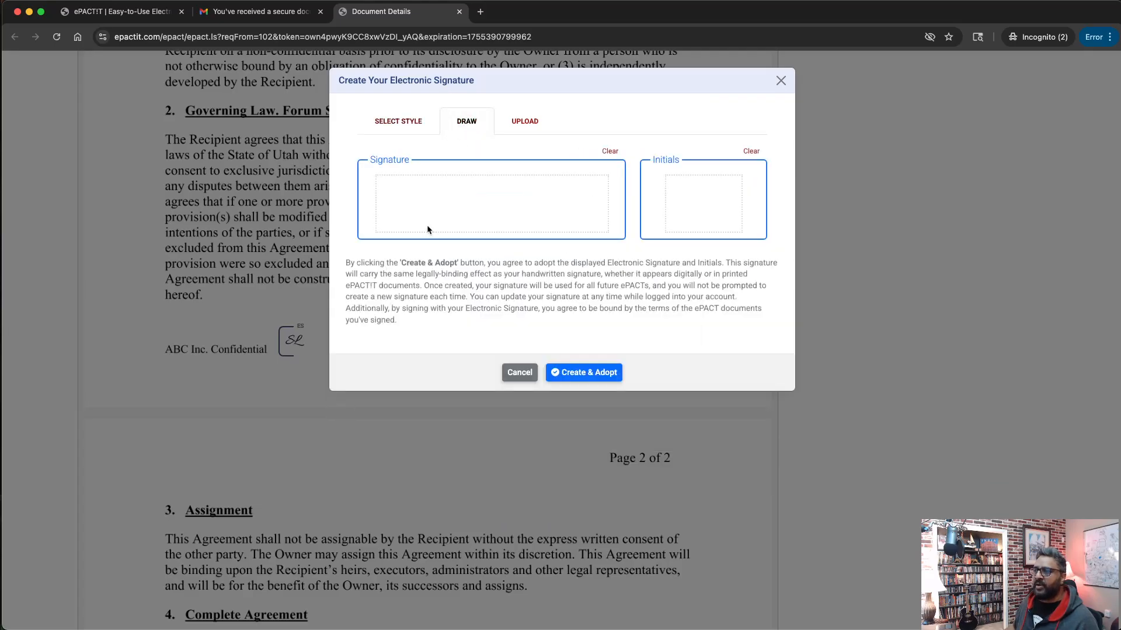
mouse_move(446, 187)
left_mouse_down()
mouse_move(447, 215)
mouse_move(520, 215)
left_mouse_up()
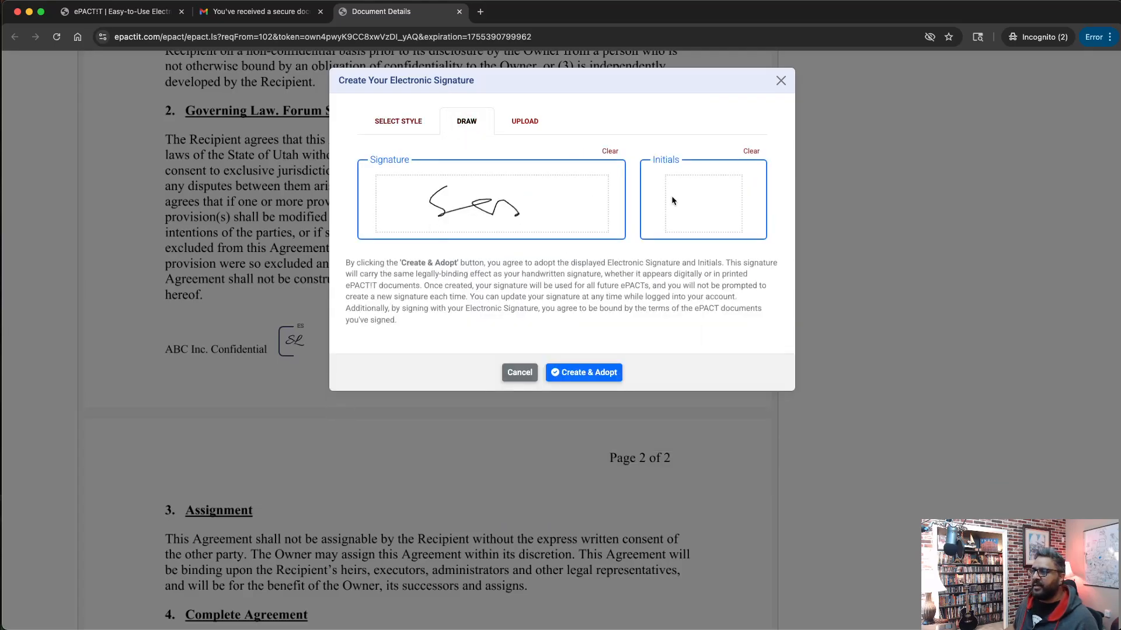
mouse_move(689, 207)
left_mouse_down()
mouse_move(706, 195)
mouse_move(711, 213)
left_mouse_up()
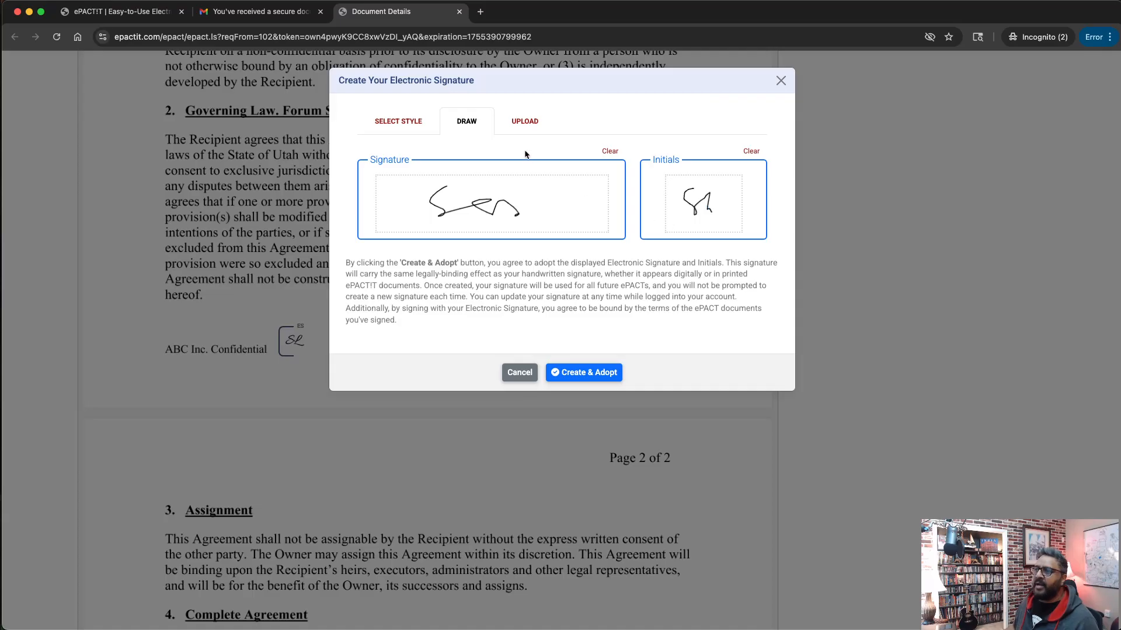
left_click(524, 124)
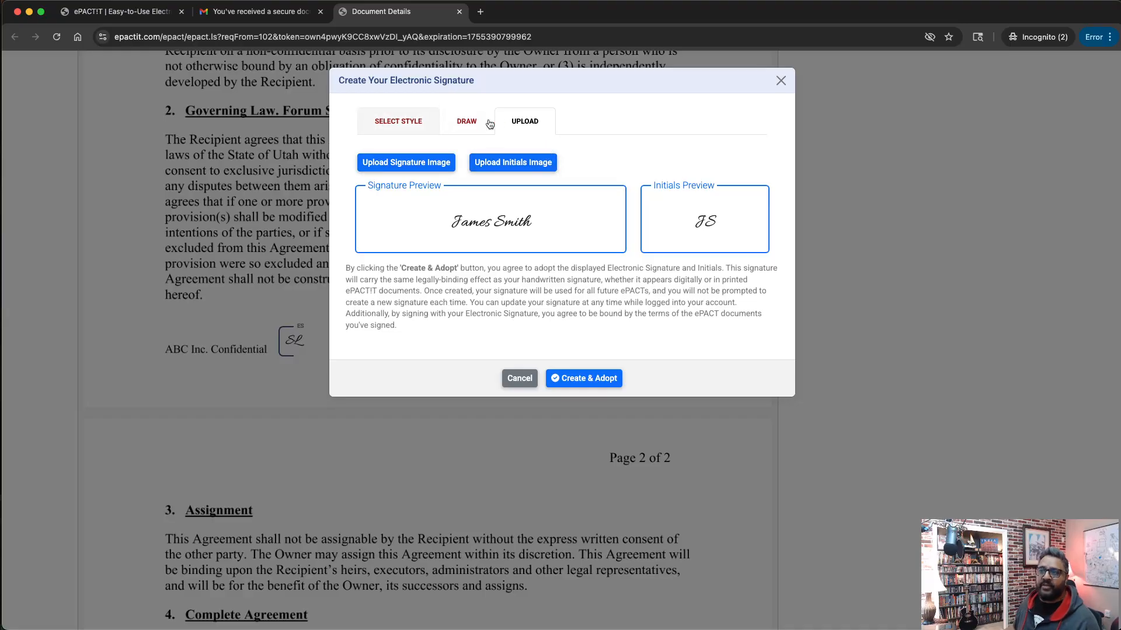
left_click(467, 122)
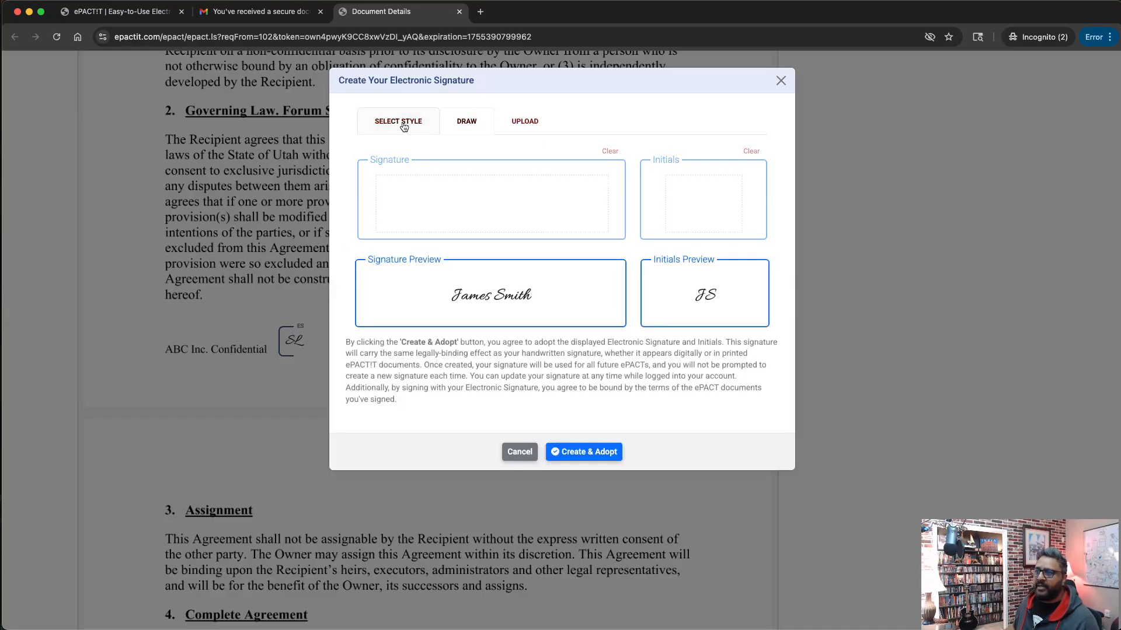
left_click(403, 125)
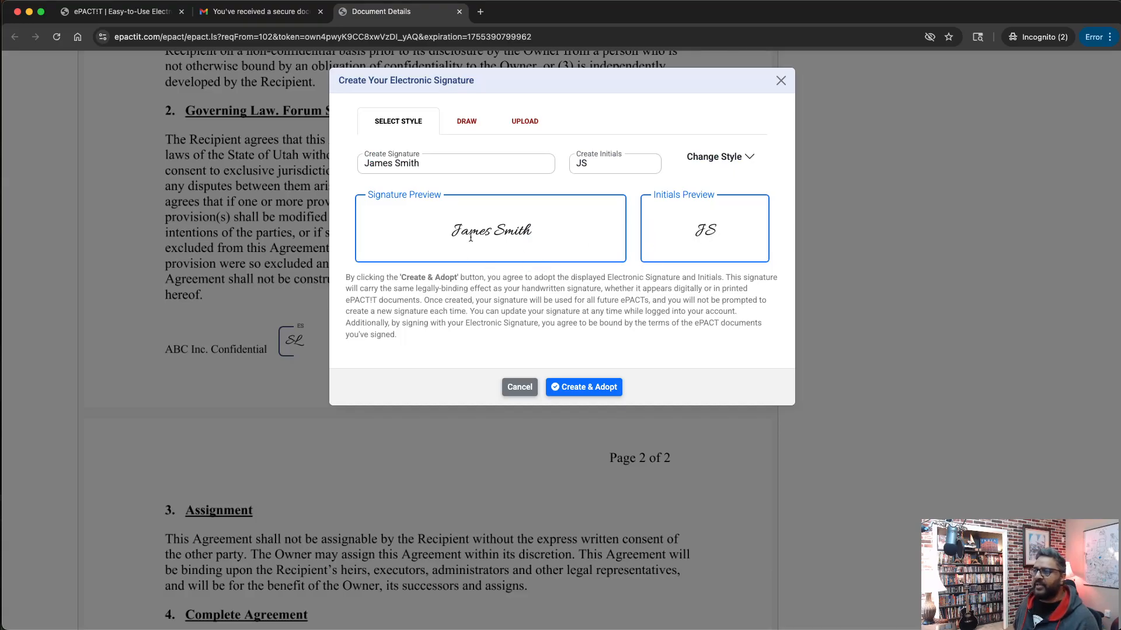
left_click(592, 387)
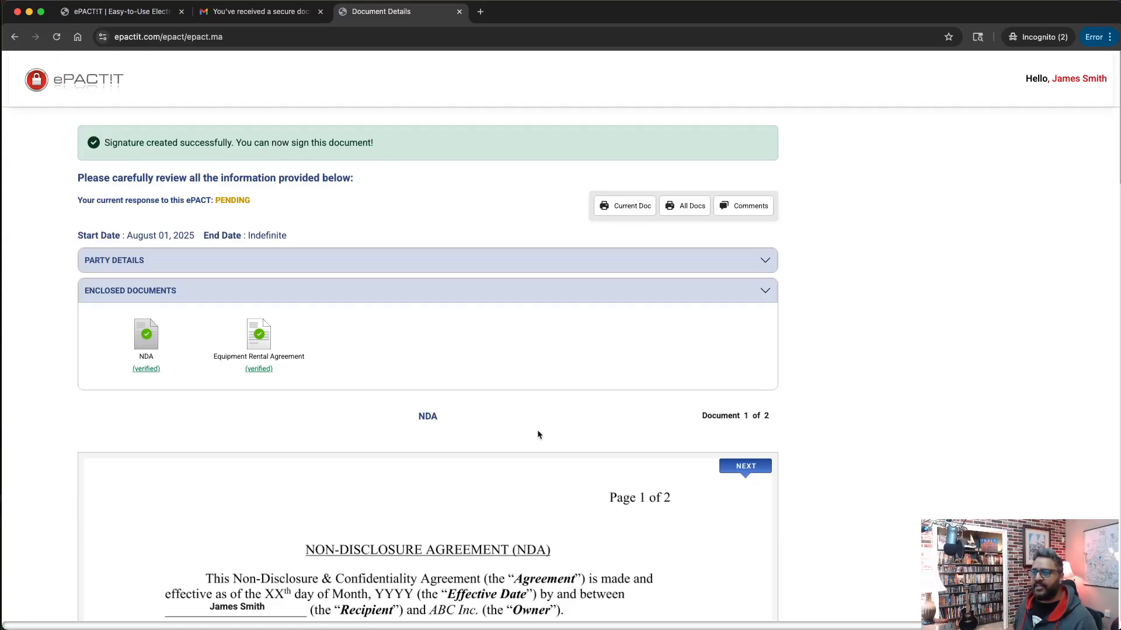
- Initial the NDA page and sign its recipient signature line
left_click(749, 467)
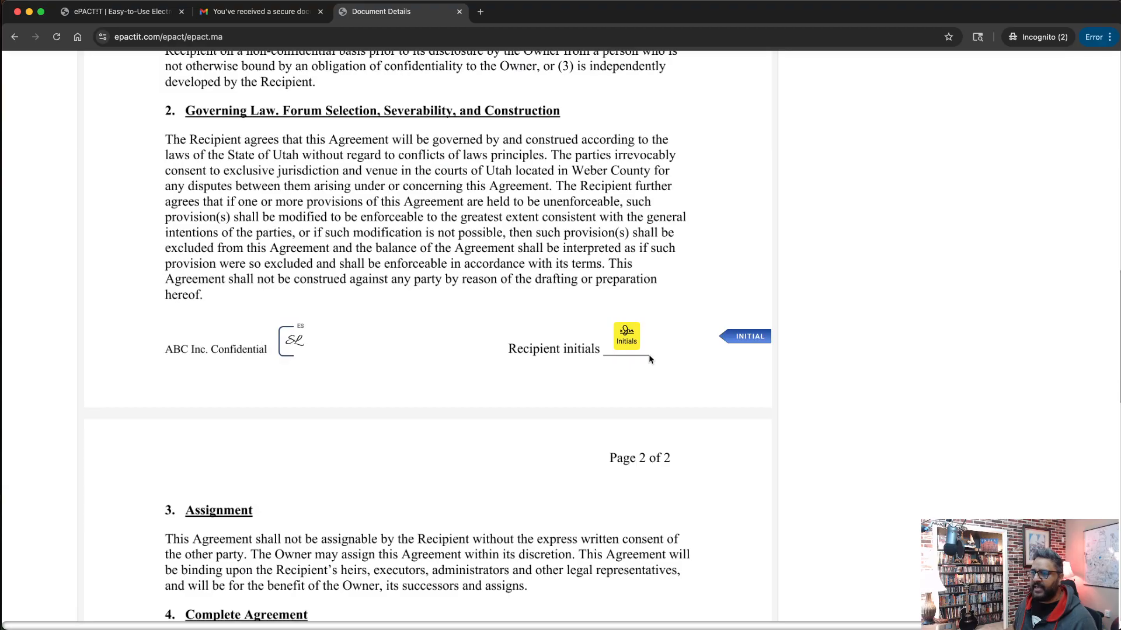
left_click(641, 349)
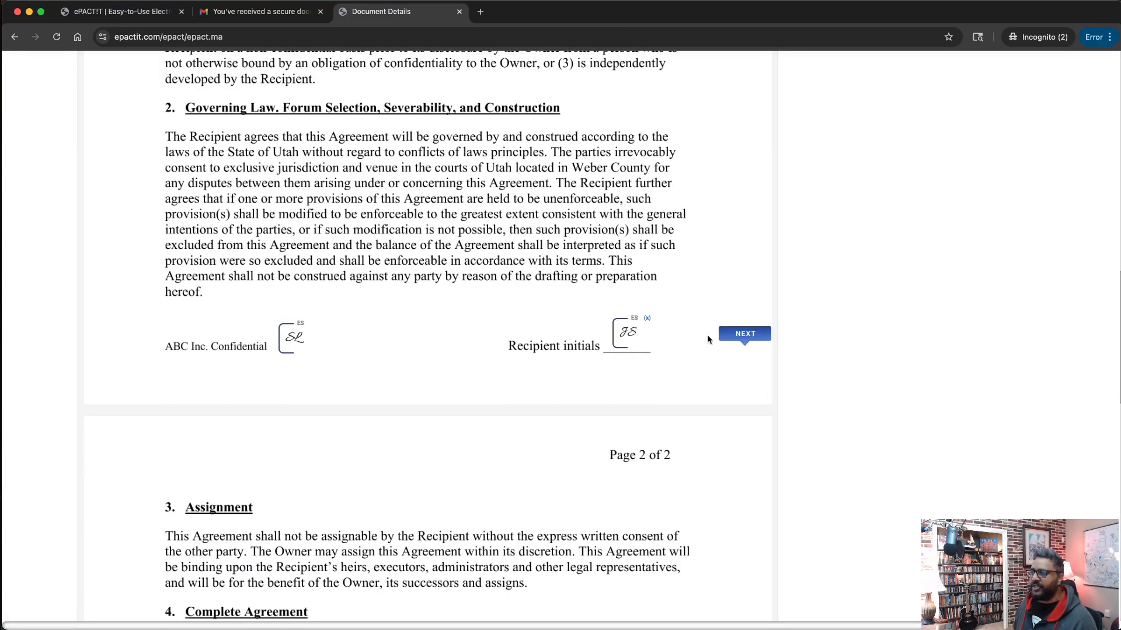
left_click(741, 338)
left_click(741, 335)
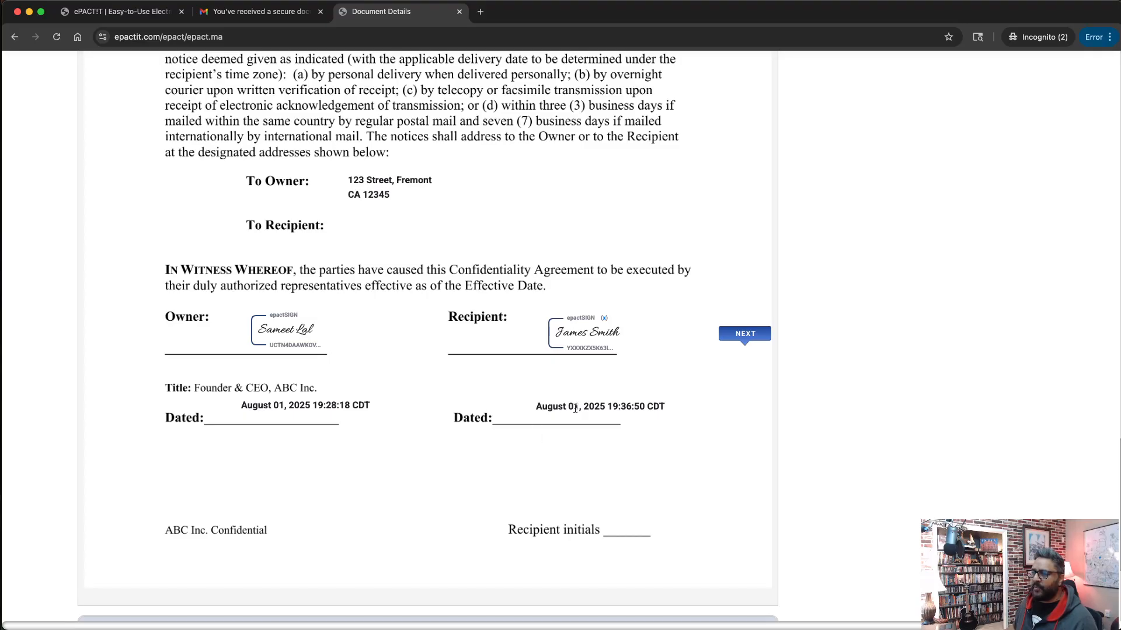
- Apply the recipient's digital signature to the NDA and continue to the Equipment Rental Agreement
left_click(758, 333)
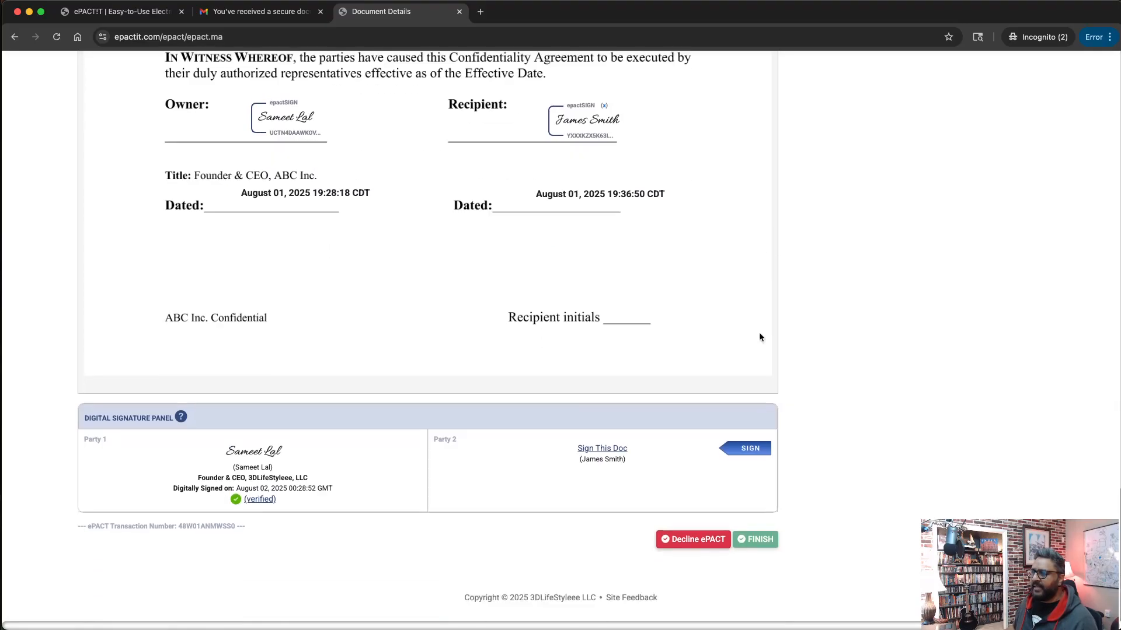
left_click(750, 448)
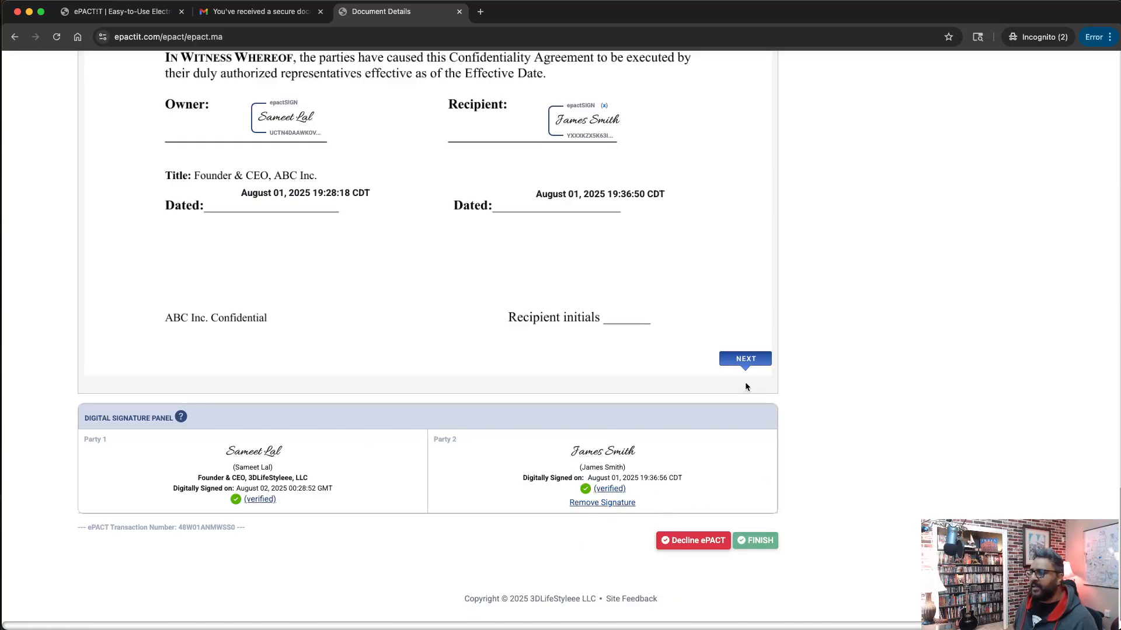
left_click(743, 358)
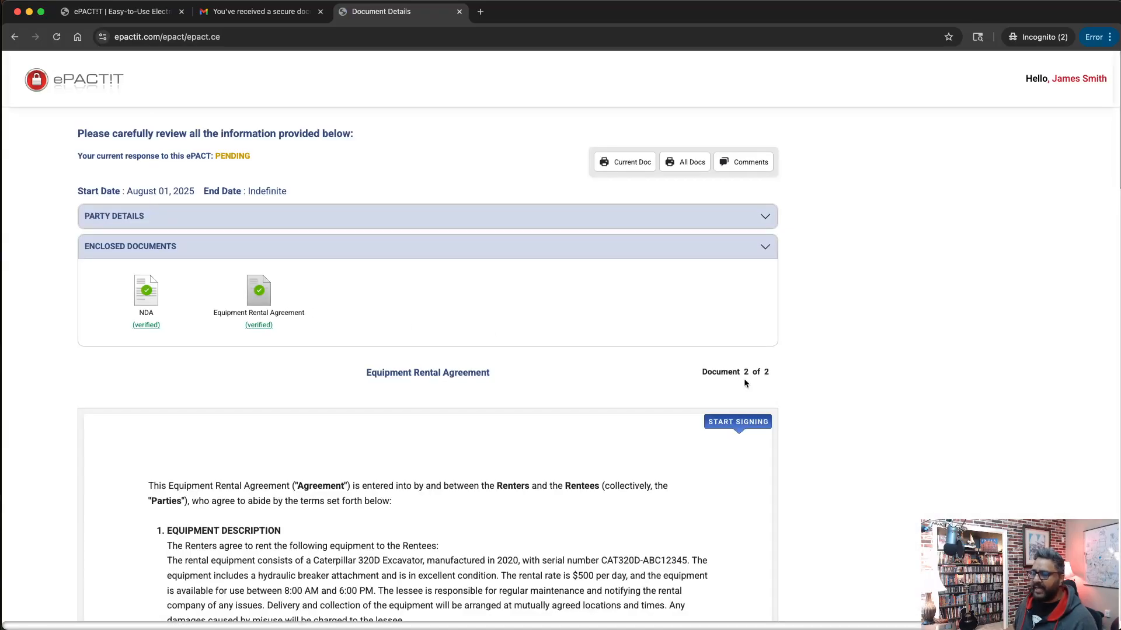
- Initial the rental start time, sign, and digitally sign the Equipment Rental Agreement
left_click(731, 428)
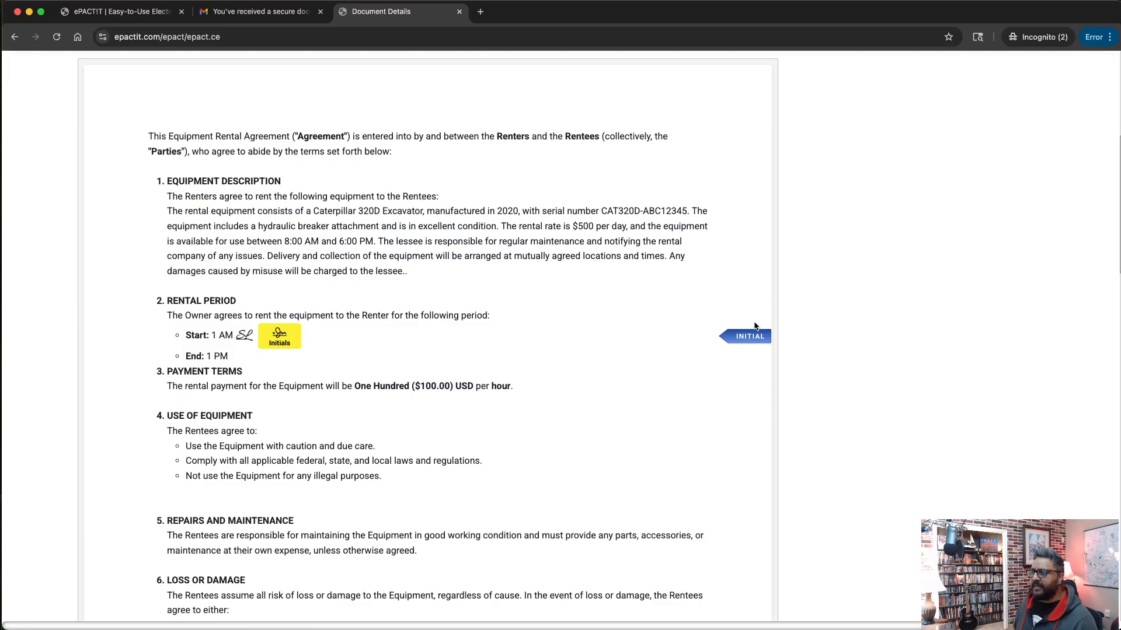
left_click(745, 345)
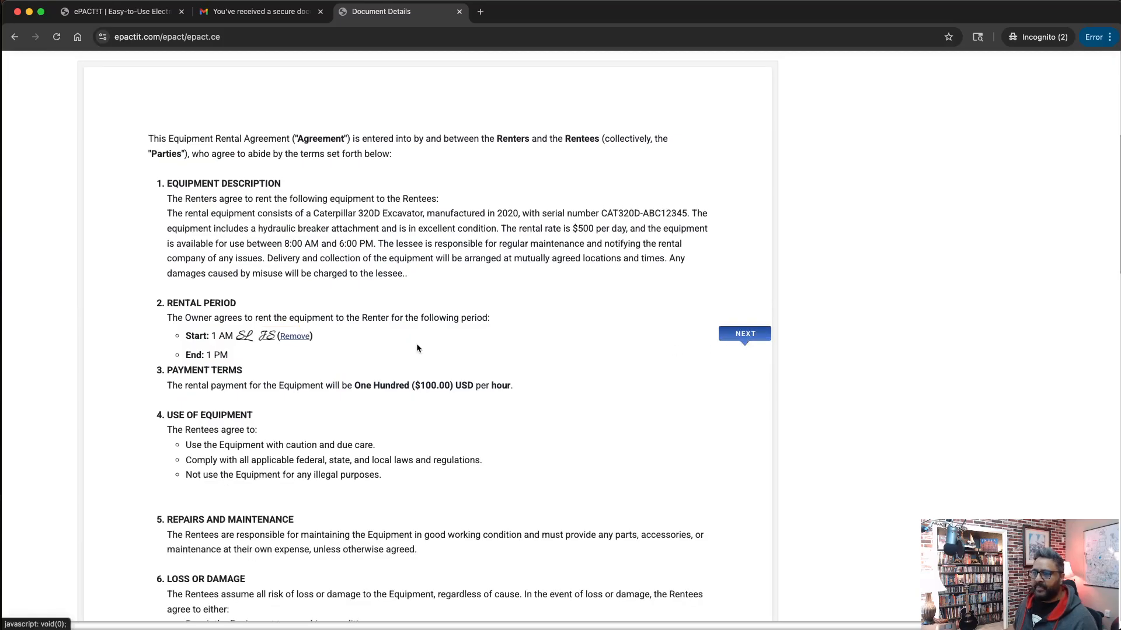
left_click(753, 340)
left_click(753, 340)
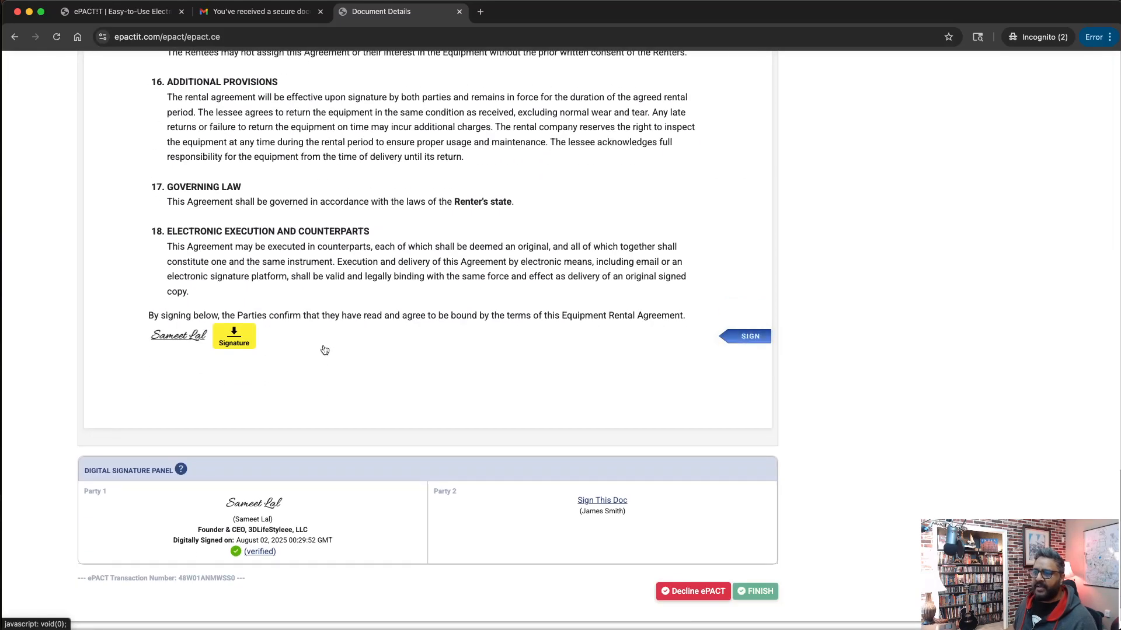
left_click(750, 344)
left_click(760, 339)
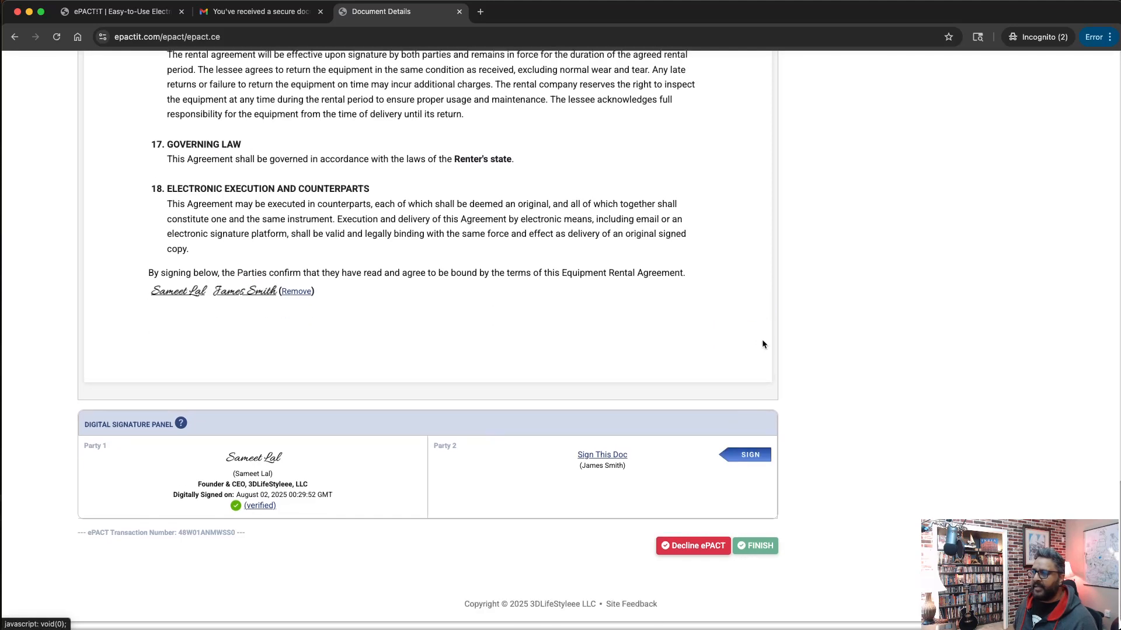
left_click(746, 450)
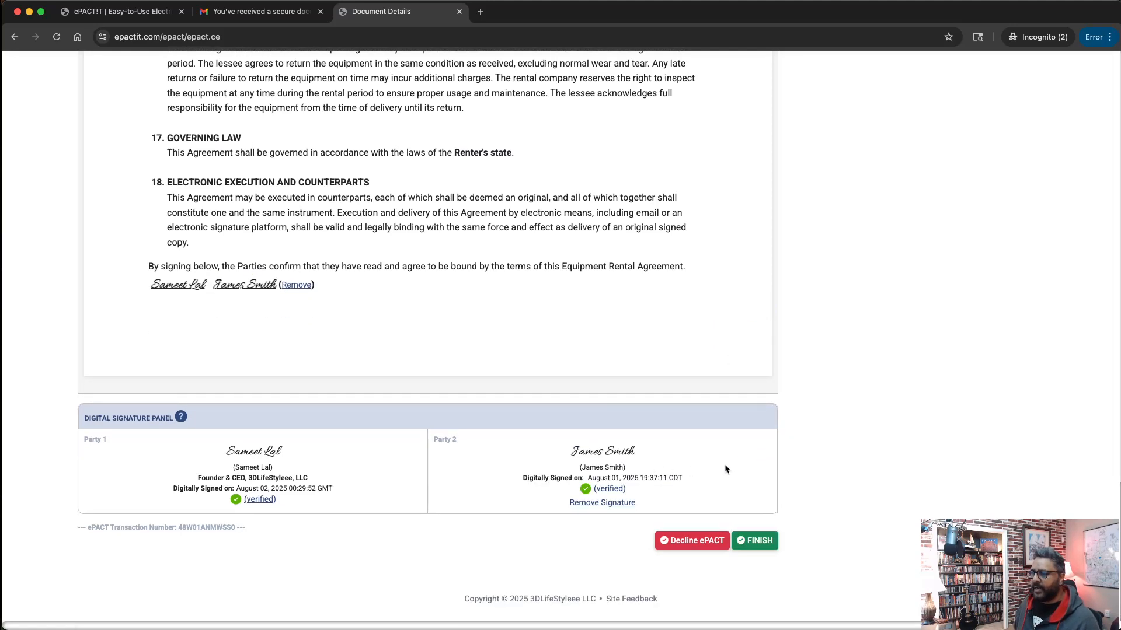
- Review the signed agreement, starting Decline ePACT but cancelling to keep the signatures
scroll(521, 376, "up", 6)
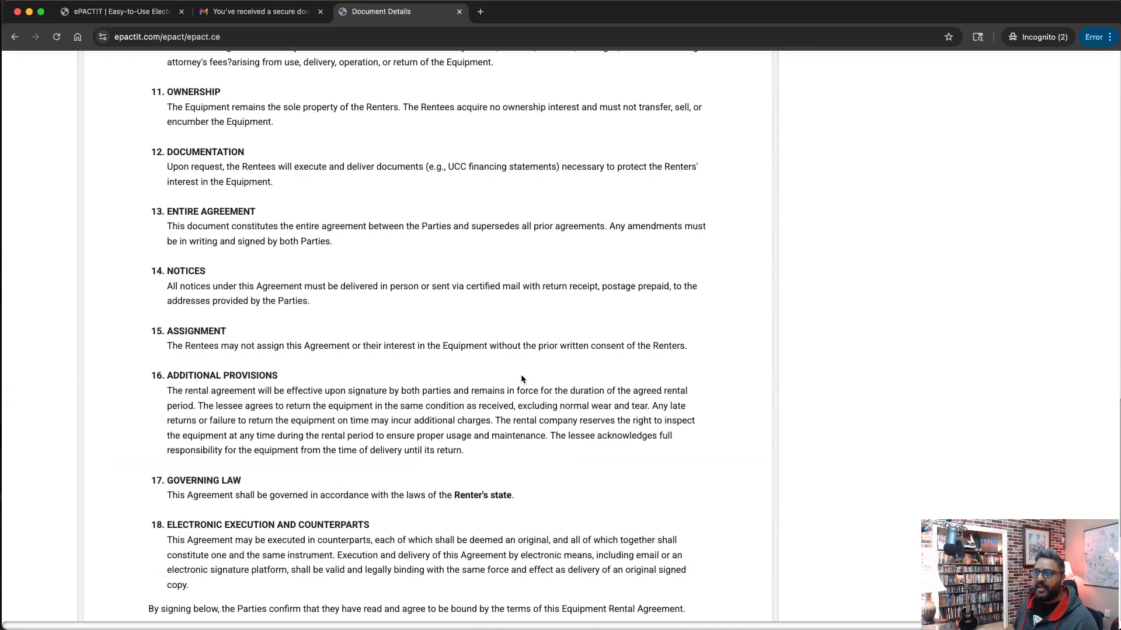
scroll(521, 374, "down", 5)
scroll(524, 373, "up", 20)
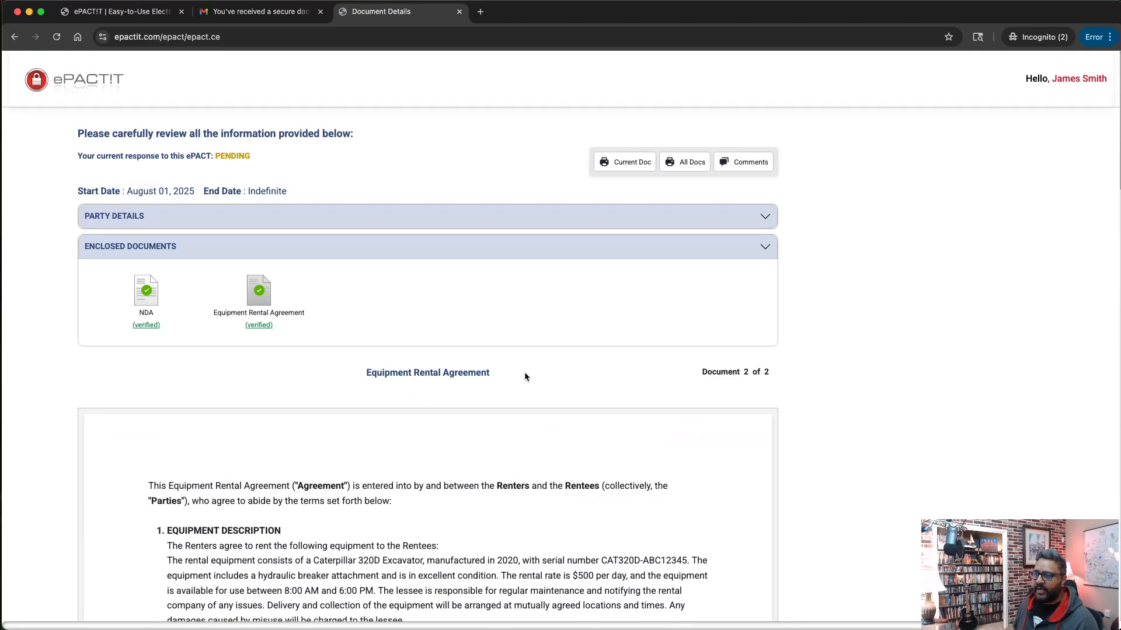
scroll(524, 377, "down", 20)
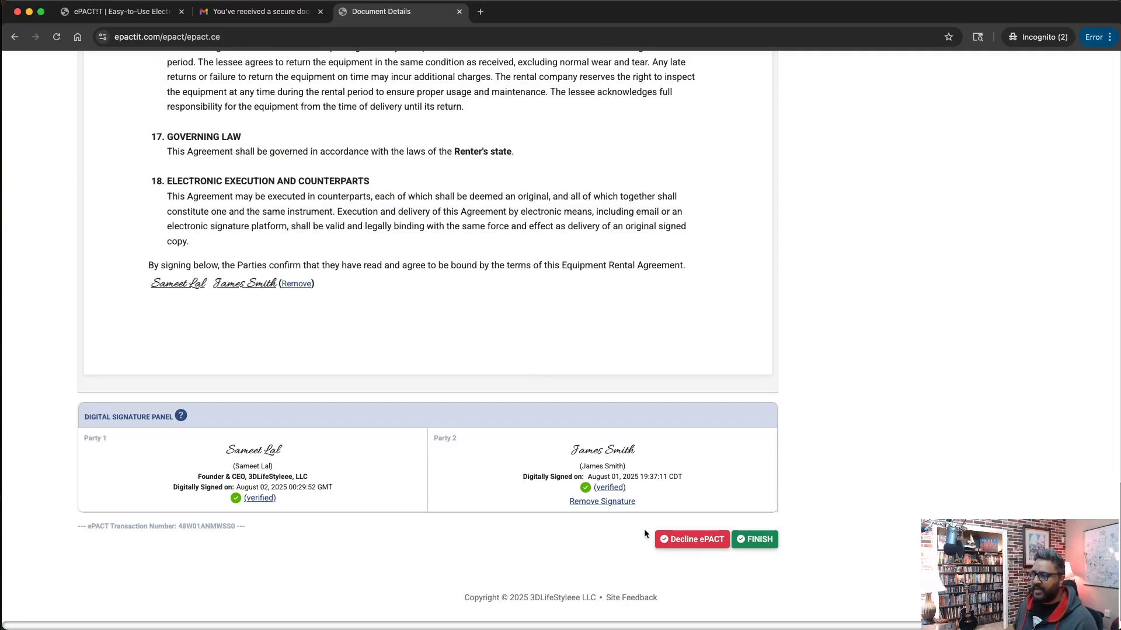
left_click(686, 545)
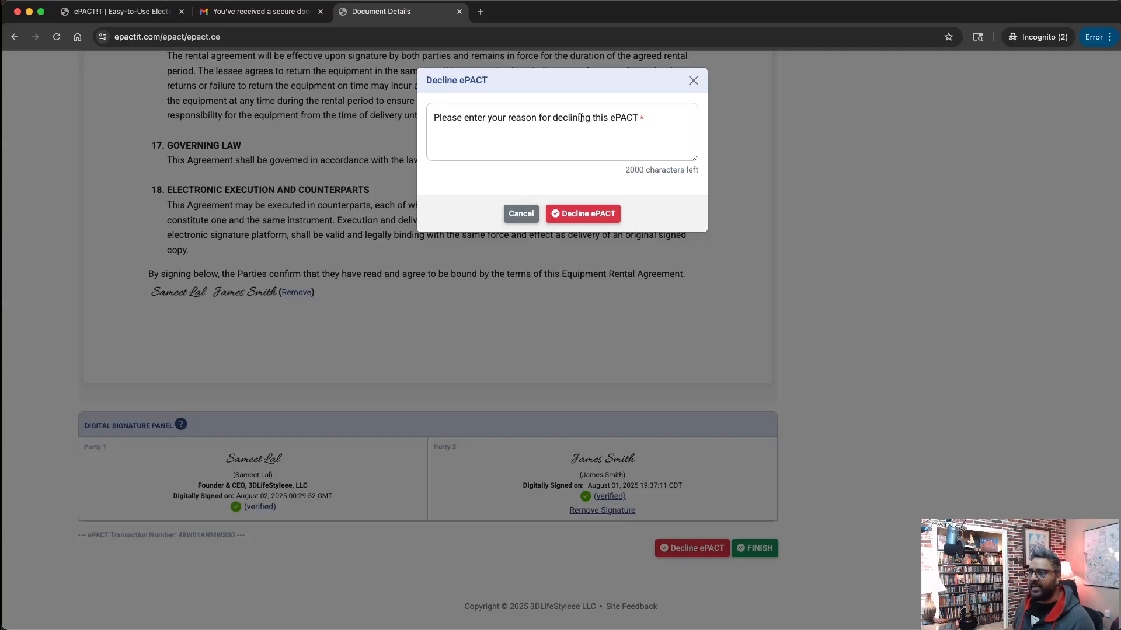
left_click(512, 213)
scroll(796, 412, "up", 15)
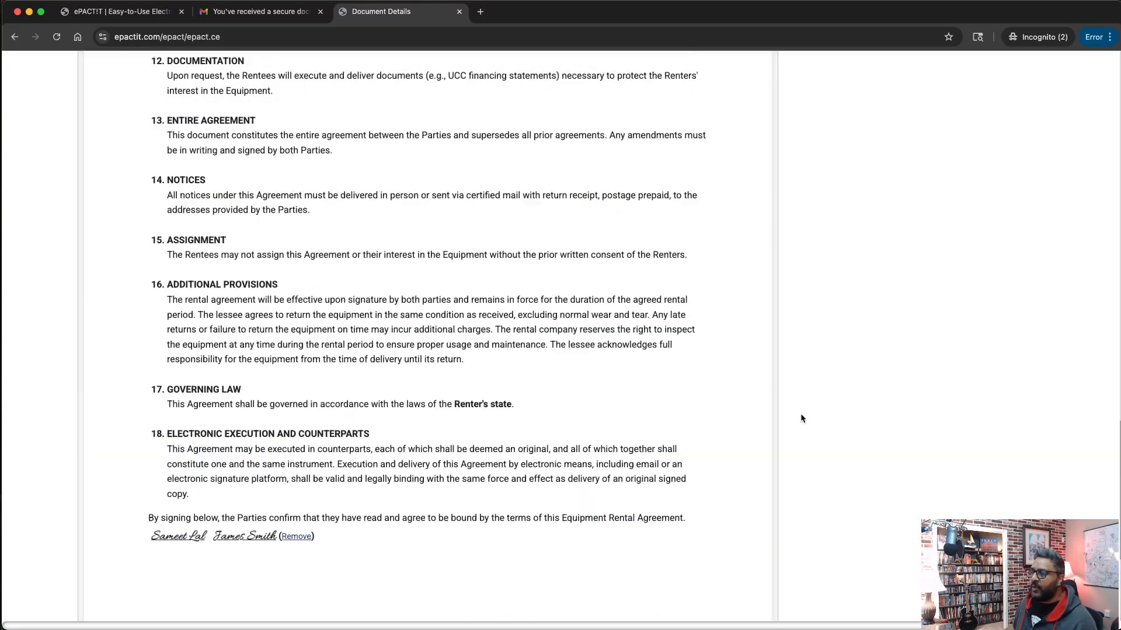
scroll(794, 406, "down", 15)
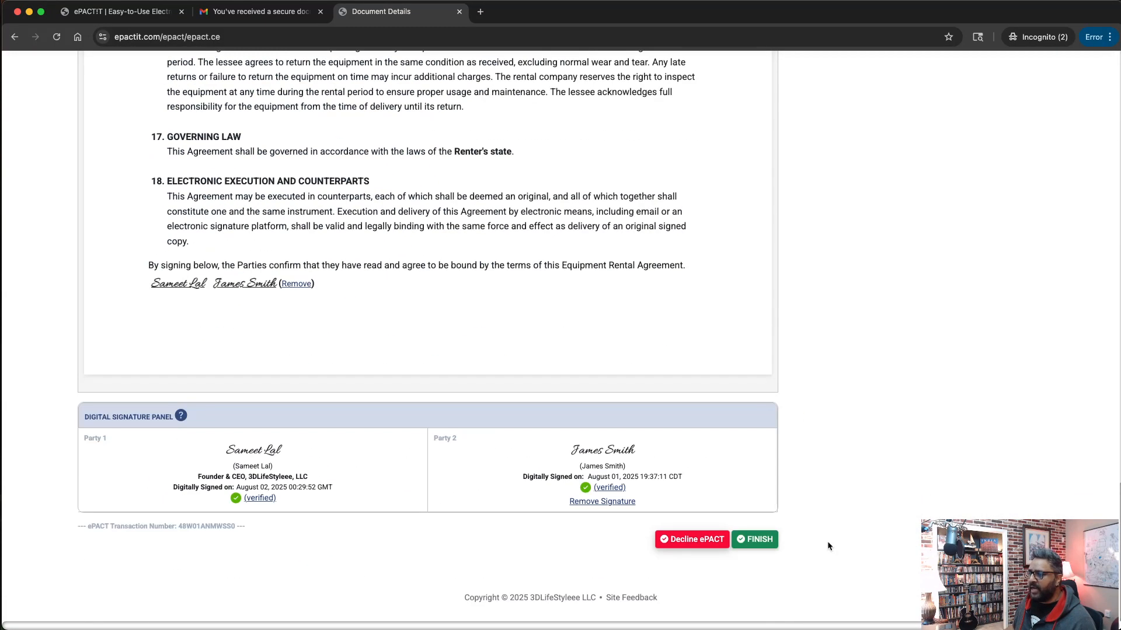
- Finish signing and submit both documents
left_click(755, 540)
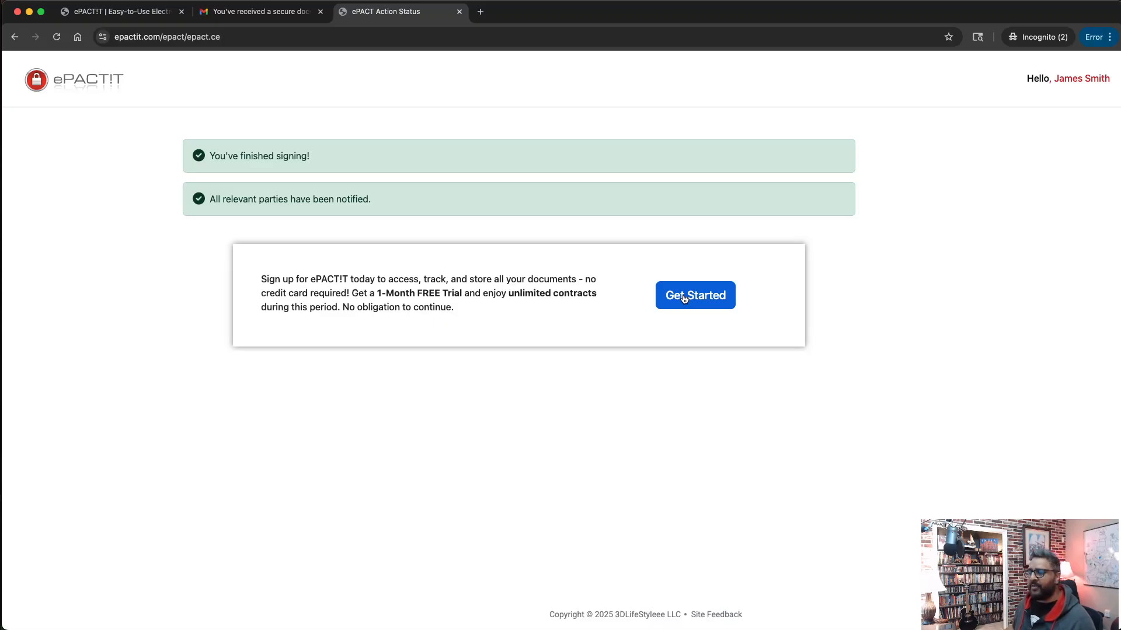
left_click_drag(377, 294, 466, 294)
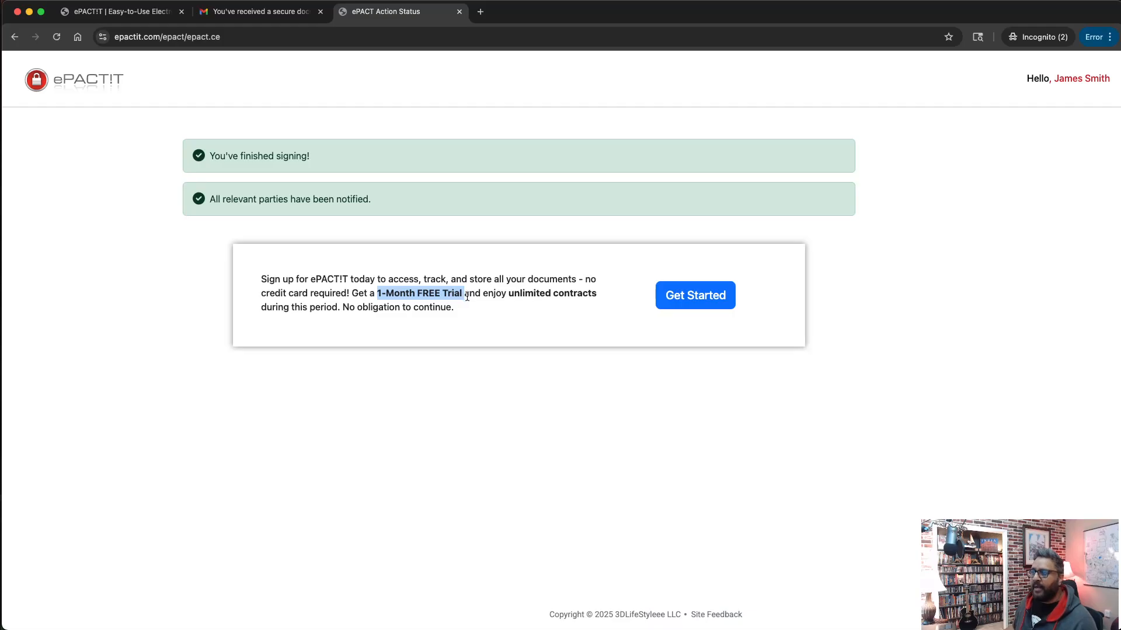
left_click(639, 380)
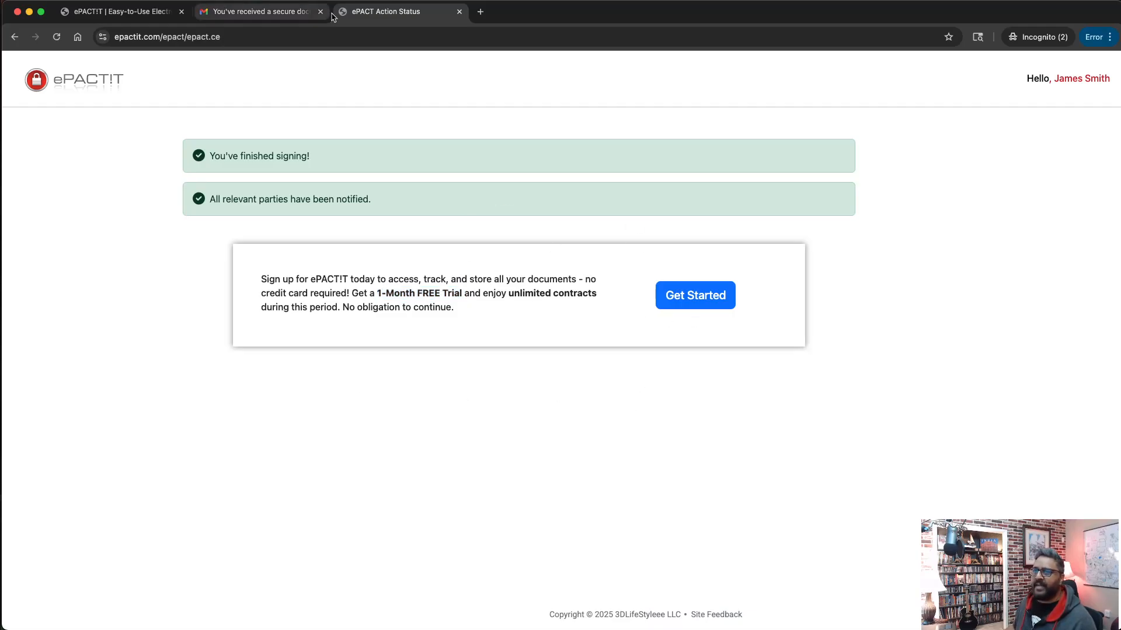
- Check Gmail for the contract-is-active email, then close the status tab for the ePACT!T home page
left_click(251, 13)
left_click(62, 169)
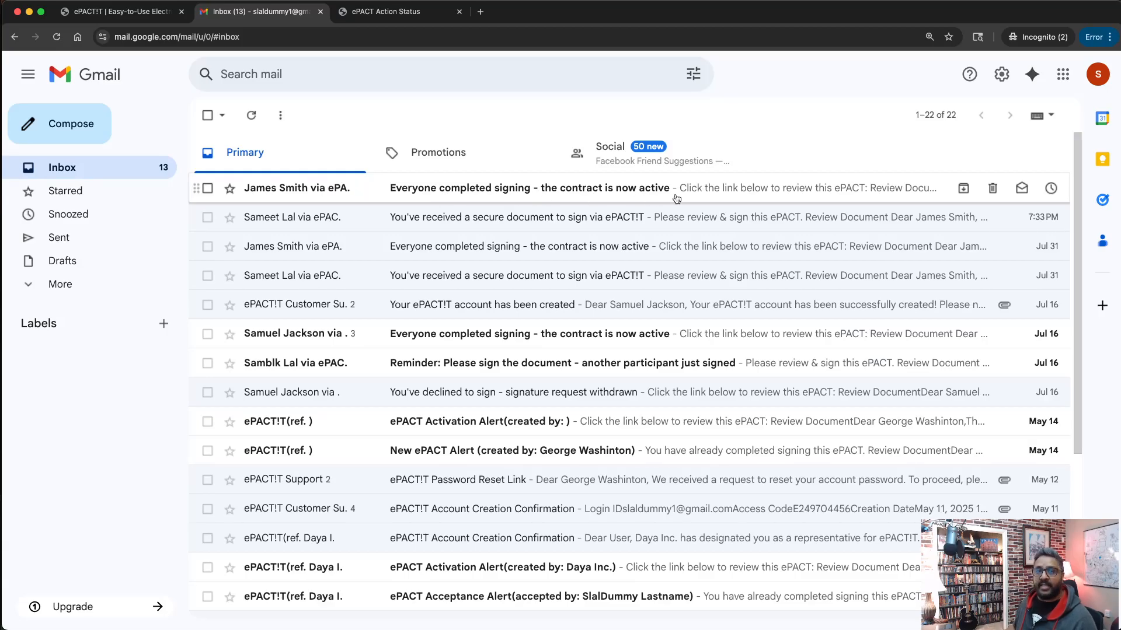
left_click(453, 15)
left_click(458, 12)
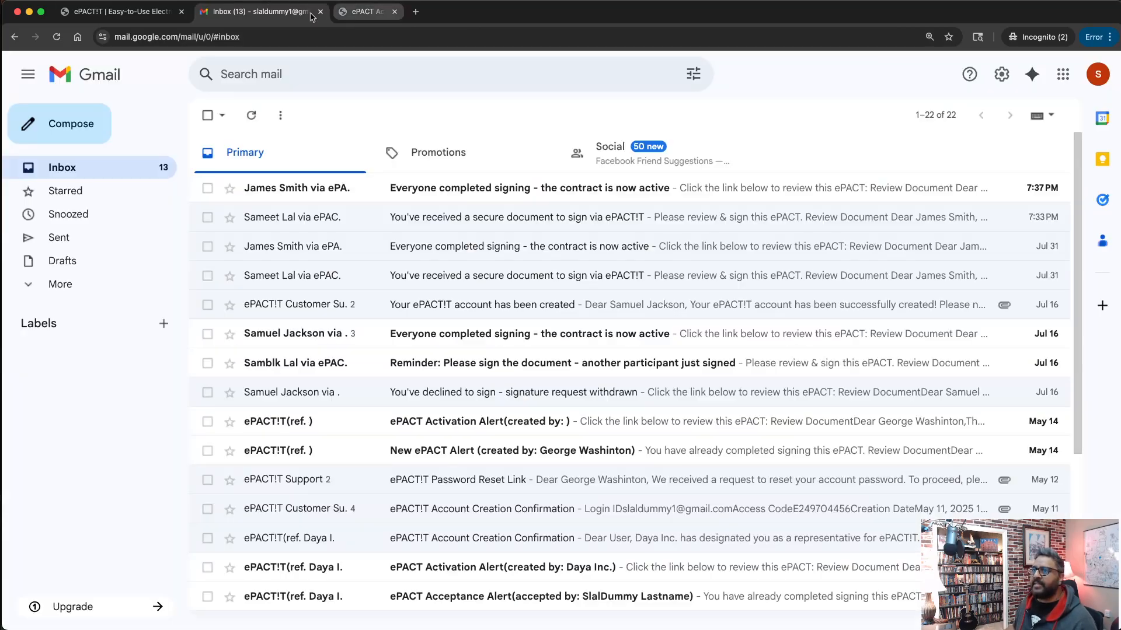
left_click(106, 13)
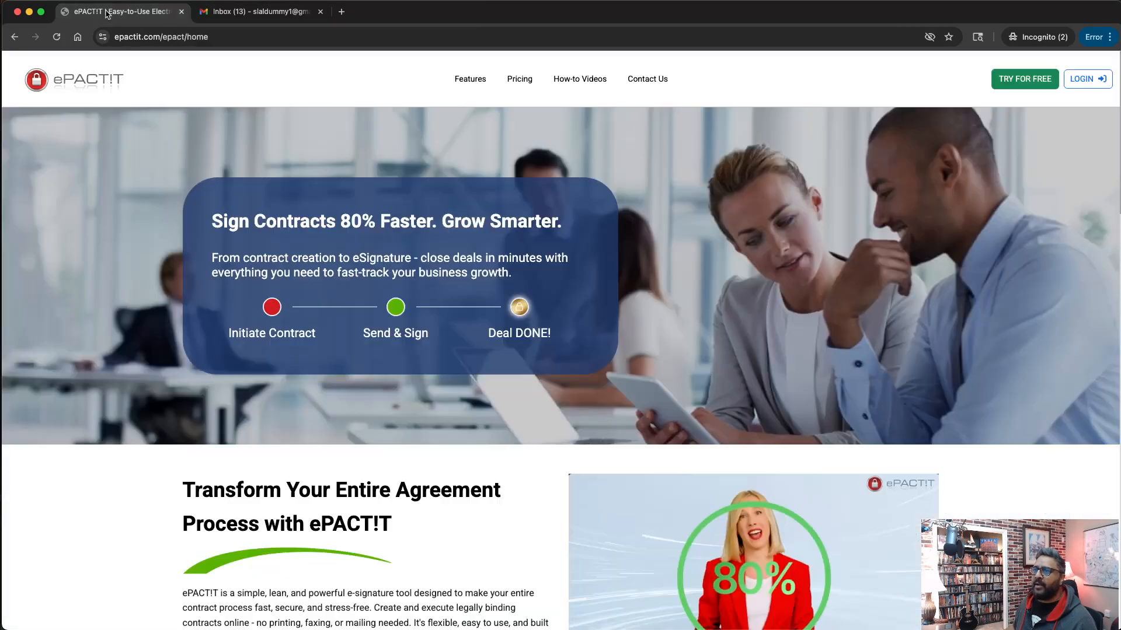
- Log in as the sender with the saved login and open the FB Demo Contract's details
left_click(1085, 79)
left_click(308, 206)
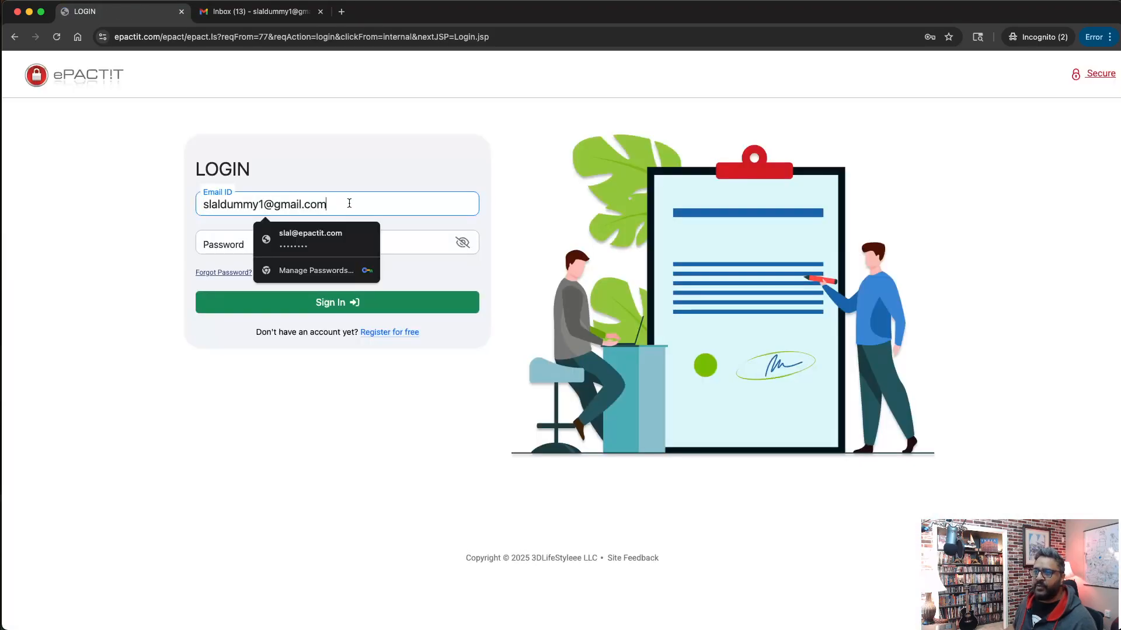
left_click_drag(347, 202, 159, 199)
key("BackSpace")
left_click(293, 234)
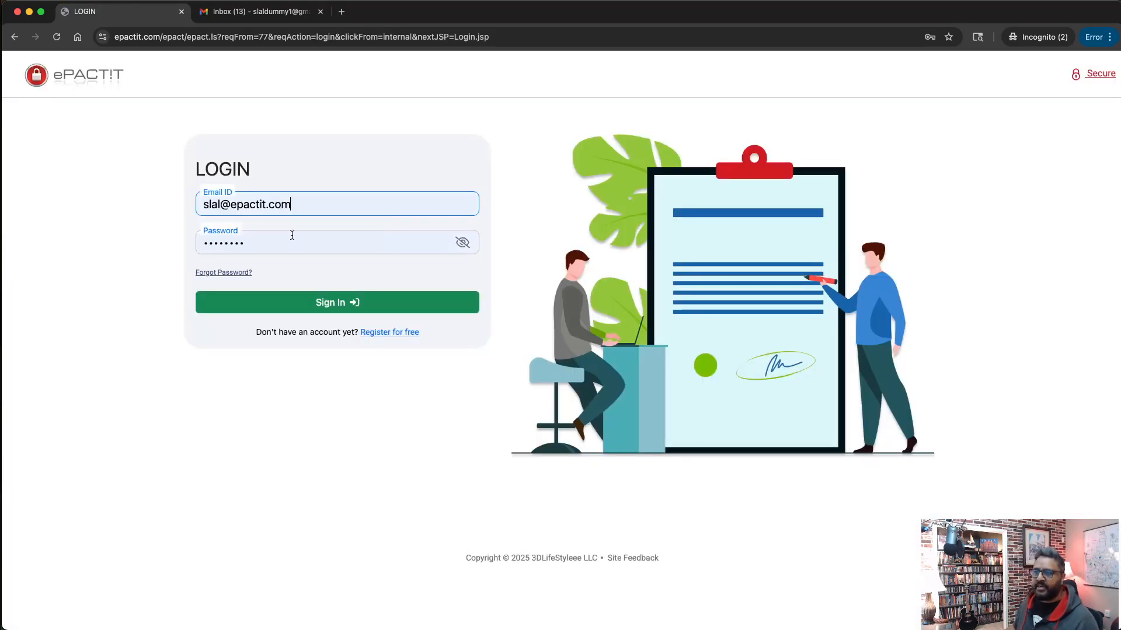
left_click(291, 301)
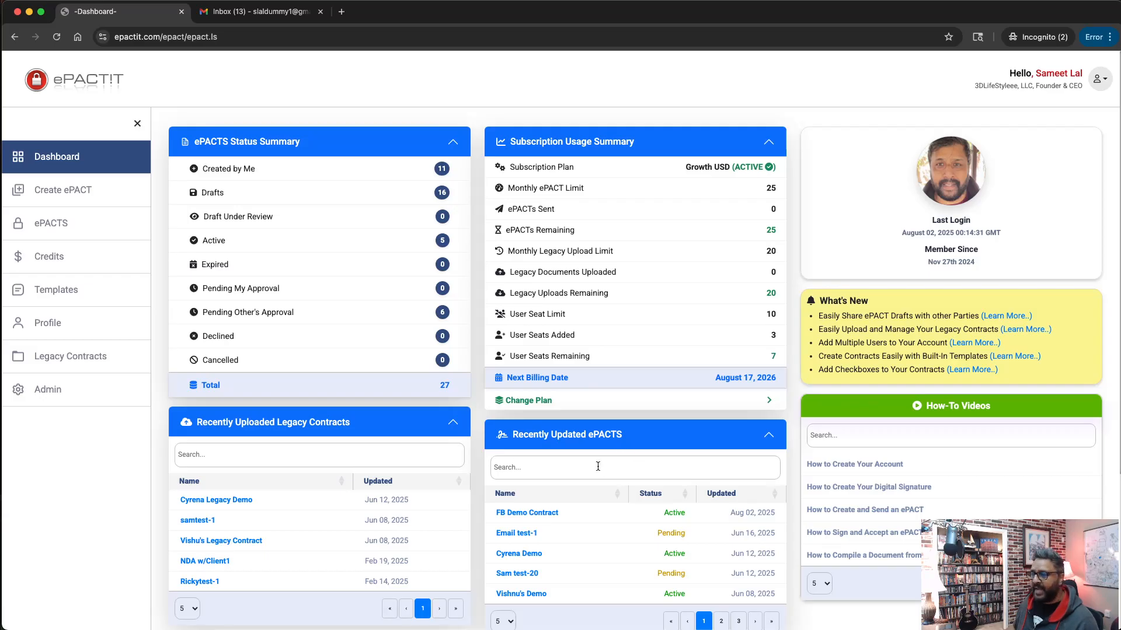
scroll(598, 465, "down", 1)
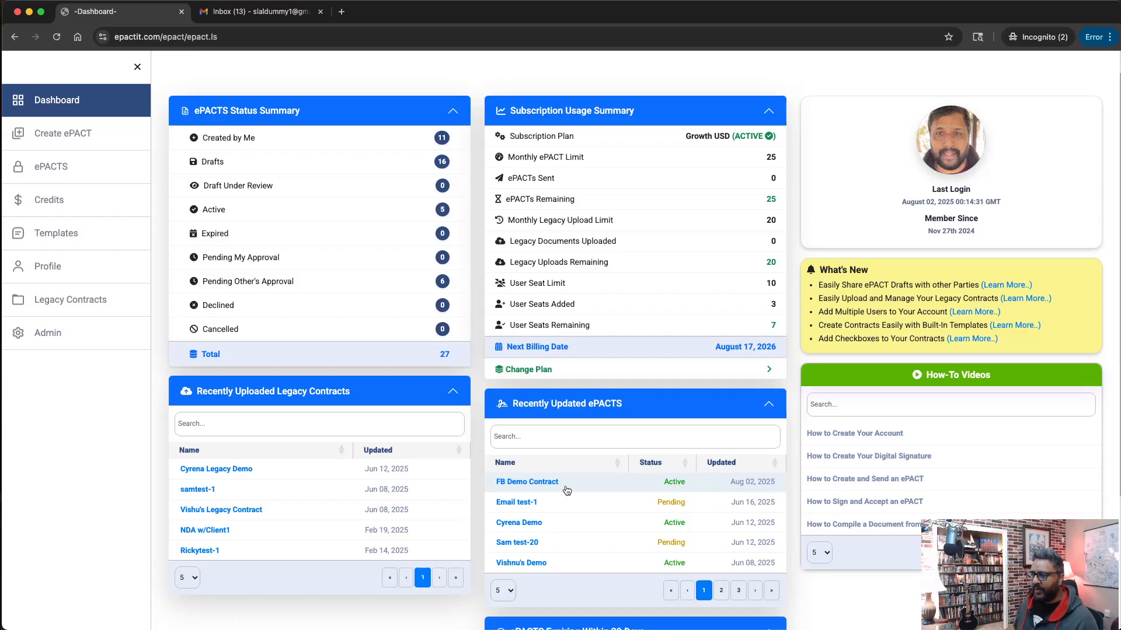
left_click(545, 483)
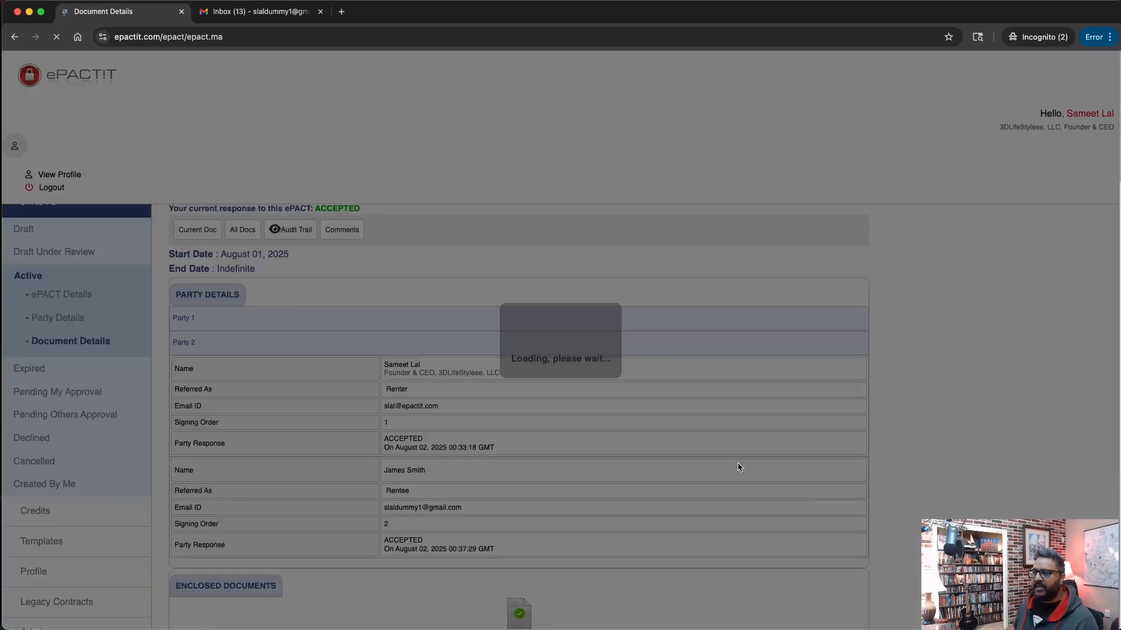
- Scroll the contract details, then display the Equipment Rental Agreement instead of the NDA
scroll(597, 470, "down", 8)
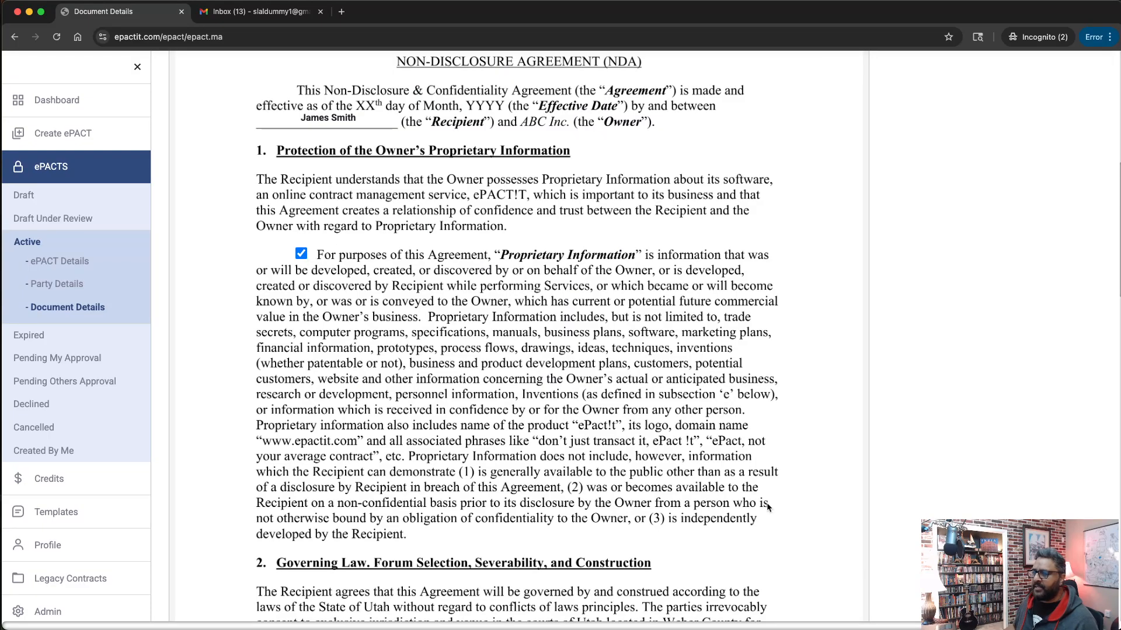
scroll(764, 503, "down", 5)
scroll(733, 477, "down", 18)
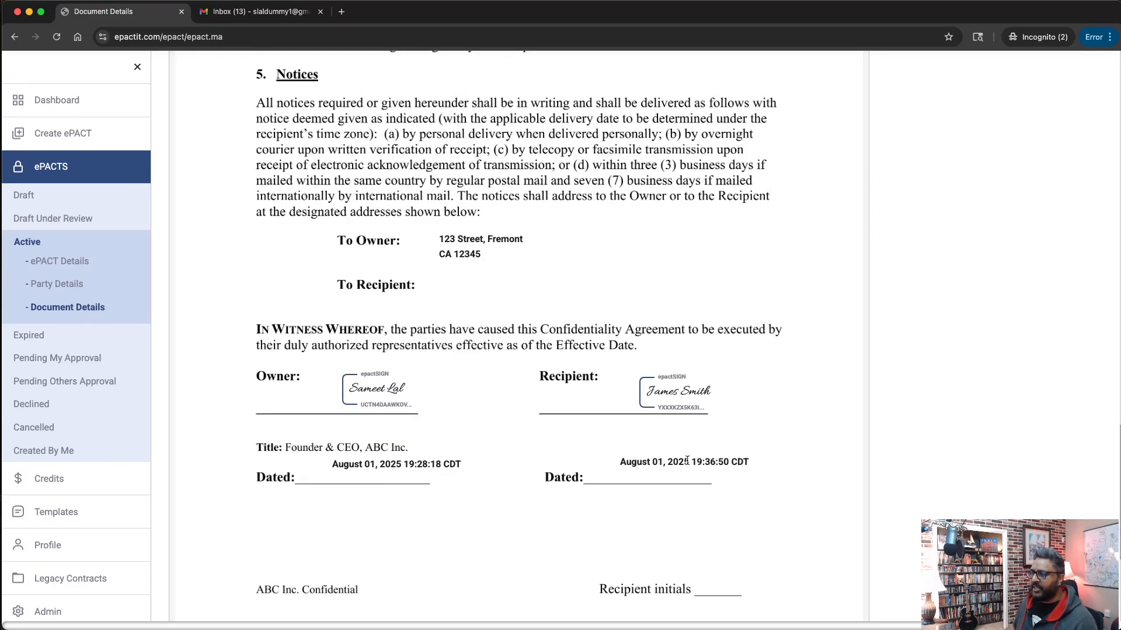
scroll(811, 516, "down", 5)
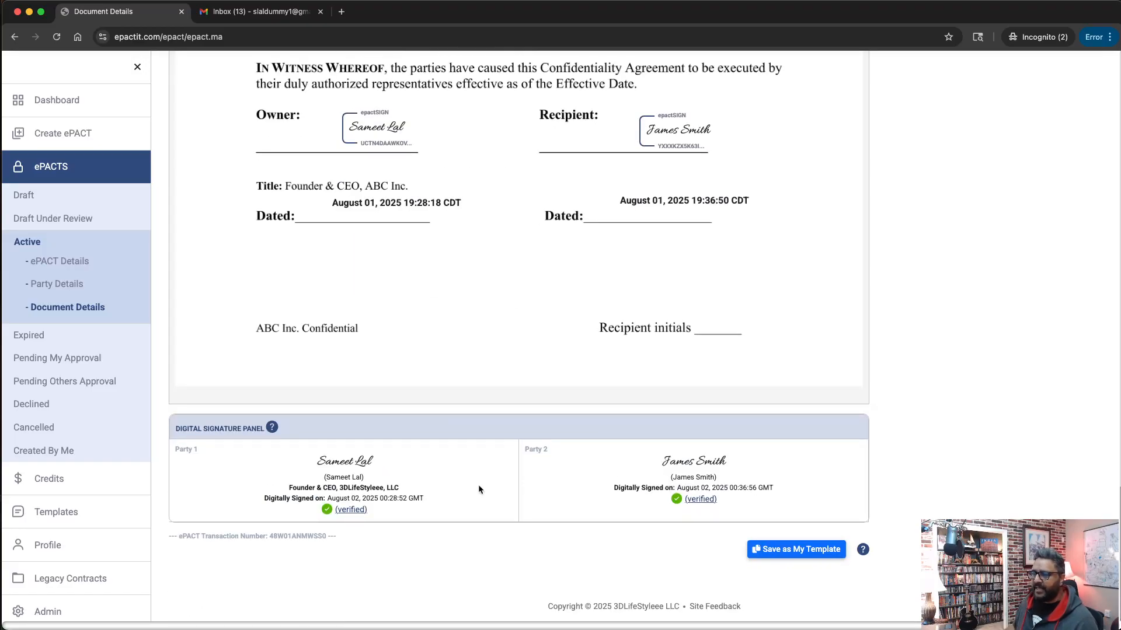
scroll(661, 519, "up", 20)
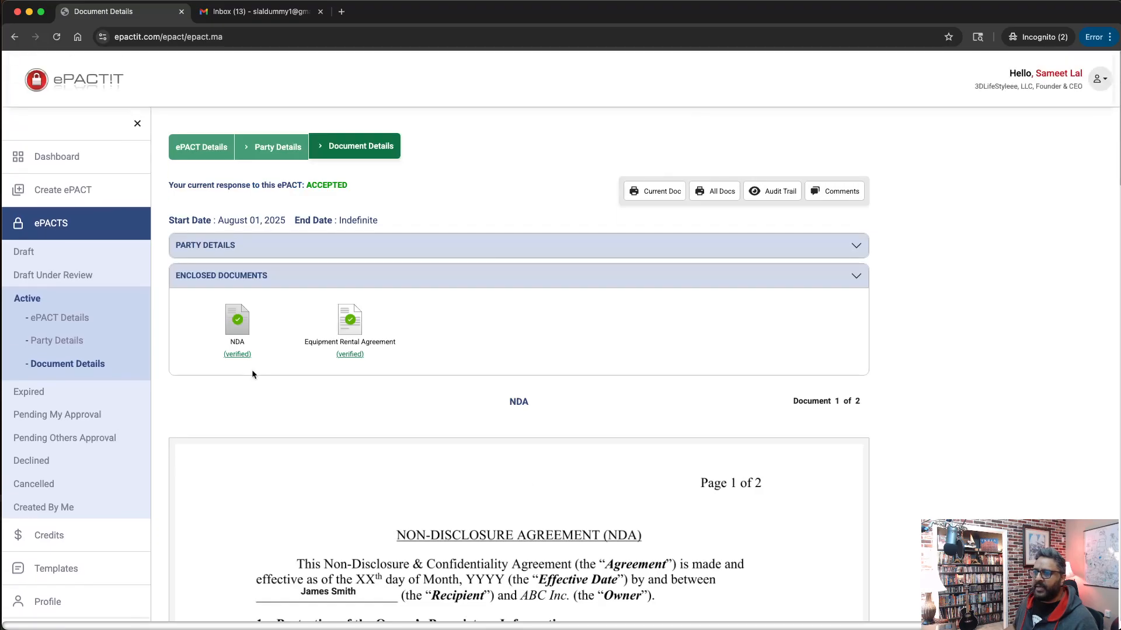
left_click(353, 321)
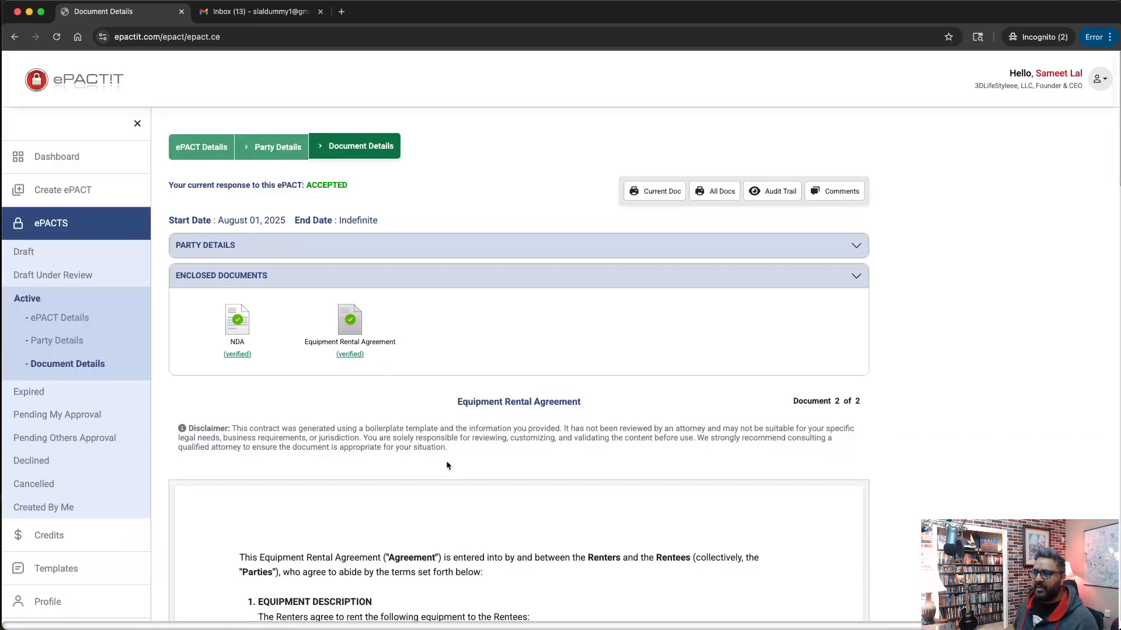
- Scroll to the agreement's Digital Signature Panel with both verified signatures, then open the Audit Trail
scroll(641, 443, "down", 15)
scroll(639, 446, "down", 15)
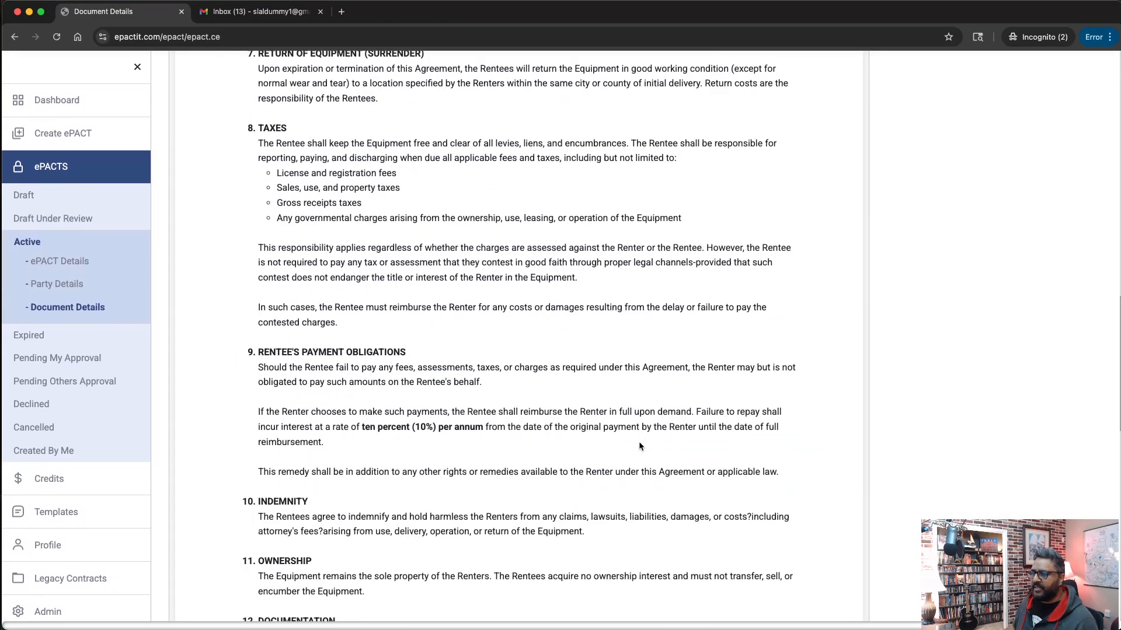
scroll(636, 444, "down", 1)
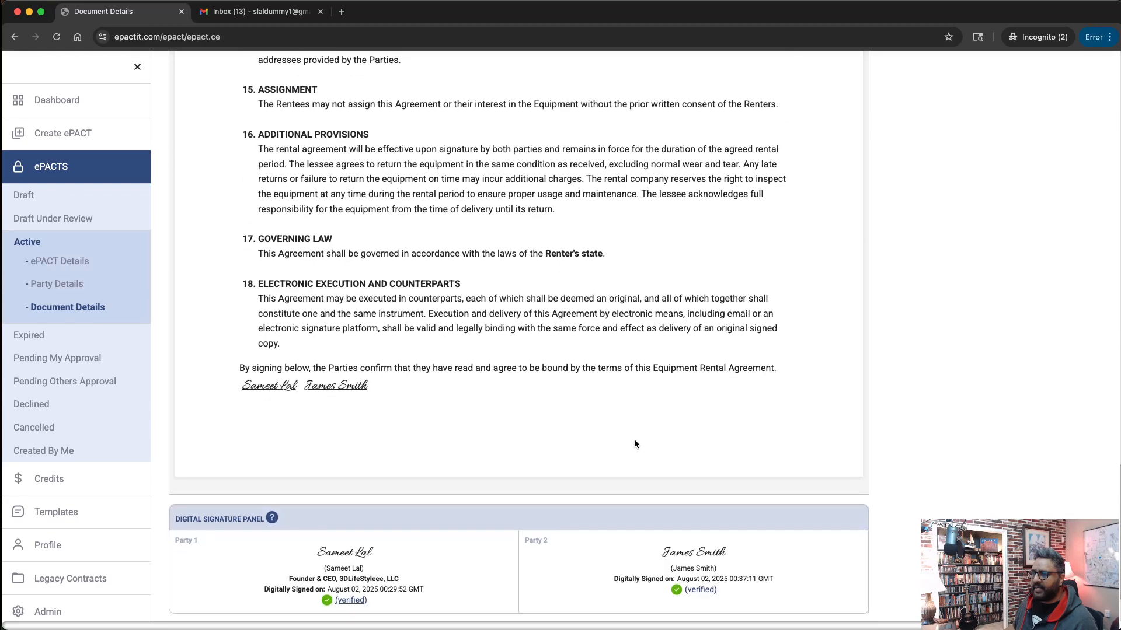
scroll(806, 513, "down", 3)
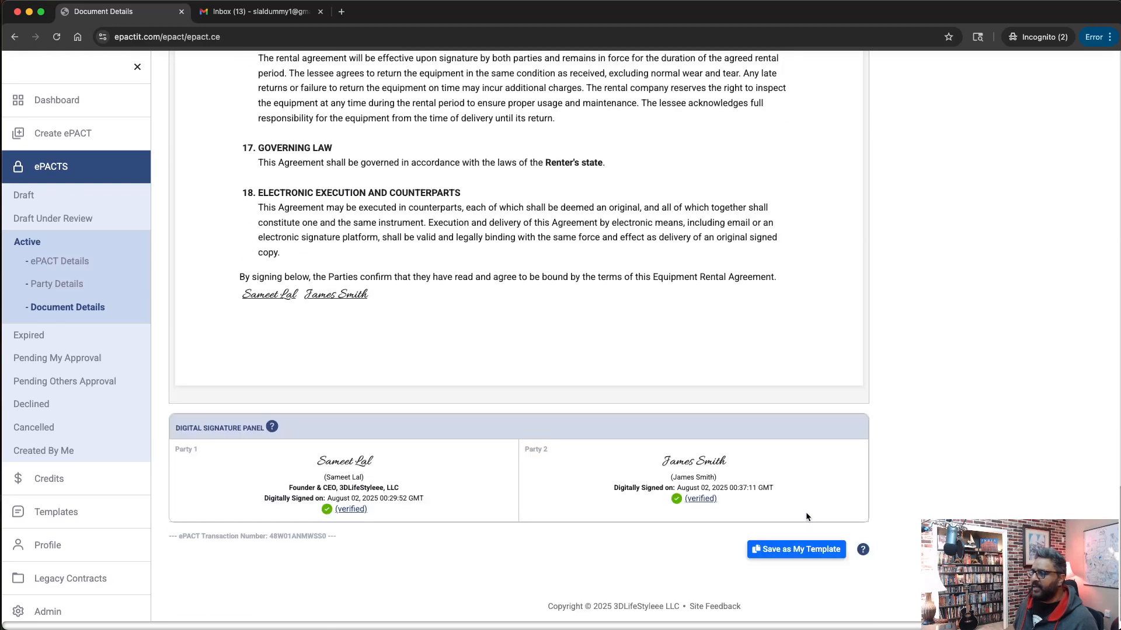
scroll(777, 489, "up", 20)
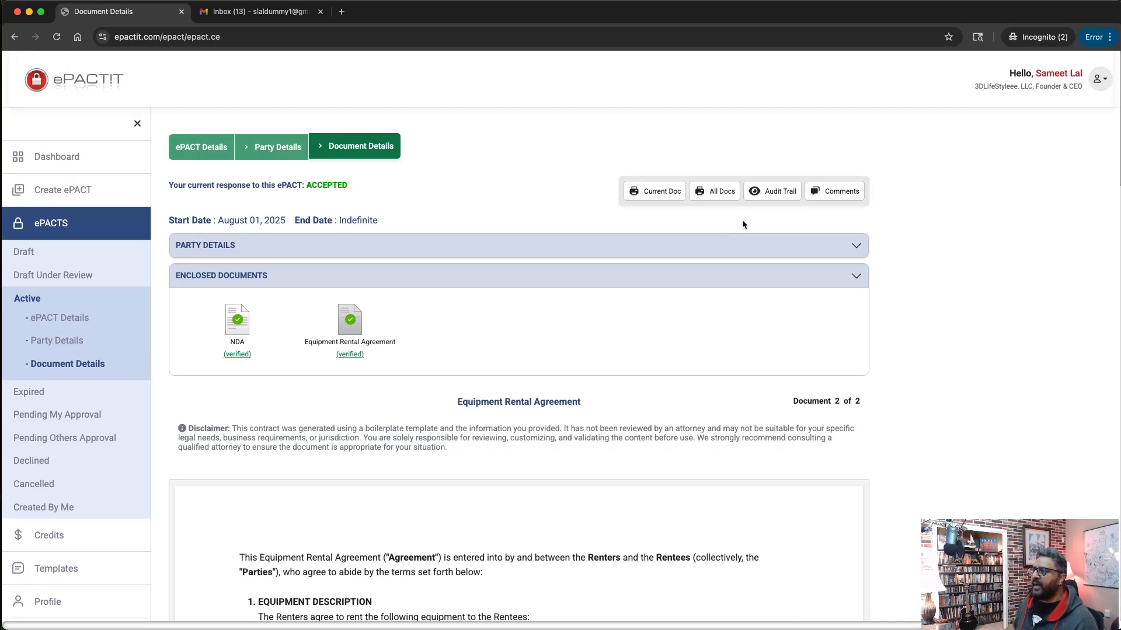
left_click(769, 191)
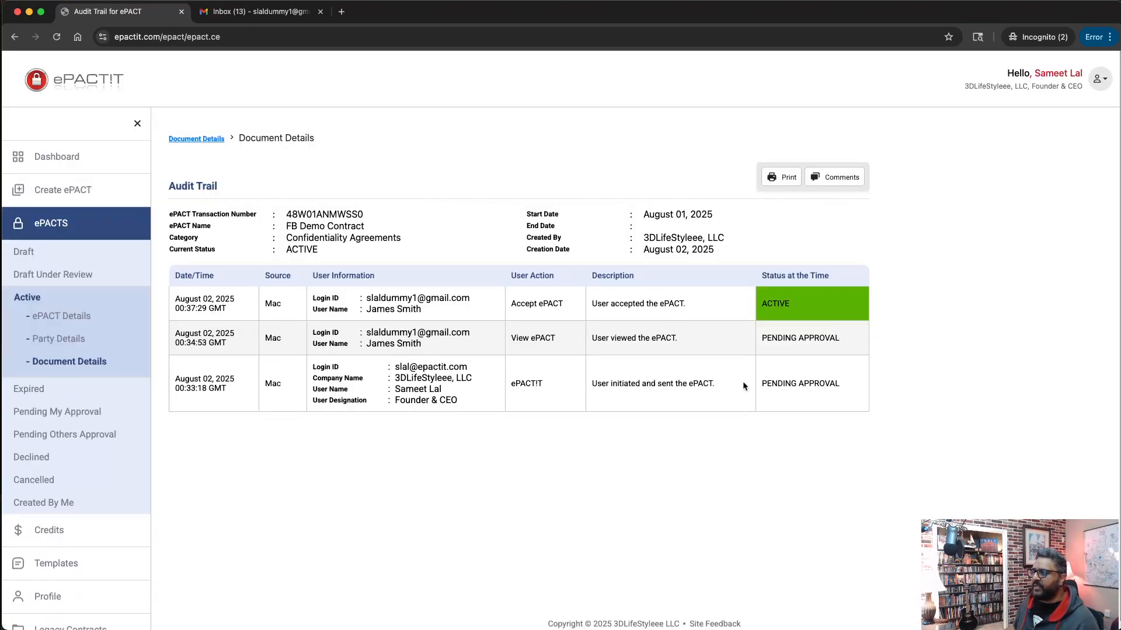
left_click_drag(232, 384, 175, 381)
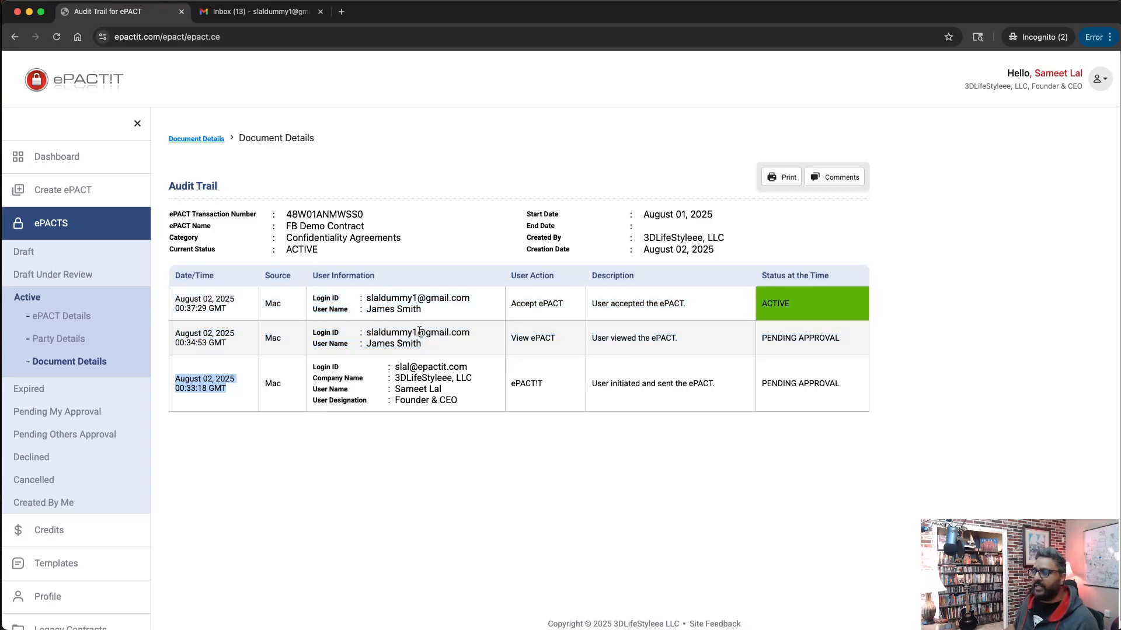
left_click_drag(230, 346, 177, 335)
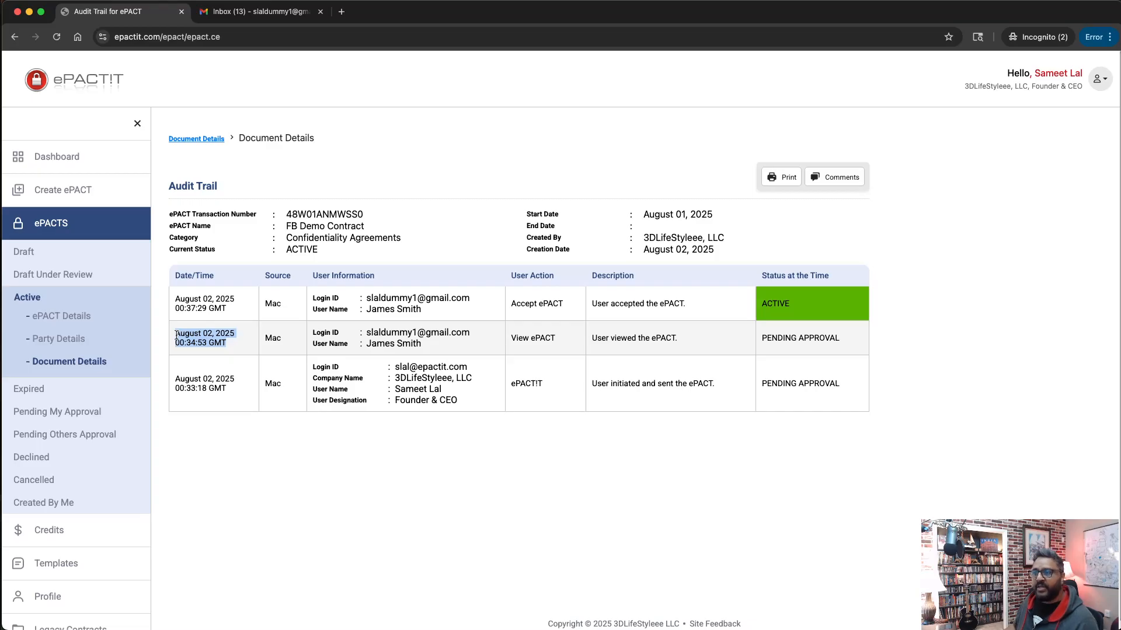
left_click(672, 340)
left_click_drag(592, 339, 677, 339)
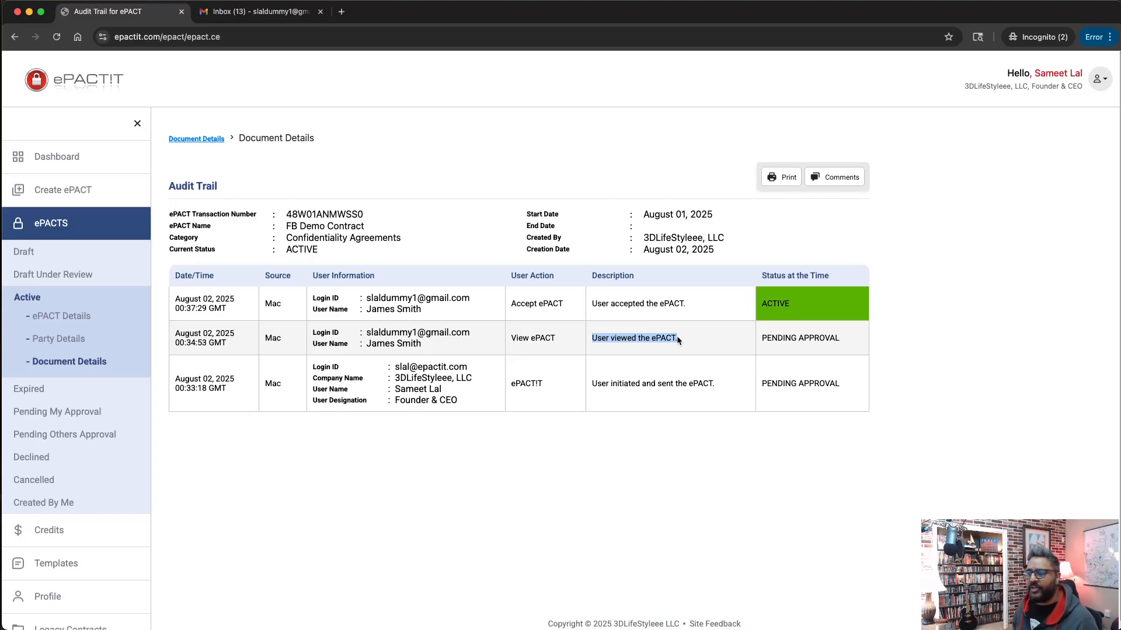
left_click(677, 337)
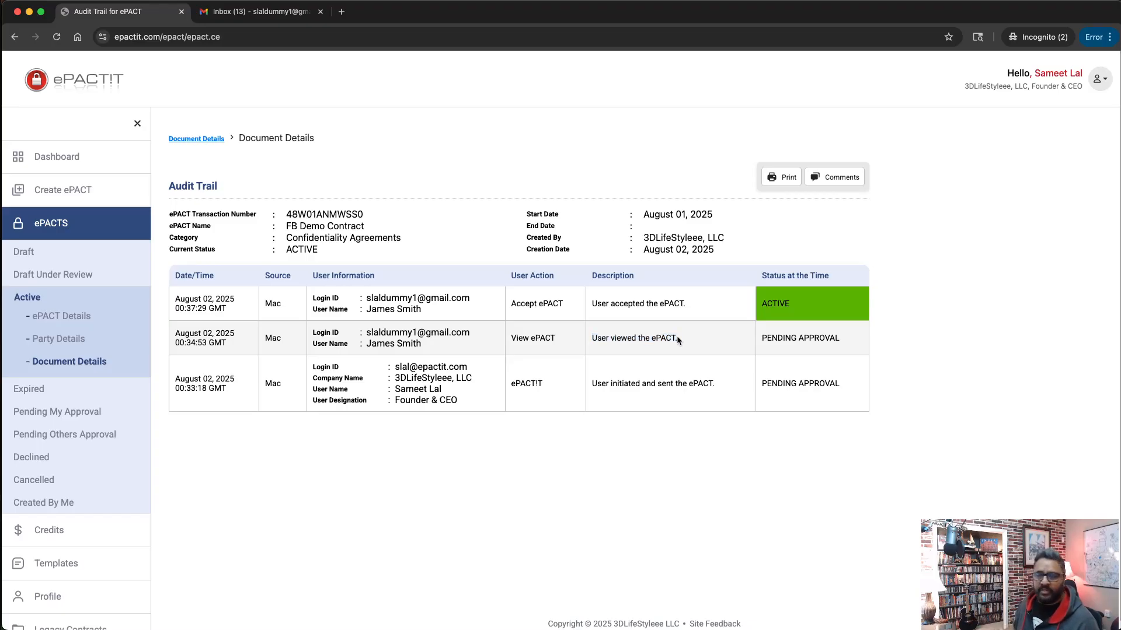
left_click_drag(677, 338, 587, 343)
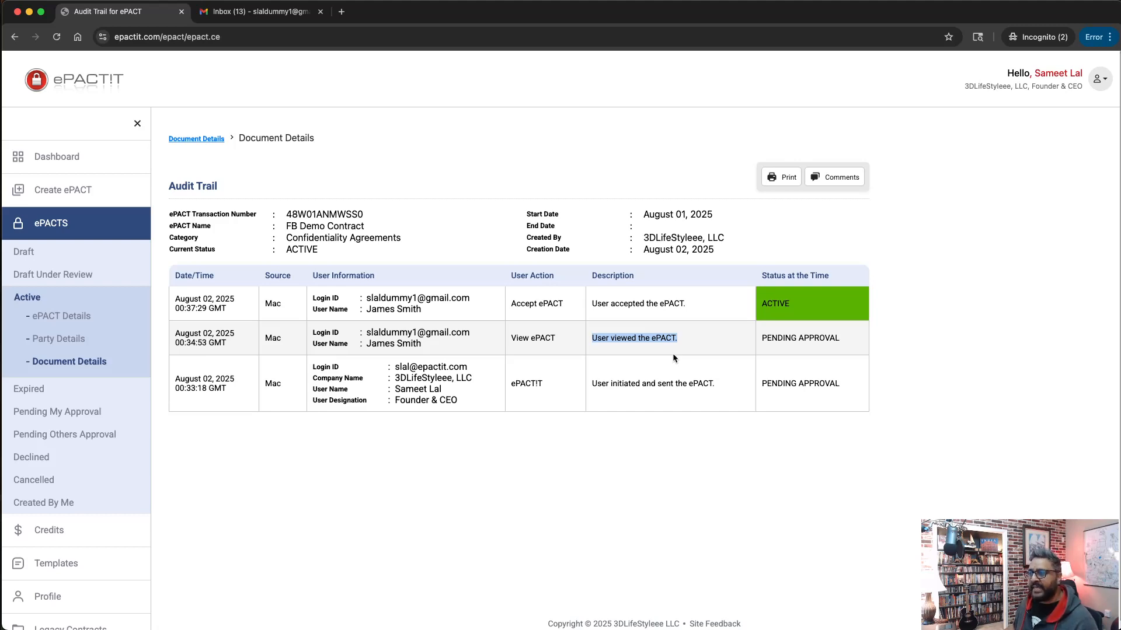
left_click(688, 305)
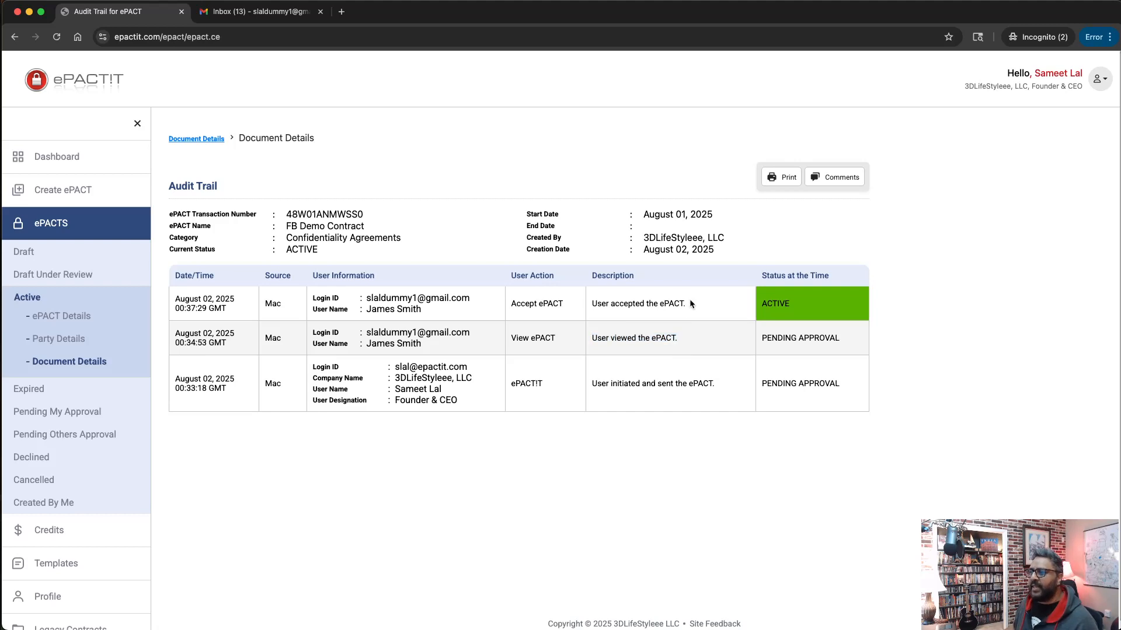
left_click_drag(685, 303, 593, 305)
double_click(623, 304)
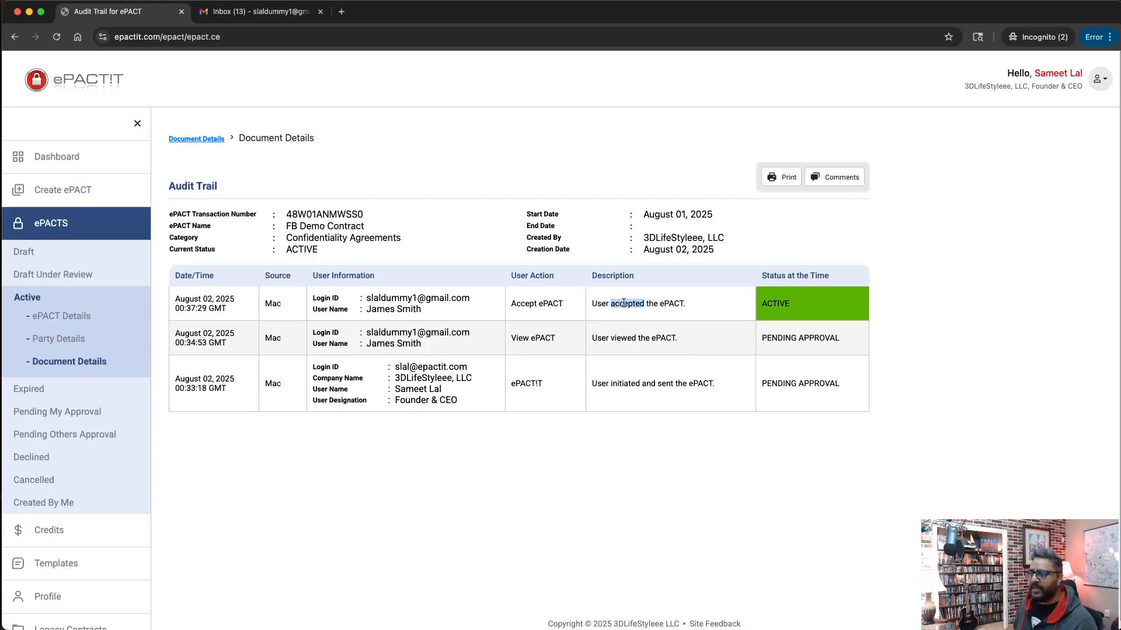
left_click(788, 313)
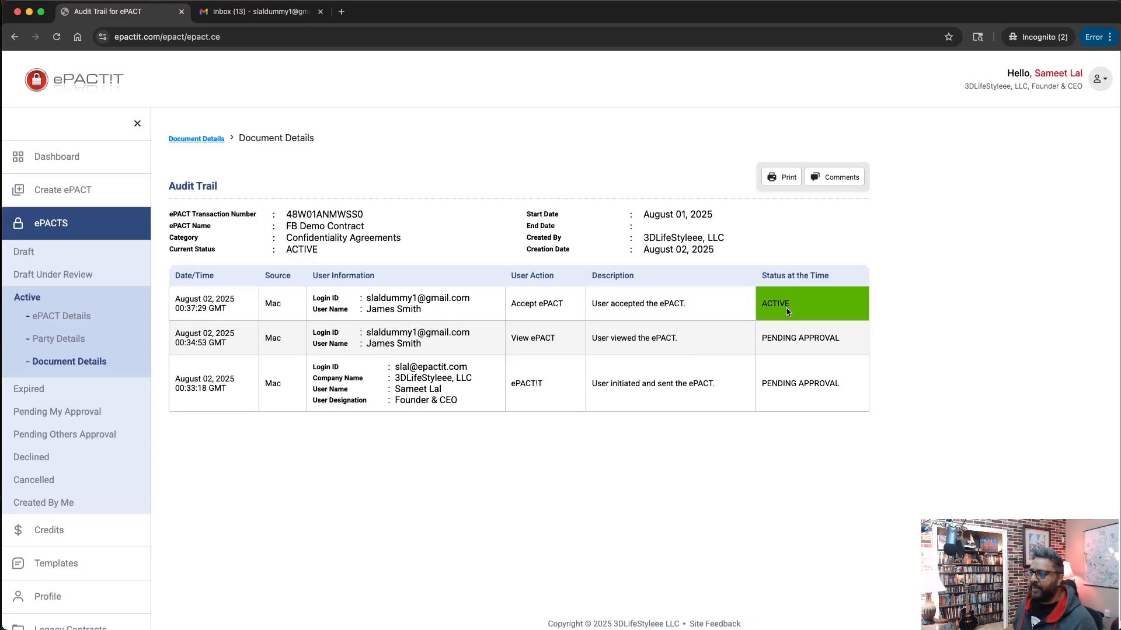
double_click(780, 306)
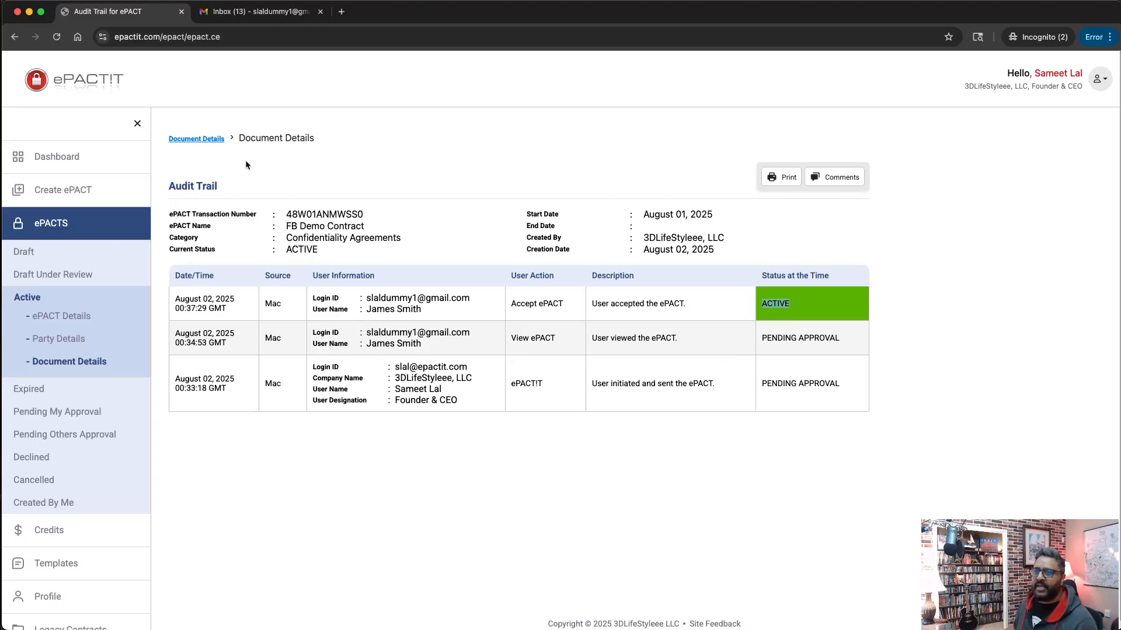
left_click(192, 143)
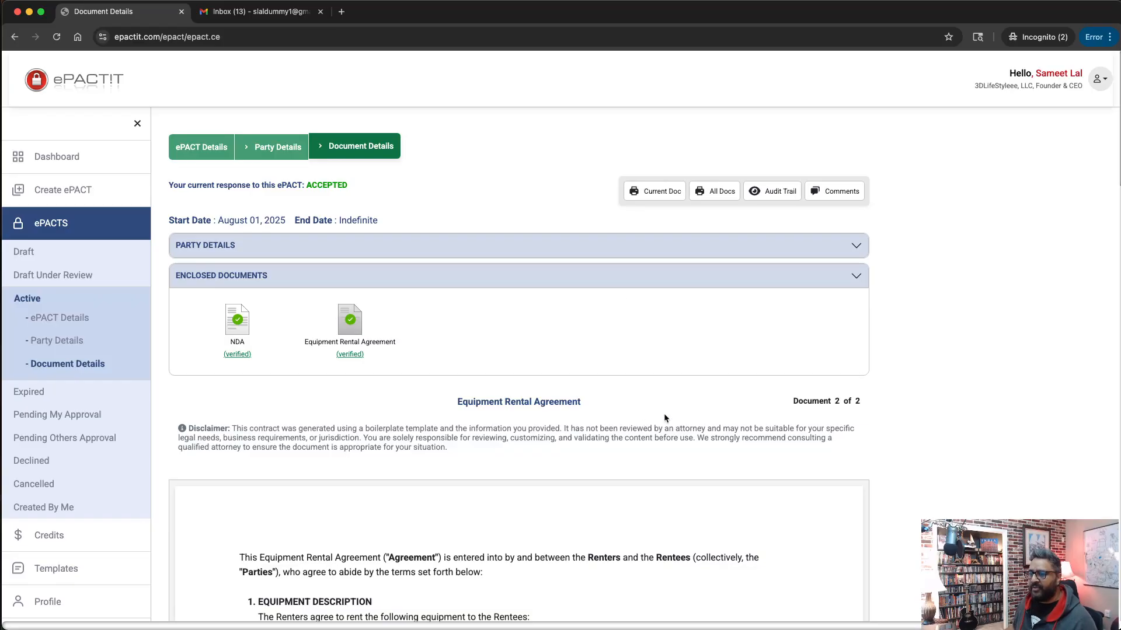
- Scroll through the signed Equipment Rental Agreement, then go to the Templates list
scroll(664, 413, "down", 15)
scroll(662, 408, "up", 15)
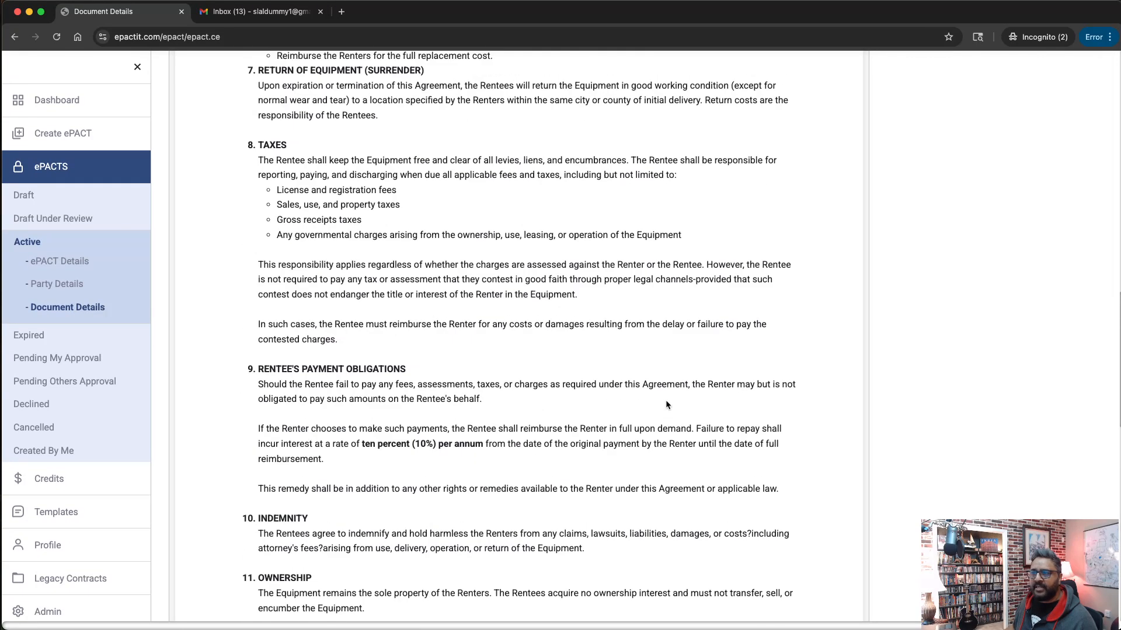
scroll(667, 403, "up", 8)
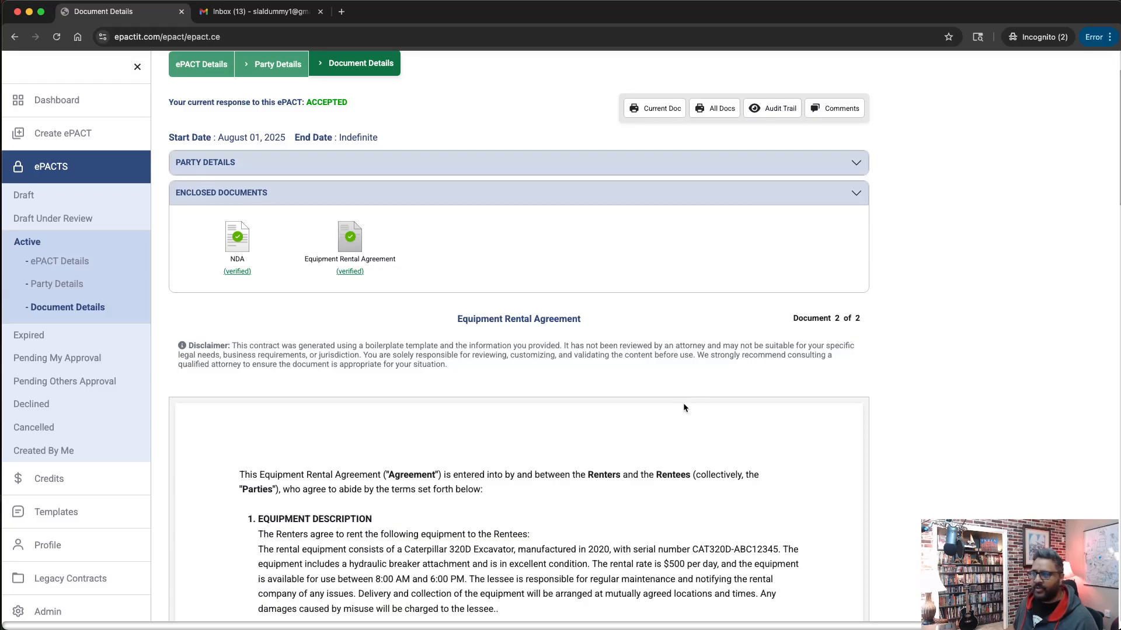
scroll(690, 390, "up", 2)
scroll(687, 384, "down", 1)
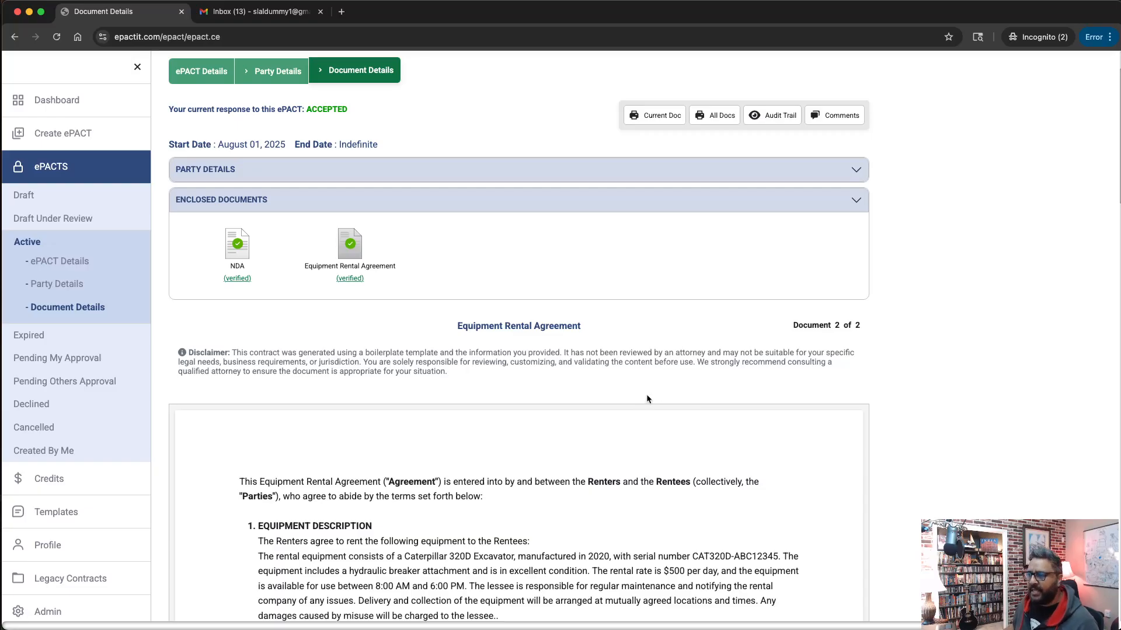
scroll(646, 394, "down", 20)
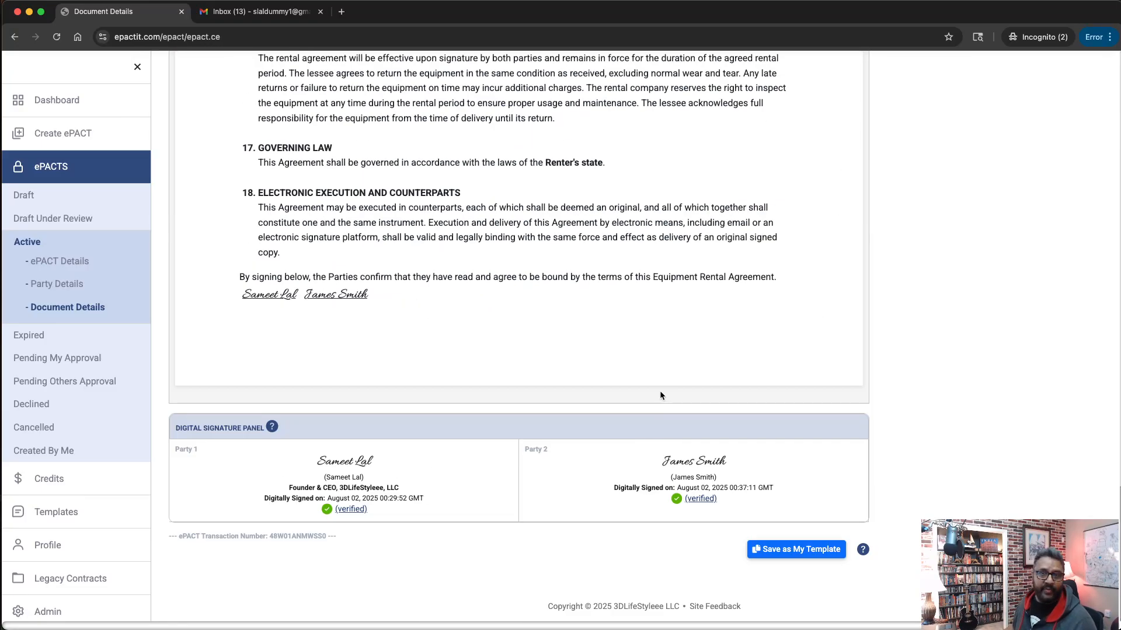
scroll(660, 396, "up", 20)
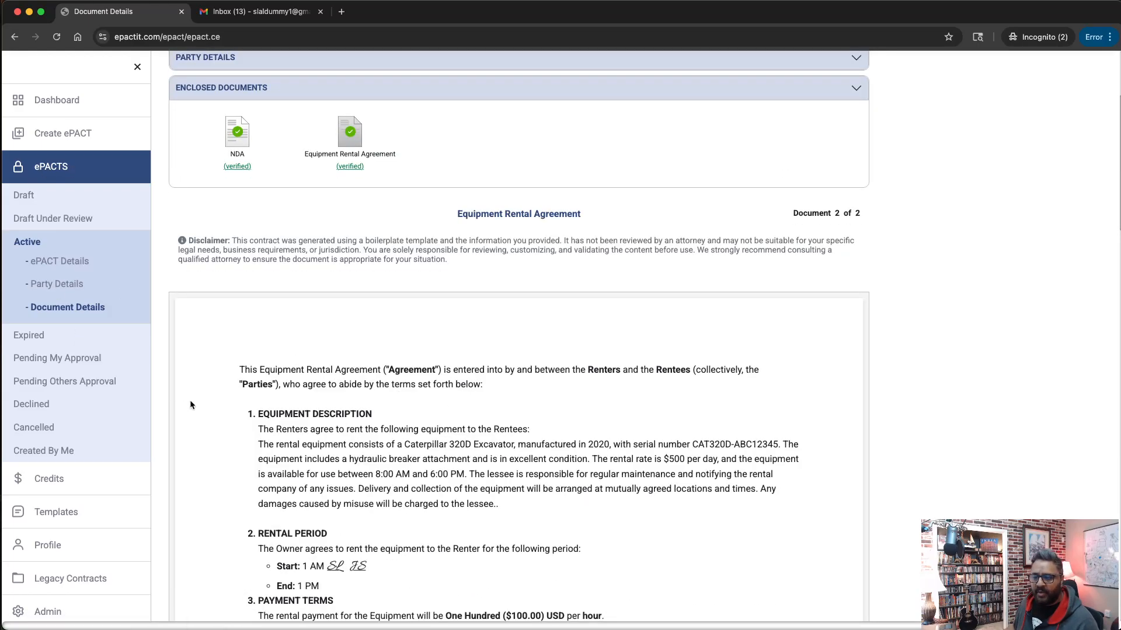
scroll(190, 400, "down", 2)
scroll(194, 397, "up", 5)
scroll(194, 397, "down", 12)
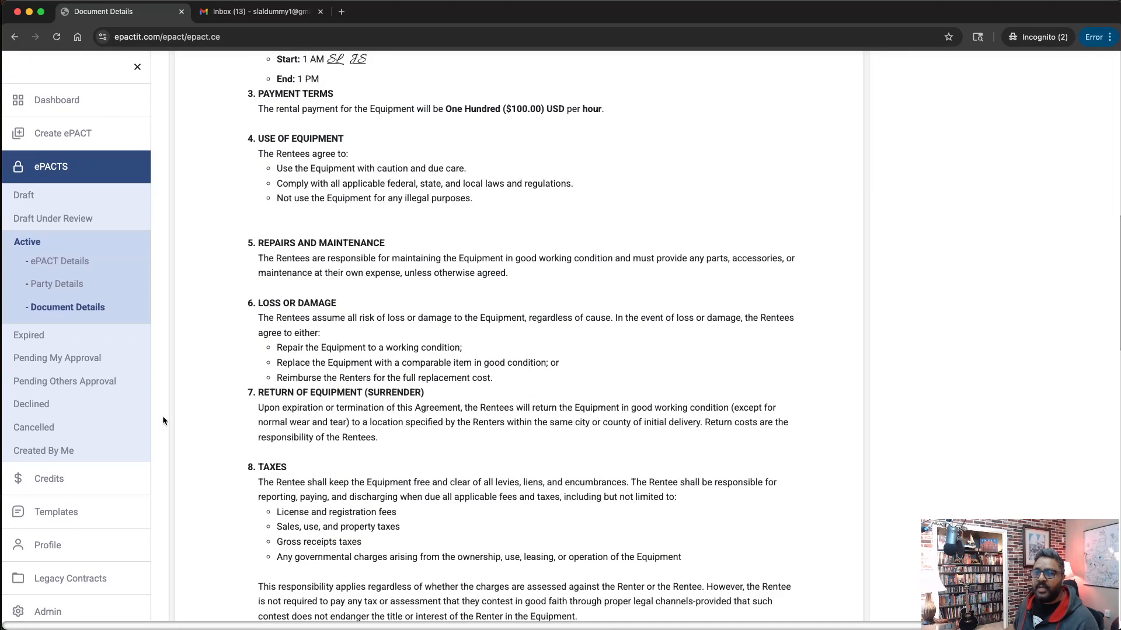
left_click(145, 522)
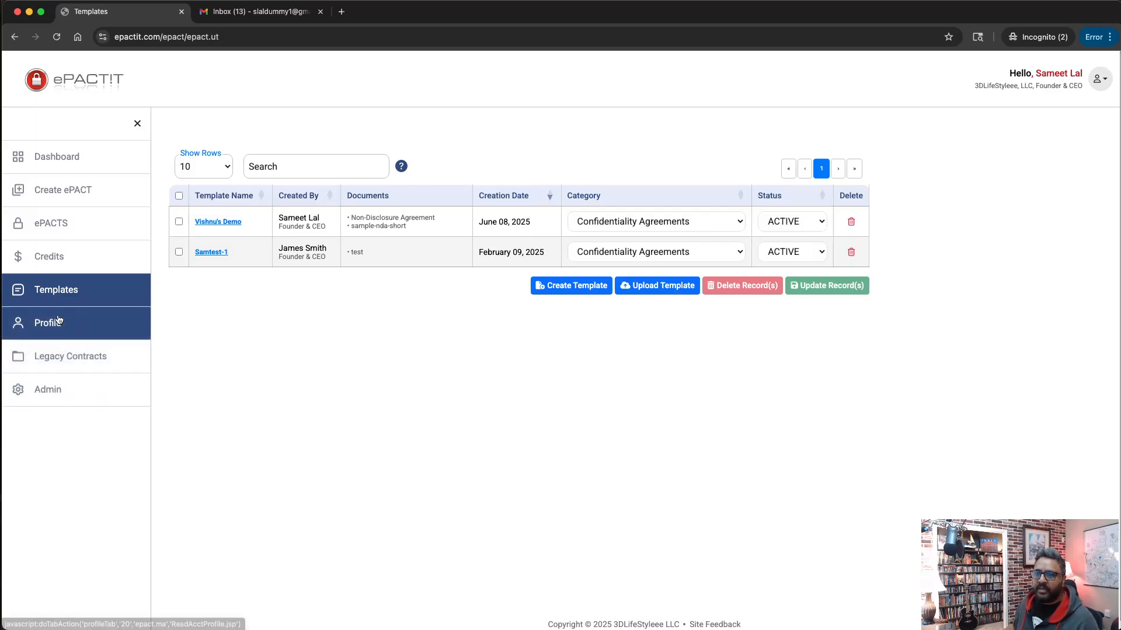
- View the Account Profile's signature editor, then close it without changes
left_click(92, 337)
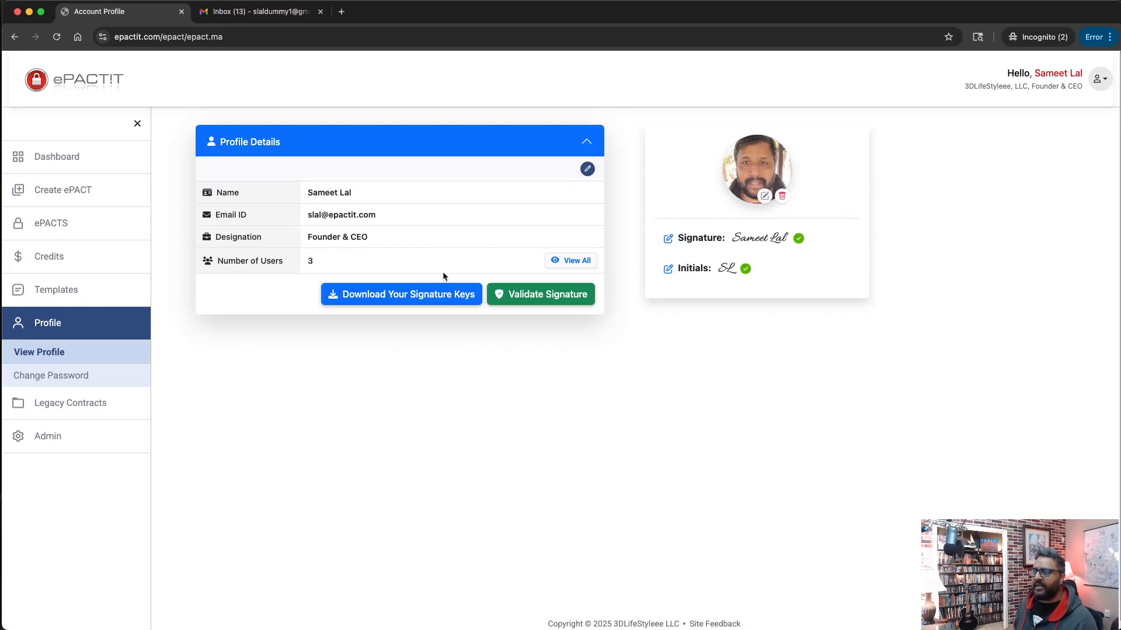
left_click(668, 238)
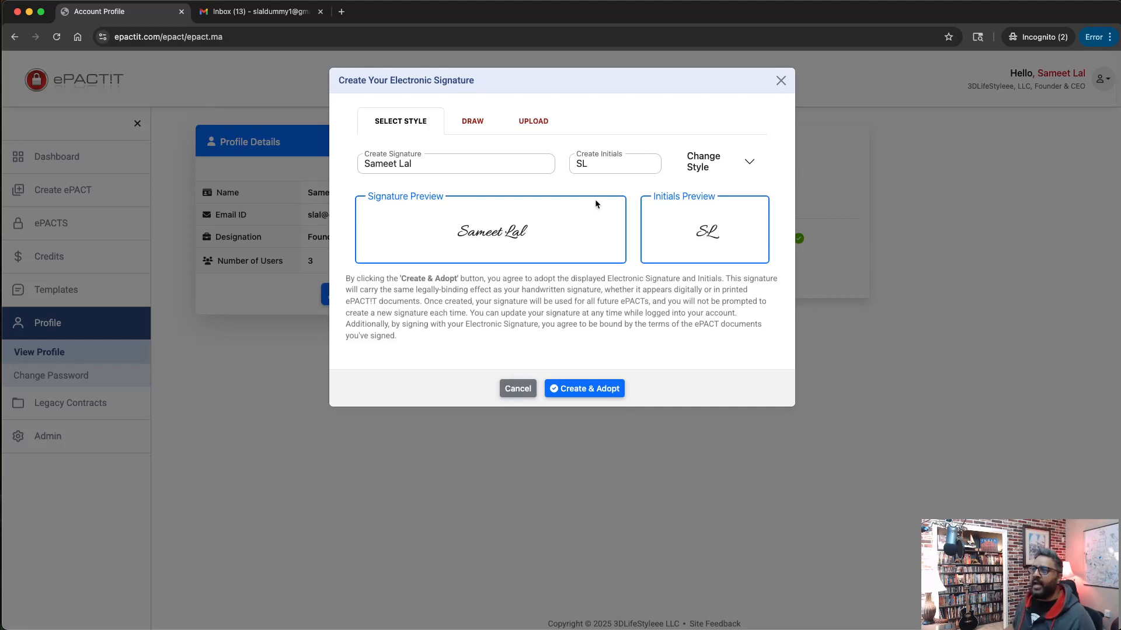
left_click(781, 81)
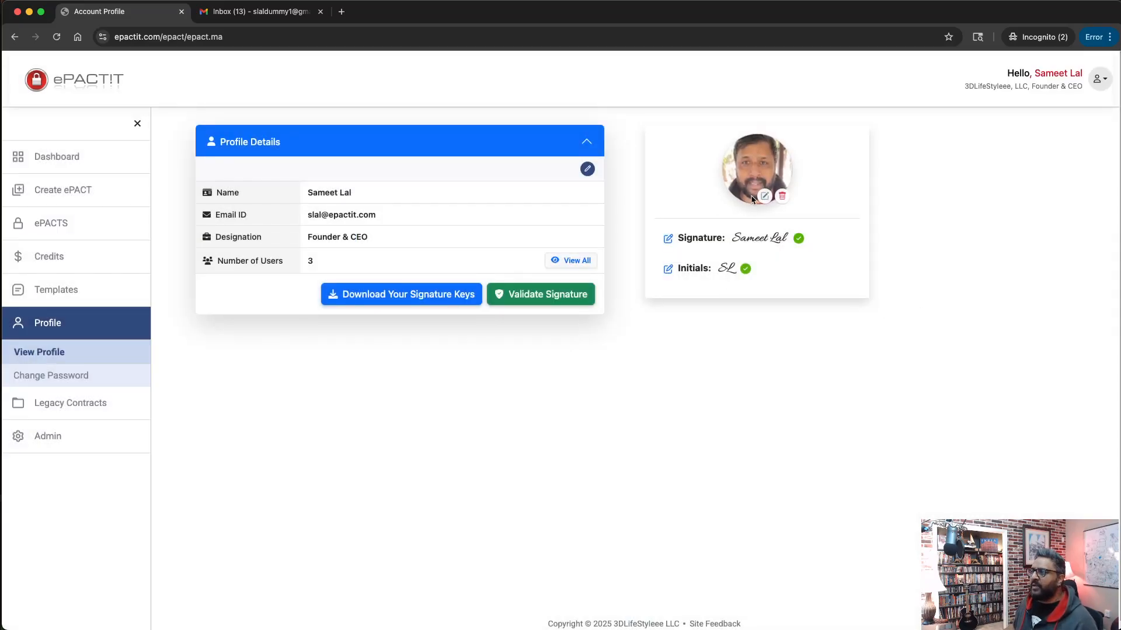
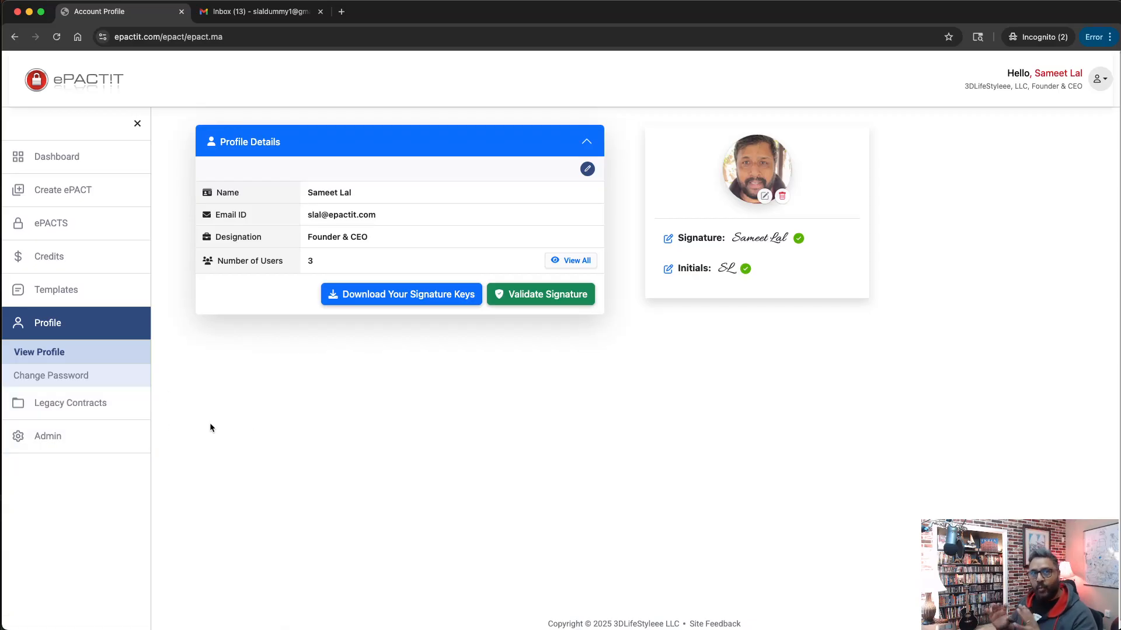
- Open My Legacy Contracts, listing five confidentiality-agreement contracts and their assigned users
left_click(53, 407)
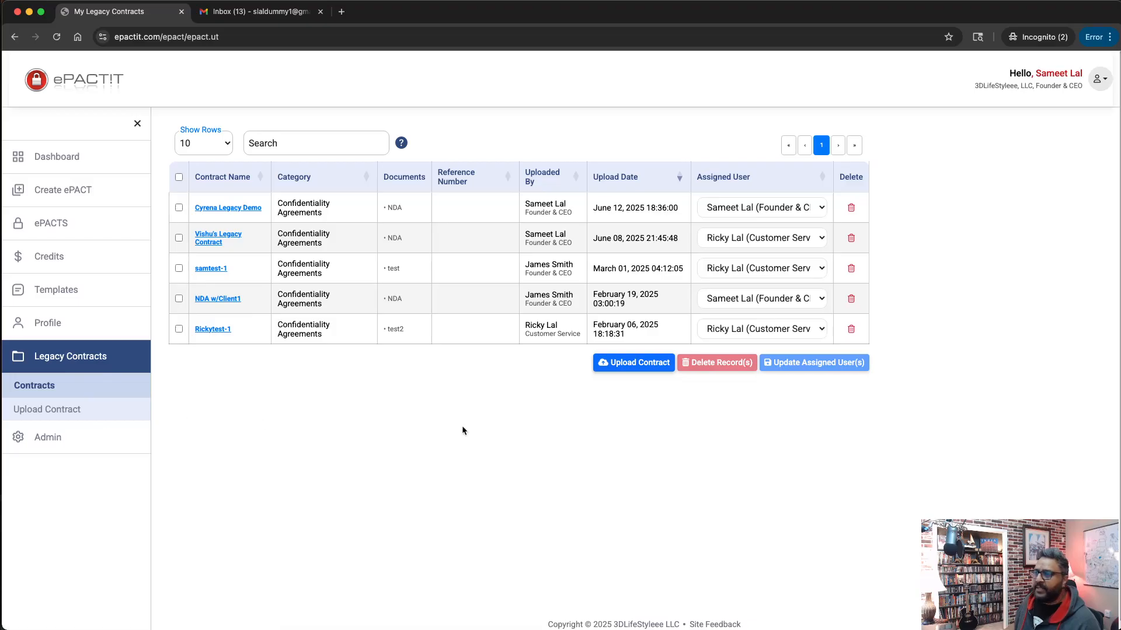
- Start a new legacy contract named 'FB Legacy Contract Demo' with document title NDA
left_click(634, 367)
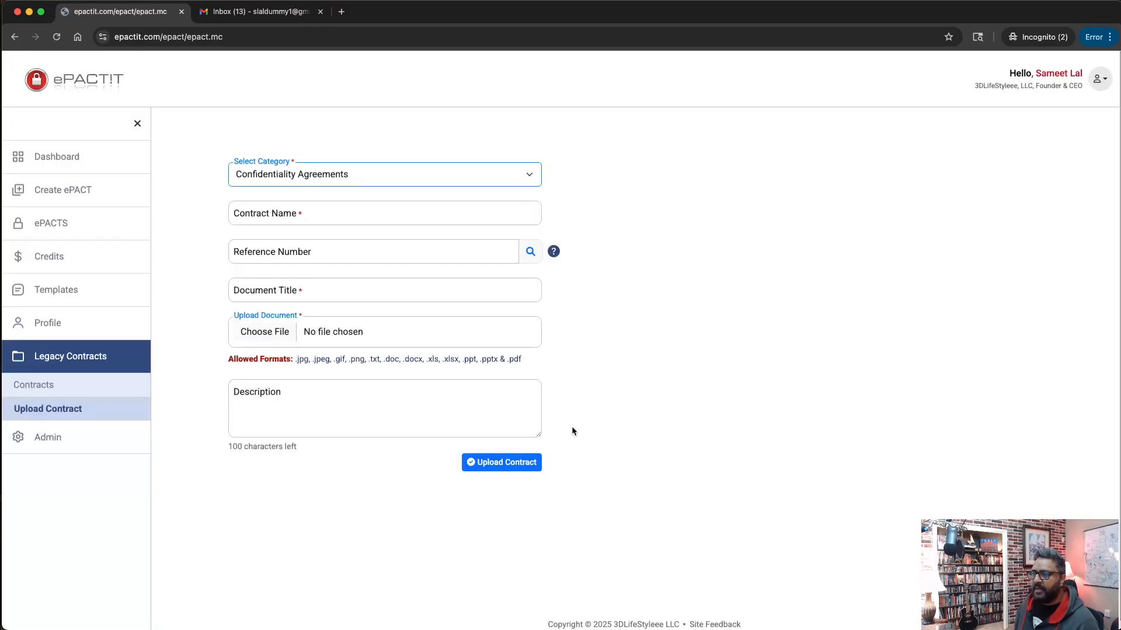
left_click(302, 212)
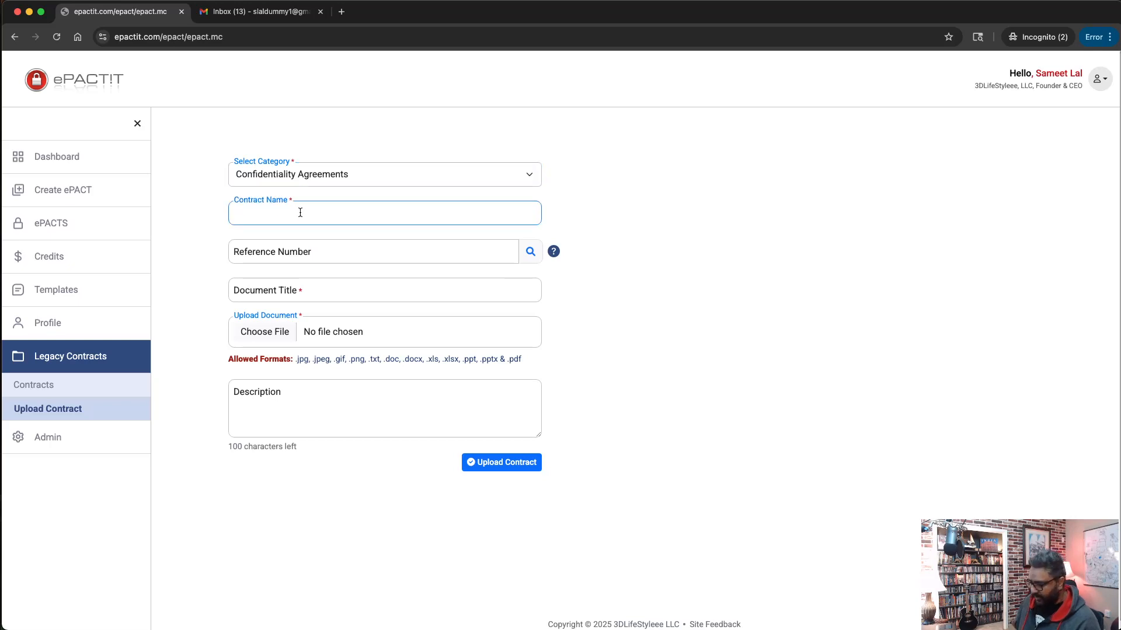
type("FB")
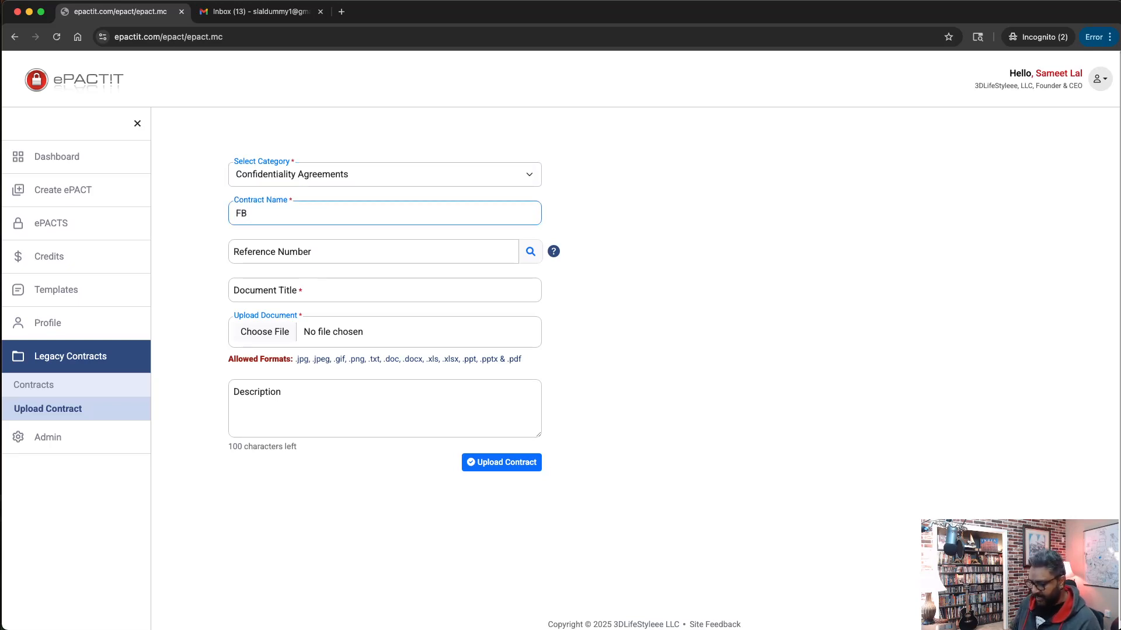
type(" Legacy ")
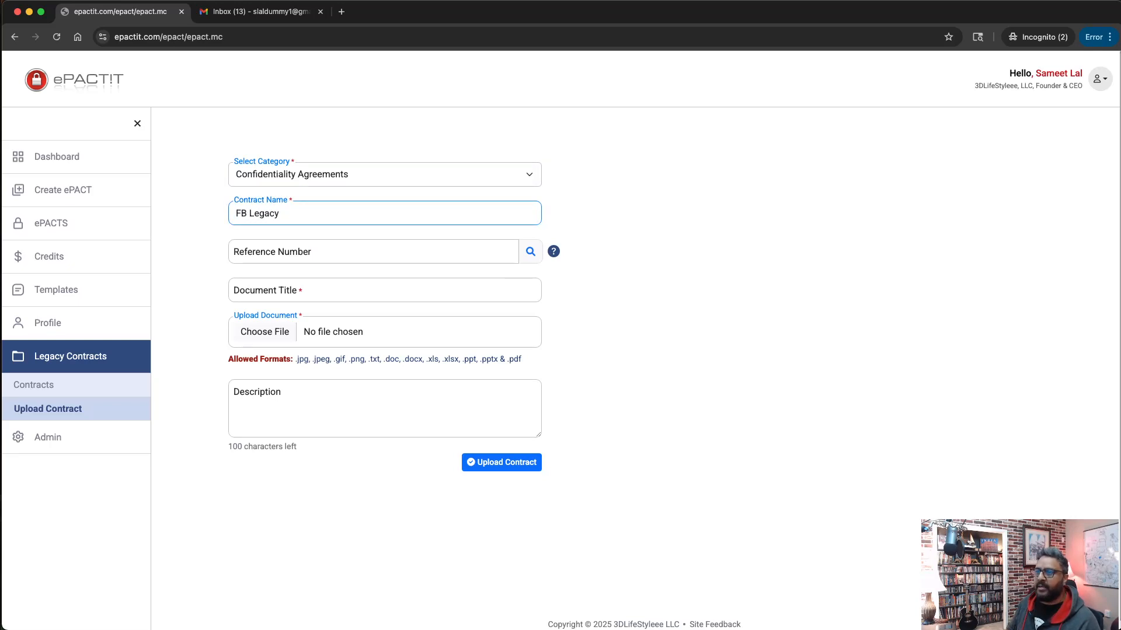
type("Contracdt D")
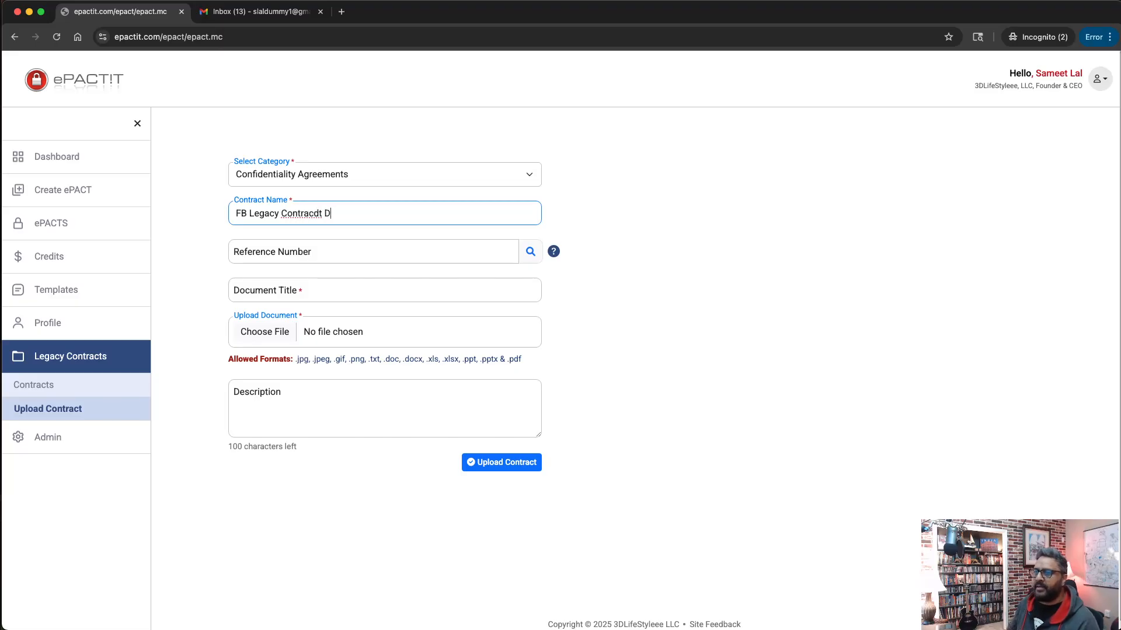
key("BackSpace")
key("BackSpace")
key("BackSpace")
key("BackSpace")
type("t Demo")
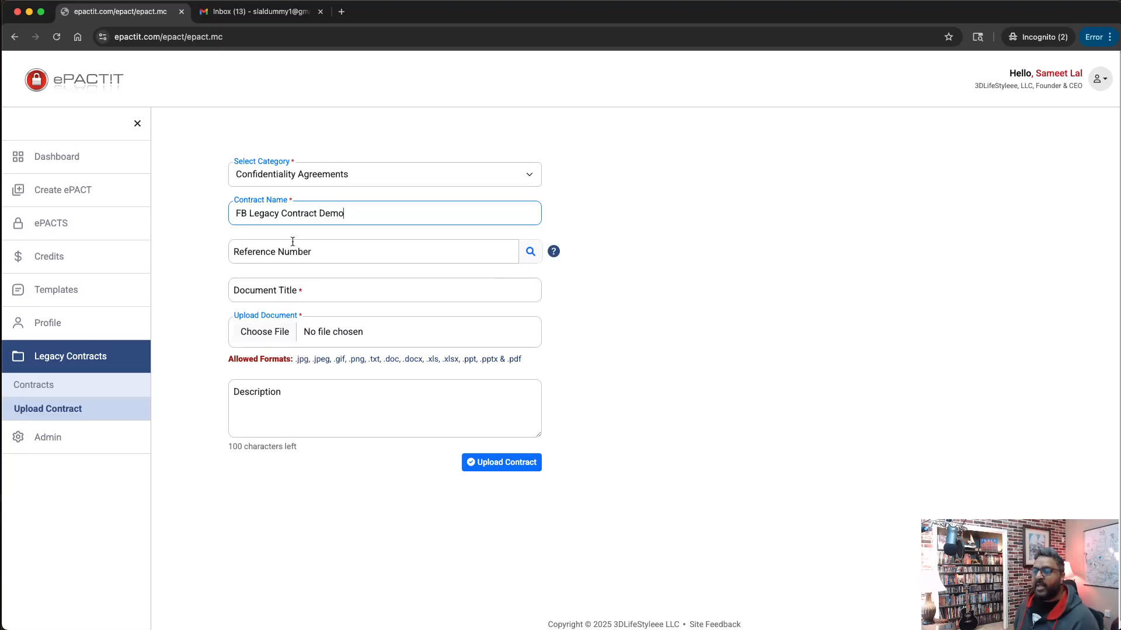
left_click(313, 252)
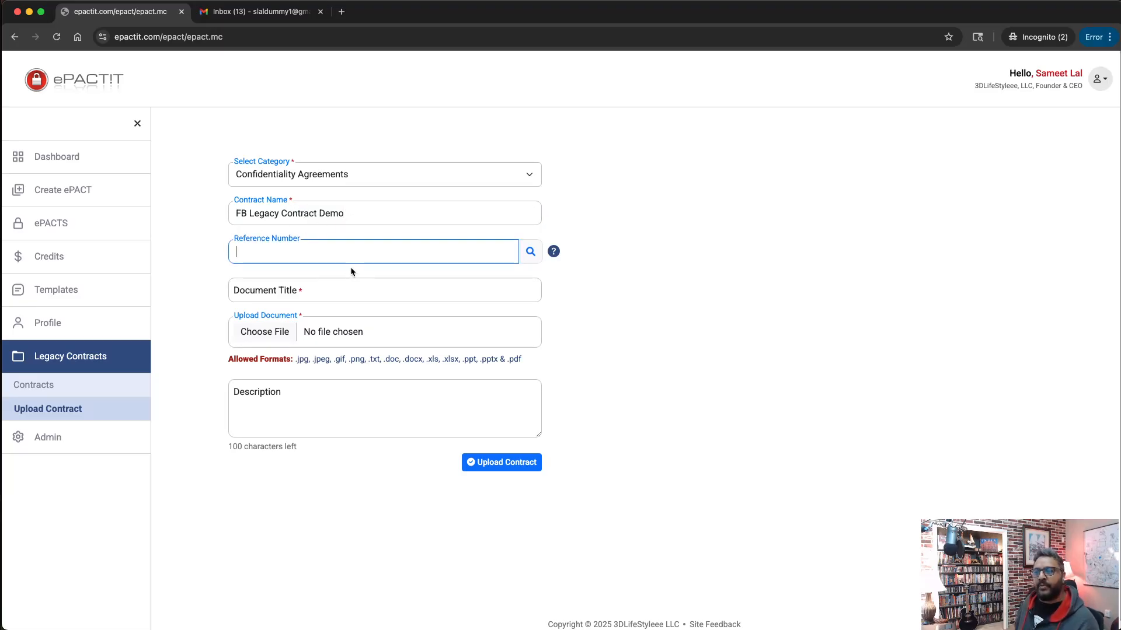
left_click(334, 290)
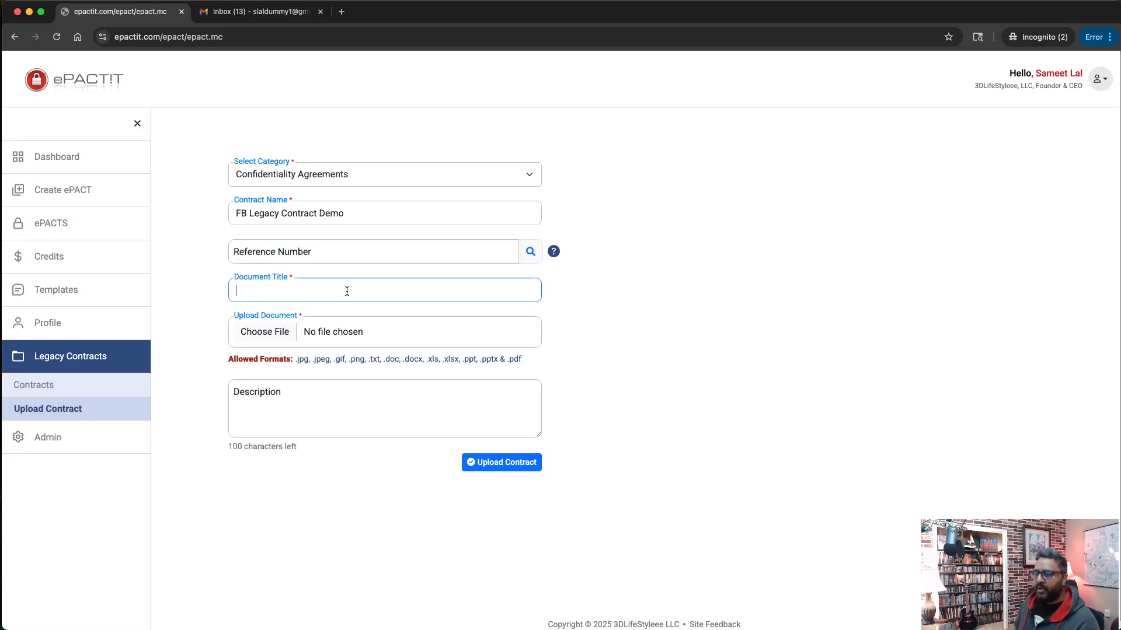
type("NDA")
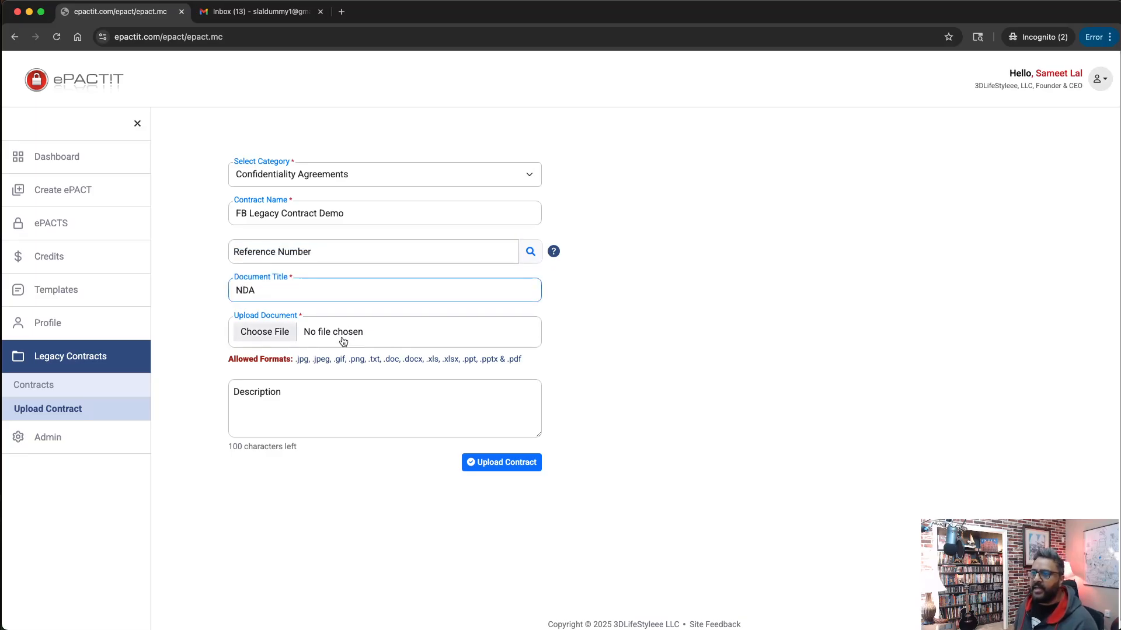
- Attach sample-nda.docx and add the description 'This is for demo purpose only.'
left_click(264, 331)
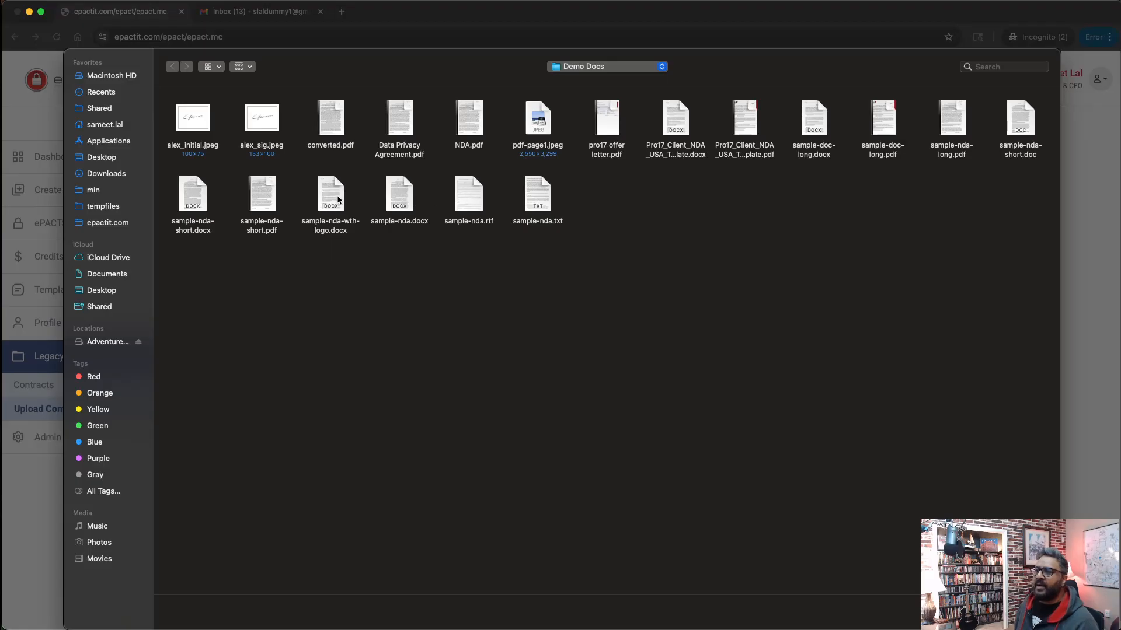
double_click(396, 198)
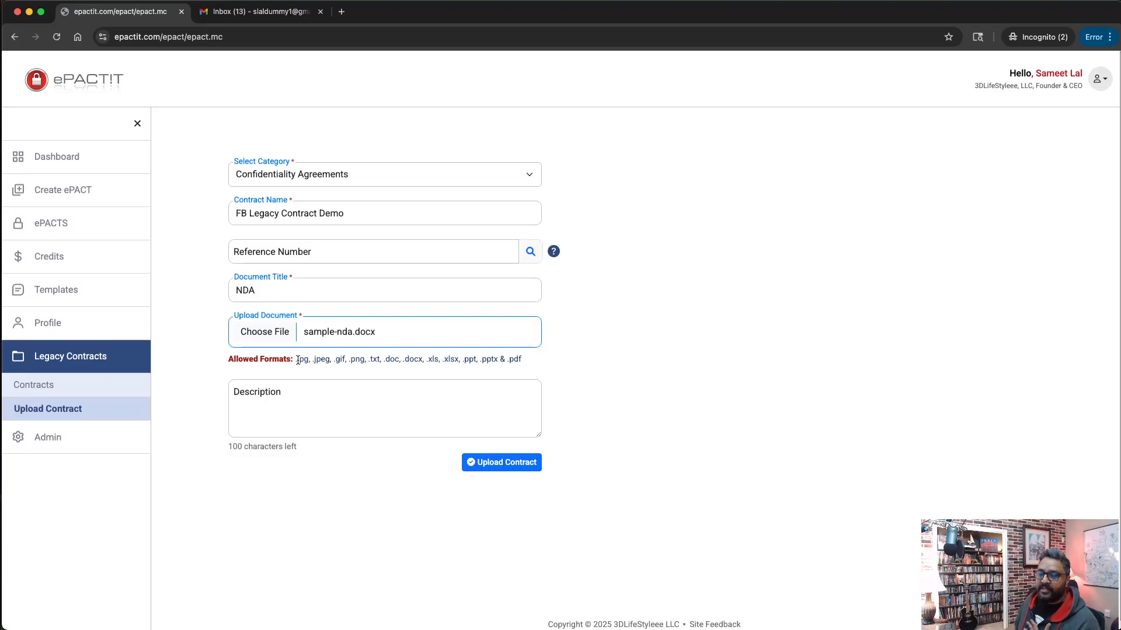
left_click_drag(297, 360, 524, 363)
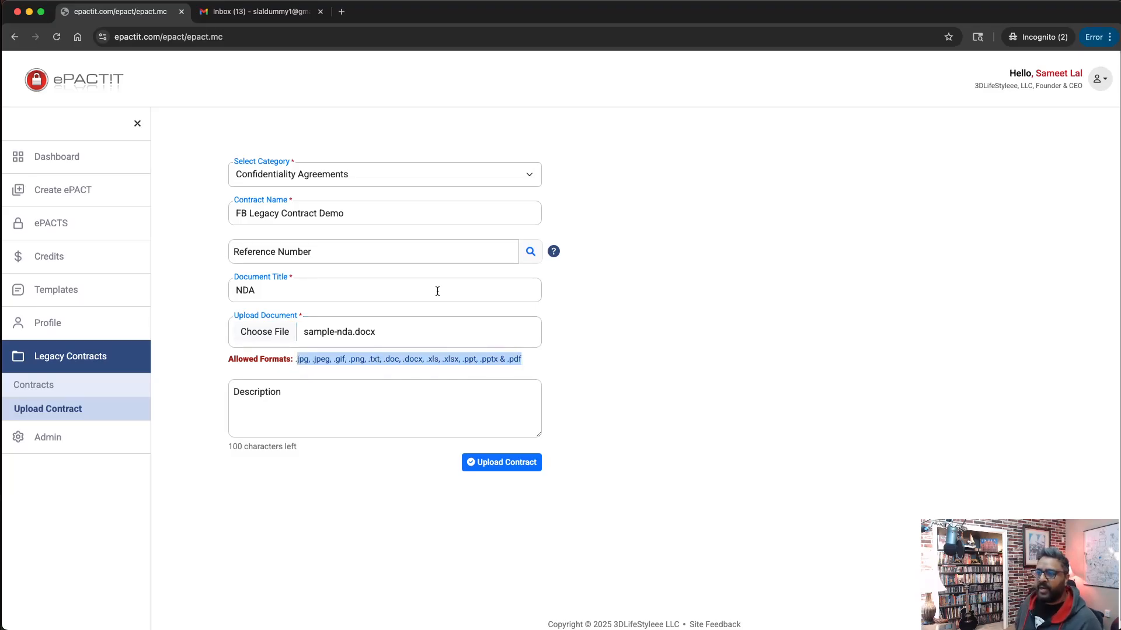
left_click(318, 413)
type("This ")
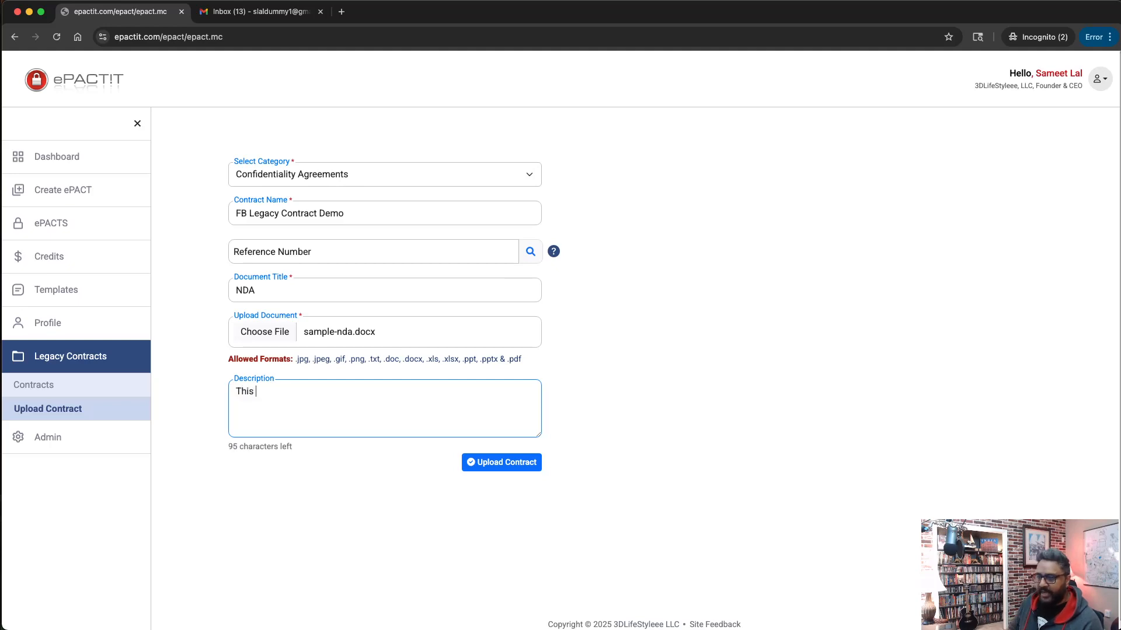
type("is for demo pu")
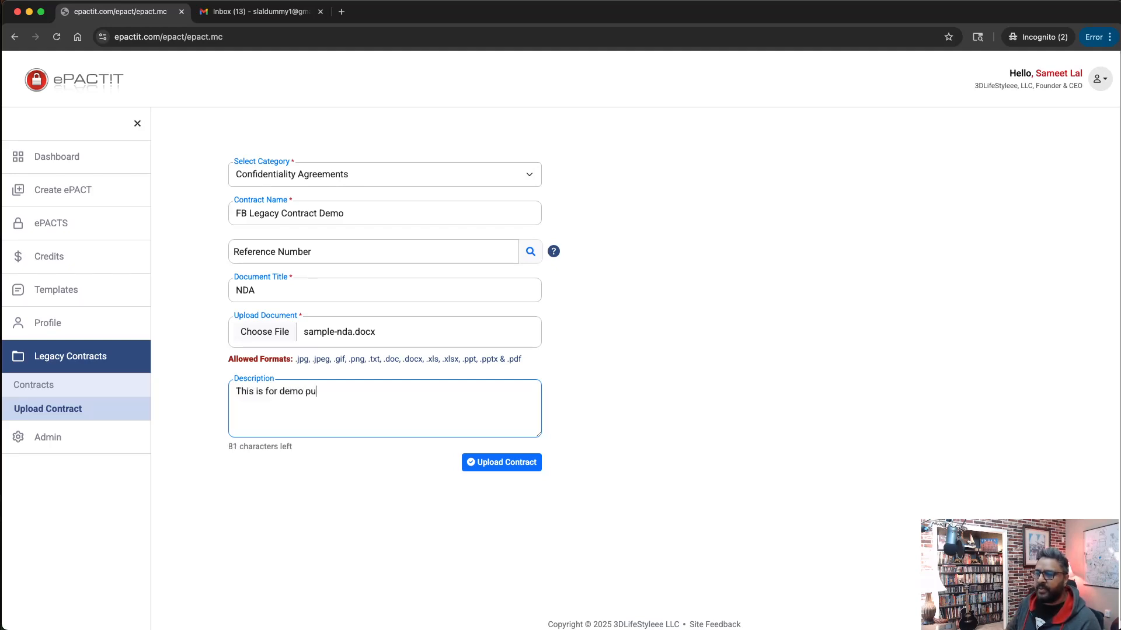
type("rpose only.")
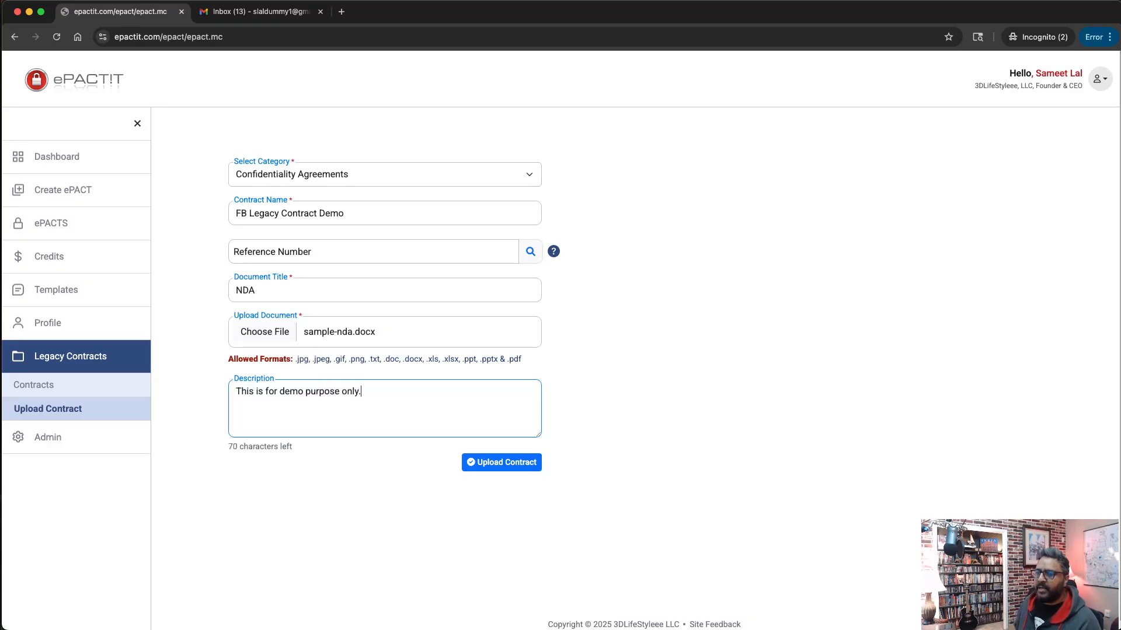
- Upload FB Legacy Contract Demo, then download its verified NDA document and dismiss the save dialog
left_click(501, 462)
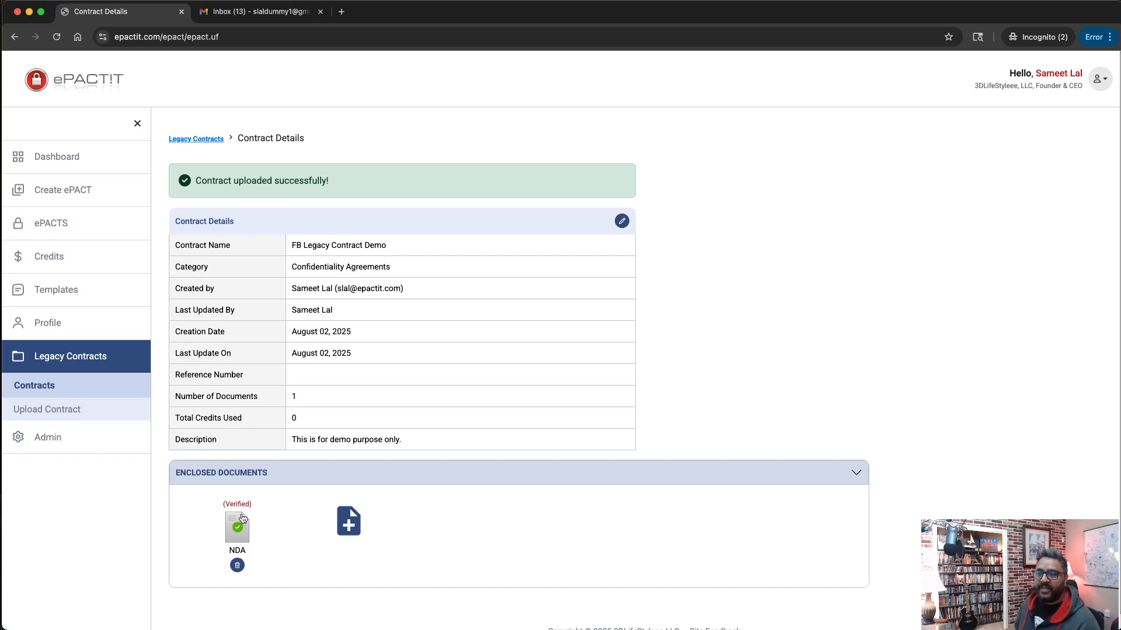
mouse_move(235, 508)
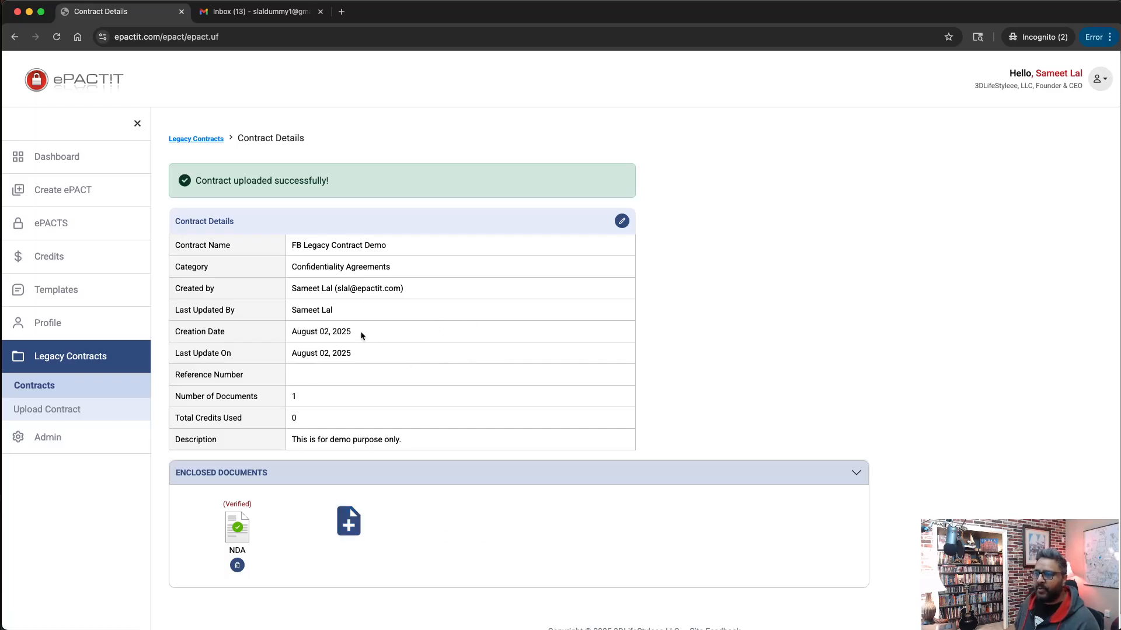
left_click(240, 534)
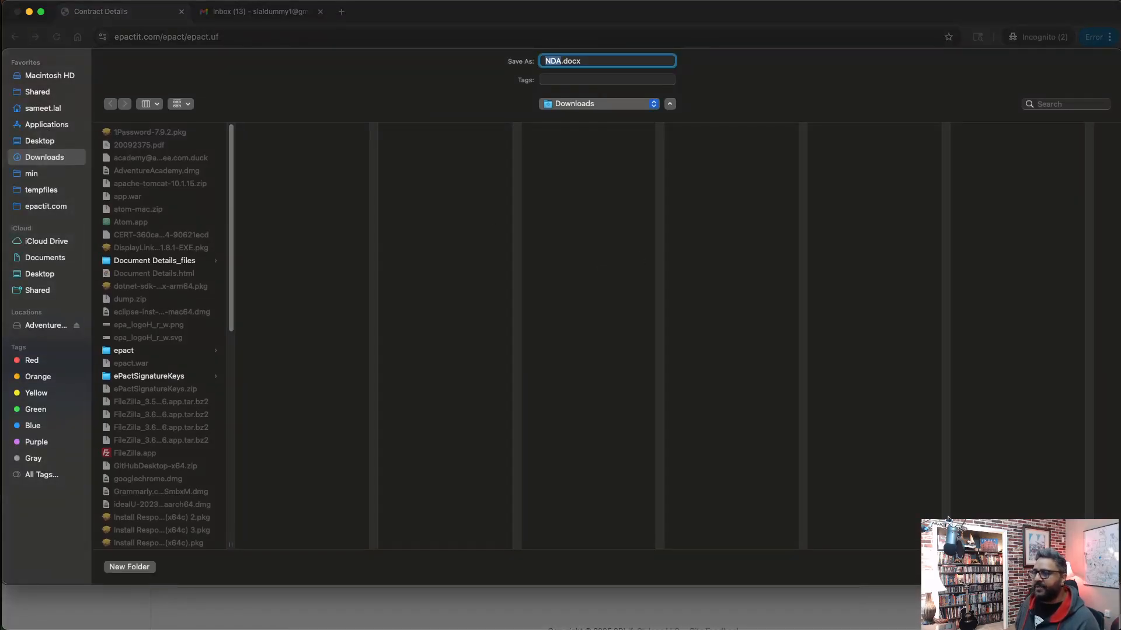
left_click(1052, 567)
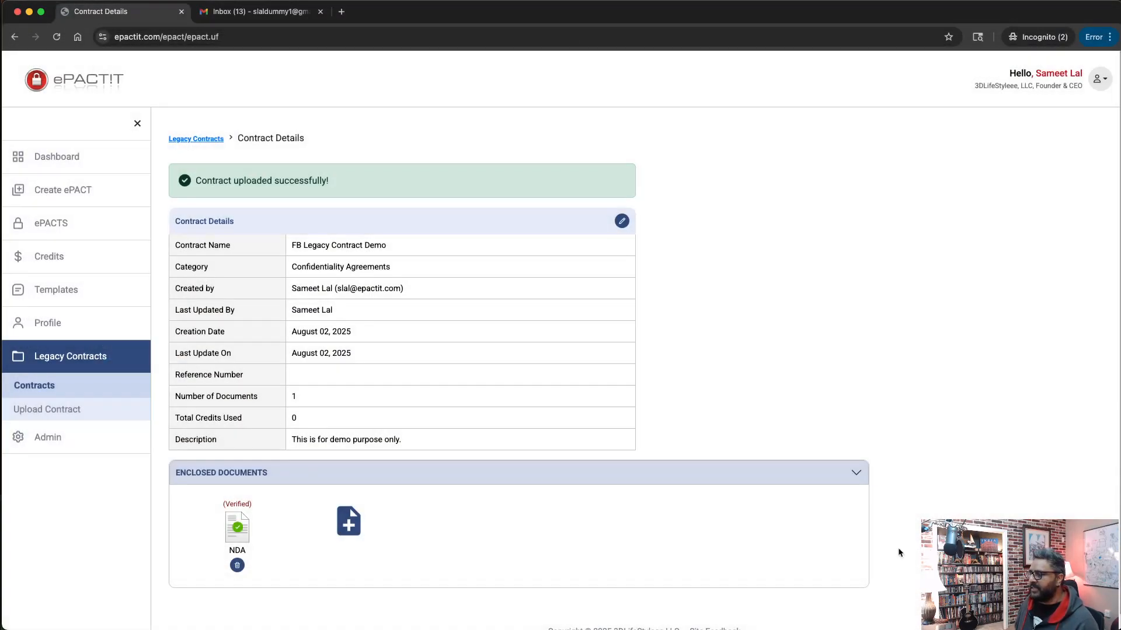
- Search legacy contracts for 'fb leg' to find the new contract, clear it, then open User Management
left_click(42, 389)
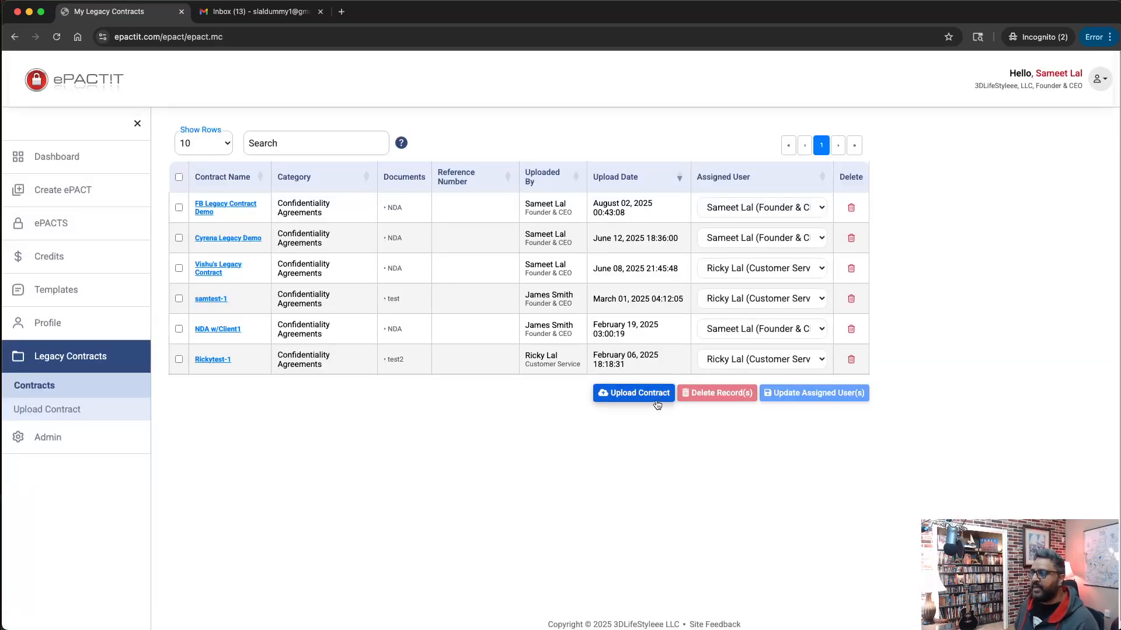
left_click(639, 394)
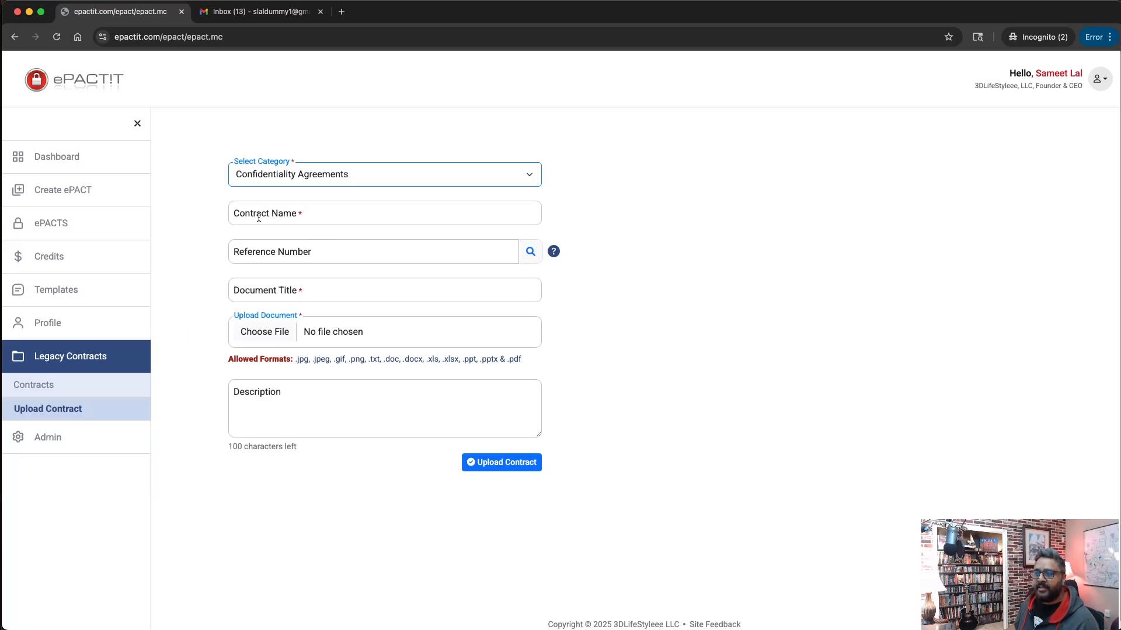
left_click(36, 385)
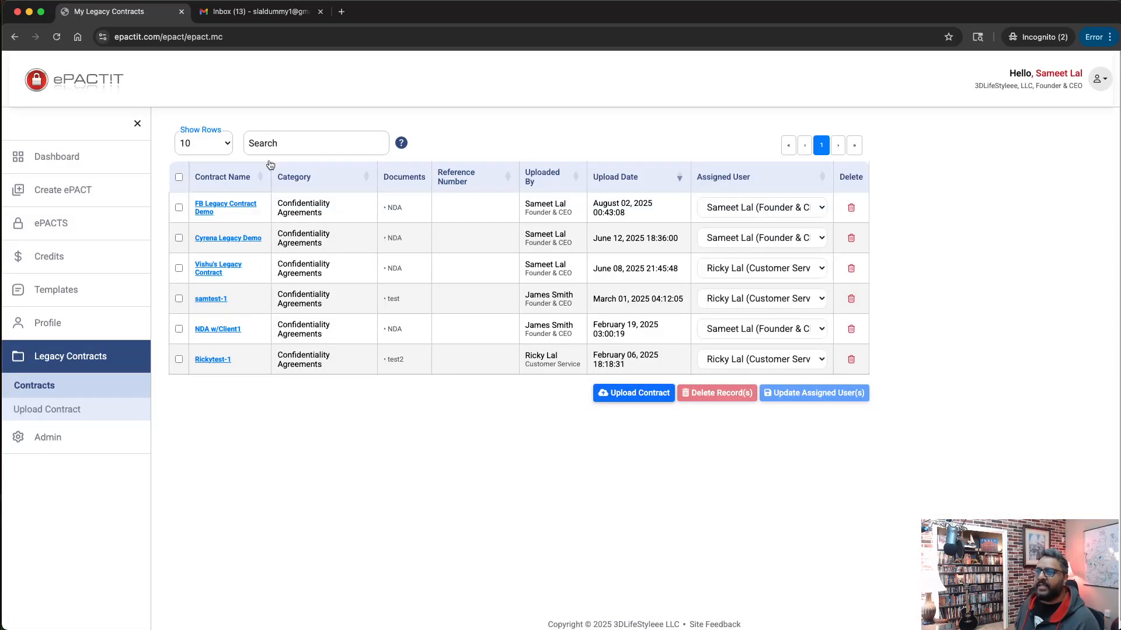
left_click(290, 141)
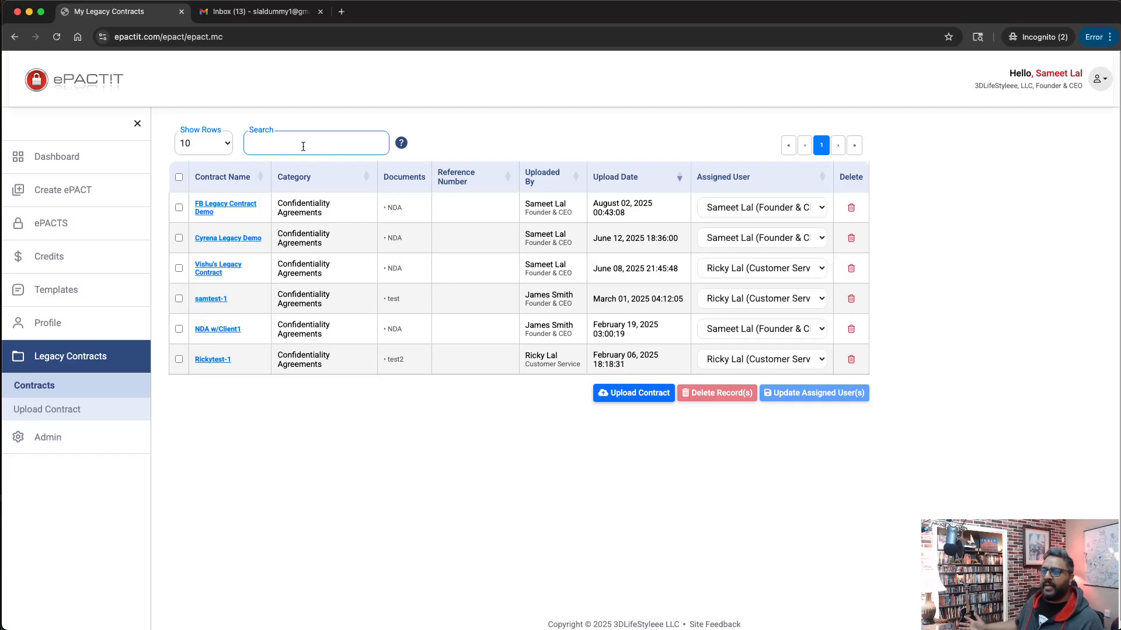
type("fb leb")
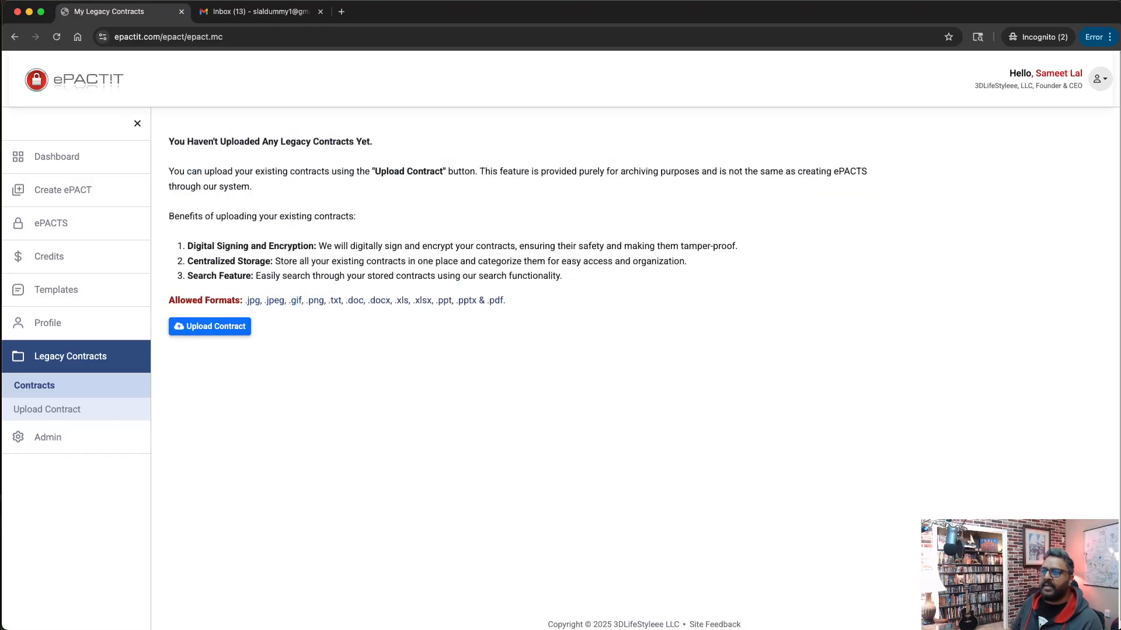
left_click(39, 386)
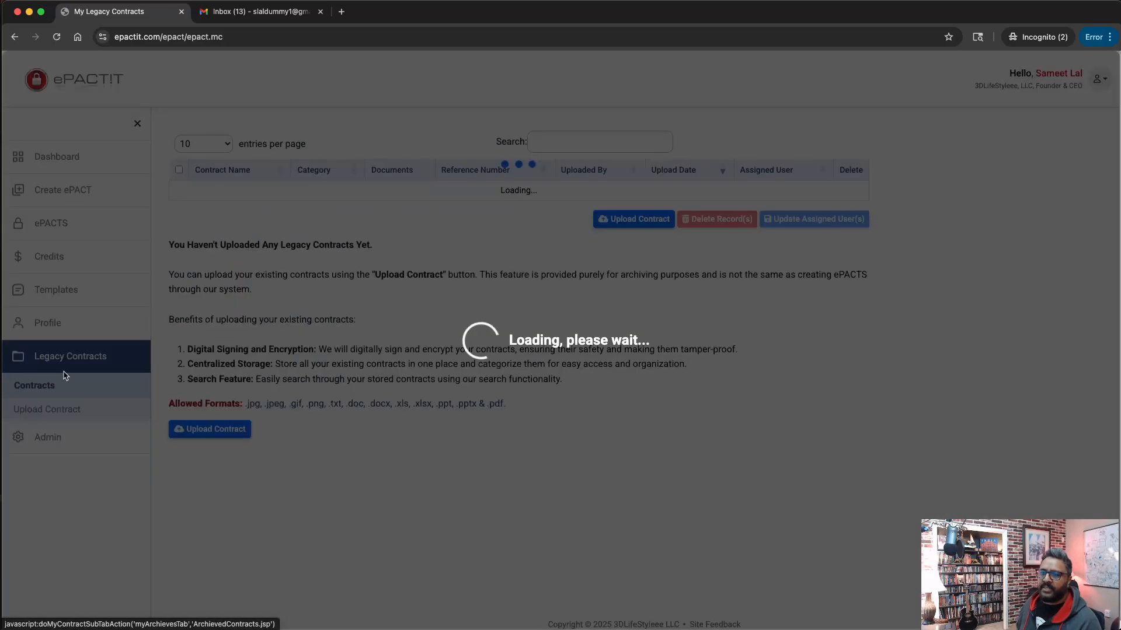
left_click(318, 146)
type("fb ")
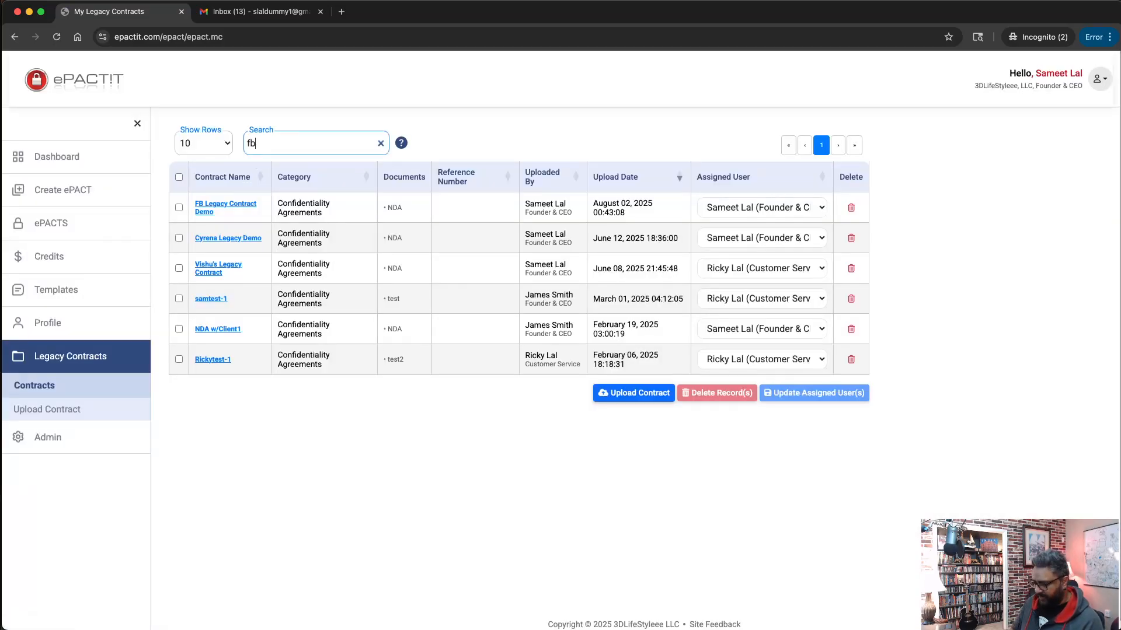
type("leg")
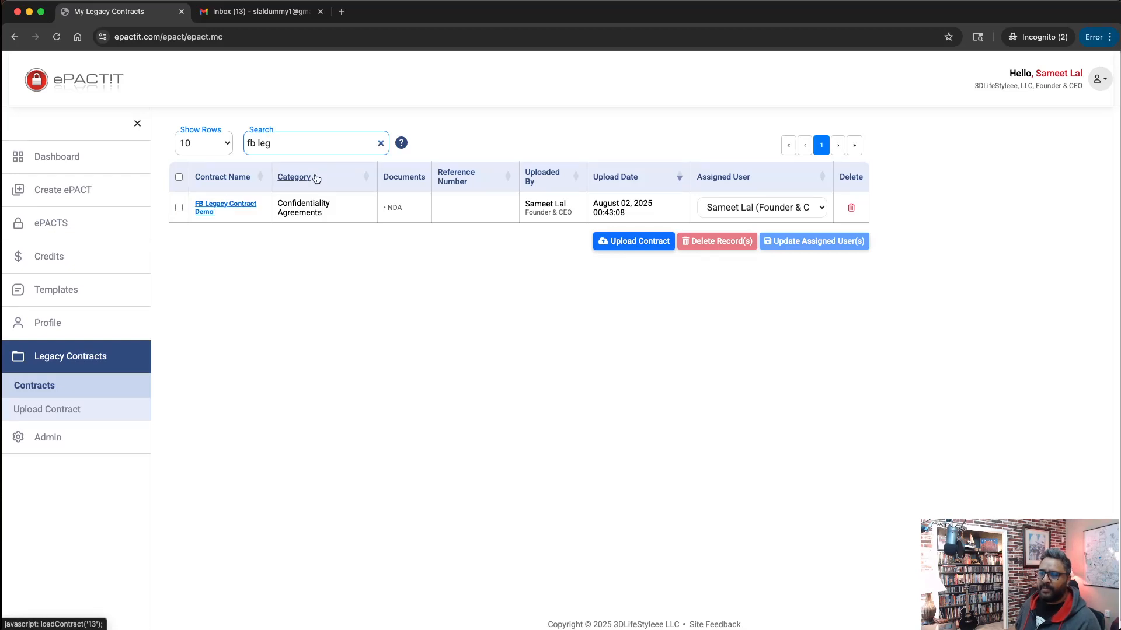
left_click(381, 144)
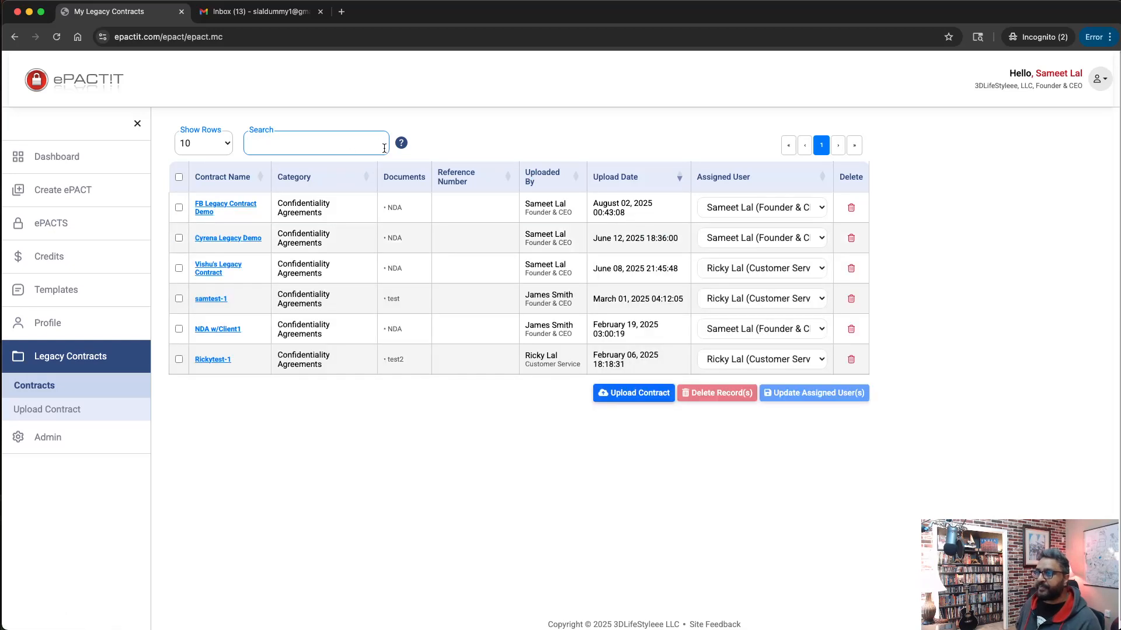
left_click(465, 413)
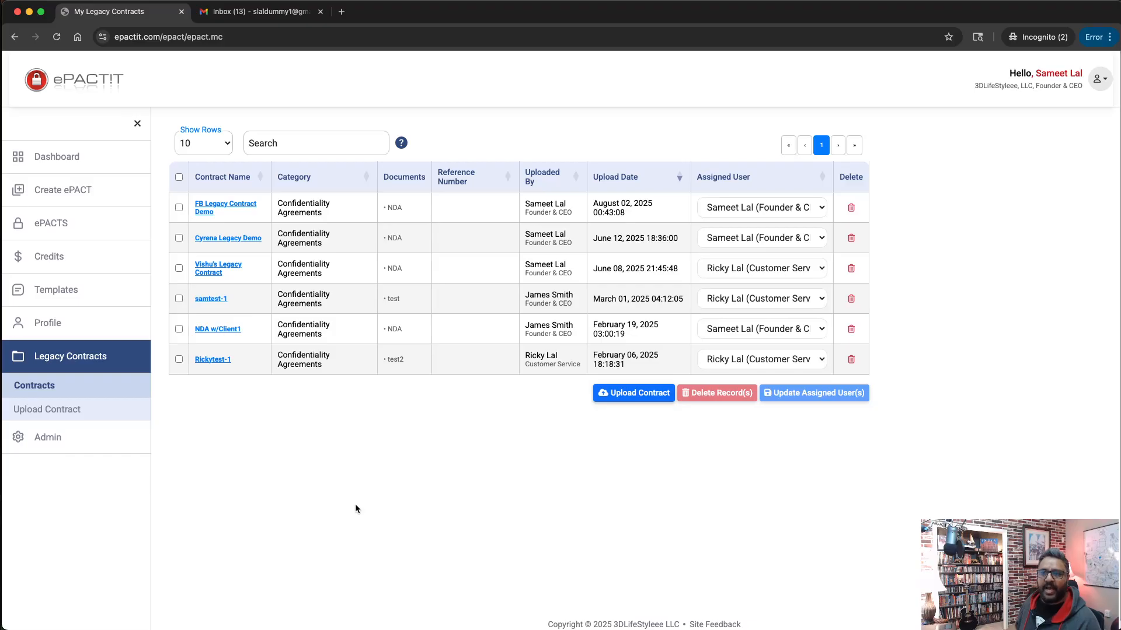
left_click(48, 446)
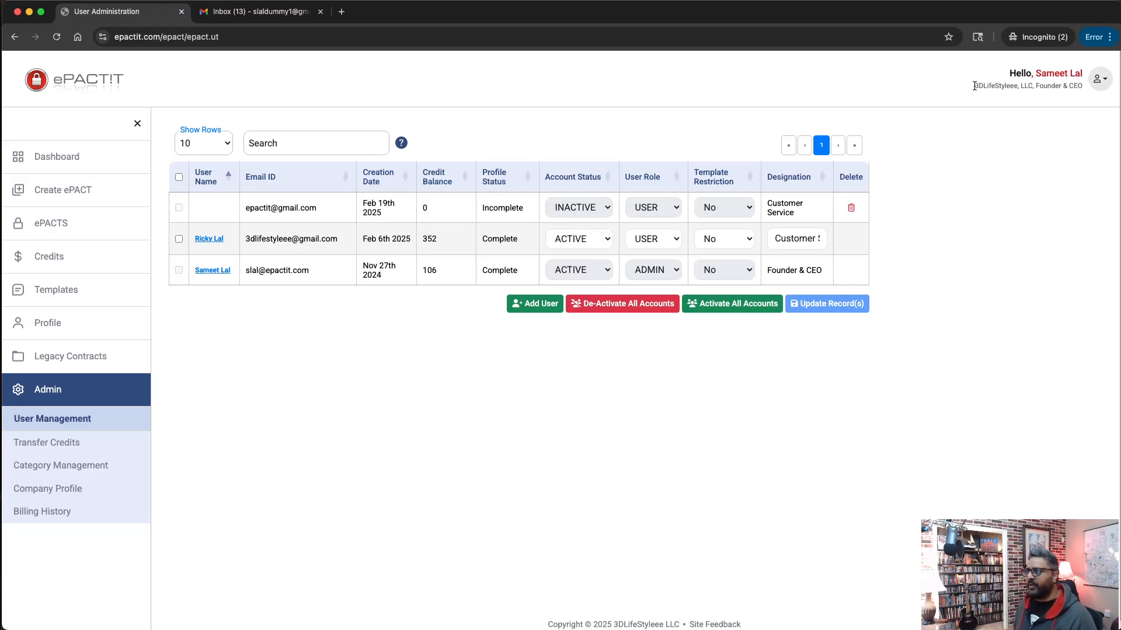
left_click_drag(974, 86, 1036, 86)
left_click(969, 290)
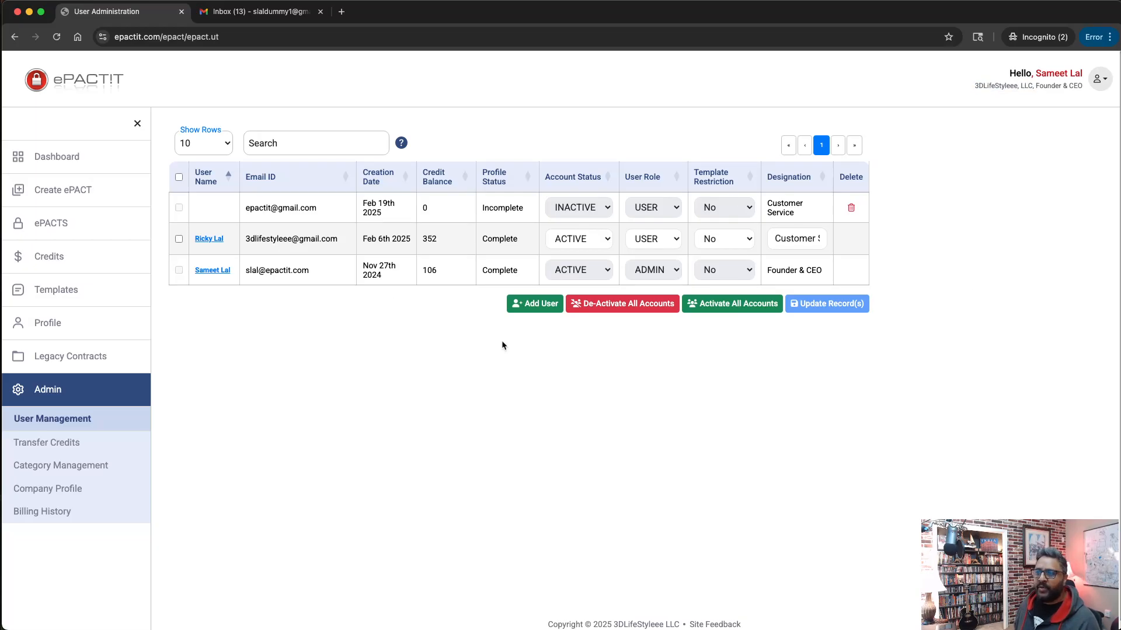
left_click(531, 303)
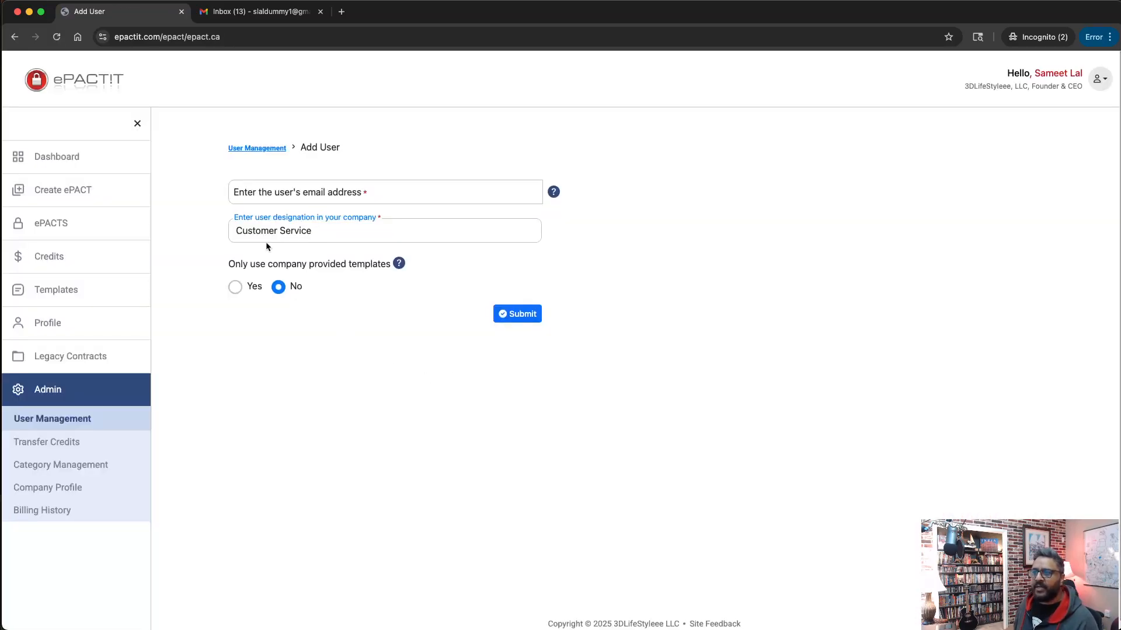
left_click(292, 194)
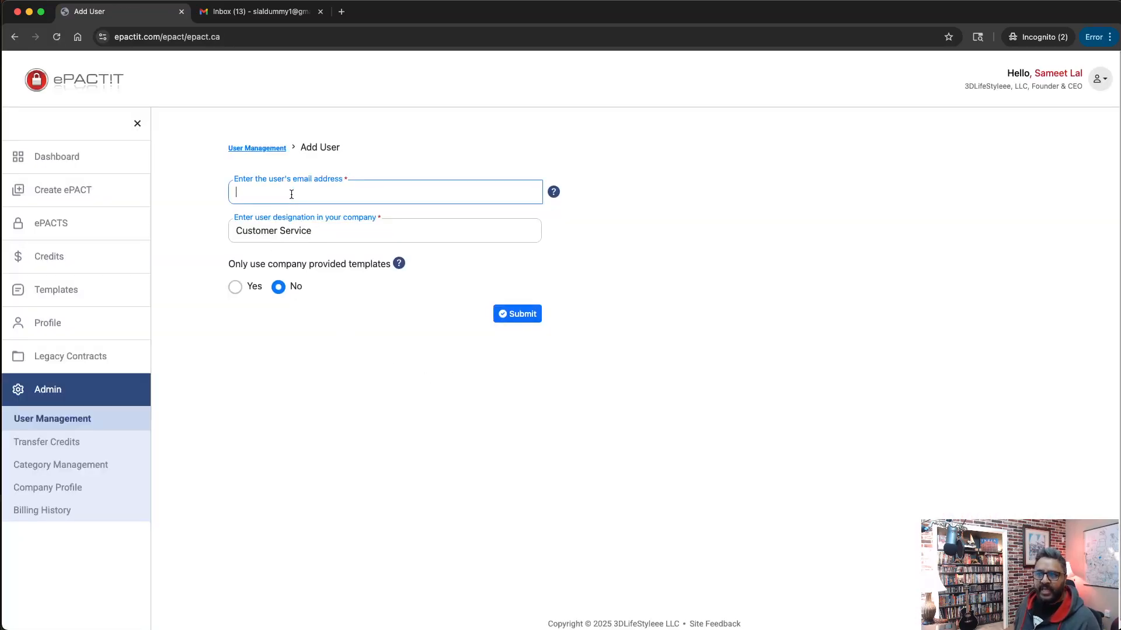
left_click(276, 225)
left_click(804, 249)
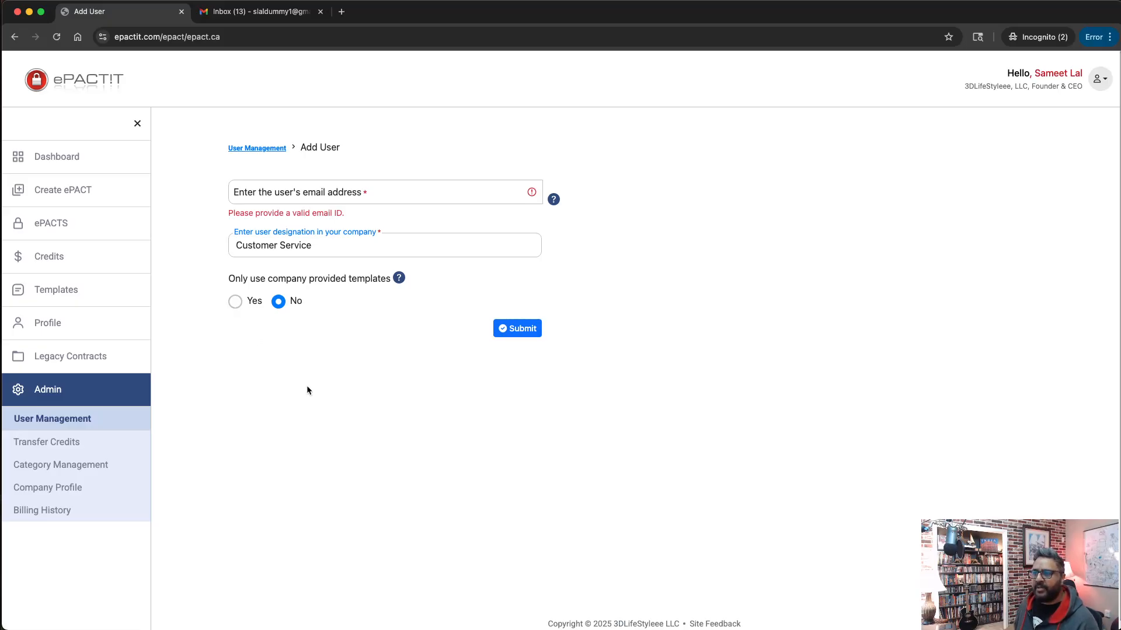
left_click(52, 418)
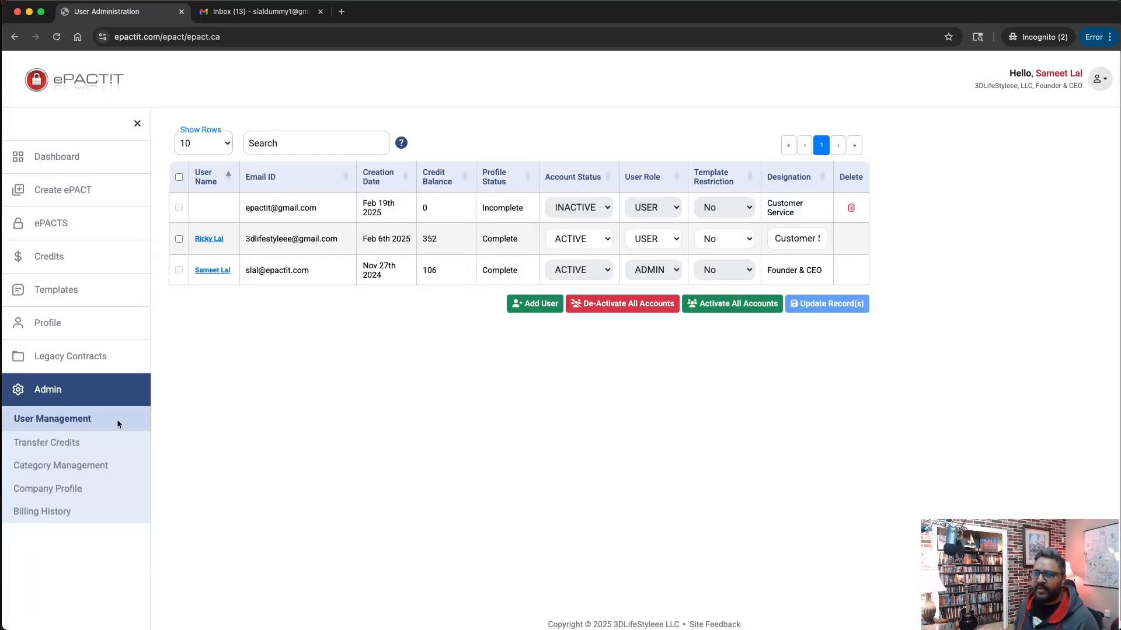
left_click(47, 362)
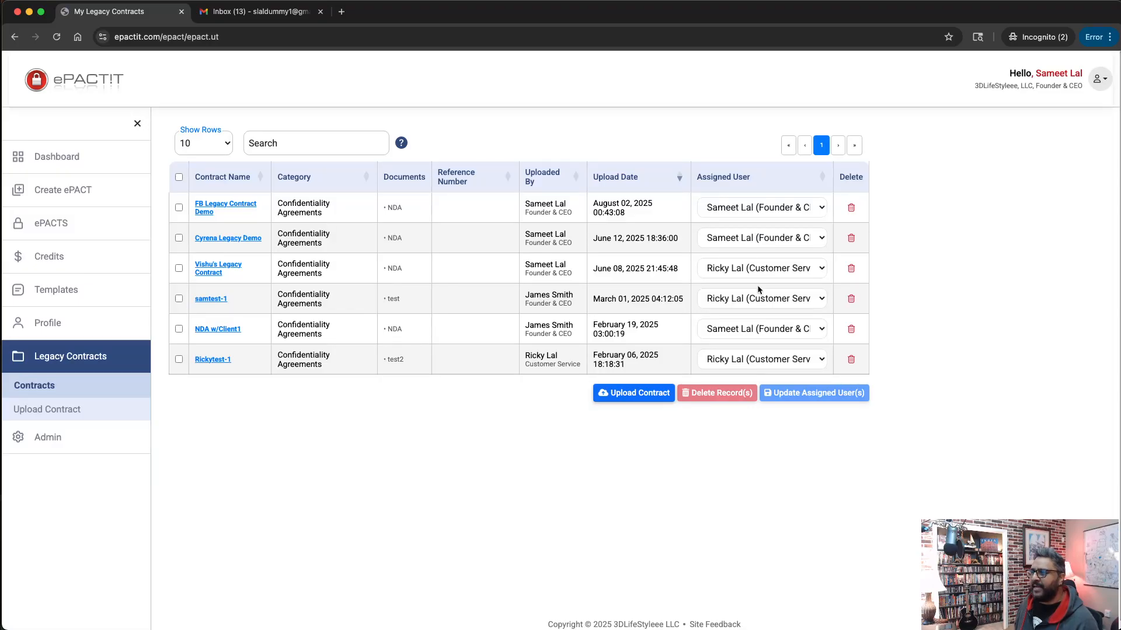
left_click(759, 239)
left_click(1027, 264)
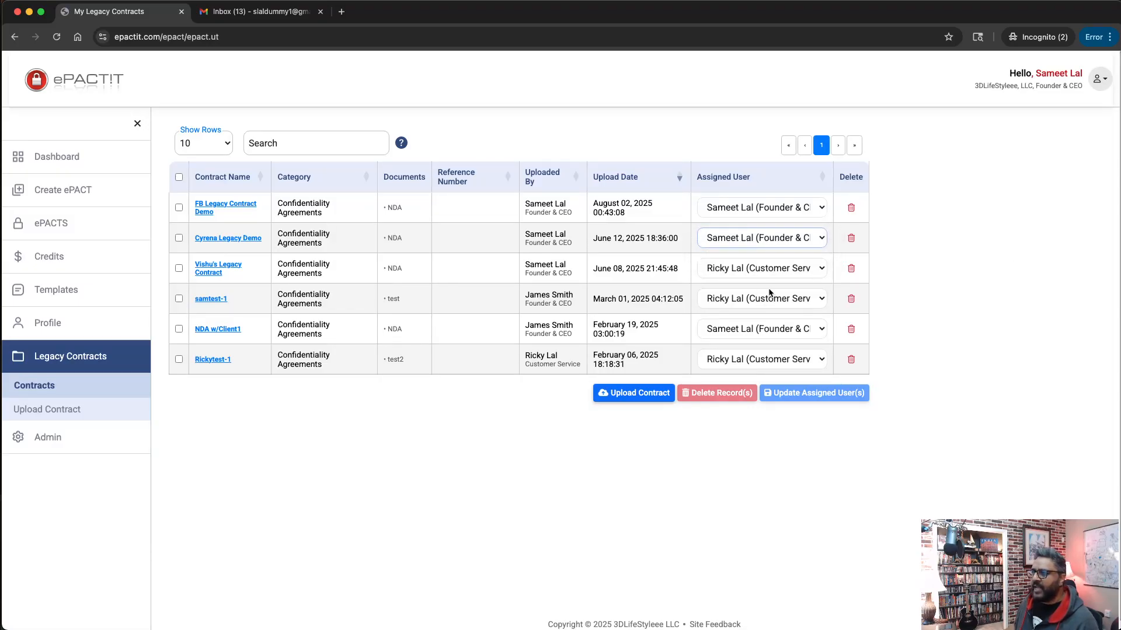
left_click(759, 268)
left_click(992, 285)
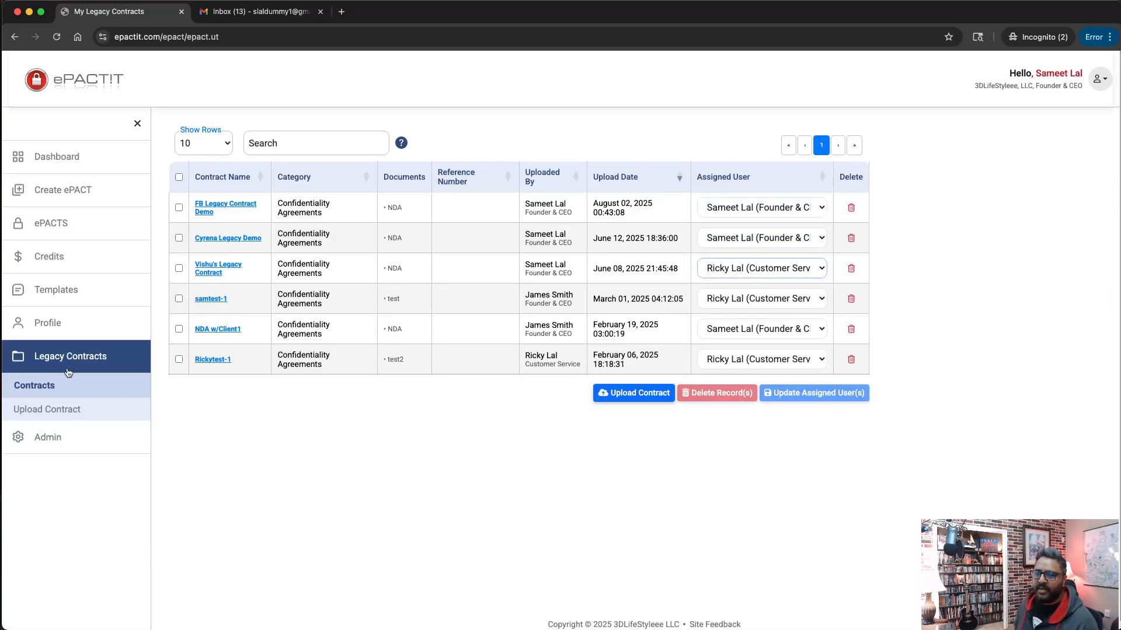
left_click(39, 437)
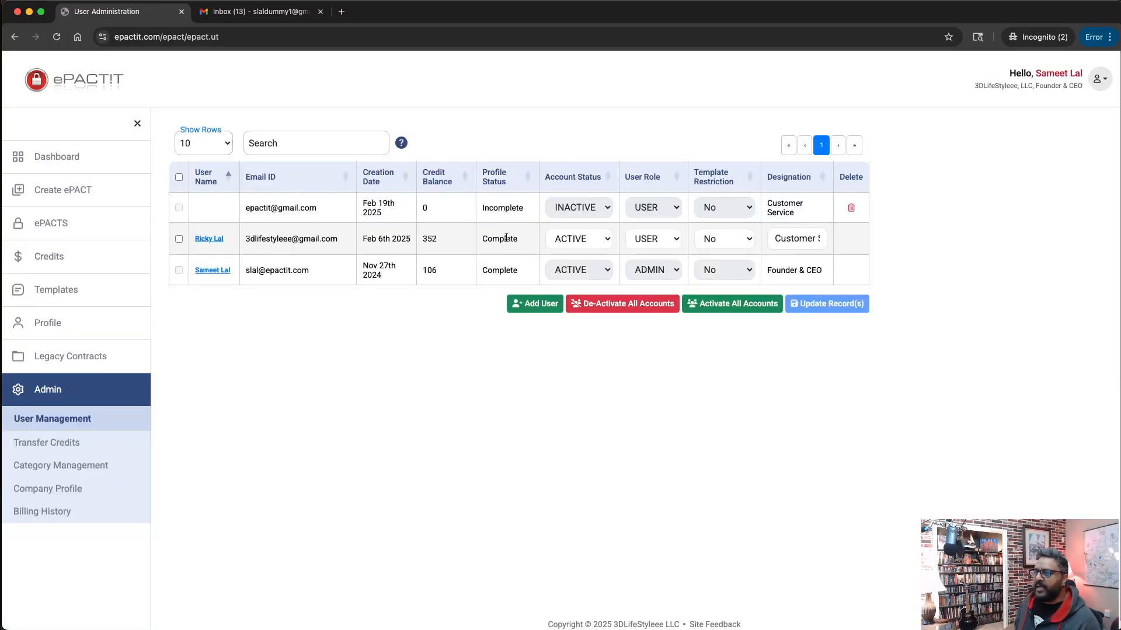
left_click(646, 242)
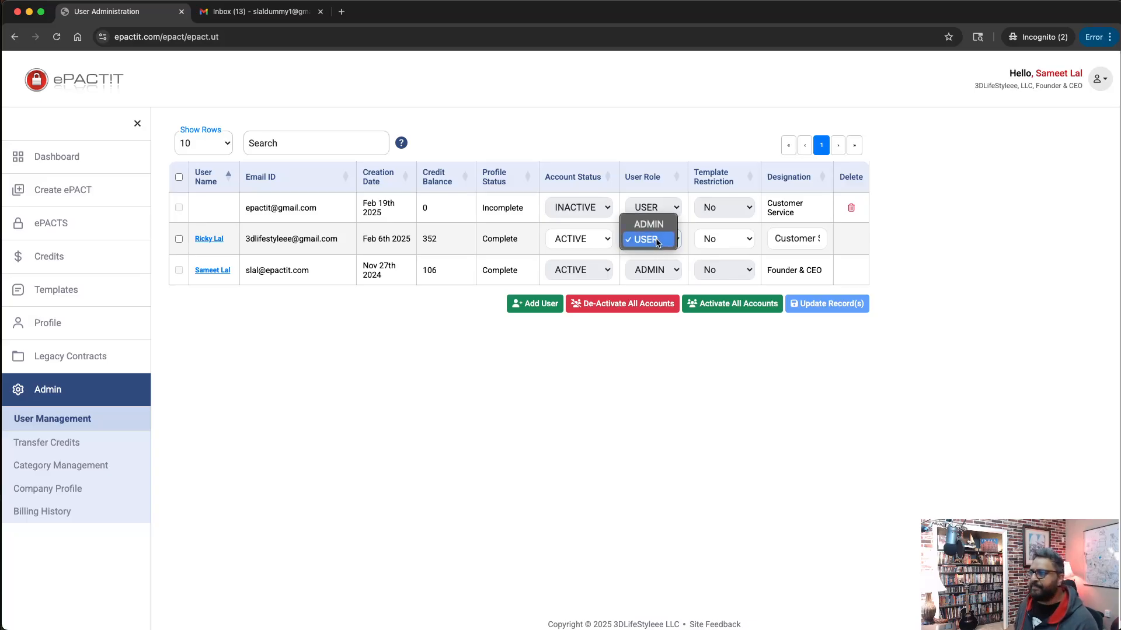
left_click(980, 256)
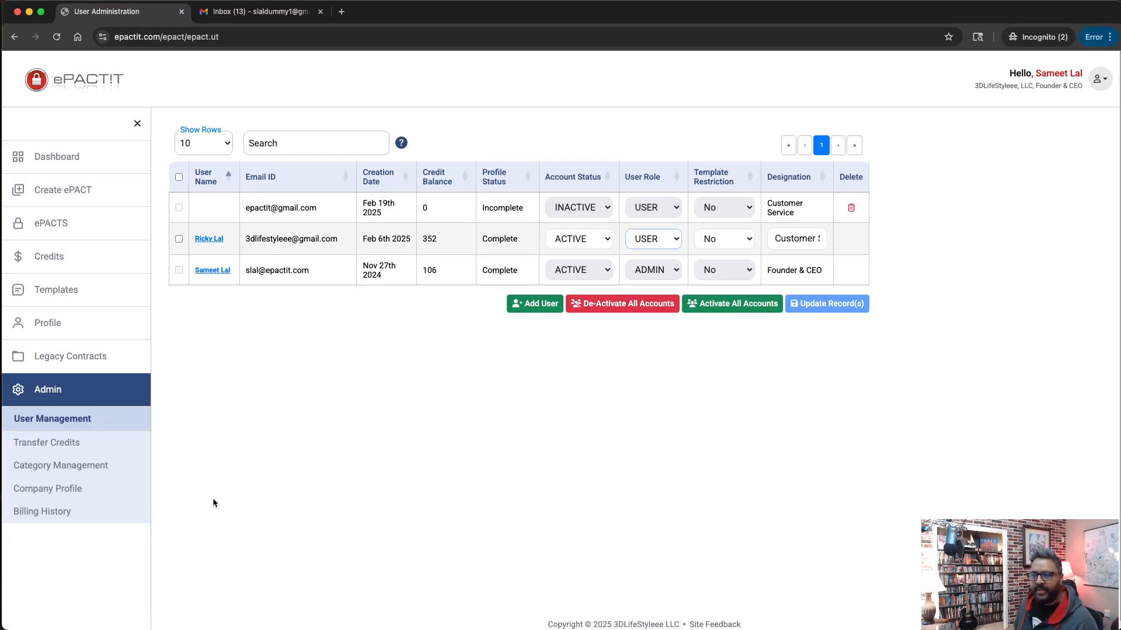
- Browse Category Management, the company profile's name, users and billing date, Billing History, then draft ePACTs
left_click(61, 465)
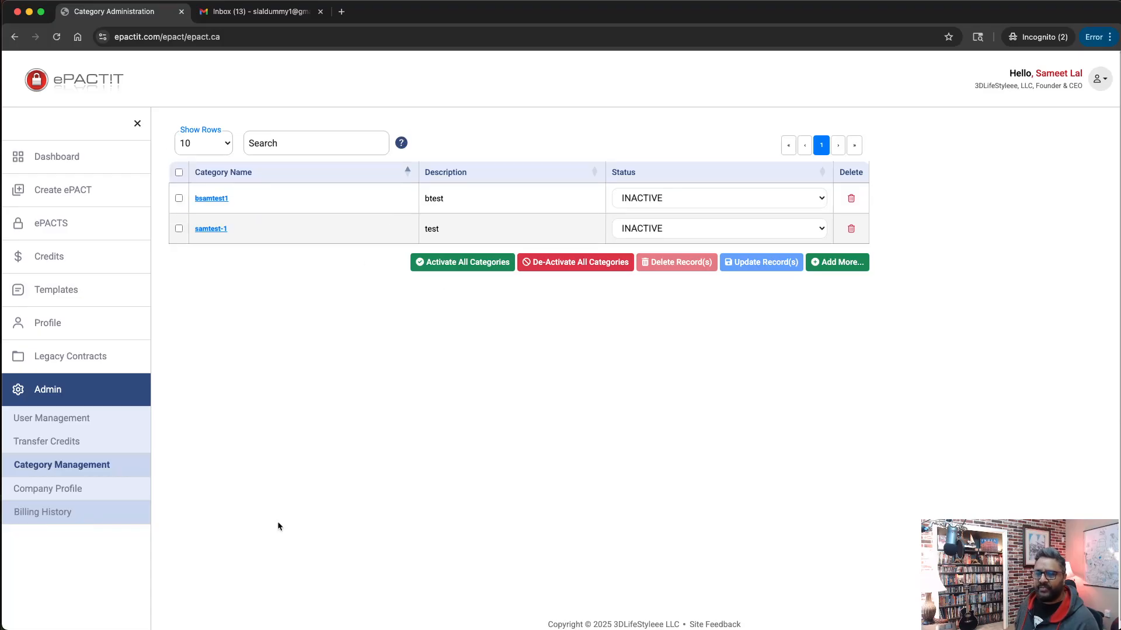
left_click(47, 491)
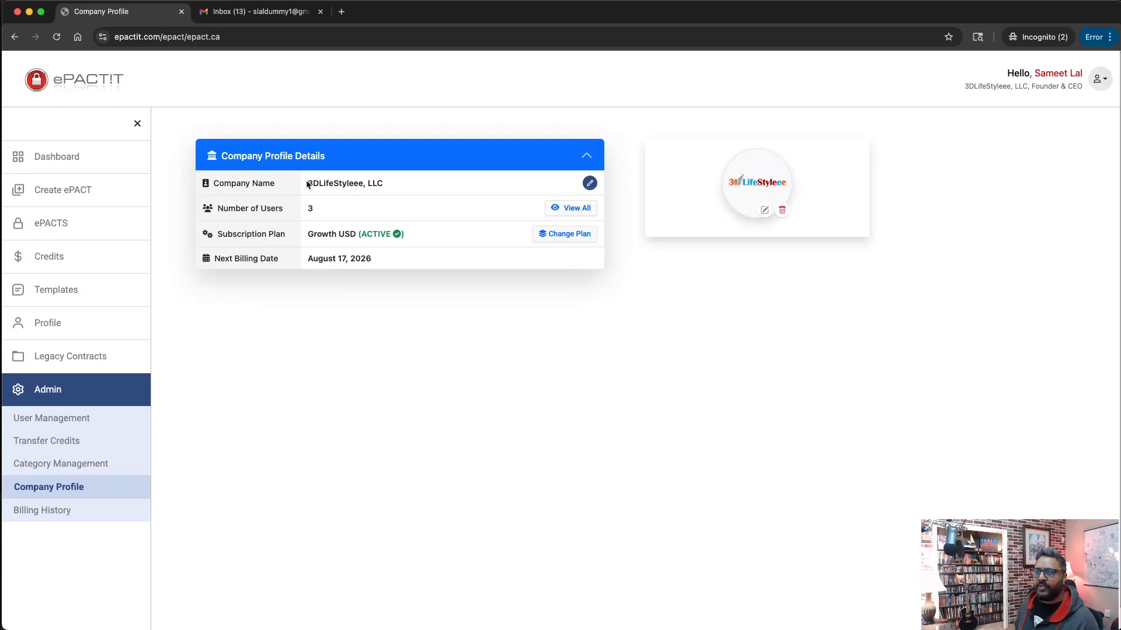
left_click_drag(308, 184, 415, 181)
left_click_drag(327, 204, 303, 211)
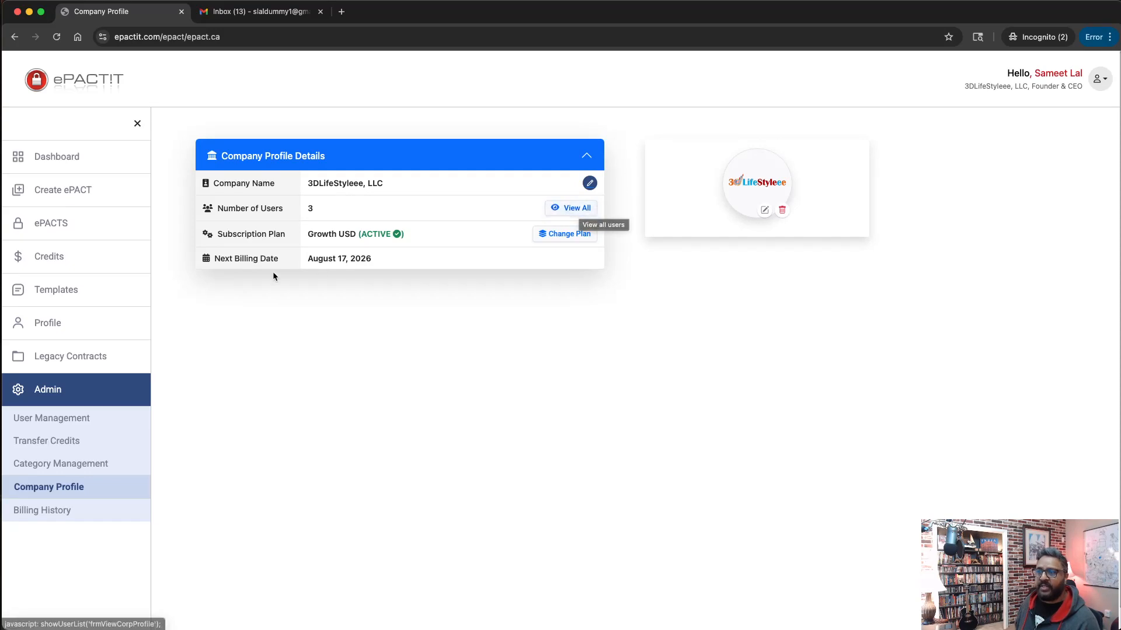
left_click_drag(305, 264, 376, 259)
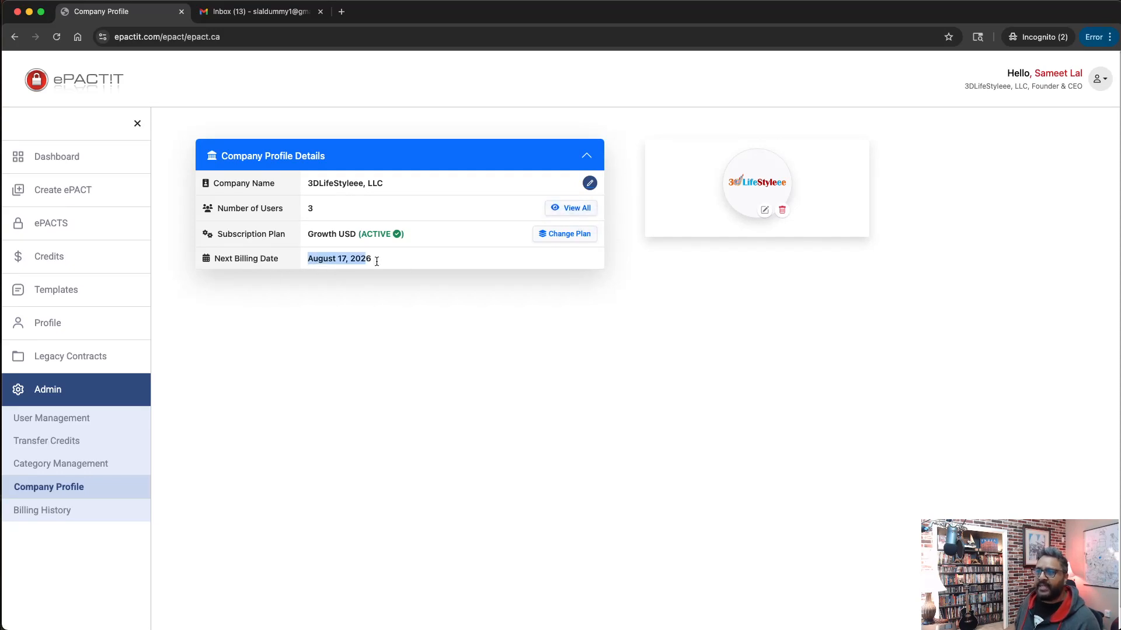
left_click(364, 384)
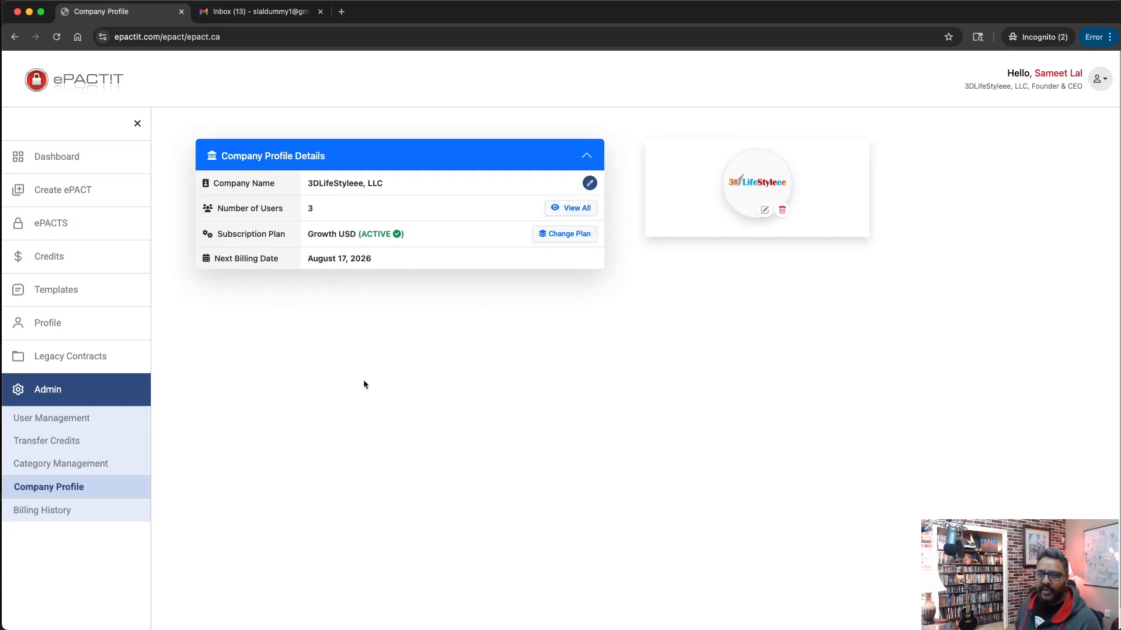
left_click(52, 514)
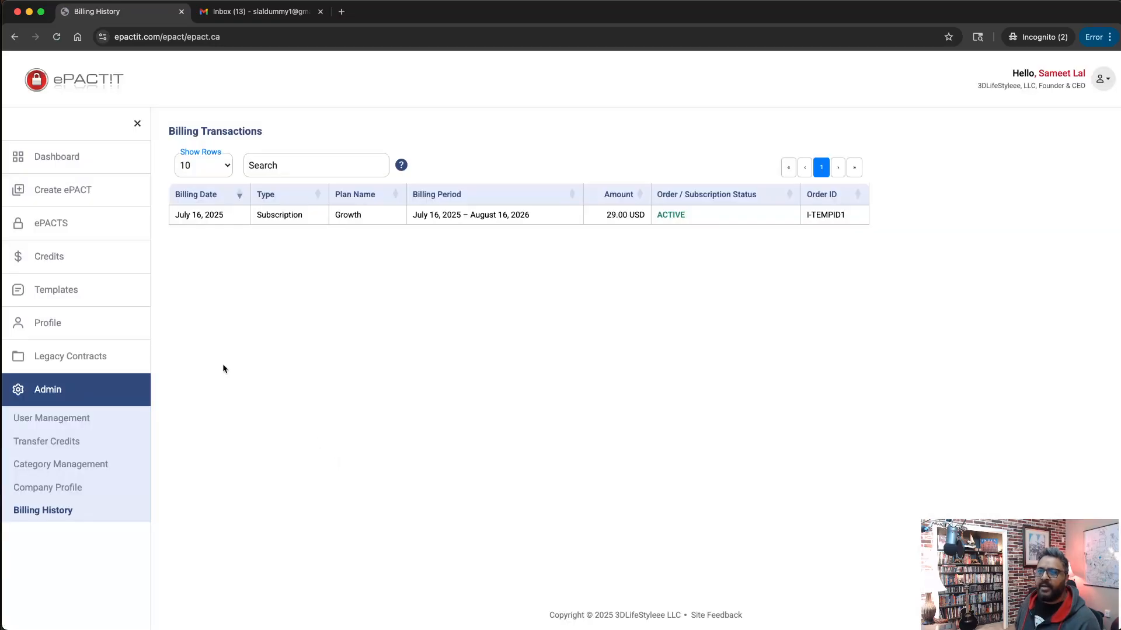
left_click(51, 223)
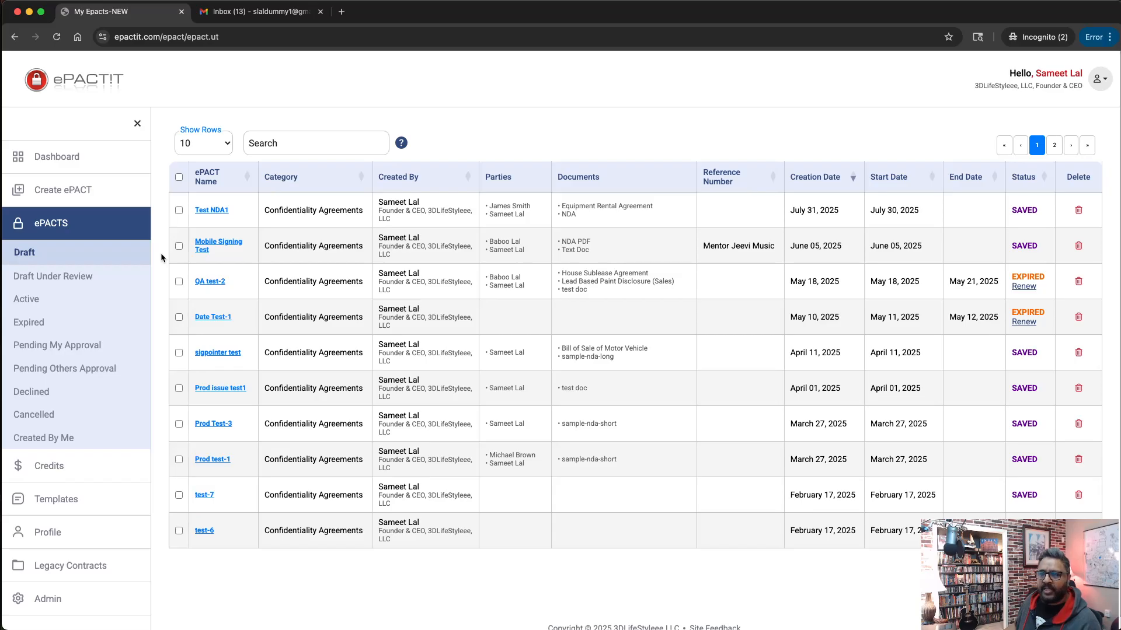
- In the Mobile Signing Test draft's document details, include the company logo on the NDA PDF
left_click(222, 248)
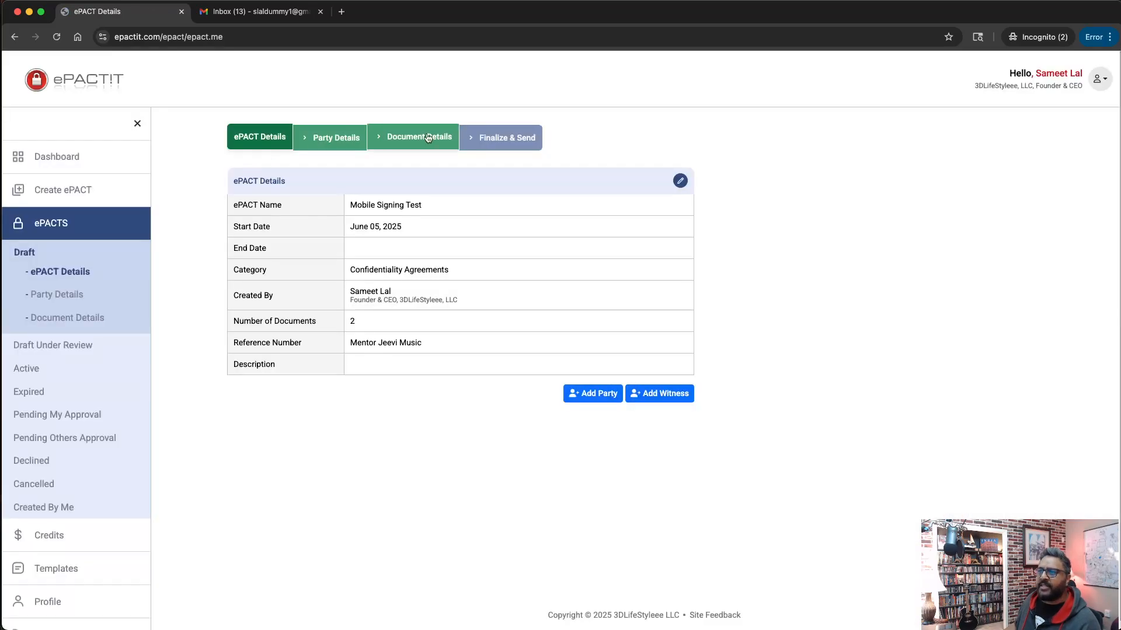
left_click(428, 138)
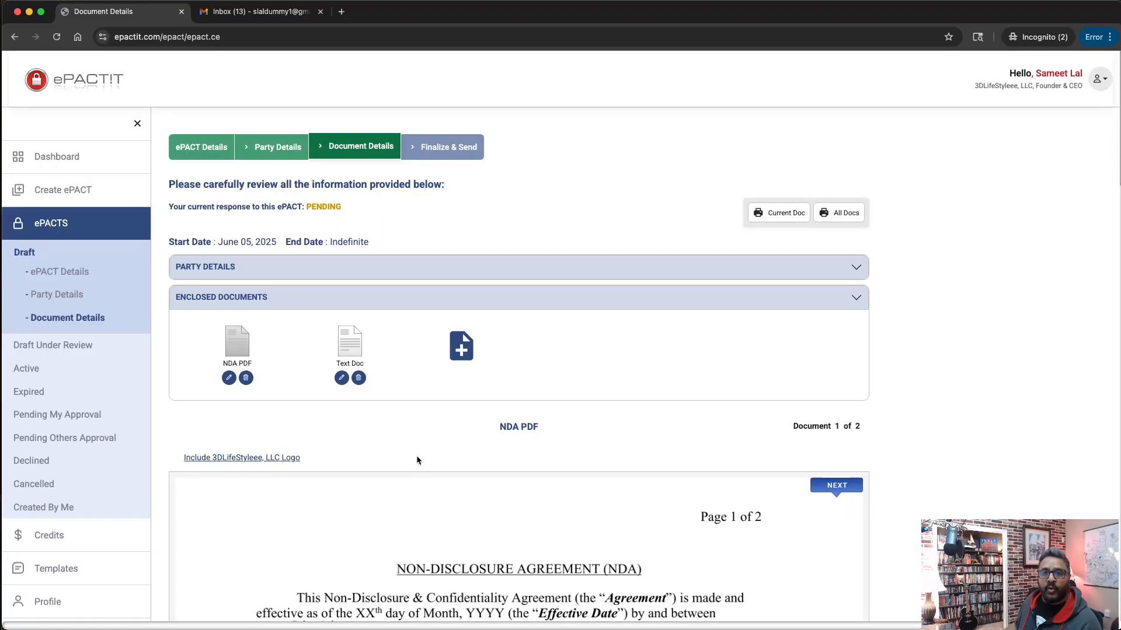
scroll(451, 449, "down", 1)
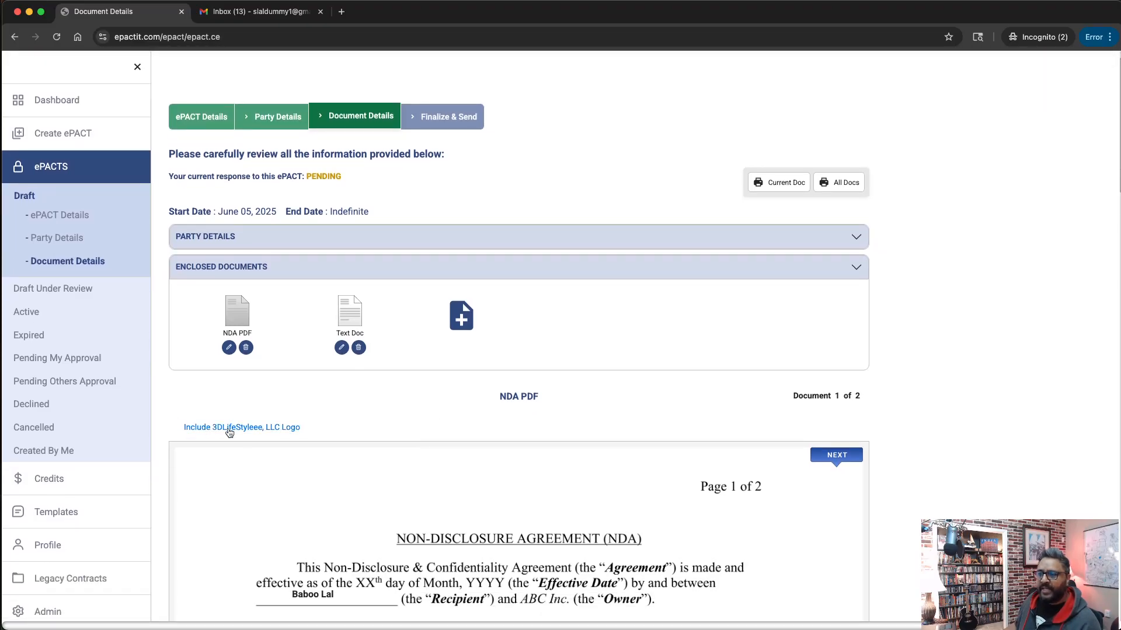
left_click(230, 429)
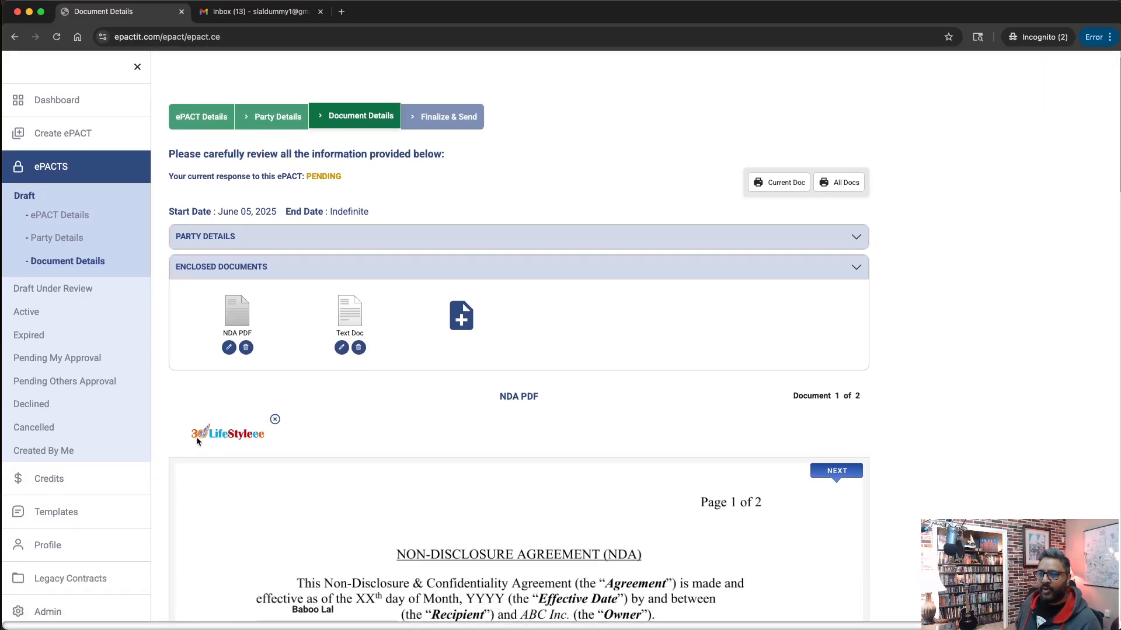
- Scroll through the two-page NDA, then return to the User Management page
scroll(343, 449, "down", 3)
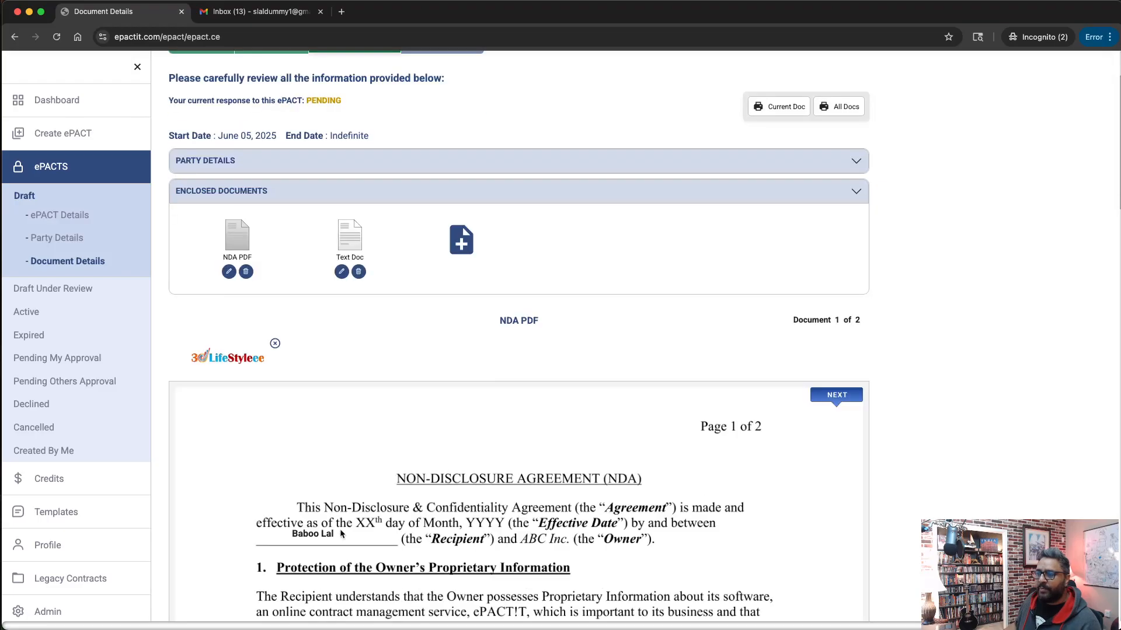
scroll(178, 349, "down", 5)
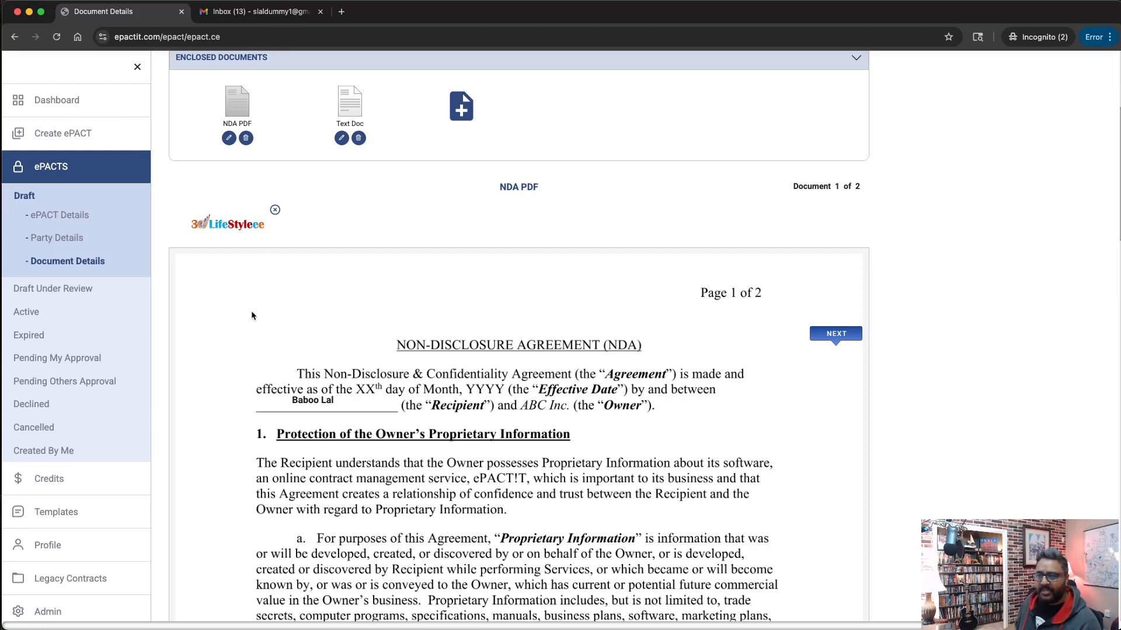
scroll(250, 394, "down", 10)
scroll(251, 394, "up", 10)
scroll(250, 391, "down", 20)
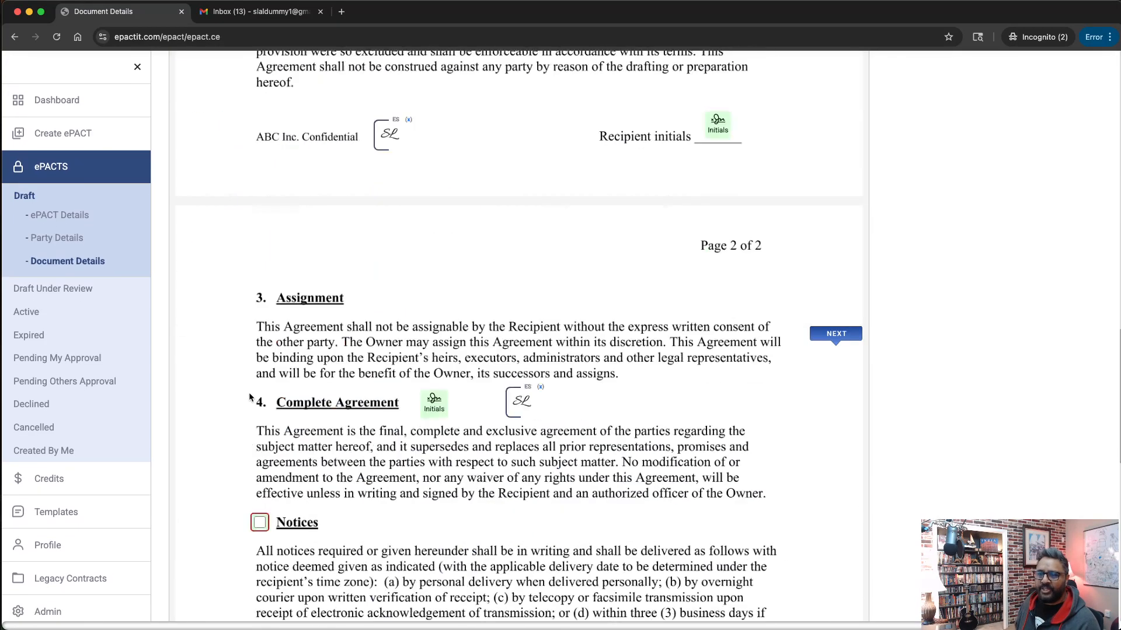
scroll(76, 408, "down", 3)
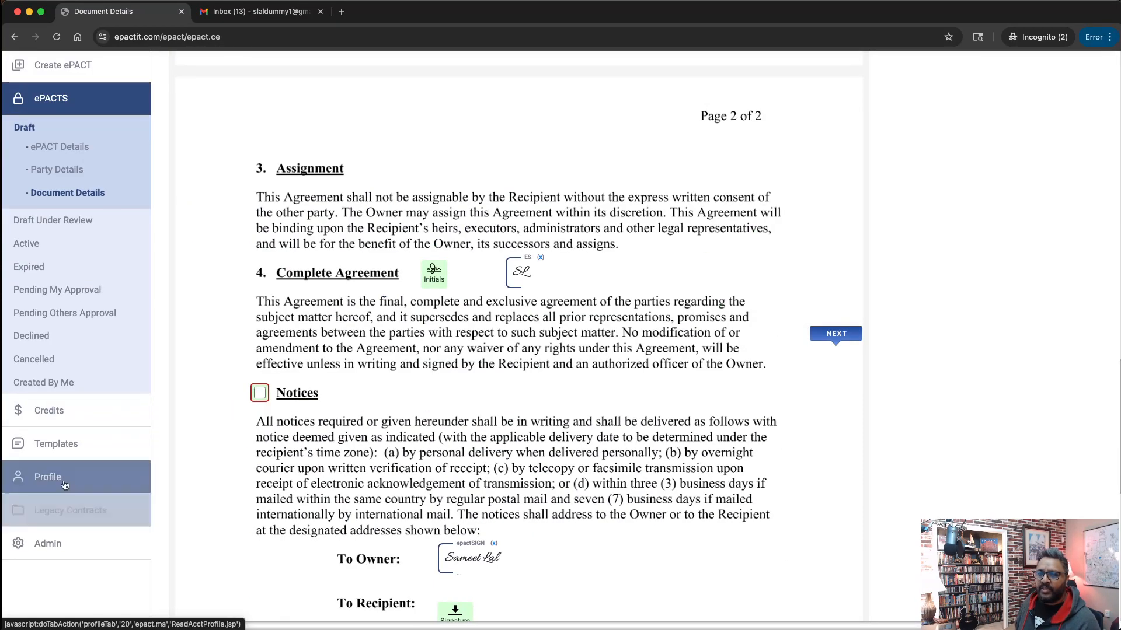
left_click(105, 543)
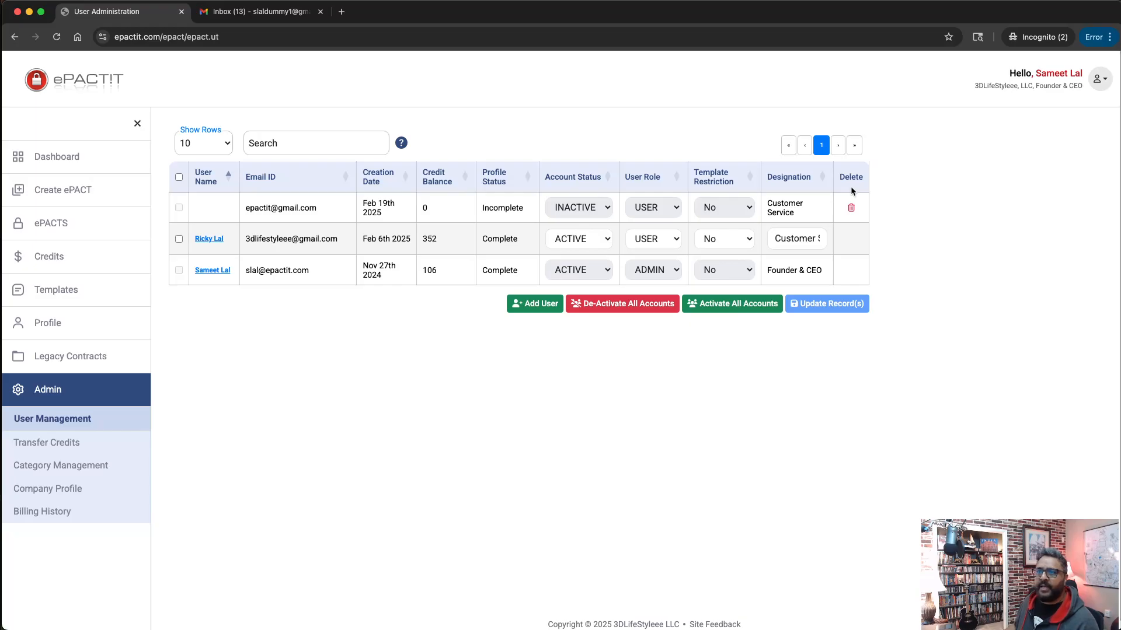
- Log out and view the public pricing plans with monthly prices: Starter $7, Growth $22, Premium $37
left_click(1099, 78)
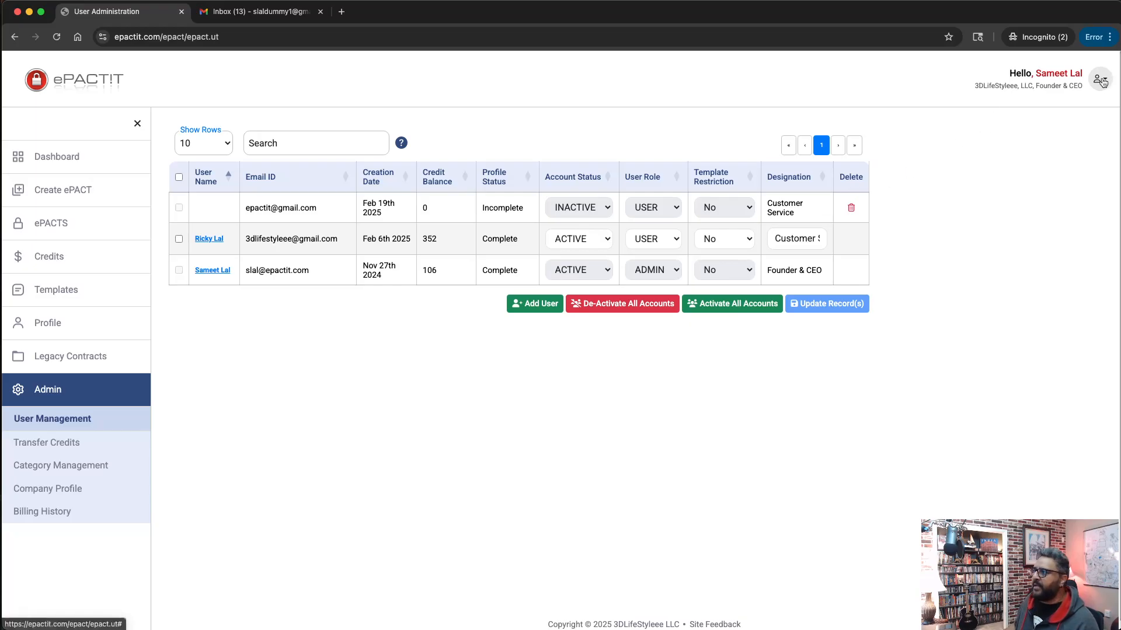
left_click(1057, 123)
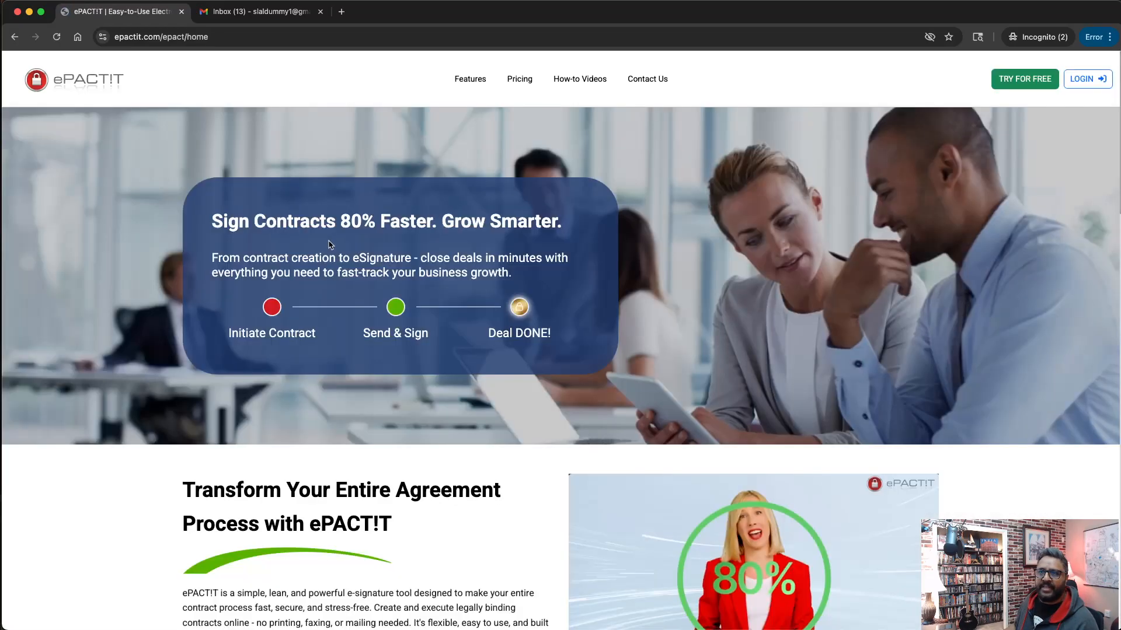
left_click(519, 79)
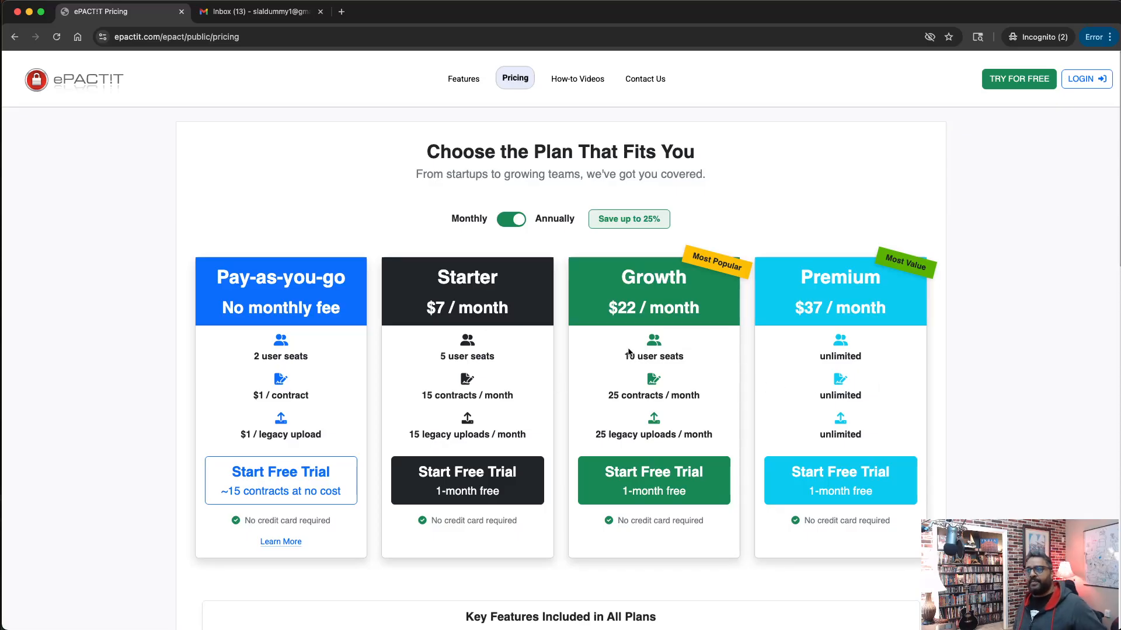
left_click(508, 226)
- Switch the pricing plans back to annual billing
left_click(515, 225)
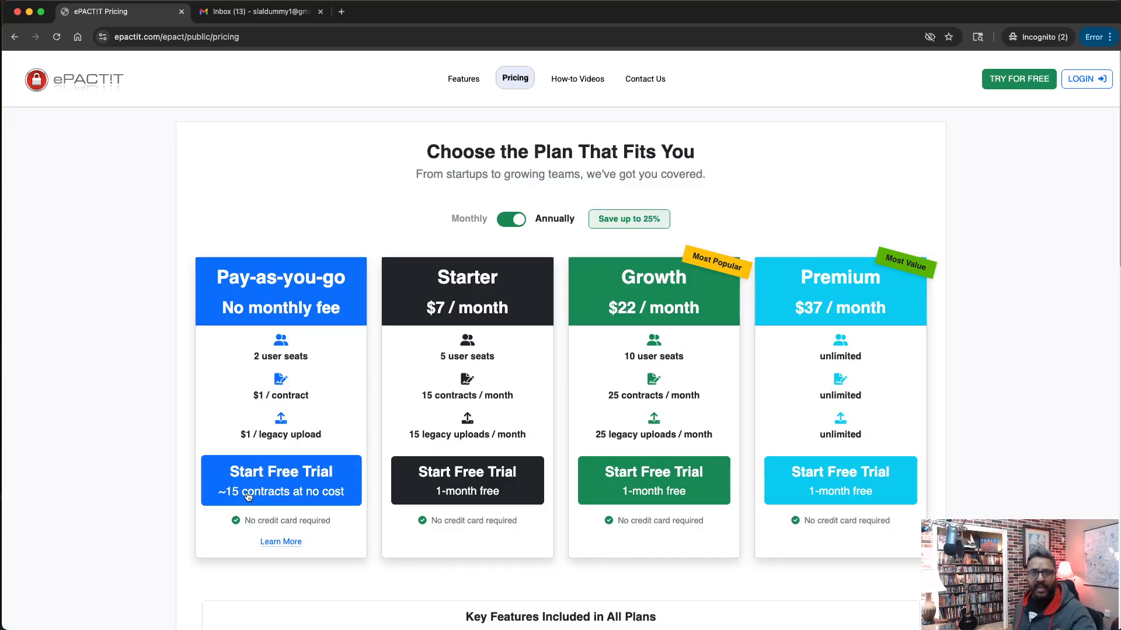
- Open Pay-as-you-go credit pricing details and note the 50-credit package costing $12.5
left_click(279, 542)
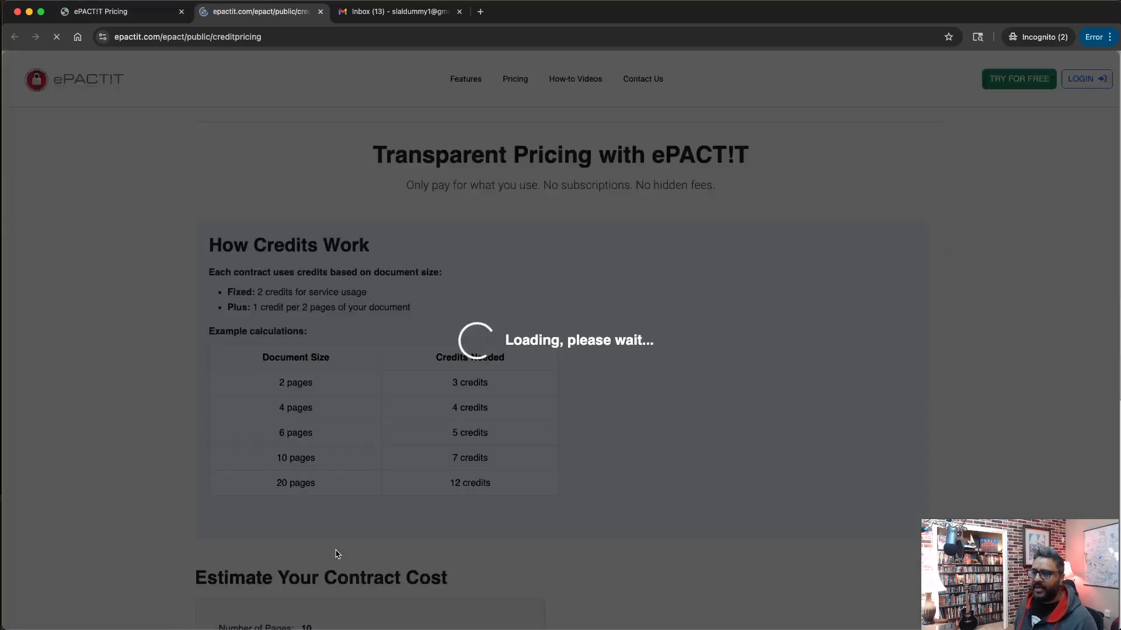
scroll(671, 449, "down", 10)
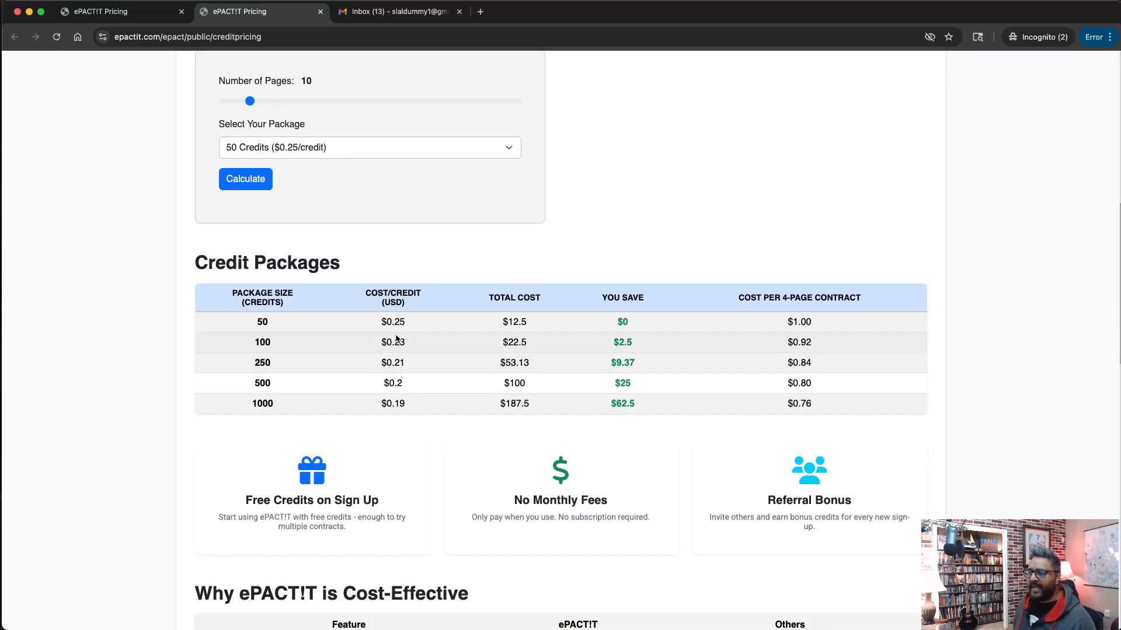
double_click(262, 322)
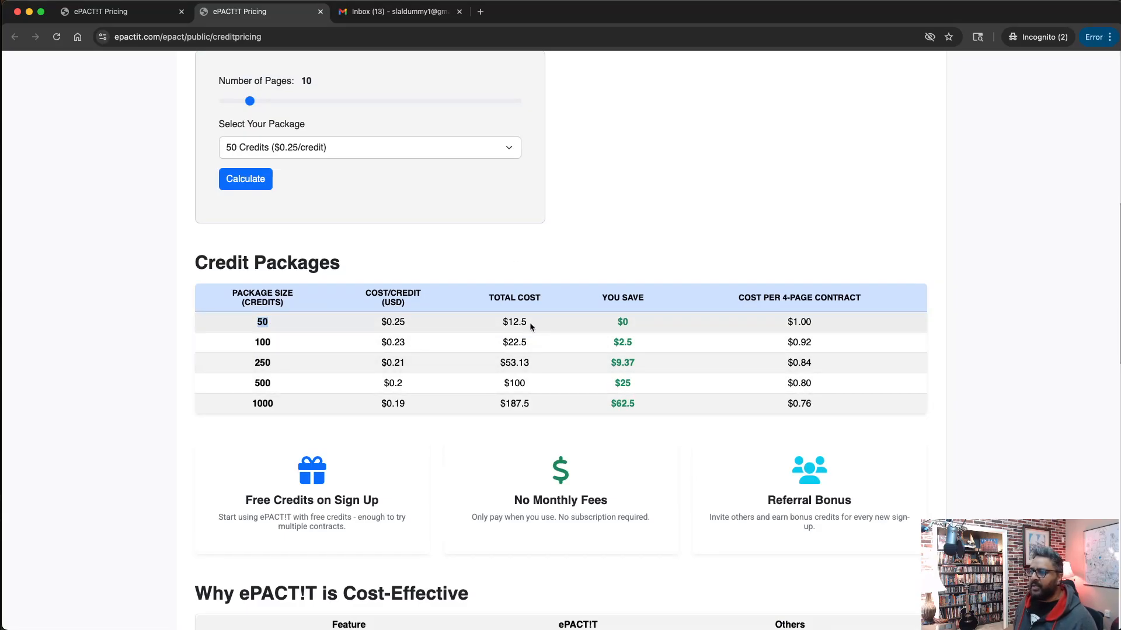
left_click_drag(530, 322, 504, 320)
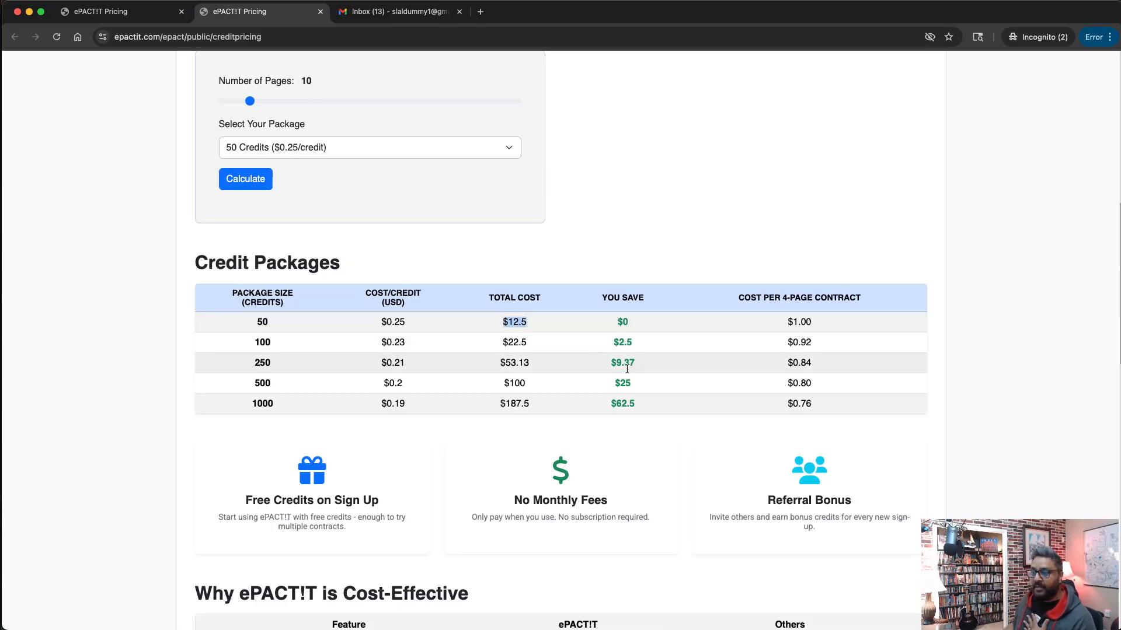
scroll(638, 363, "up", 5)
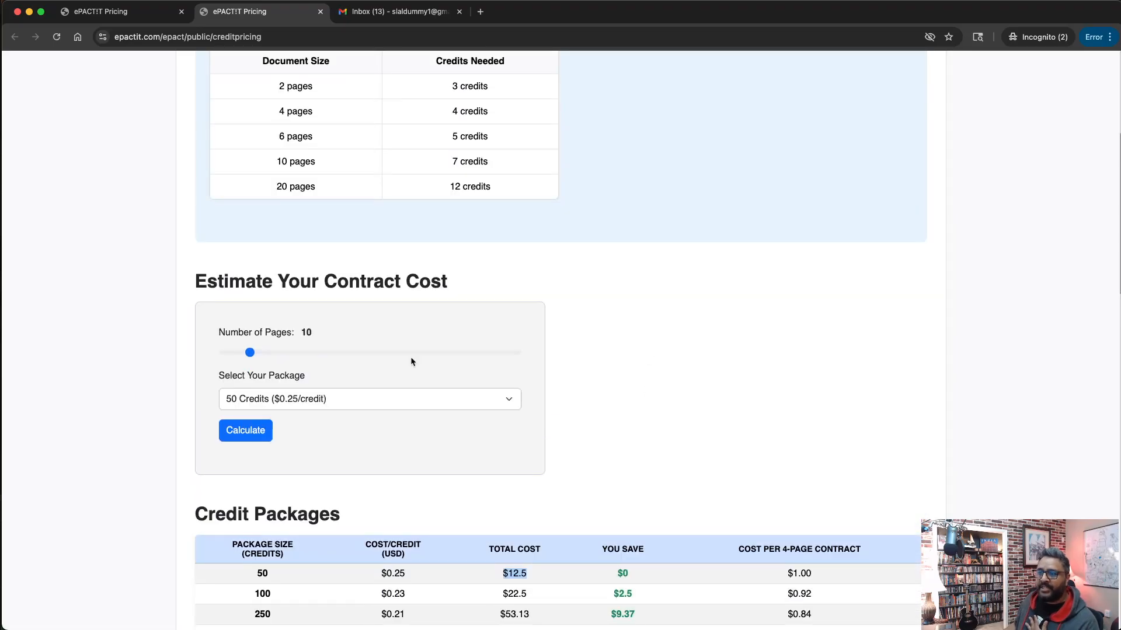
left_click(273, 333)
- Estimate a 4-page contract on the 500-credit package ($0.2/credit), giving $0.80
left_click_drag(250, 356, 229, 357)
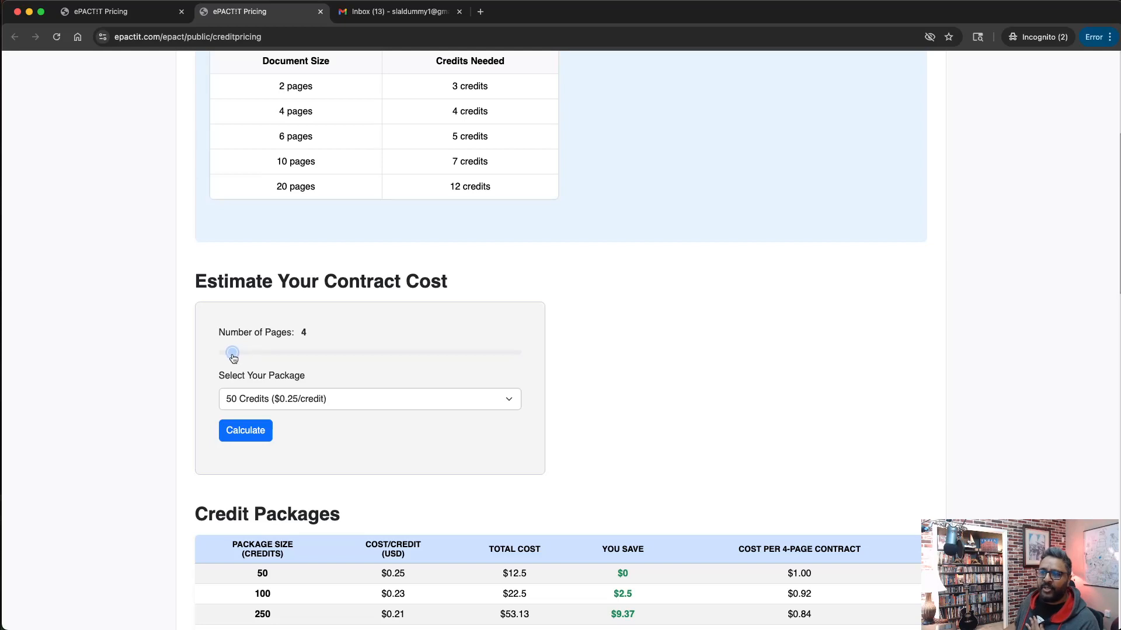
scroll(586, 394, "down", 1)
left_click(374, 353)
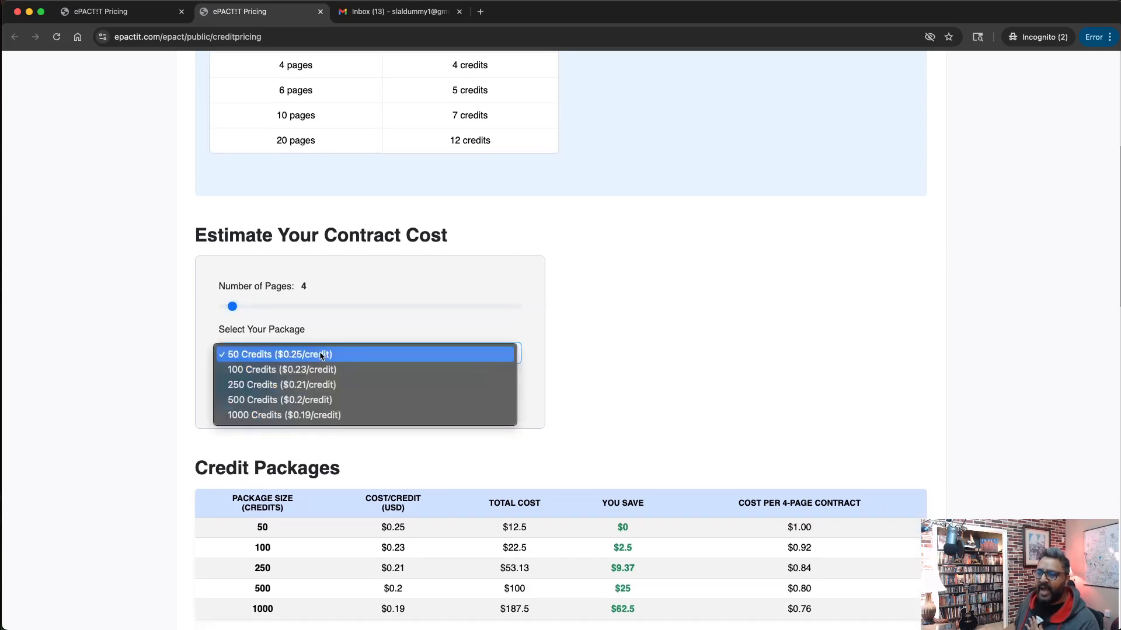
left_click(293, 401)
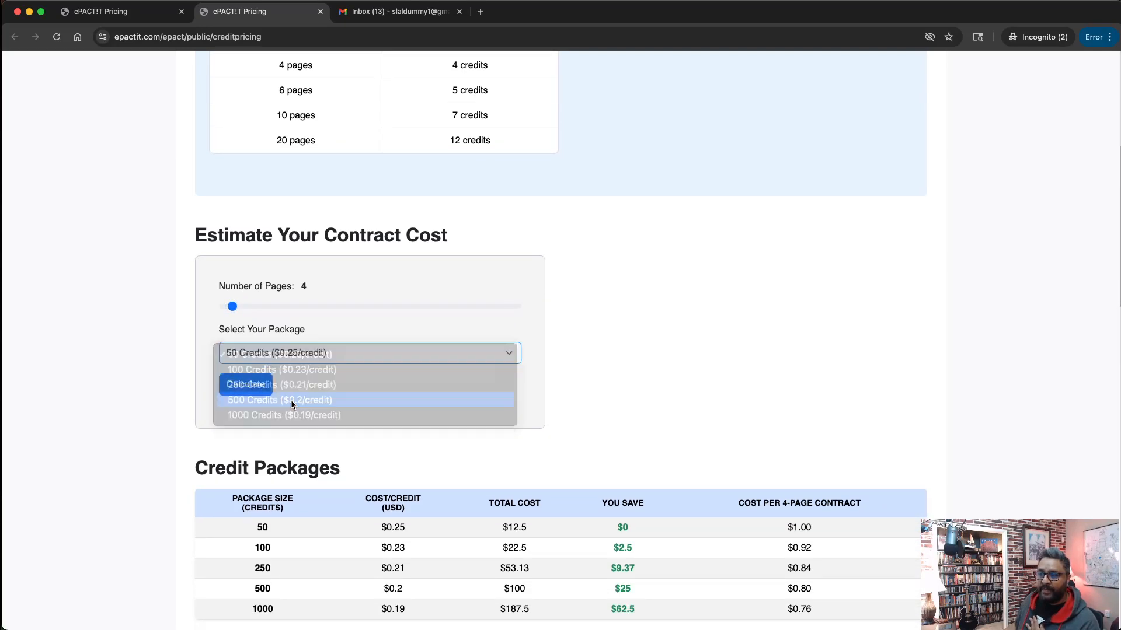
left_click(251, 384)
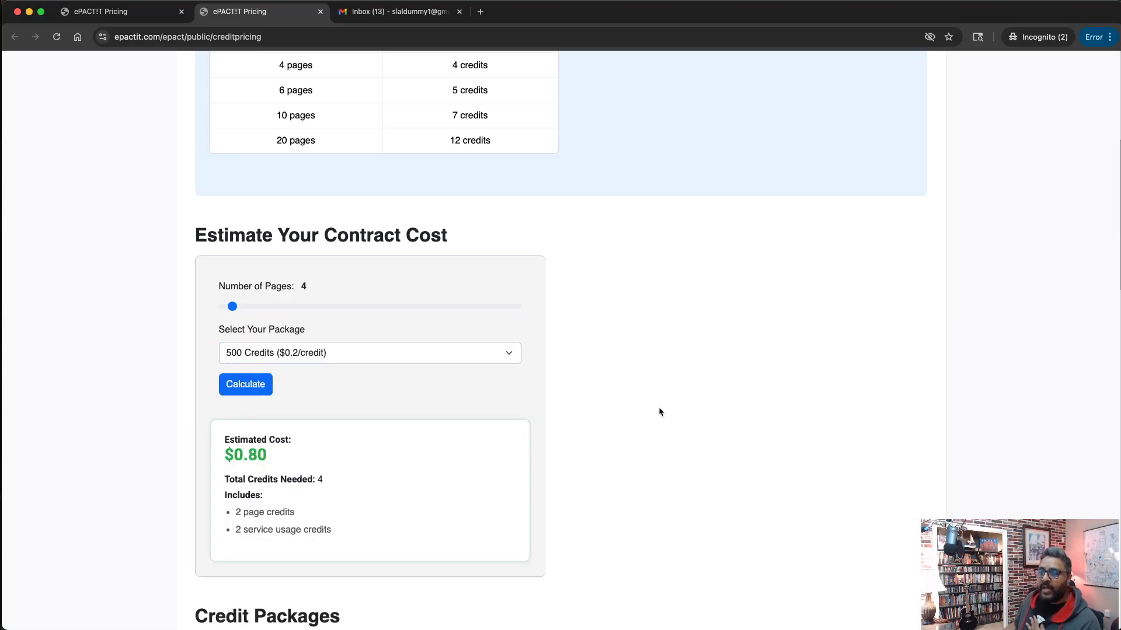
scroll(652, 430, "down", 1)
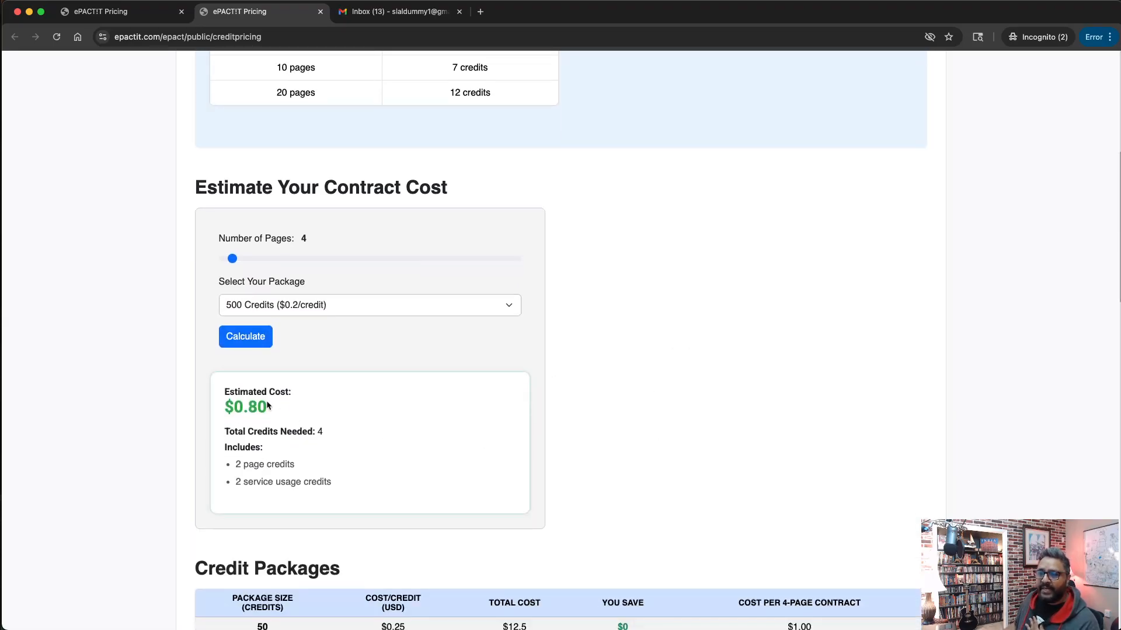
left_click_drag(268, 406, 230, 403)
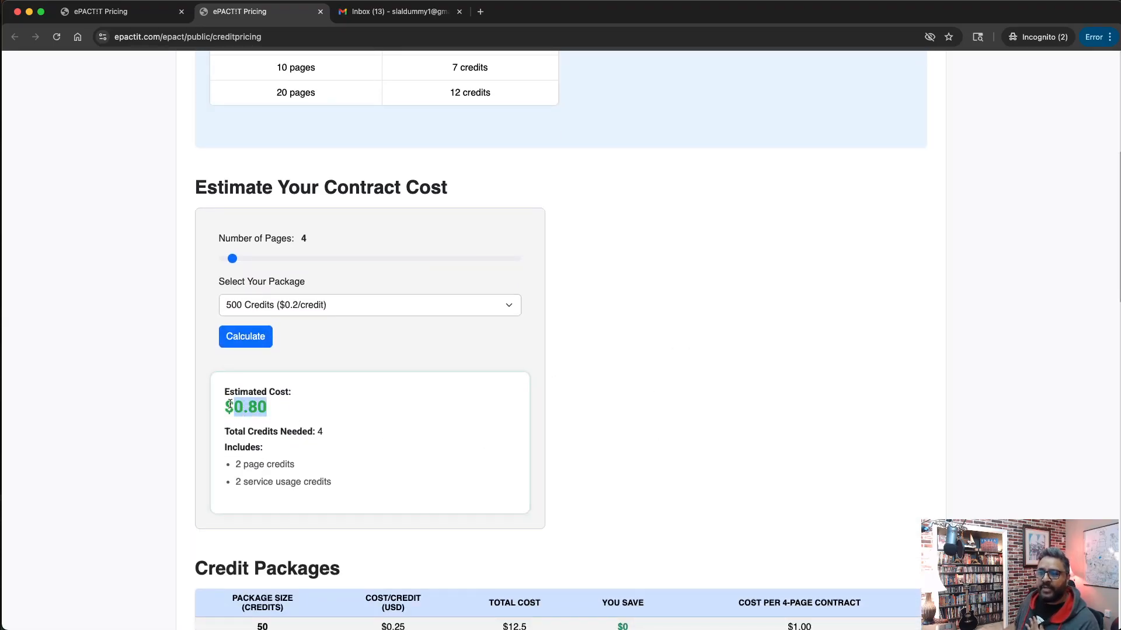
left_click(277, 412)
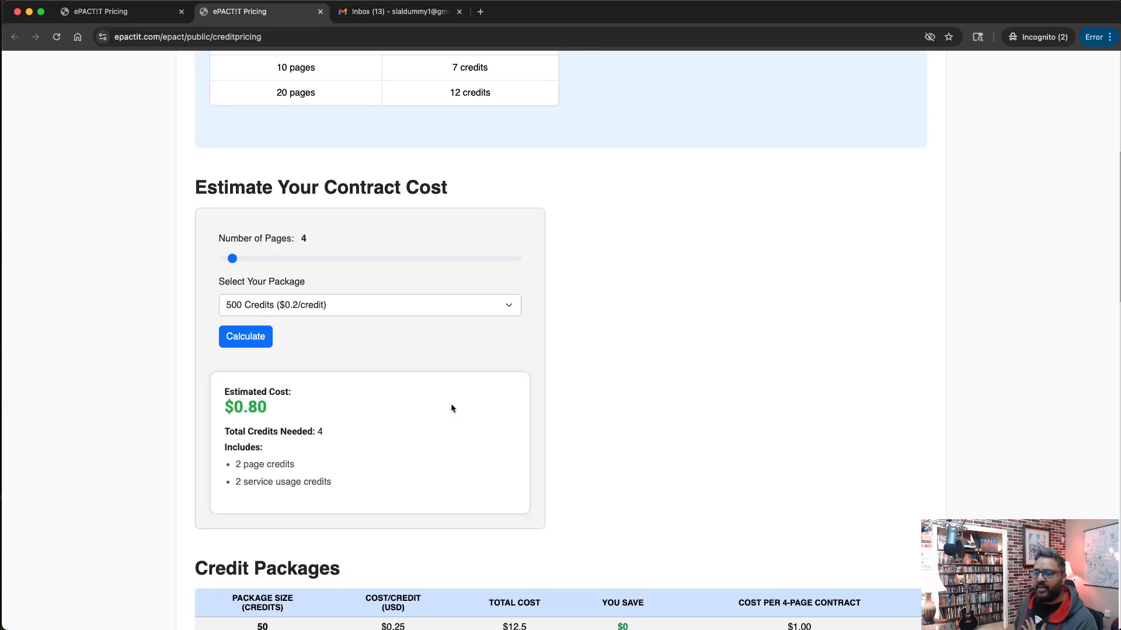
scroll(452, 402, "down", 8)
scroll(453, 399, "up", 5)
scroll(453, 402, "down", 4)
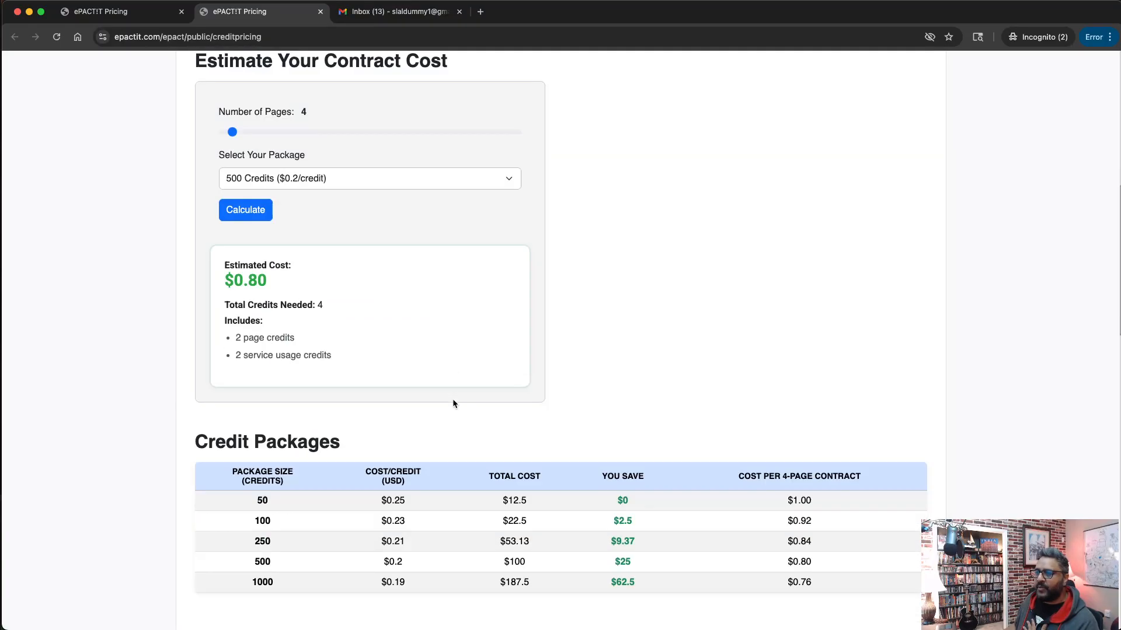
scroll(453, 402, "up", 4)
scroll(452, 401, "down", 9)
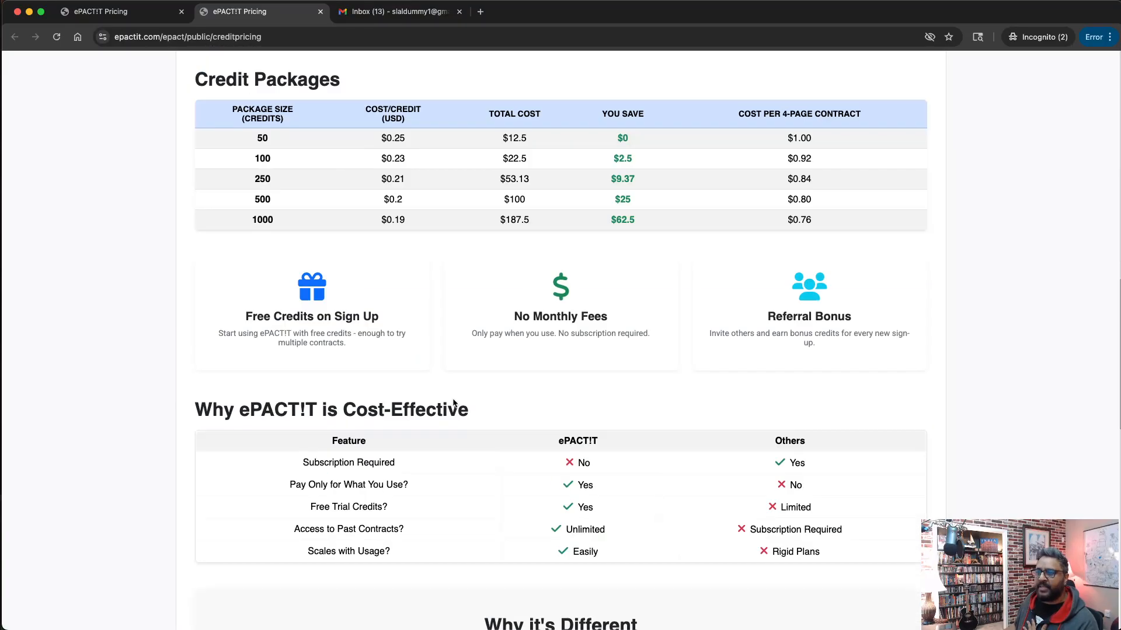
scroll(449, 397, "up", 15)
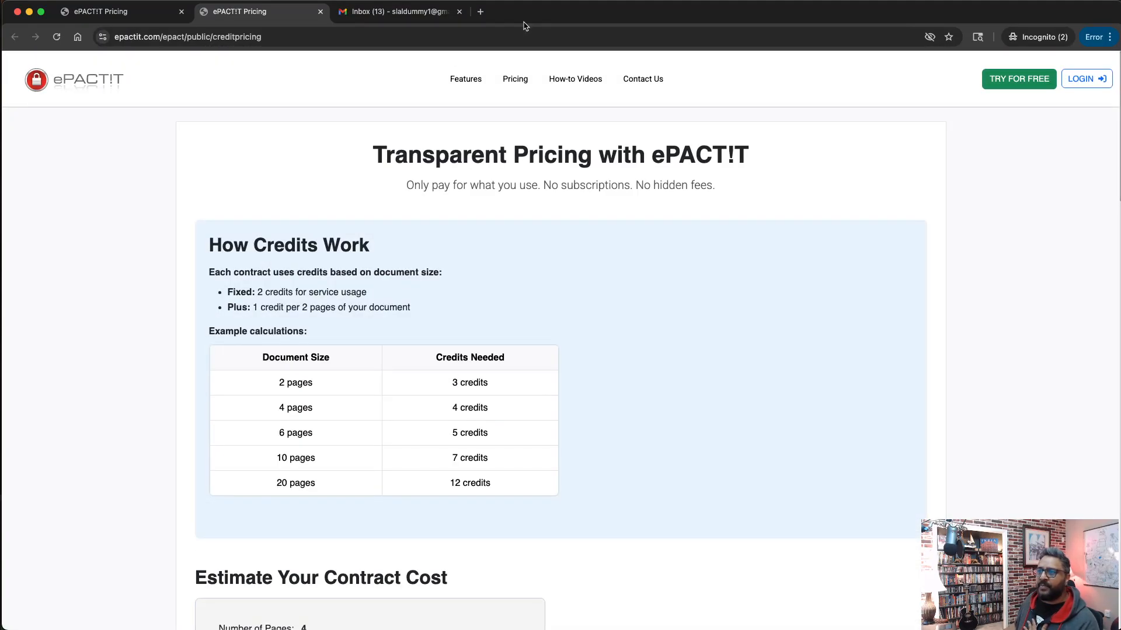
- Close the credit pricing tab and open the help center's How to Create Your Account guide
left_click(320, 12)
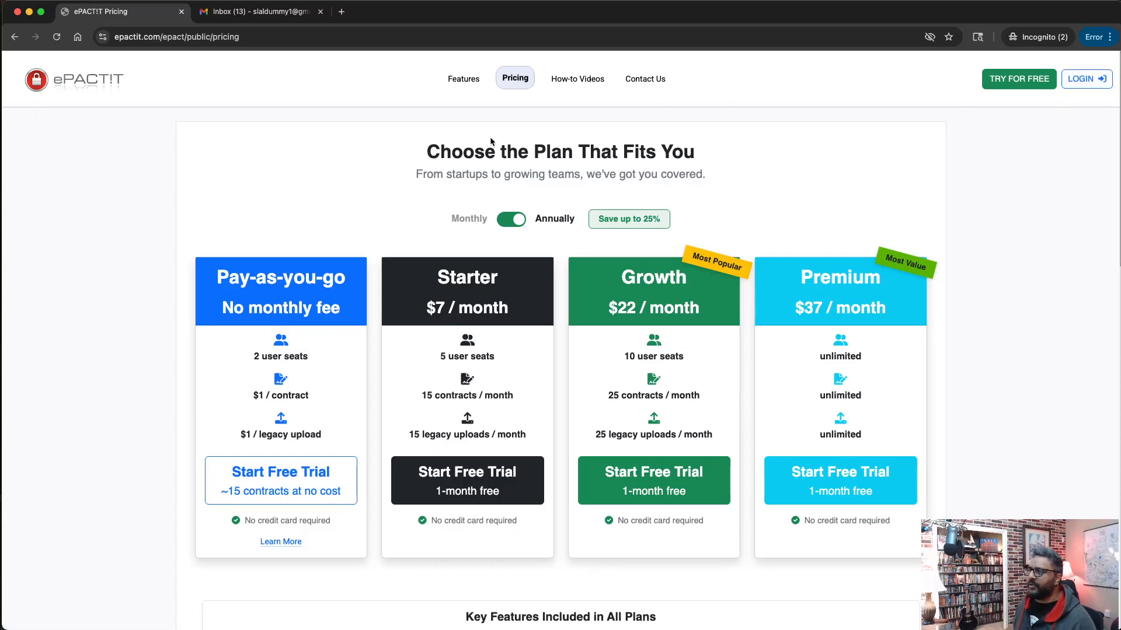
left_click(577, 82)
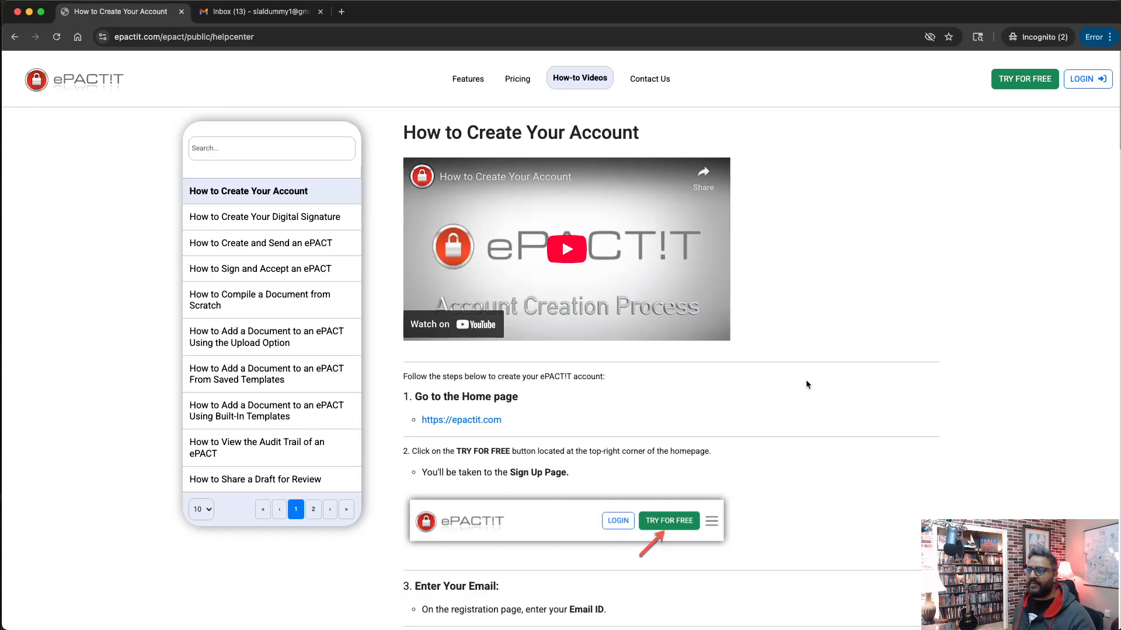
- Search the help center for 'send', open the How to Create and Send an ePACT guide, and read through it
left_click(249, 143)
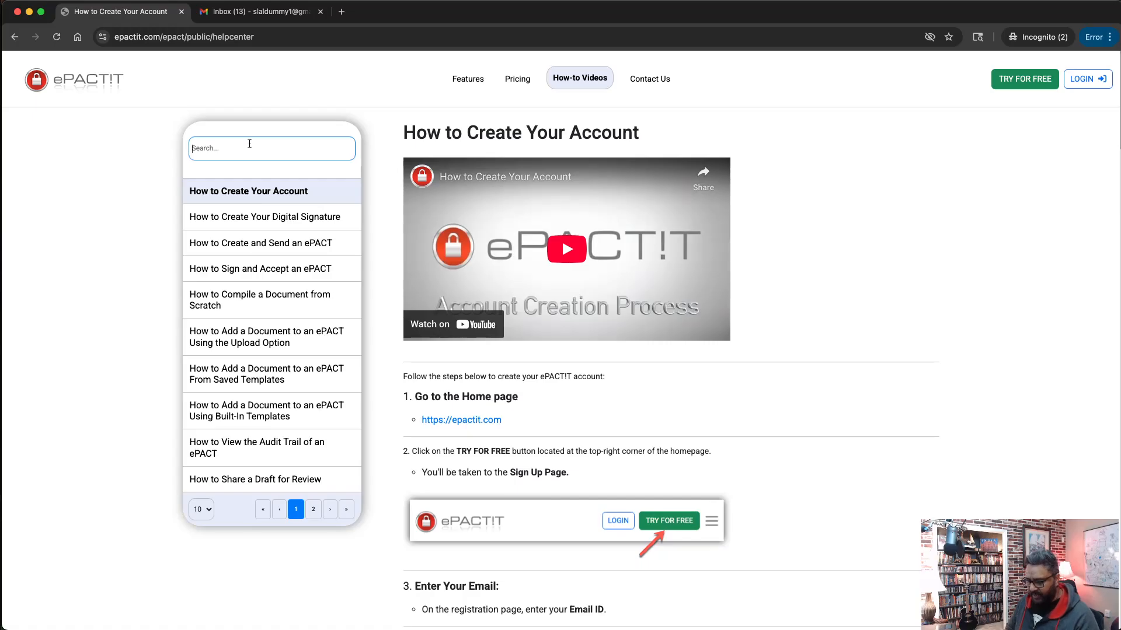
type("send")
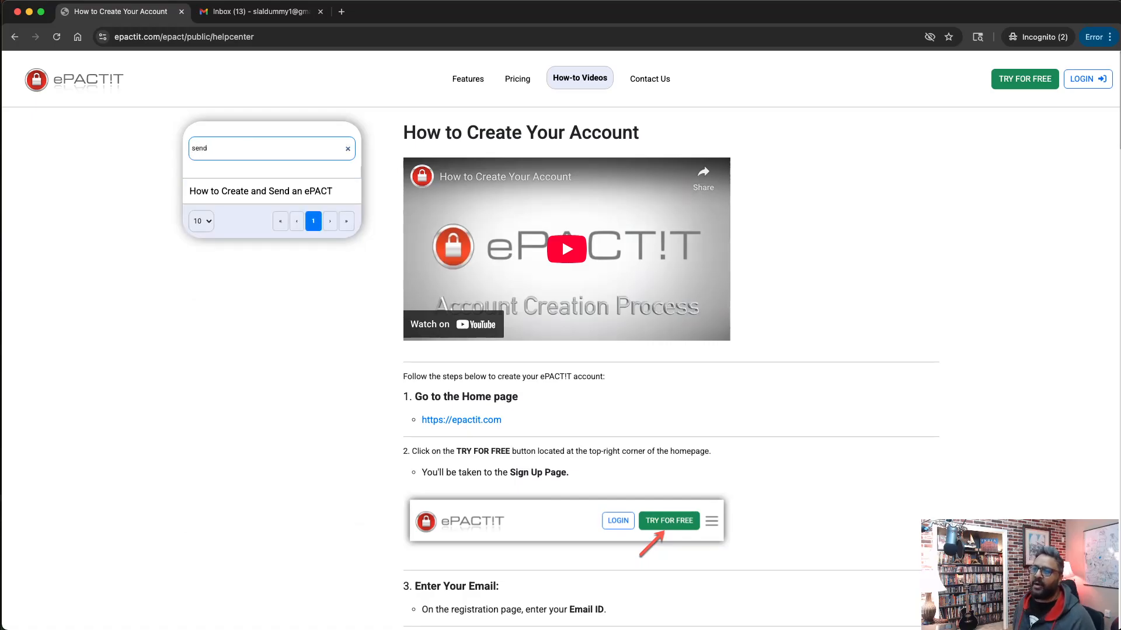
left_click(278, 192)
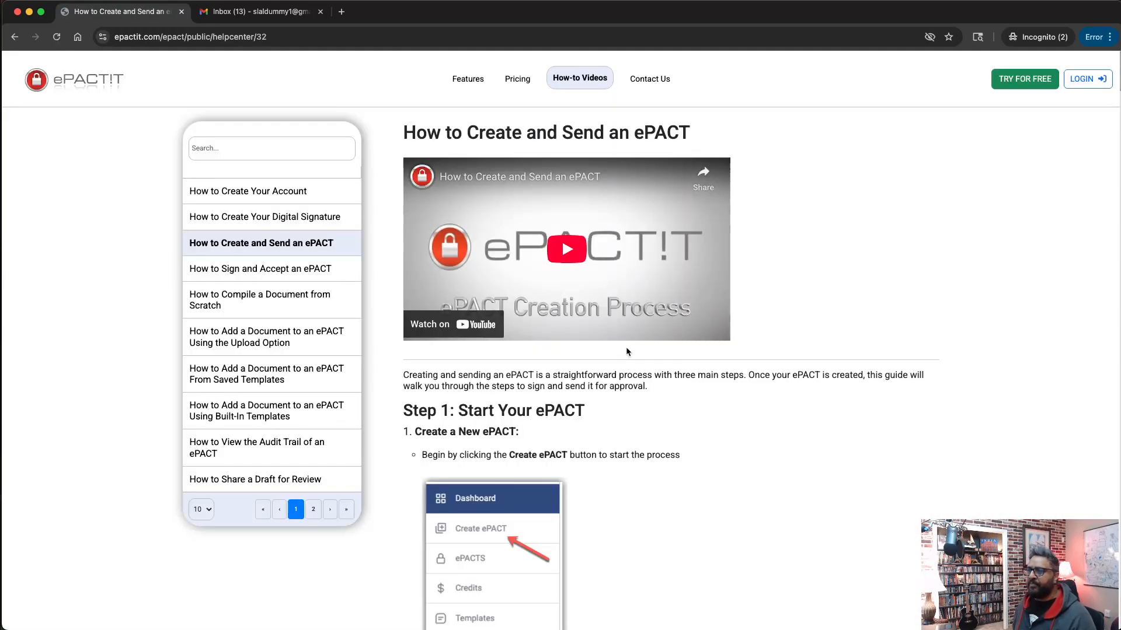
scroll(713, 403, "down", 10)
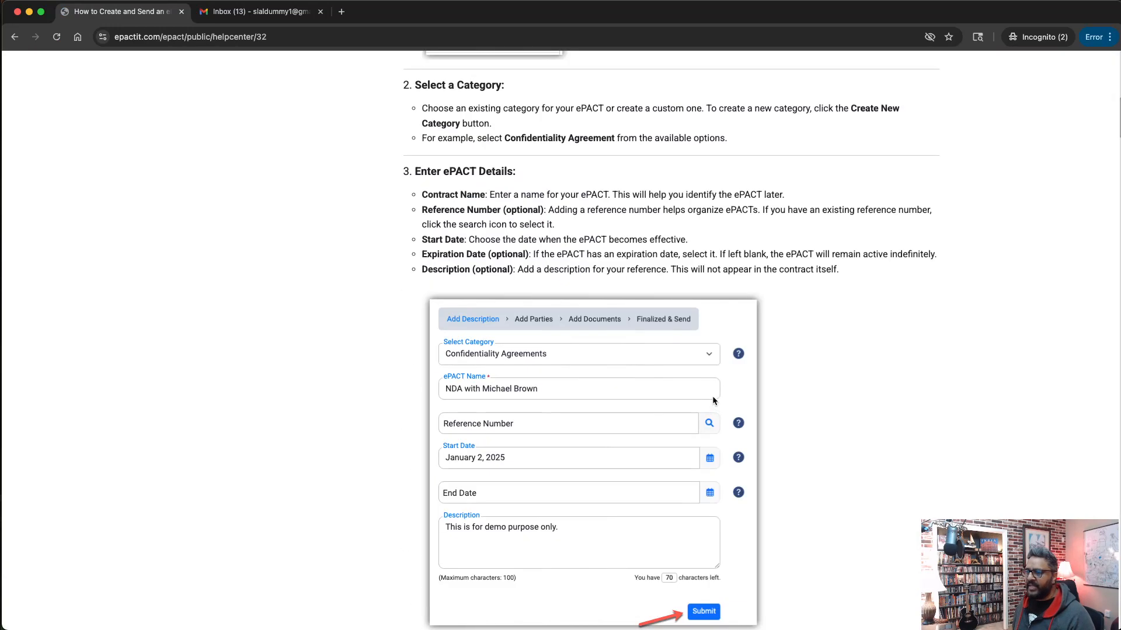
scroll(712, 396, "down", 20)
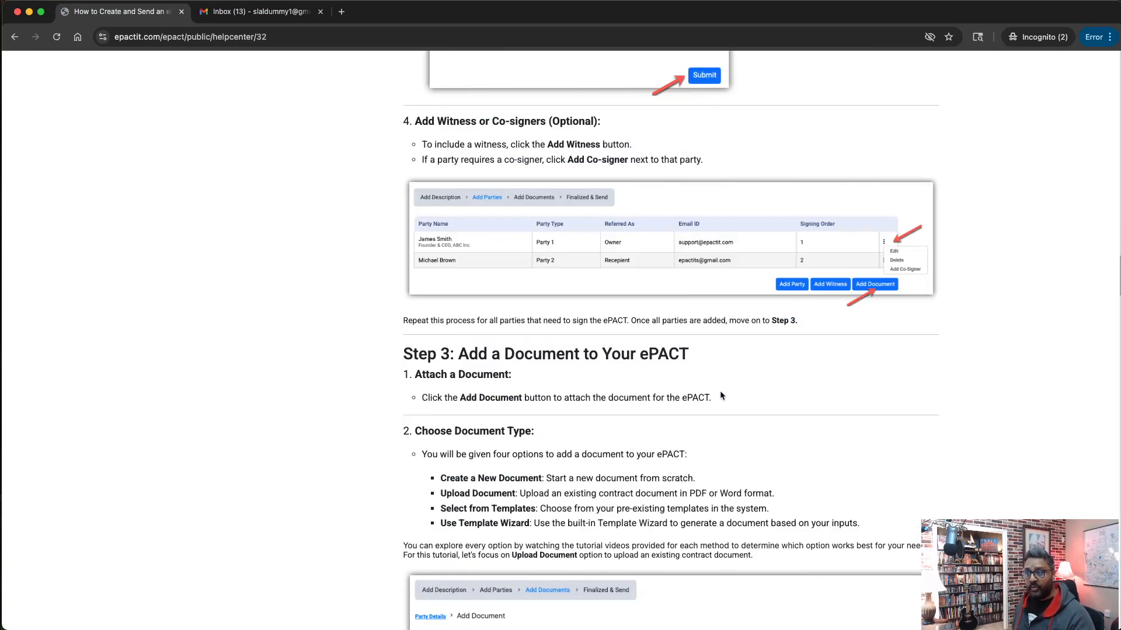
scroll(720, 391, "down", 5)
scroll(728, 345, "up", 20)
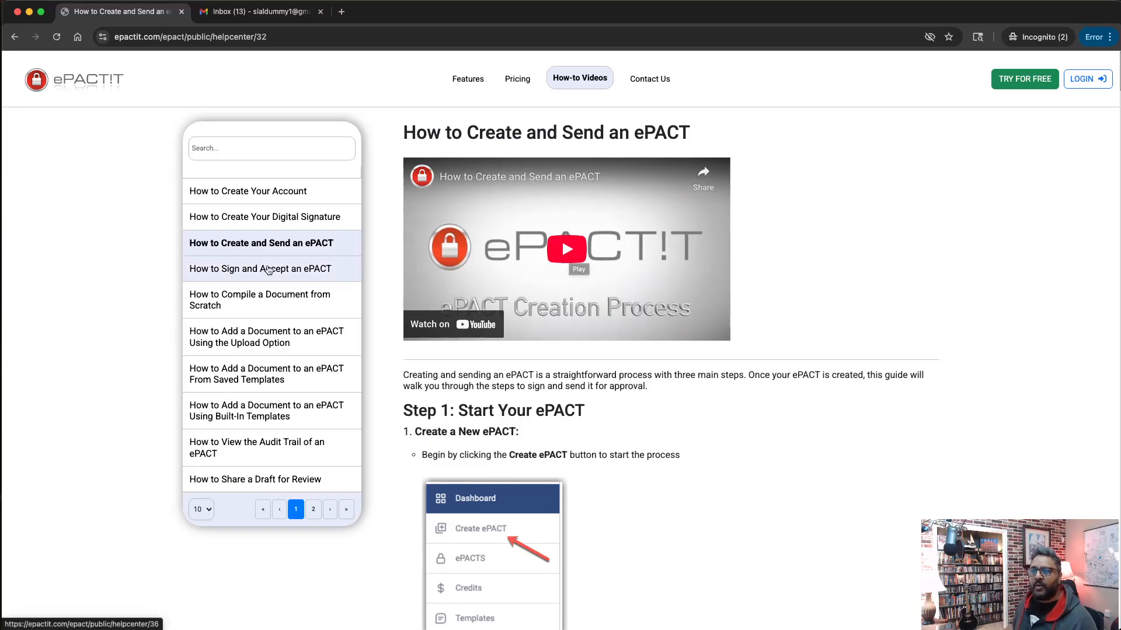
left_click(224, 150)
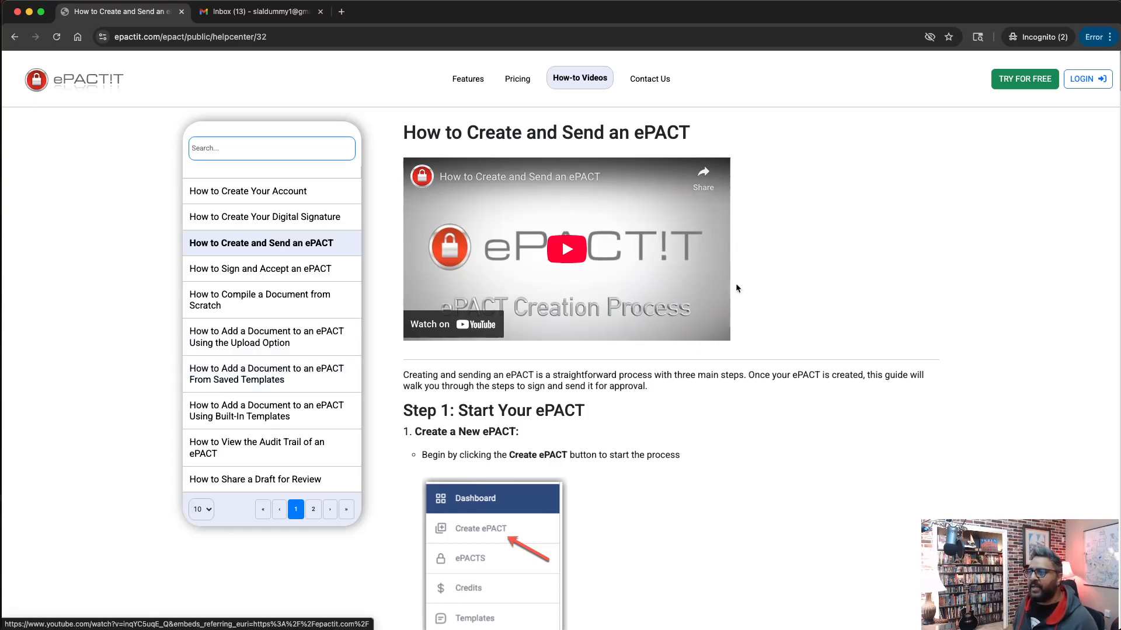
- Sign in to the account using the saved sign-in details
left_click(1089, 82)
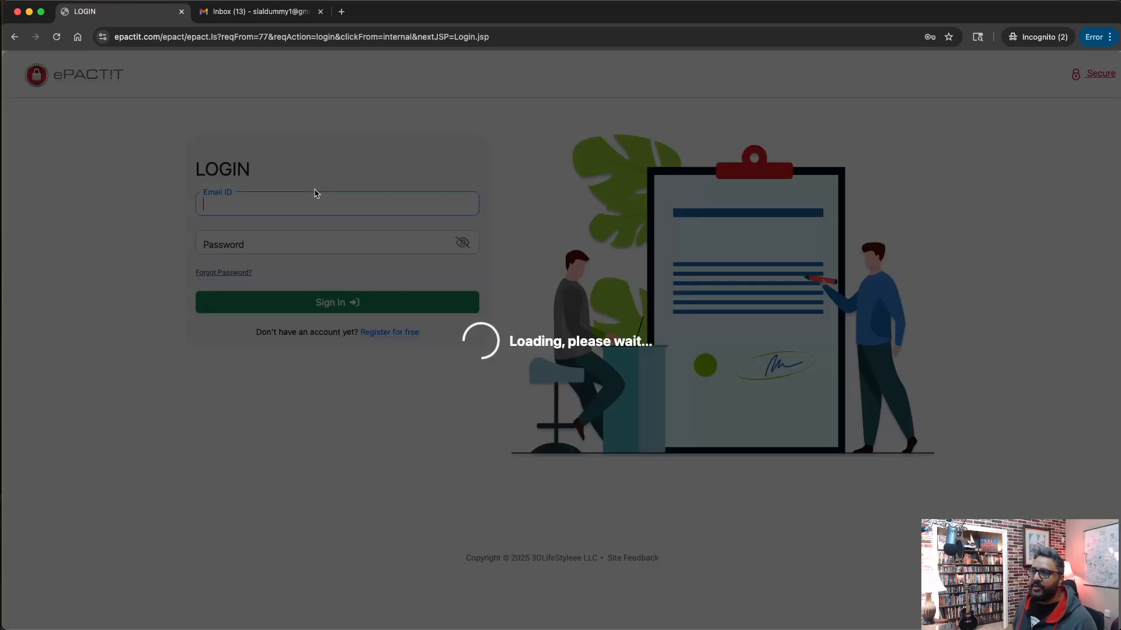
left_click(313, 203)
left_click(310, 241)
left_click(329, 303)
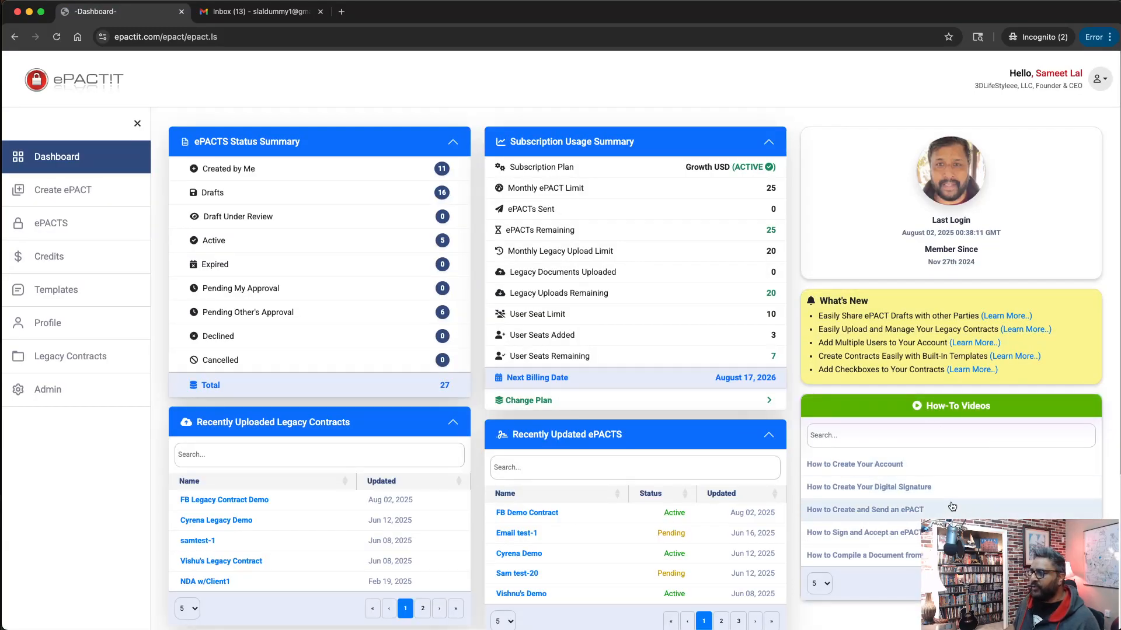
- Review the dashboard's 27 ePACTs and Growth USD plan, then log out
scroll(914, 478, "down", 1)
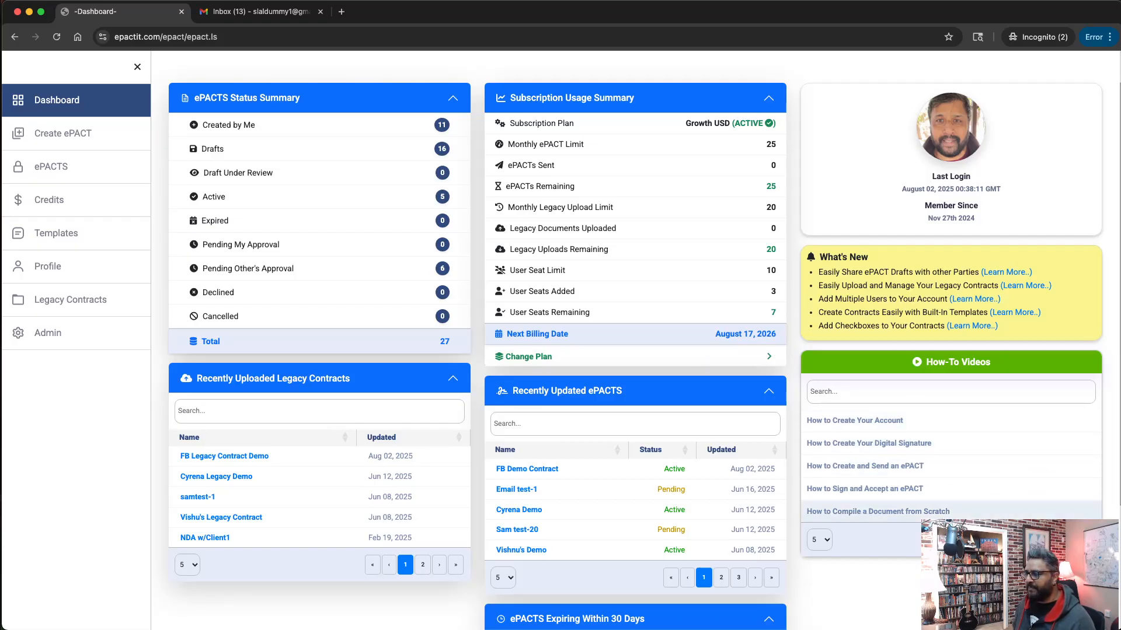
scroll(927, 493, "down", 3)
scroll(961, 490, "up", 4)
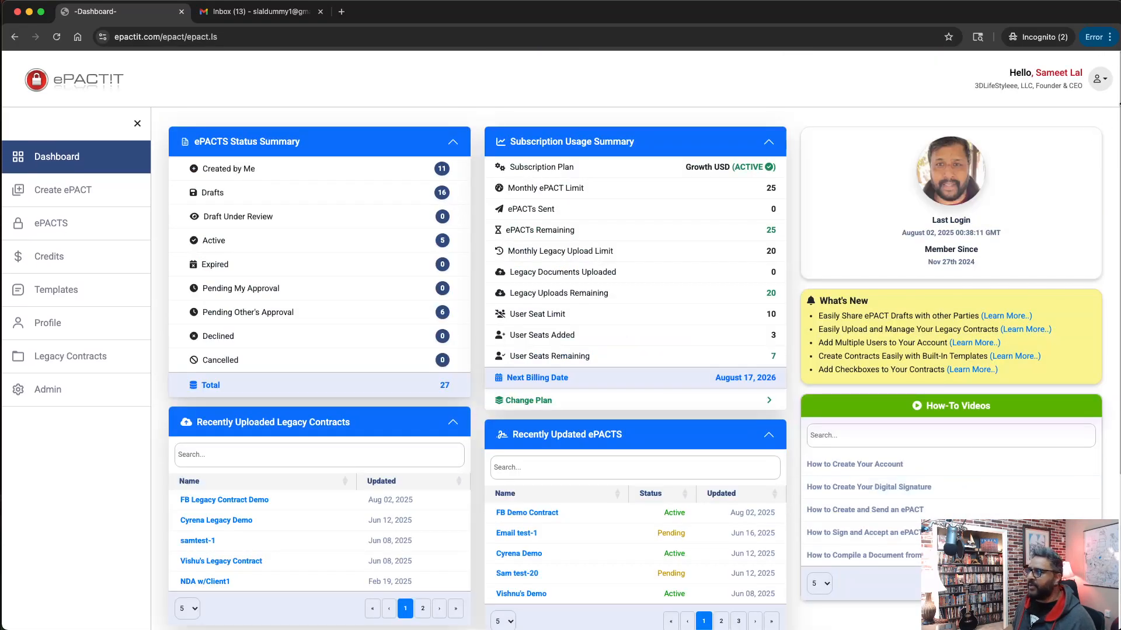
left_click(1100, 79)
left_click(1054, 122)
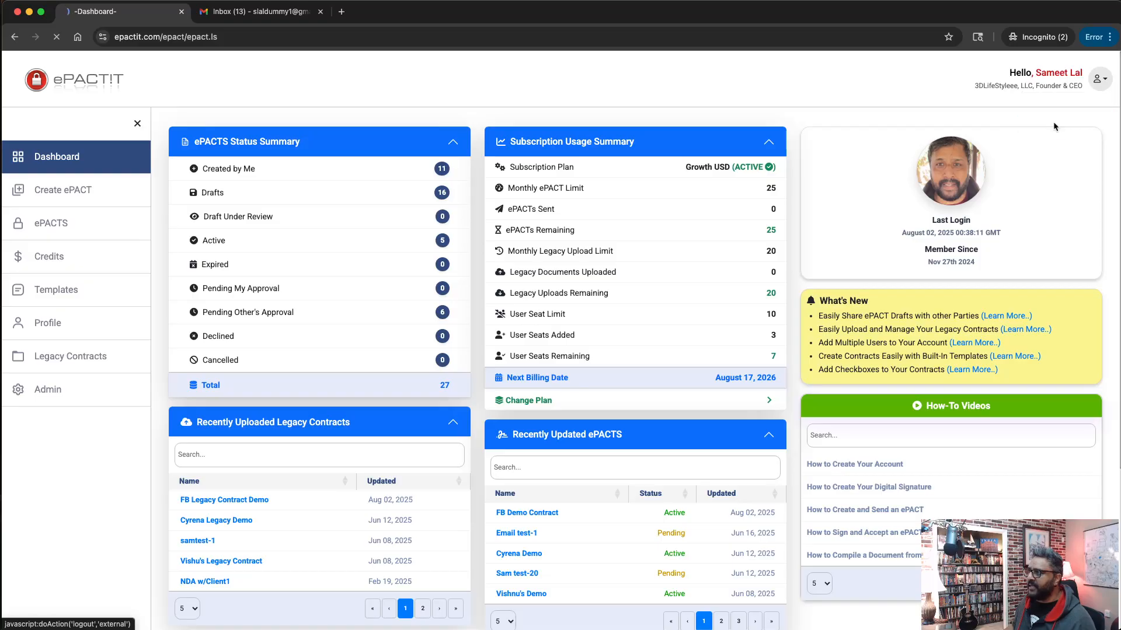